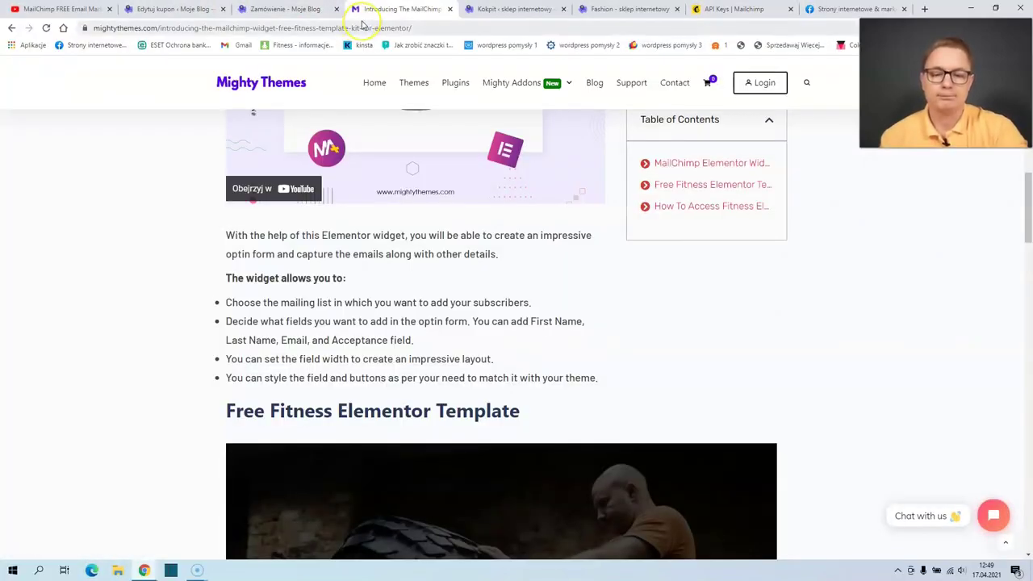
In the WordPress dashboard, search the new plugins for mailchimp, then install and activate MC4WP: Mailchimp for WordPress
{"action": "left_click", "coordinate": [372, 23]}
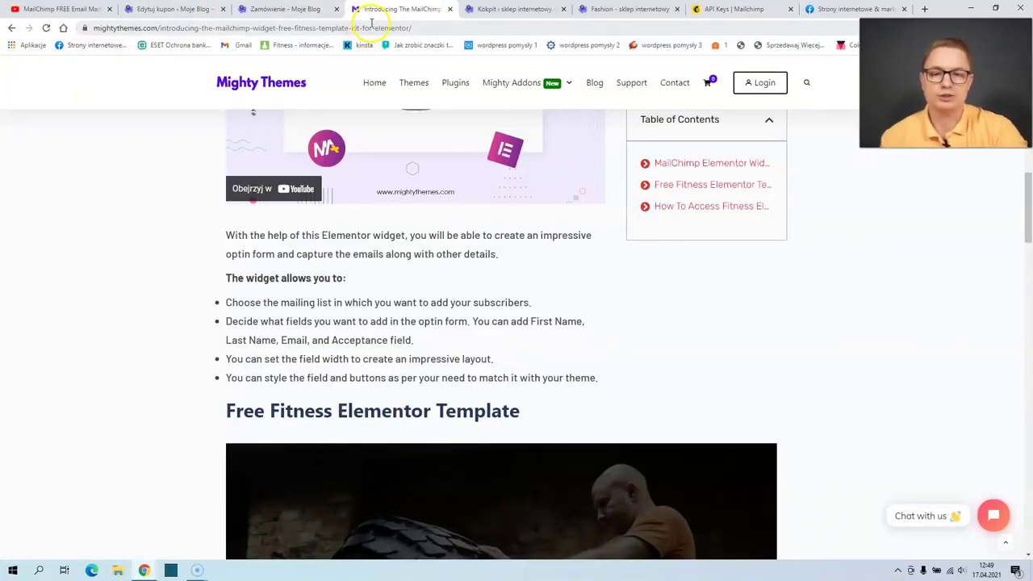
{"action": "key", "text": "ctrl+Tab"}
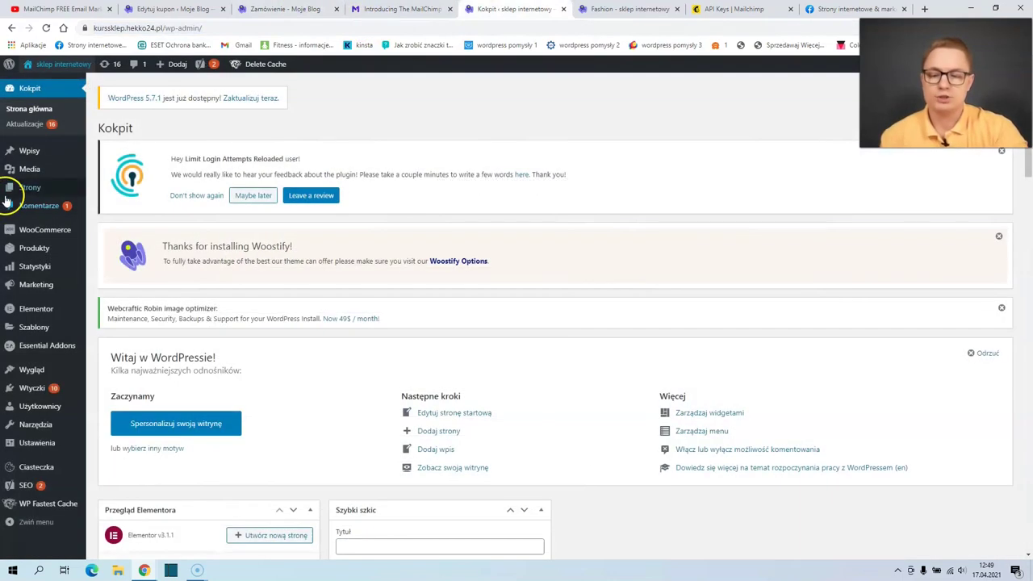
{"action": "mouse_move", "coordinate": [49, 389]}
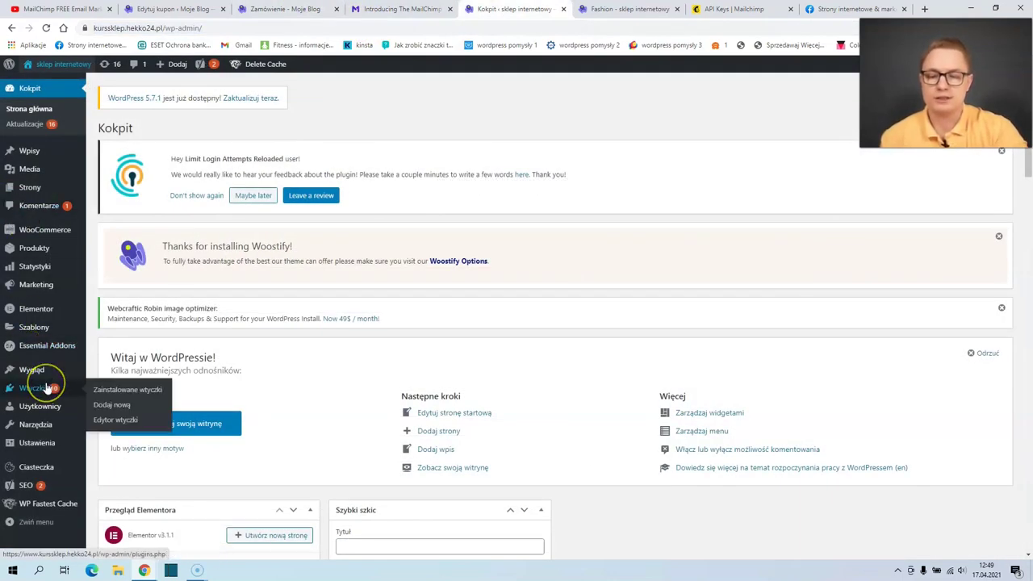
{"action": "left_click", "coordinate": [106, 406]}
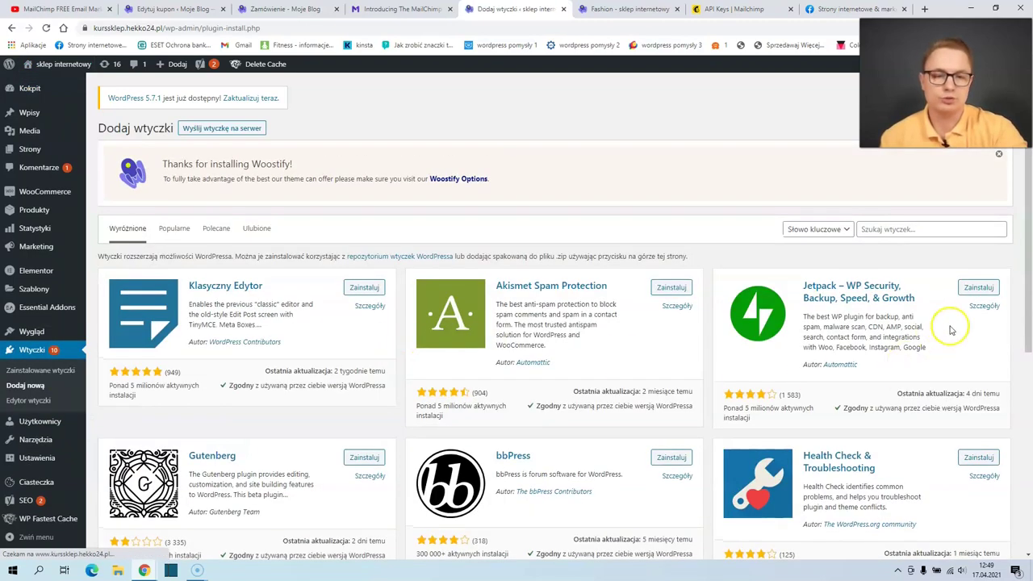
{"action": "left_click", "coordinate": [893, 228]}
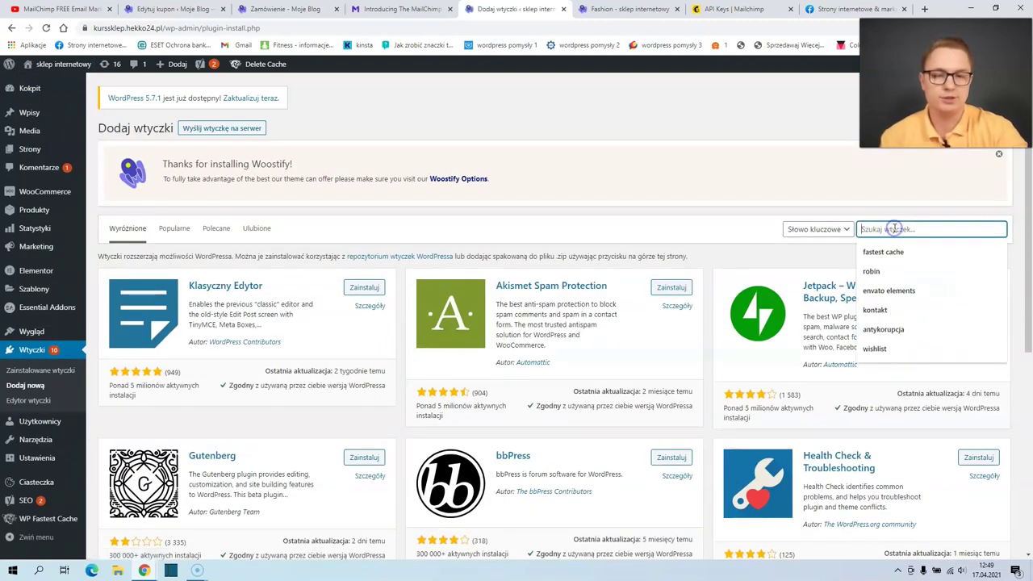
{"action": "type", "text": "mailchimp"}
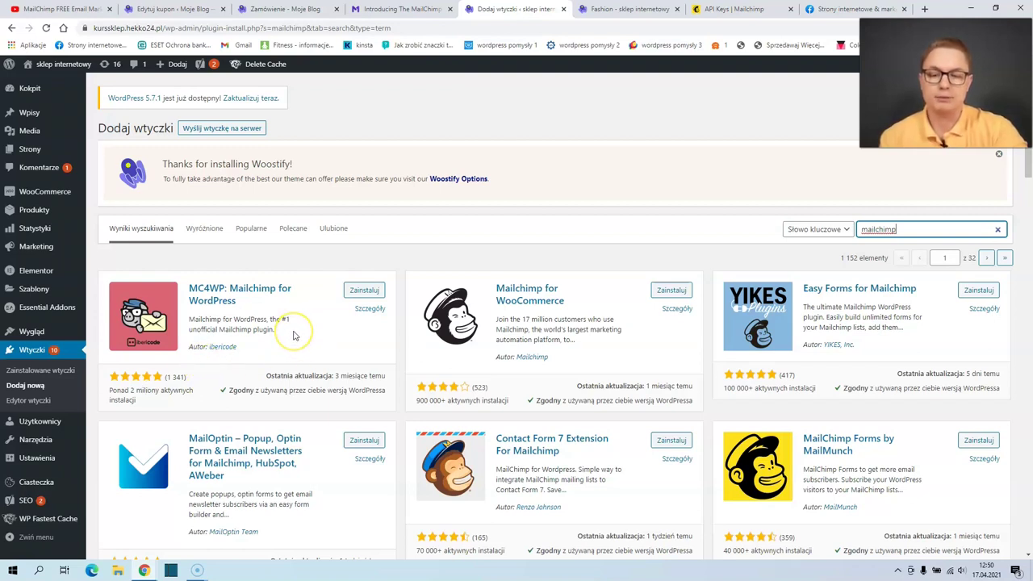
{"action": "left_click", "coordinate": [358, 295]}
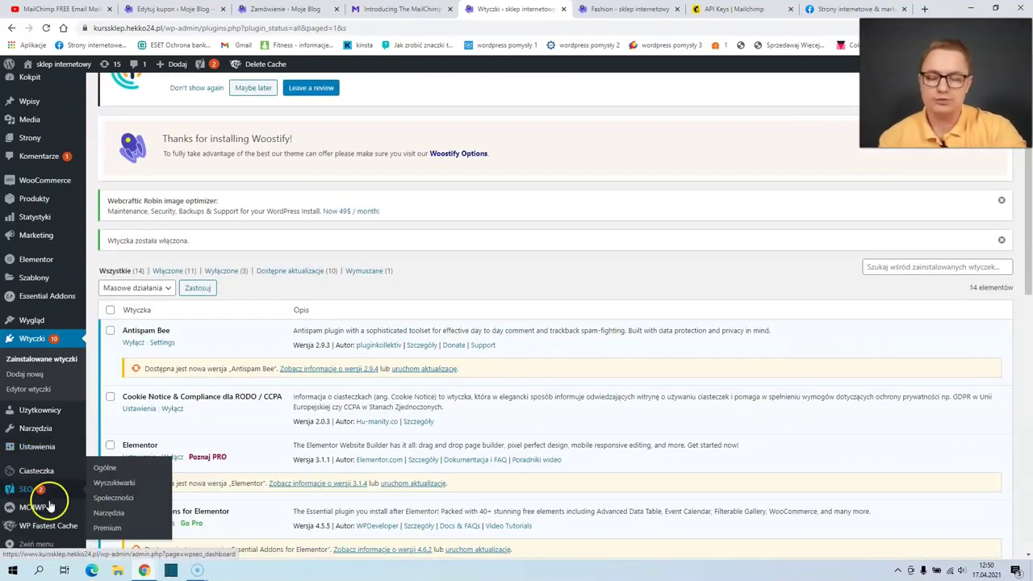
Open the MC4WP plugin's Mailchimp settings and review the API connection status and connected list
{"action": "mouse_move", "coordinate": [25, 512]}
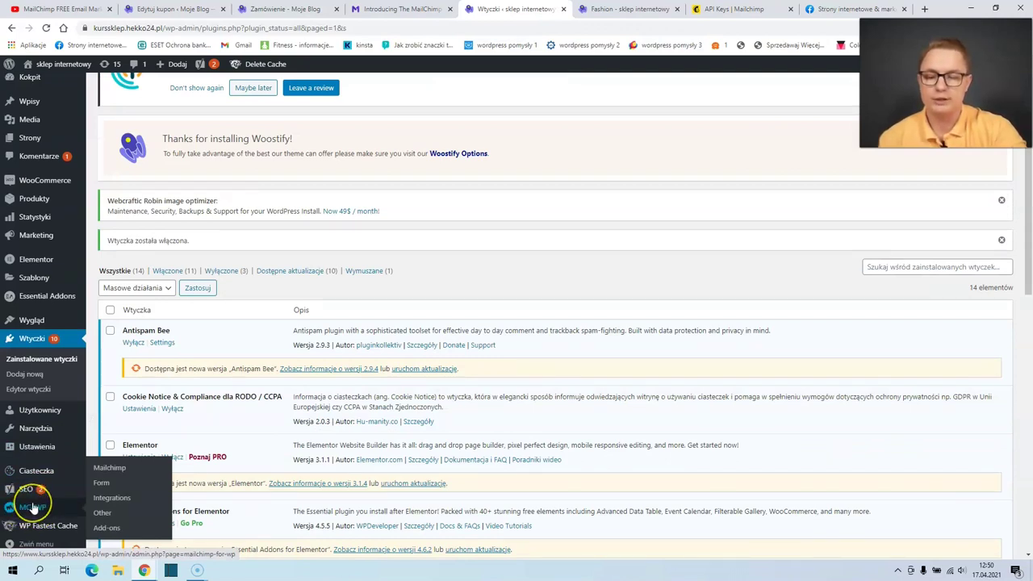
{"action": "left_click", "coordinate": [104, 469]}
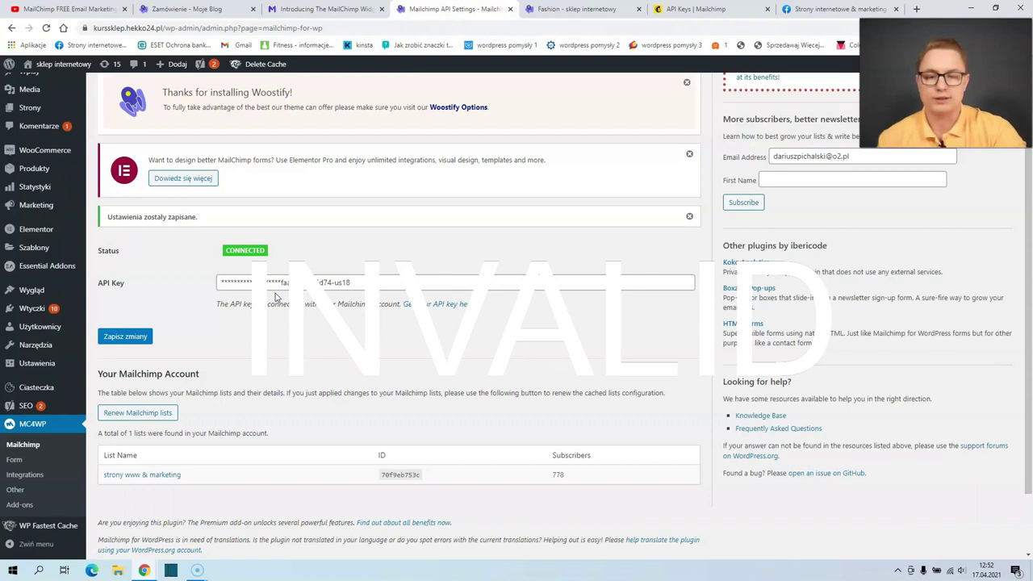
{"action": "scroll", "coordinate": [274, 297], "scroll_direction": "down", "scroll_amount": 1}
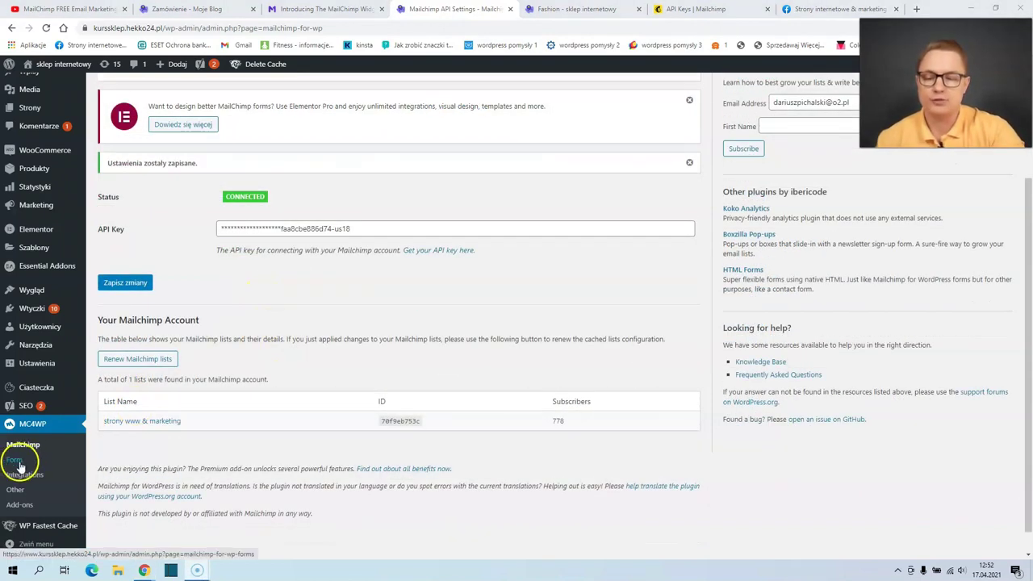
Start a new MC4WP sign-up form and enter Newsletter as its name
{"action": "left_click", "coordinate": [16, 460]}
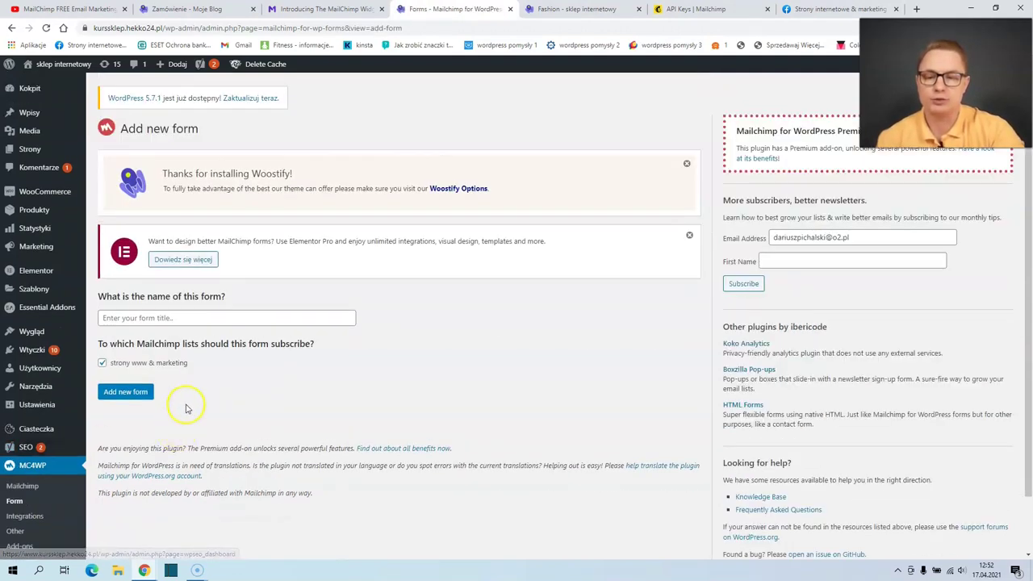
{"action": "left_click", "coordinate": [190, 319]}
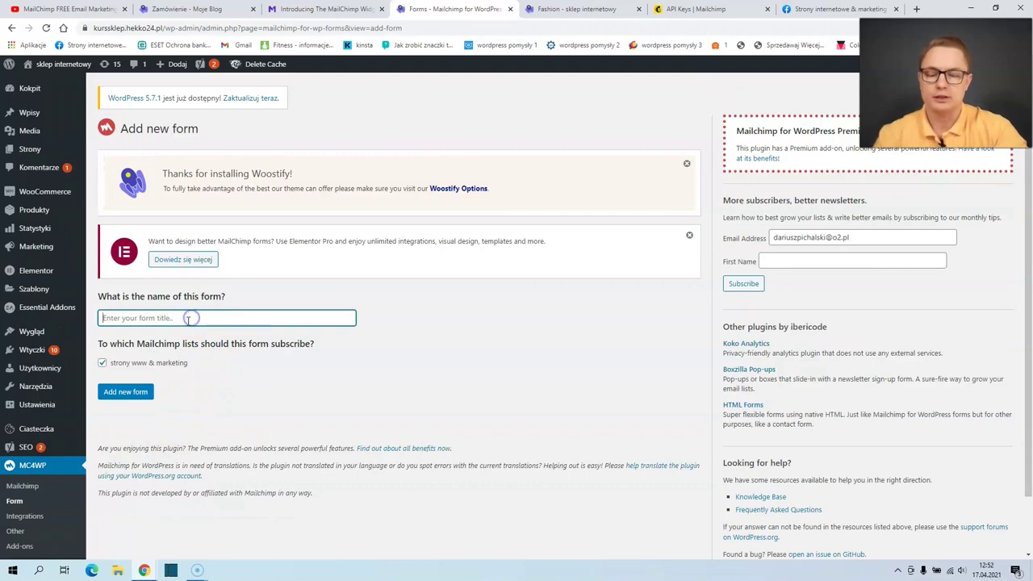
{"action": "type", "text": "p"}
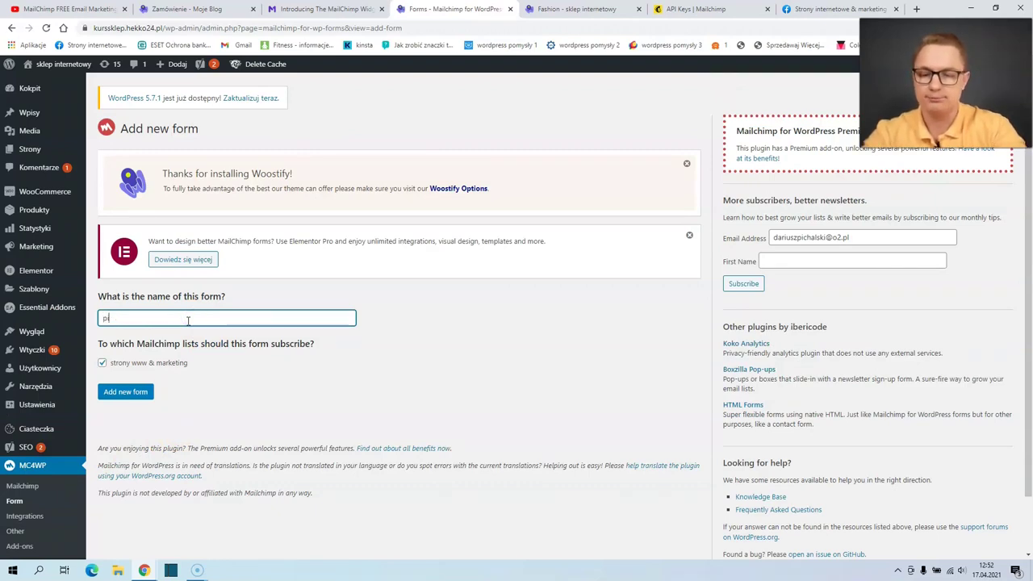
{"action": "key", "text": "BackSpace"}
{"action": "type", "text": "Newsle"}
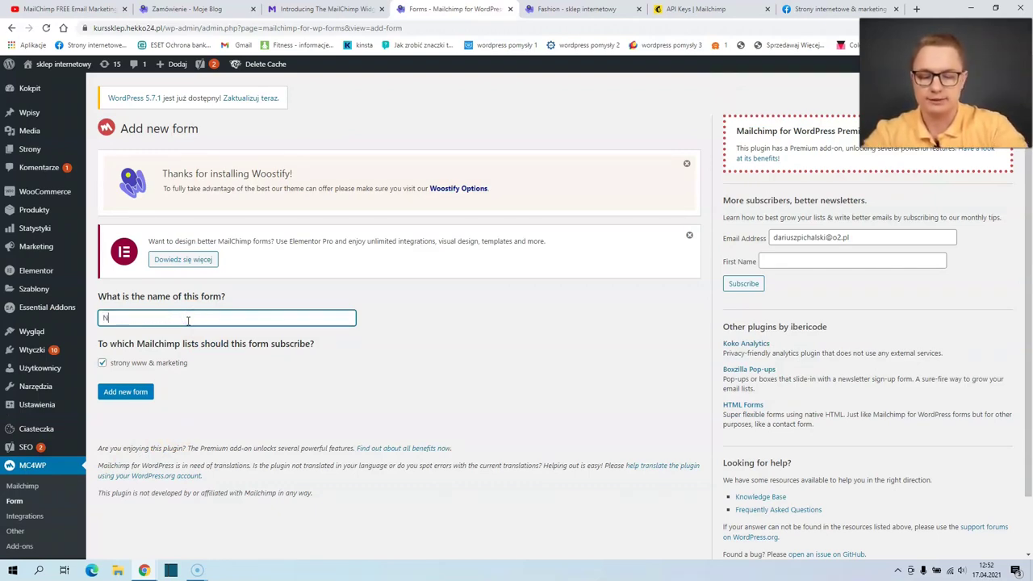
Check the Mailchimp API keys page, then create the Newsletter form for the strony www & marketing list
{"action": "left_click", "coordinate": [694, 9]}
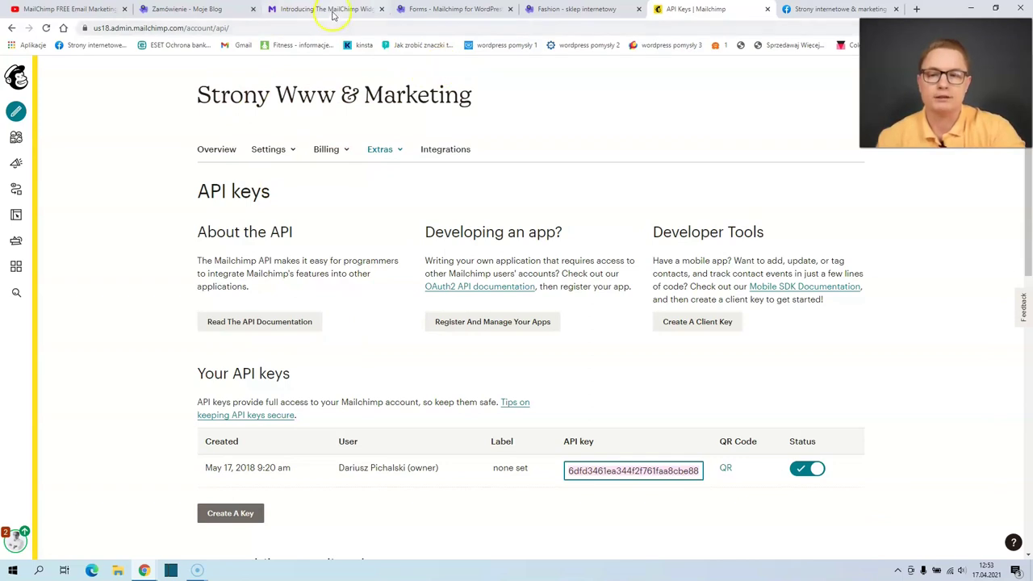
{"action": "left_click", "coordinate": [443, 8]}
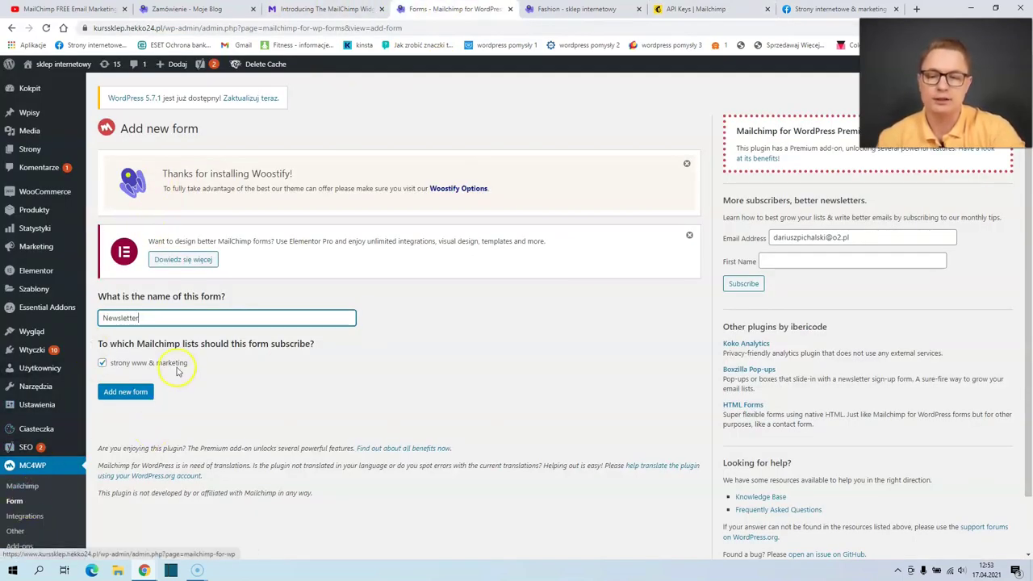
{"action": "left_click_drag", "start_coordinate": [158, 318], "coordinate": [105, 318]}
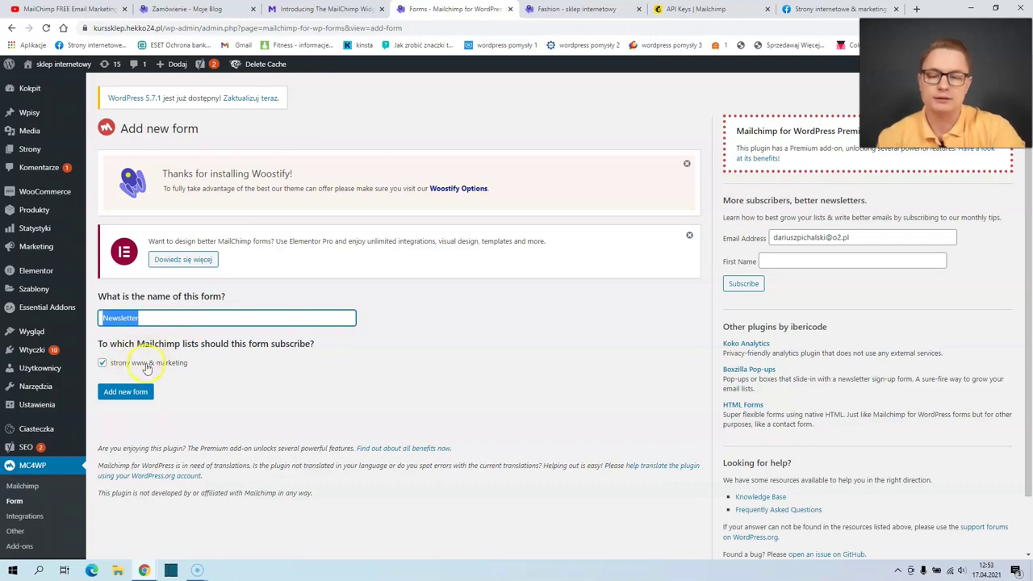
{"action": "left_click", "coordinate": [137, 395]}
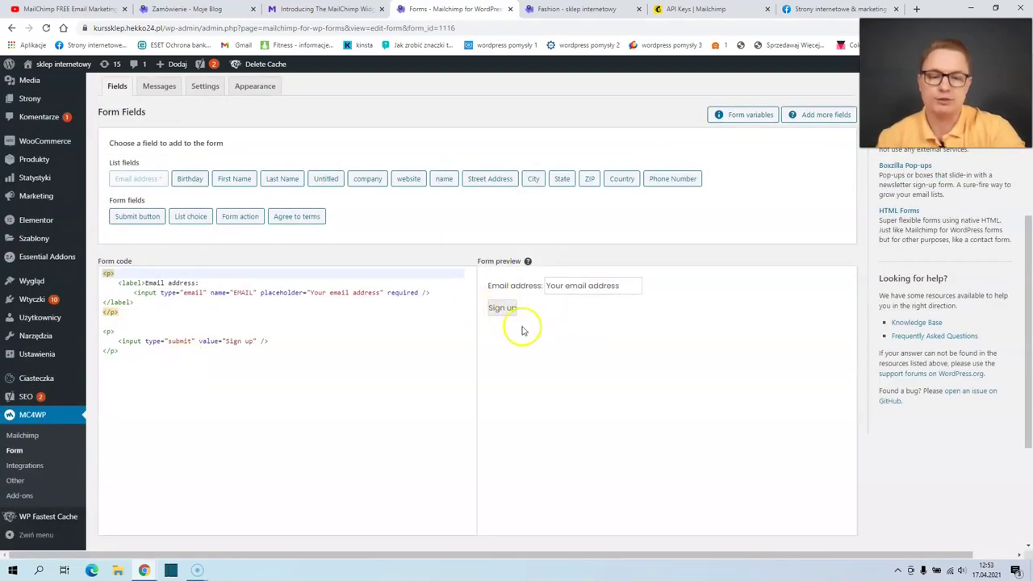
In the form code, set the label to Adres Email, placeholder to Twój adres email and submit value to Zapisz mnie, and save
{"action": "left_click", "coordinate": [379, 293]}
{"action": "left_click_drag", "start_coordinate": [380, 294], "coordinate": [313, 293]}
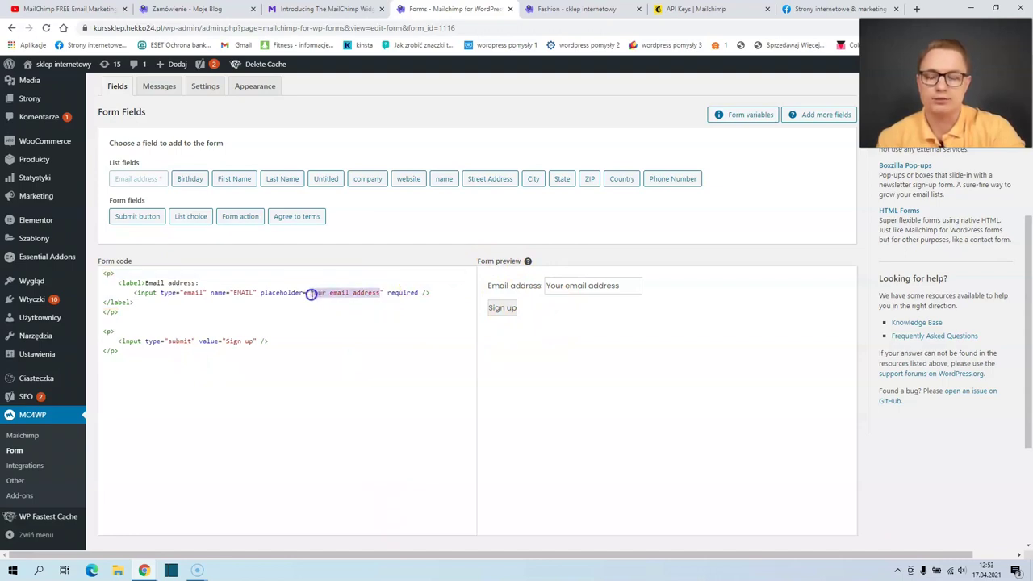
{"action": "type", "text": "Twój"}
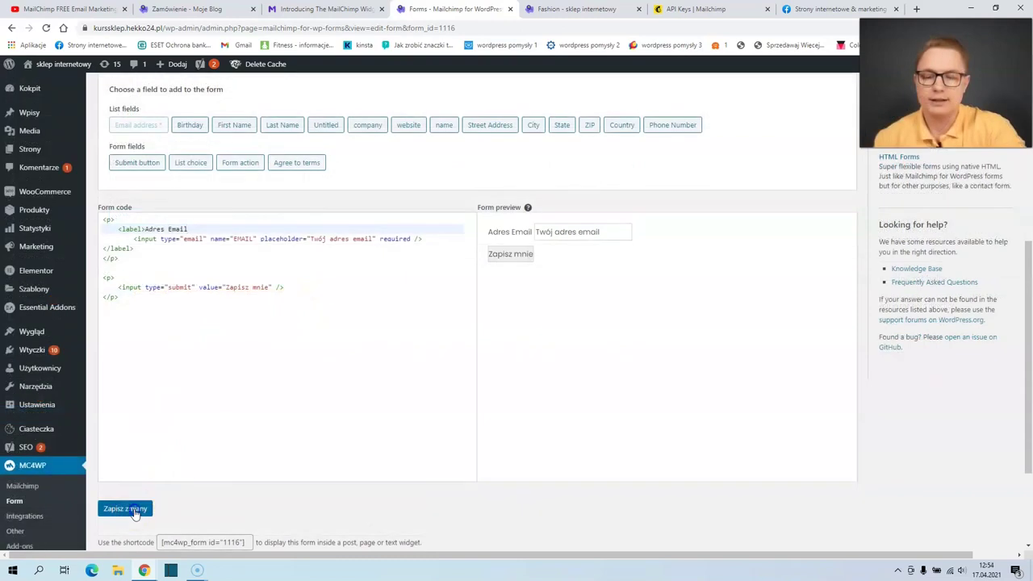
{"action": "left_click", "coordinate": [133, 508]}
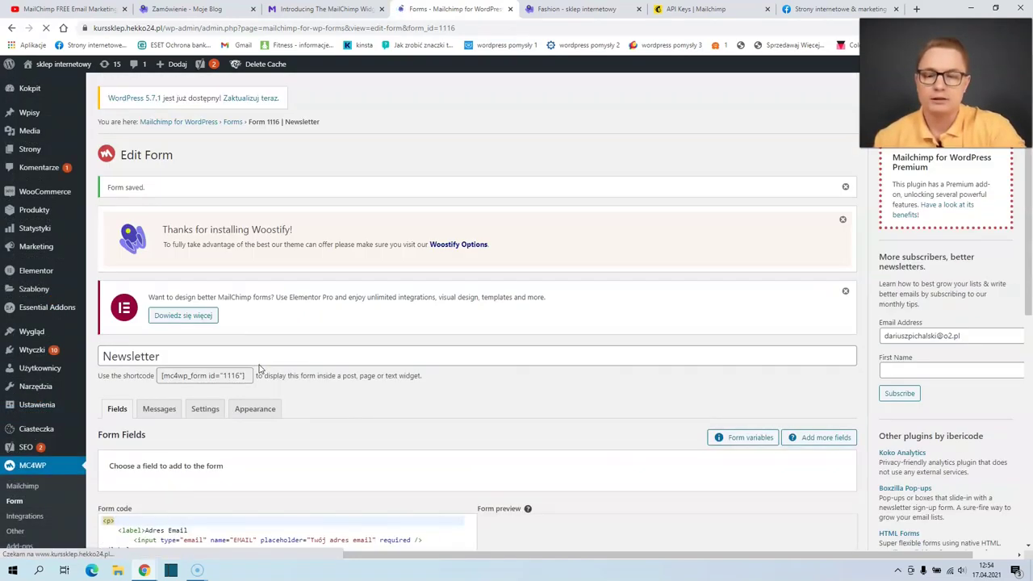
Select the Newsletter form's shortcode shown below the form code
{"action": "scroll", "coordinate": [259, 368], "scroll_direction": "down", "scroll_amount": 3}
{"action": "scroll", "coordinate": [258, 369], "scroll_direction": "down", "scroll_amount": 3}
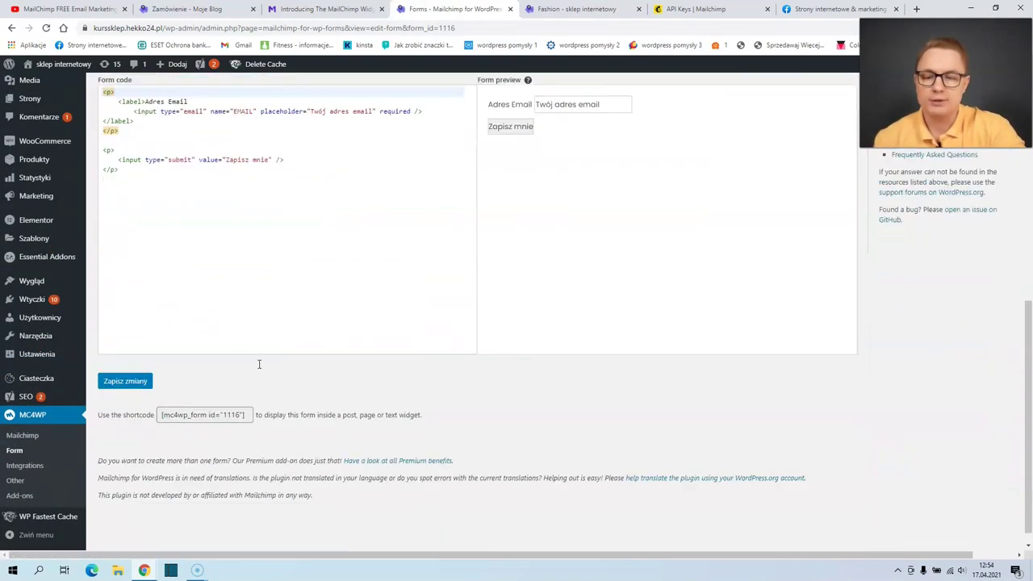
{"action": "left_click", "coordinate": [161, 396]}
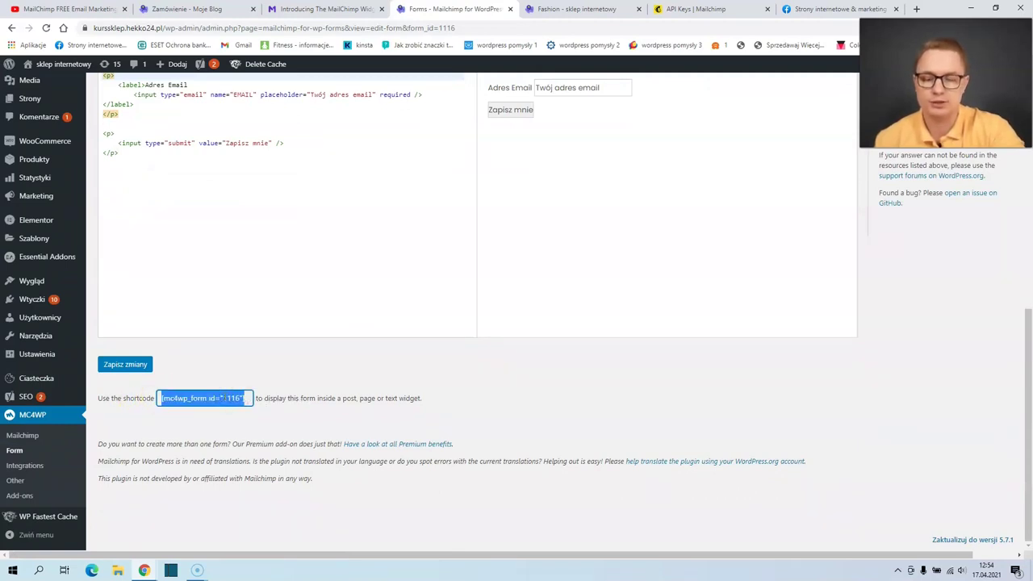
Open the theme's widget management page and expand the Woocommerce Sidebar area
{"action": "scroll", "coordinate": [466, 328], "scroll_direction": "up", "scroll_amount": 2}
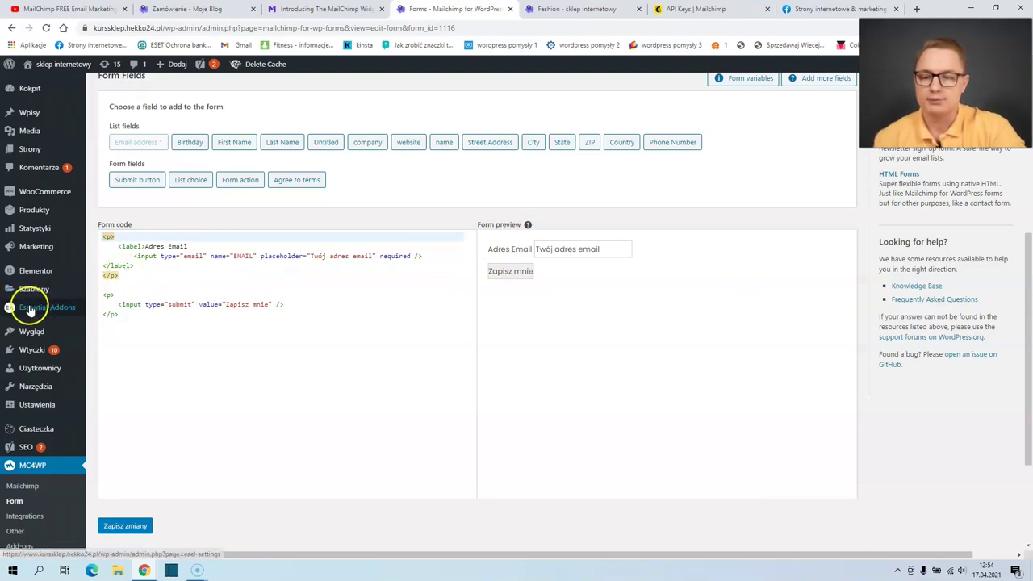
{"action": "scroll", "coordinate": [33, 299], "scroll_direction": "down", "scroll_amount": 1}
{"action": "mouse_move", "coordinate": [40, 288]}
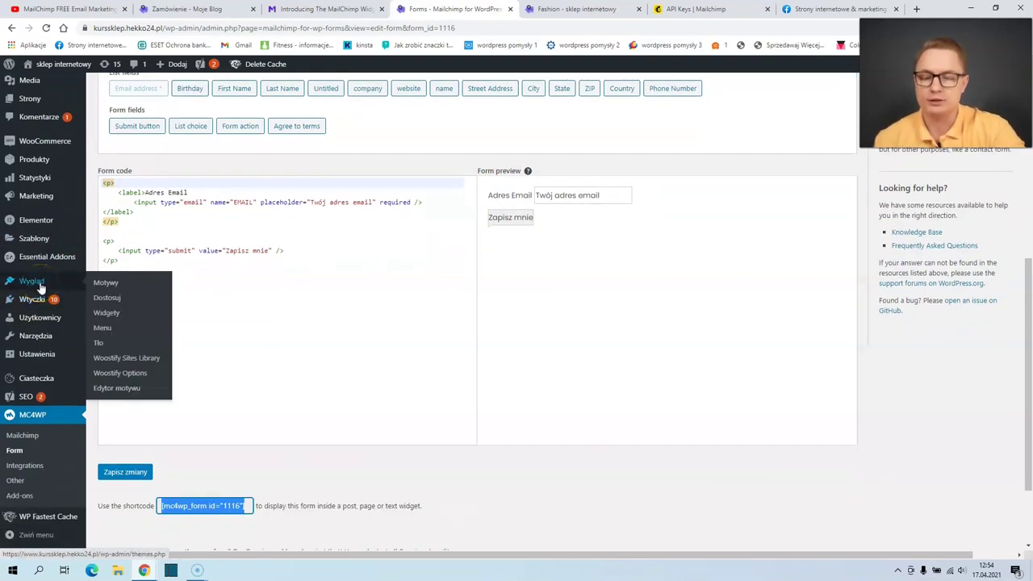
{"action": "left_click", "coordinate": [114, 315]}
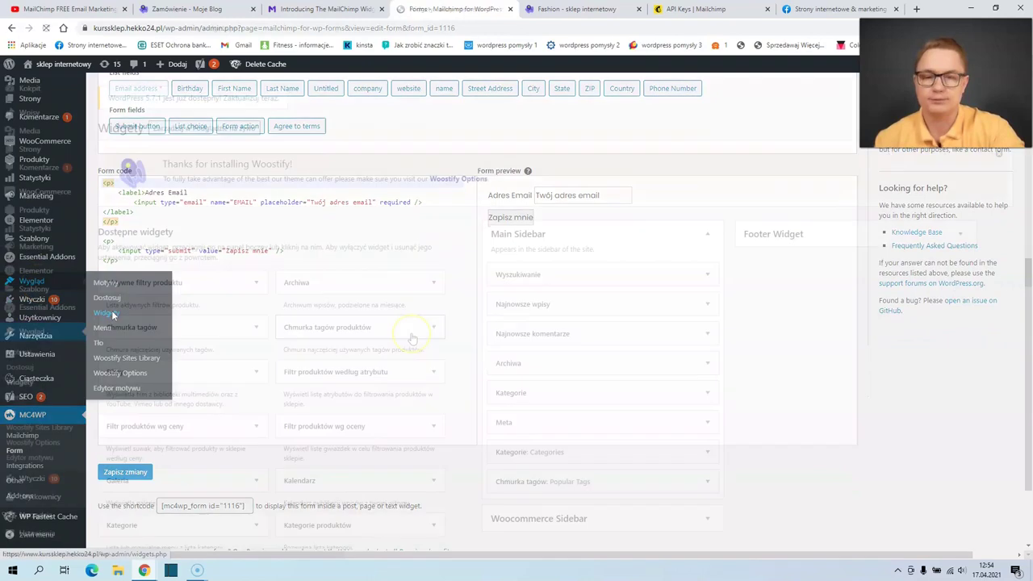
{"action": "scroll", "coordinate": [431, 336], "scroll_direction": "down", "scroll_amount": 1}
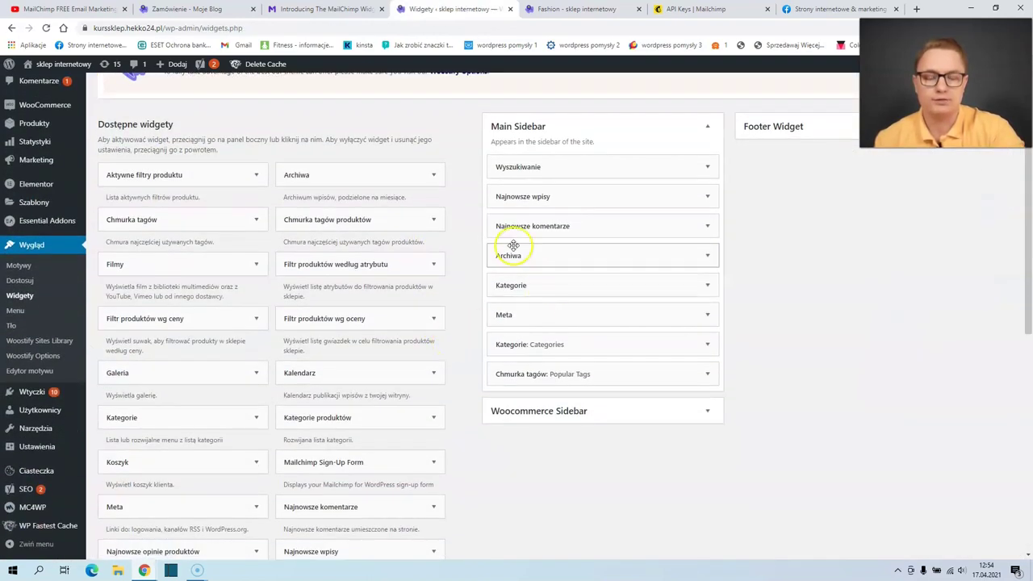
{"action": "left_click", "coordinate": [671, 410]}
{"action": "scroll", "coordinate": [599, 414], "scroll_direction": "down", "scroll_amount": 1}
{"action": "scroll", "coordinate": [590, 365], "scroll_direction": "down", "scroll_amount": 1}
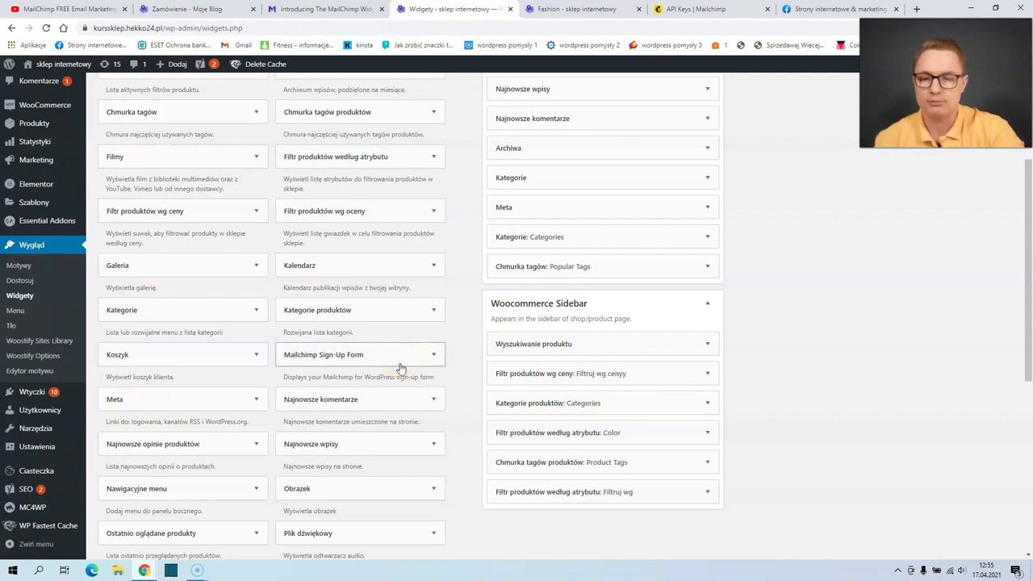
Add the Mailchimp Sign-Up Form widget above the product search in the Woocommerce Sidebar, keeping the title Newsletter
{"action": "scroll", "coordinate": [400, 368], "scroll_direction": "down", "scroll_amount": 3}
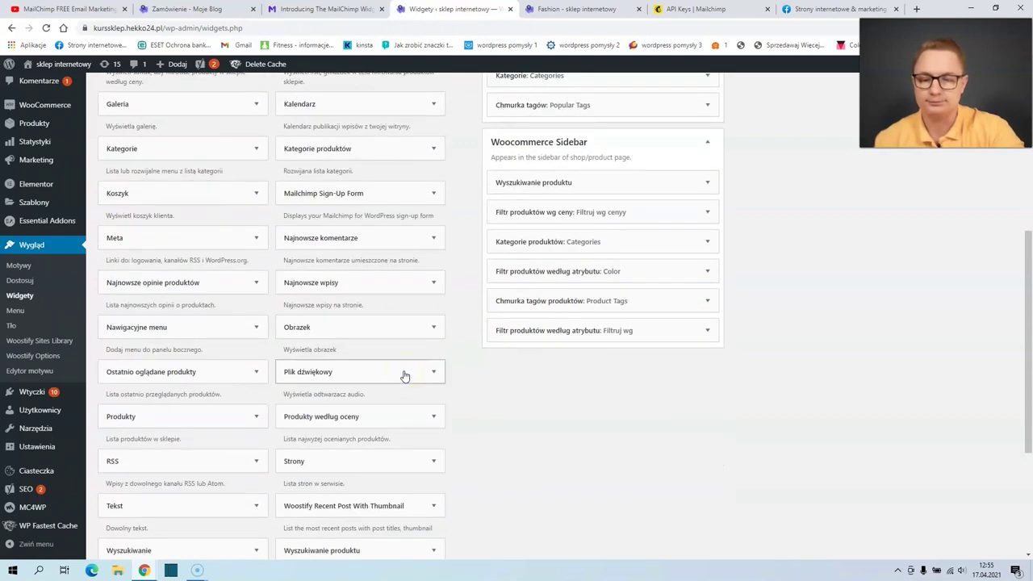
{"action": "scroll", "coordinate": [363, 301], "scroll_direction": "up", "scroll_amount": 2}
{"action": "left_click", "coordinate": [290, 303]}
{"action": "left_click_drag", "start_coordinate": [311, 304], "coordinate": [535, 288]}
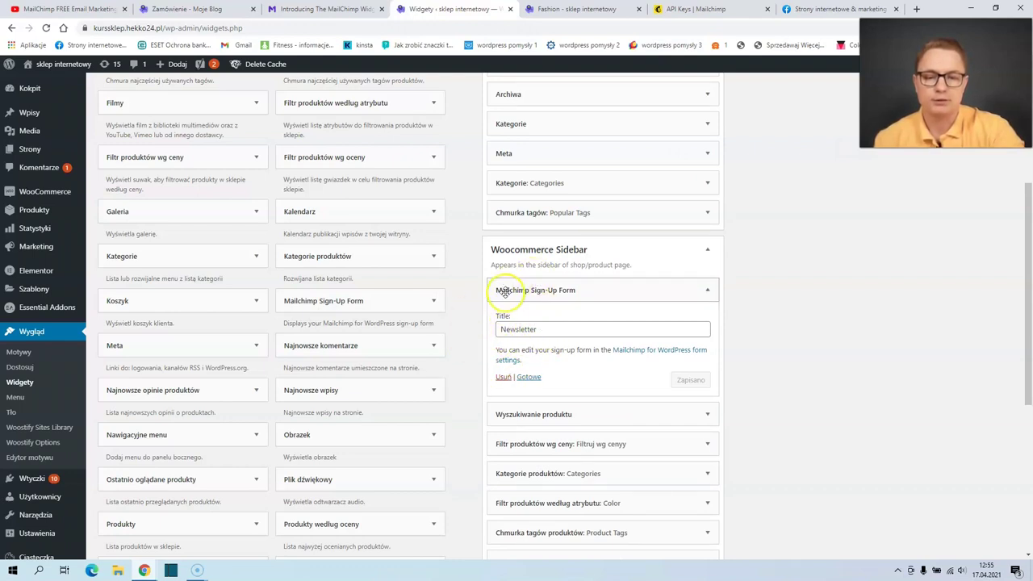
{"action": "mouse_move", "coordinate": [530, 290]}
{"action": "left_mouse_down"}
{"action": "mouse_move", "coordinate": [517, 404]}
{"action": "mouse_move", "coordinate": [537, 334]}
{"action": "mouse_move", "coordinate": [535, 445]}
{"action": "mouse_move", "coordinate": [537, 289]}
{"action": "left_mouse_up"}
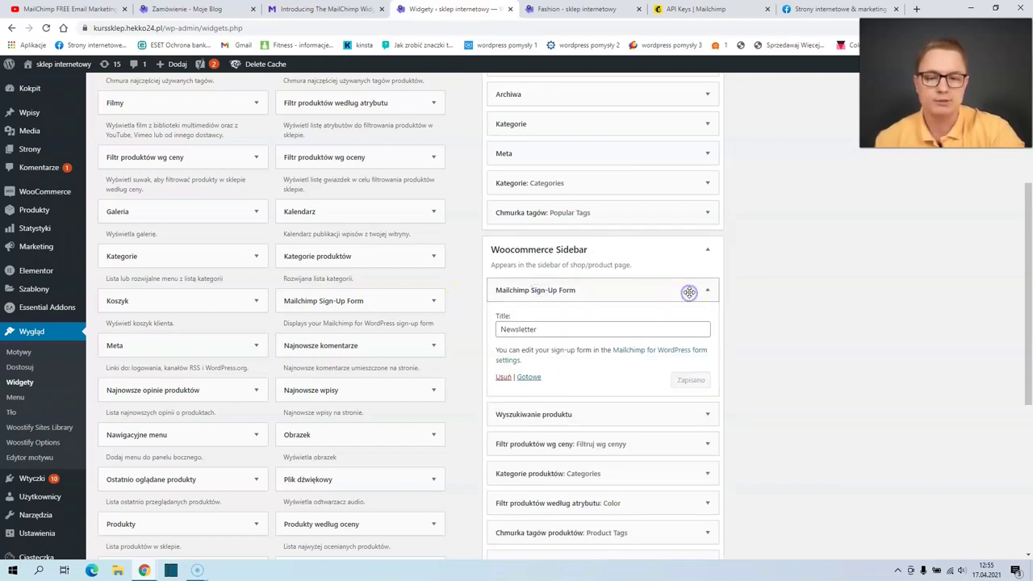
{"action": "left_click", "coordinate": [539, 376]}
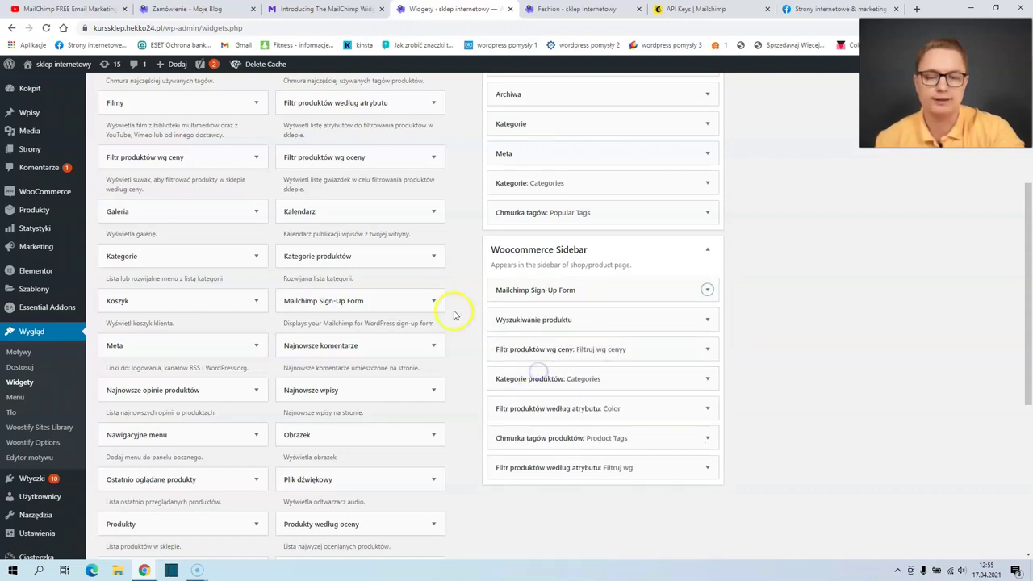
Visit the store's live site and open the Sklep page to check the newsletter form in its sidebar
{"action": "mouse_move", "coordinate": [44, 65]}
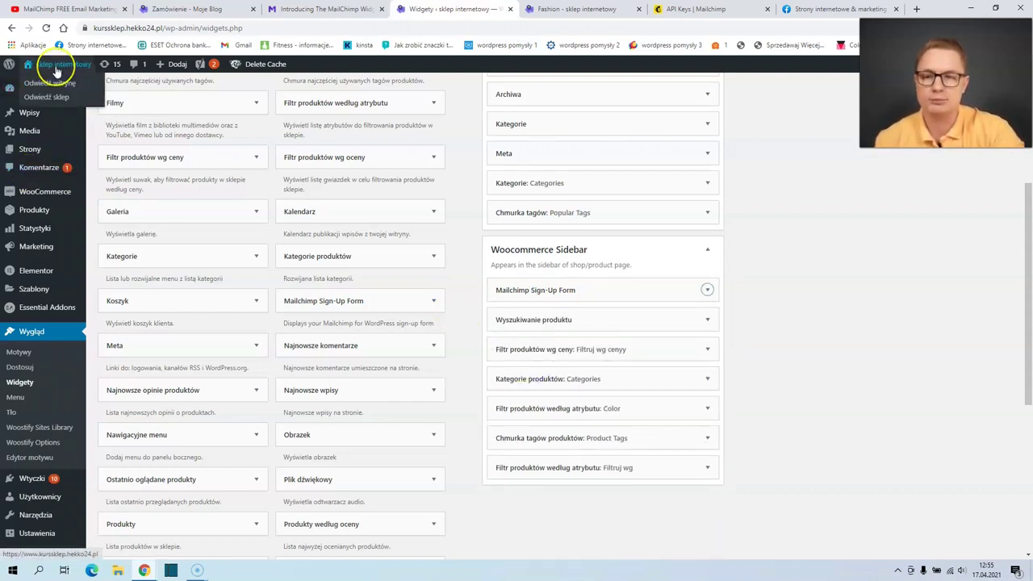
{"action": "left_click", "coordinate": [57, 71]}
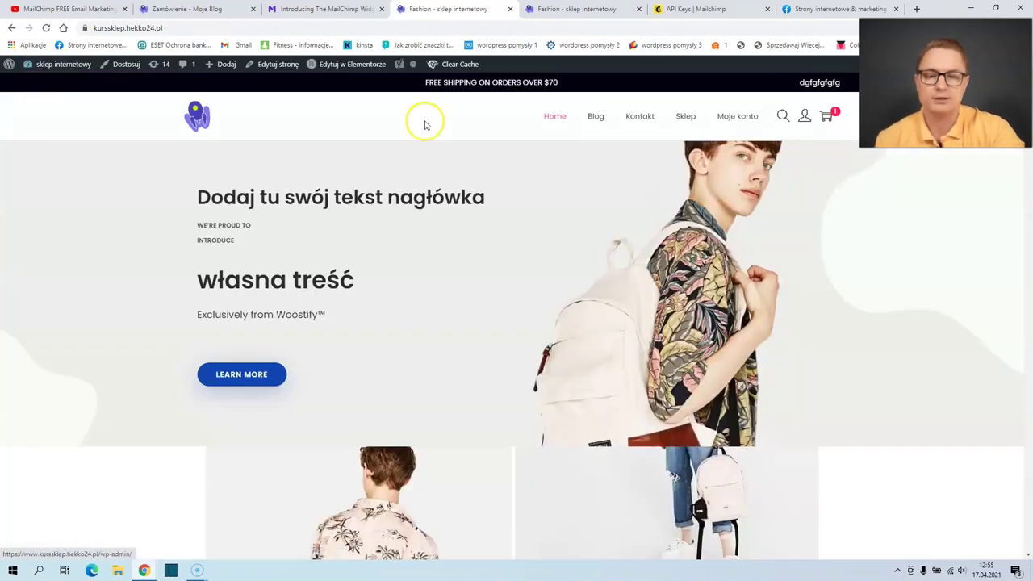
{"action": "left_click", "coordinate": [687, 116]}
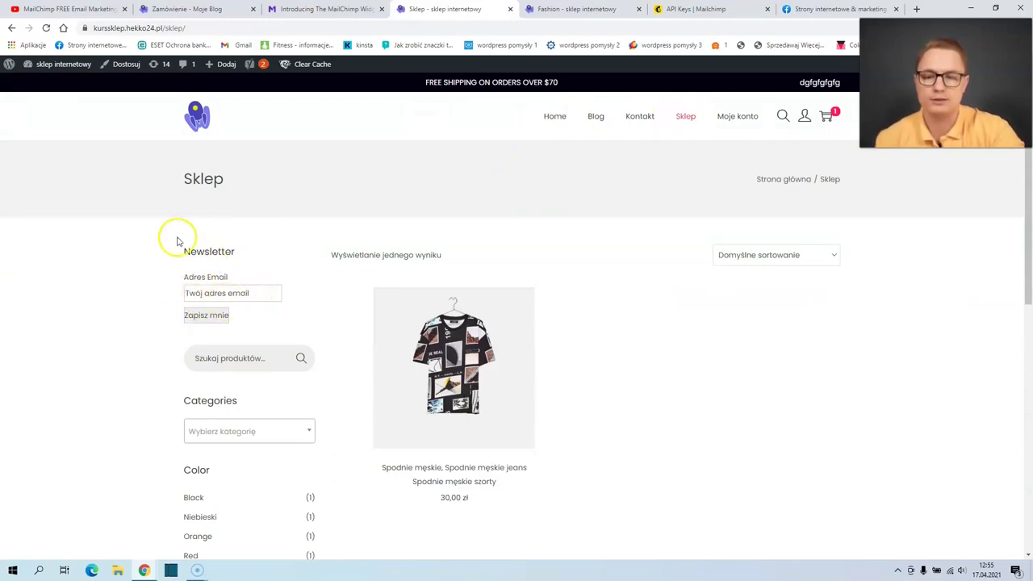
Open the store's home page and its admin dashboard, and consult the Mighty Themes article about the Mailchimp widget
{"action": "left_click", "coordinate": [556, 118]}
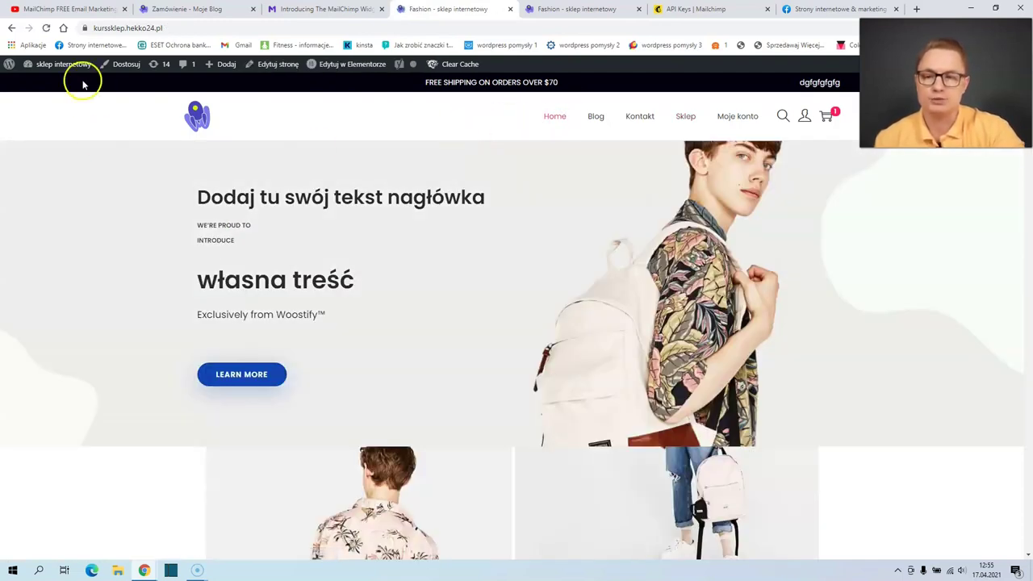
{"action": "mouse_move", "coordinate": [69, 64]}
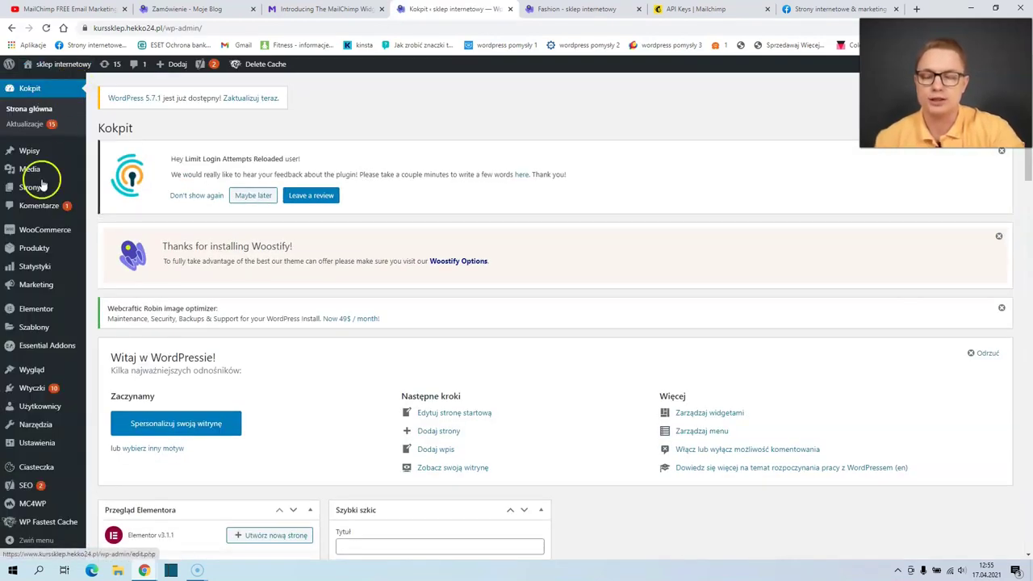
{"action": "mouse_move", "coordinate": [66, 374]}
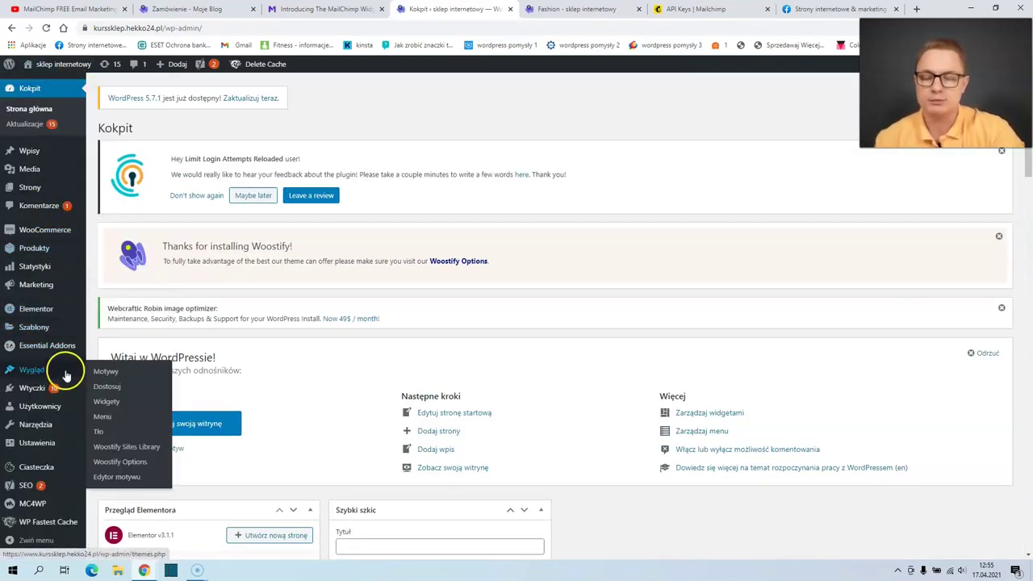
{"action": "left_click", "coordinate": [326, 9]}
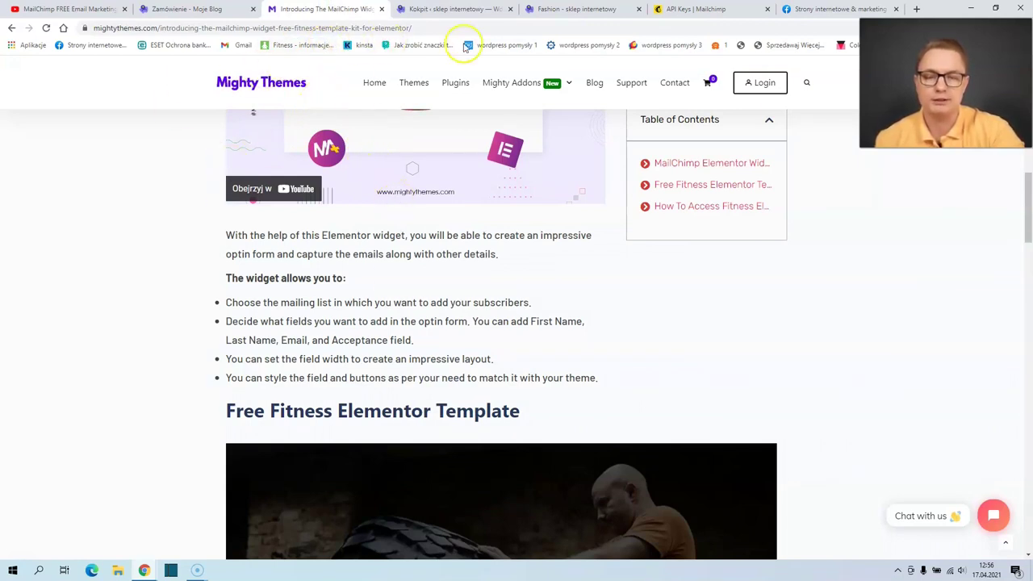
{"action": "left_click", "coordinate": [476, 9]}
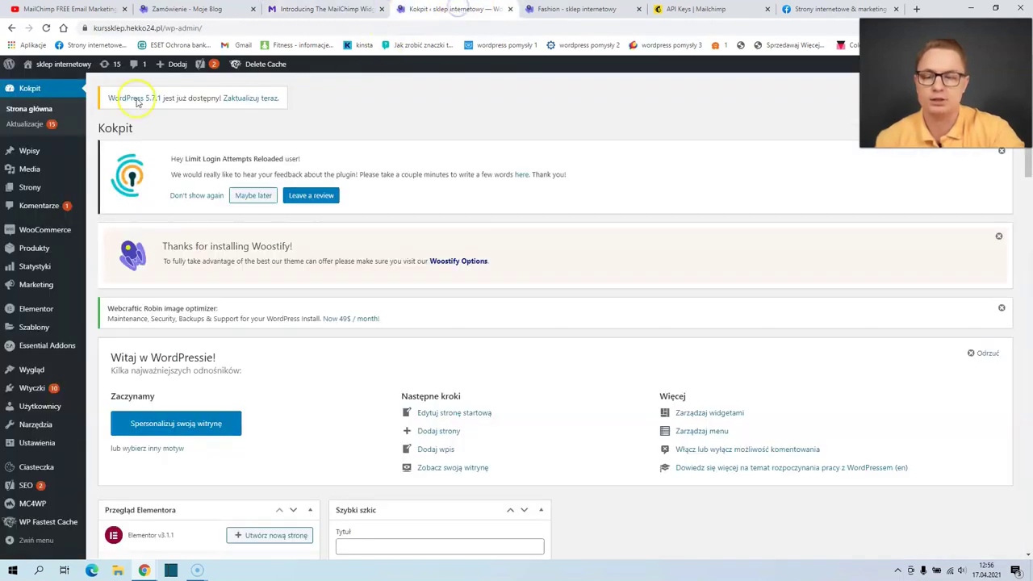
Open the page for adding new plugins and search the catalogue for "mighty themes"
{"action": "mouse_move", "coordinate": [64, 194]}
{"action": "mouse_move", "coordinate": [56, 388]}
{"action": "left_click", "coordinate": [106, 410]}
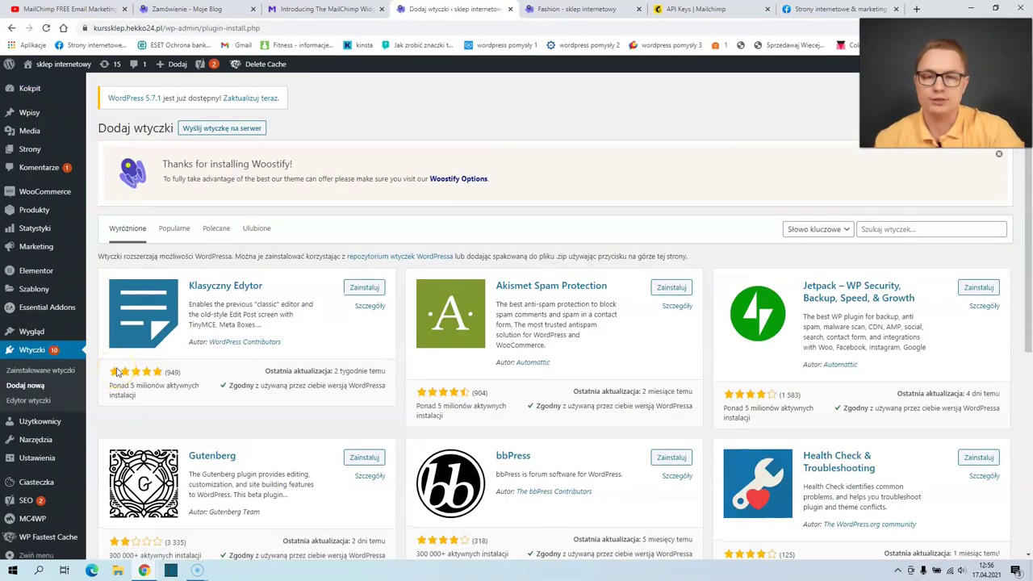
{"action": "left_click", "coordinate": [355, 18]}
{"action": "left_click", "coordinate": [420, 9]}
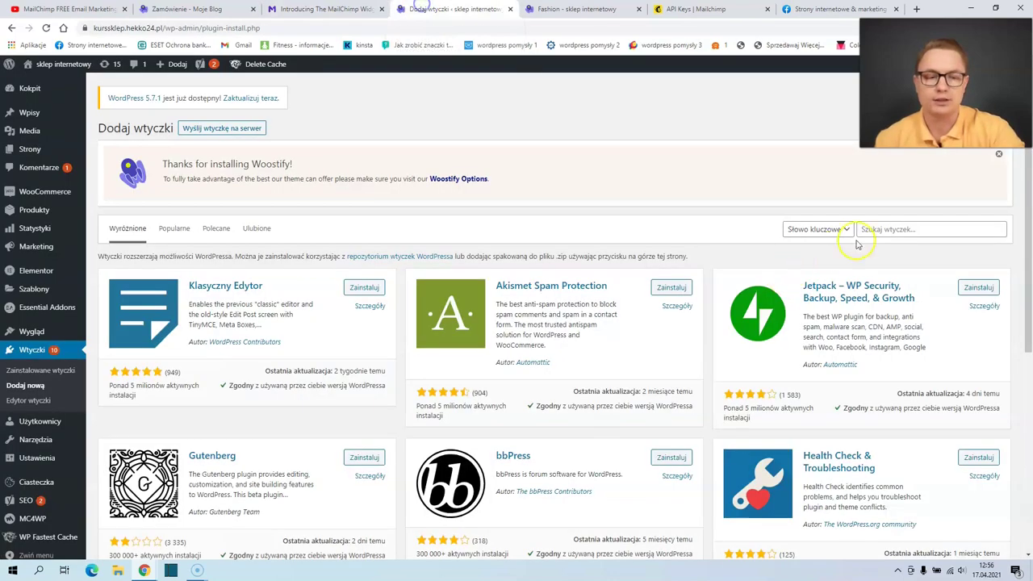
{"action": "left_click", "coordinate": [892, 229]}
{"action": "type", "text": "mig"}
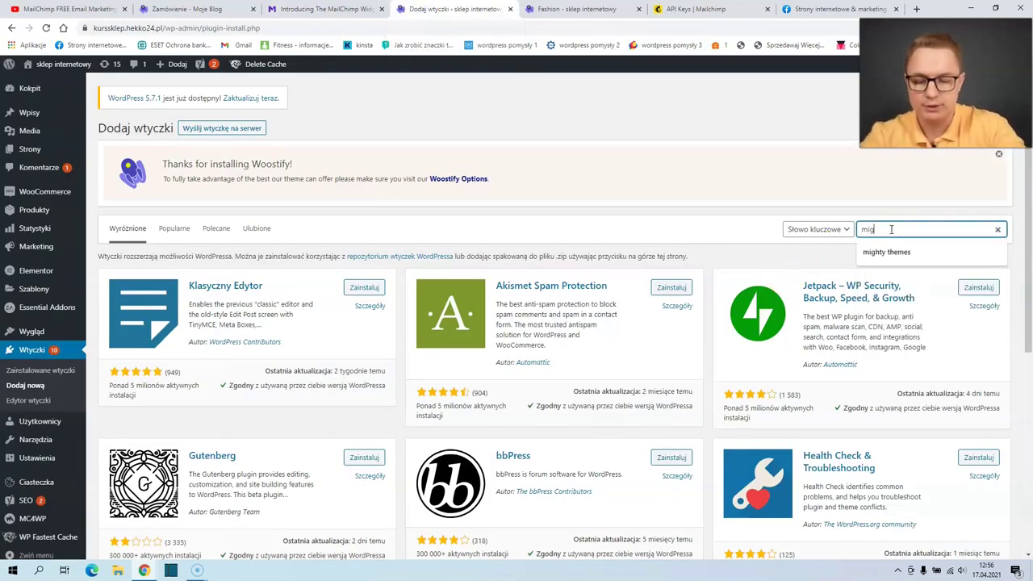
{"action": "type", "text": "hty them"}
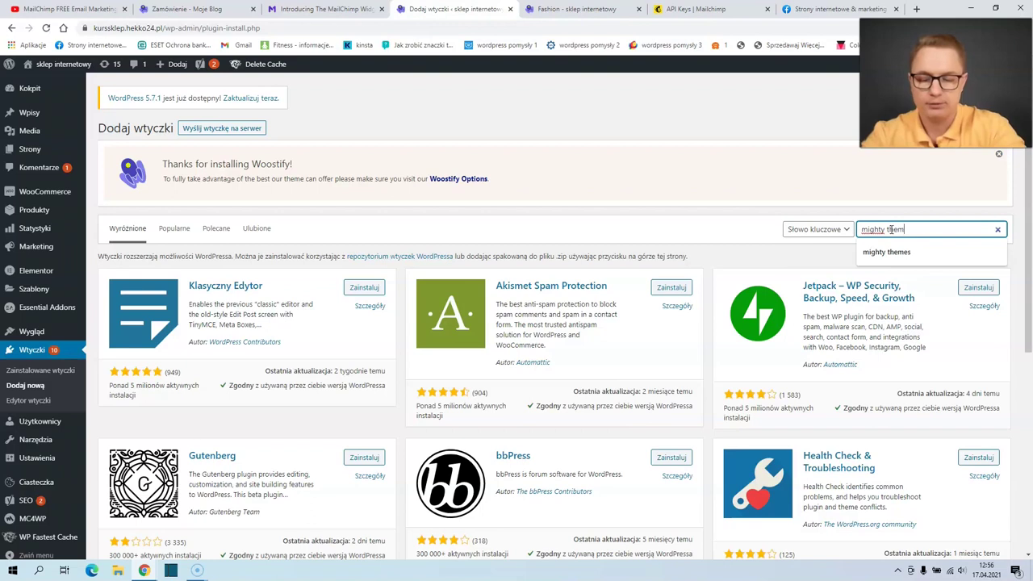
{"action": "type", "text": "es"}
{"action": "left_click", "coordinate": [915, 230]}
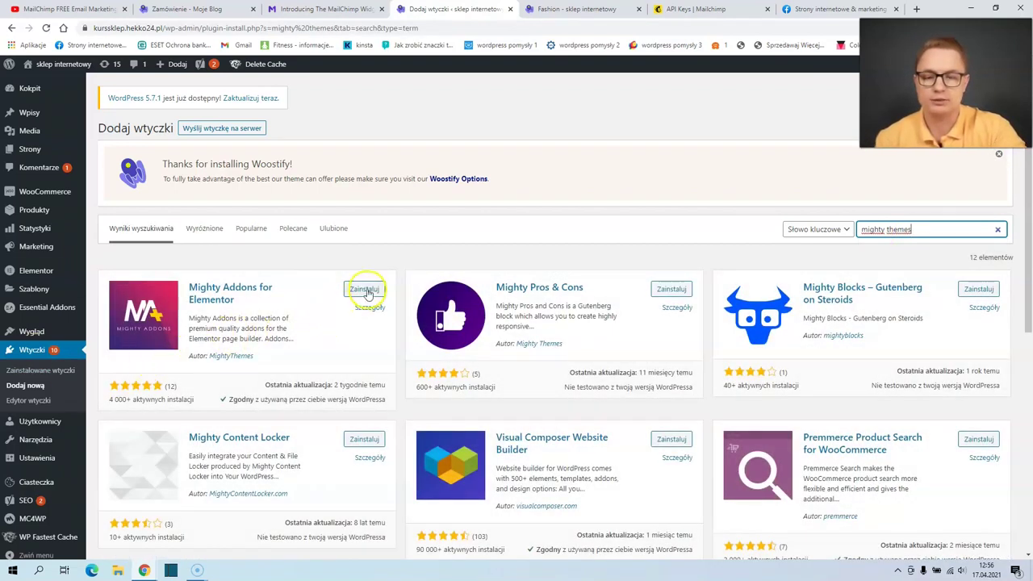
Install and activate the Mighty Addons for Elementor plugin, and look over its settings page
{"action": "left_click", "coordinate": [365, 291]}
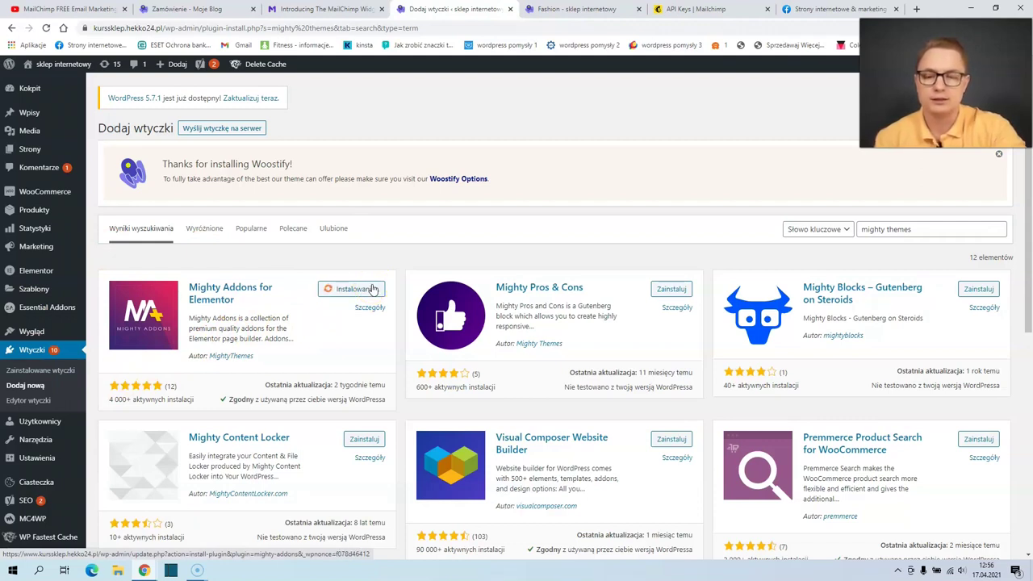
{"action": "left_click", "coordinate": [371, 291]}
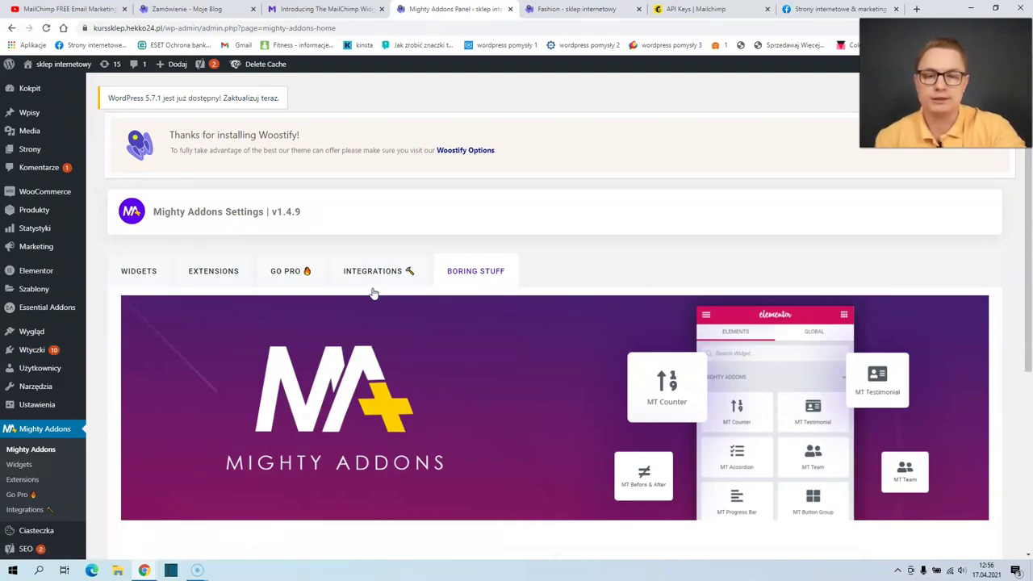
{"action": "scroll", "coordinate": [307, 297], "scroll_direction": "down", "scroll_amount": 3}
{"action": "scroll", "coordinate": [307, 297], "scroll_direction": "up", "scroll_amount": 3}
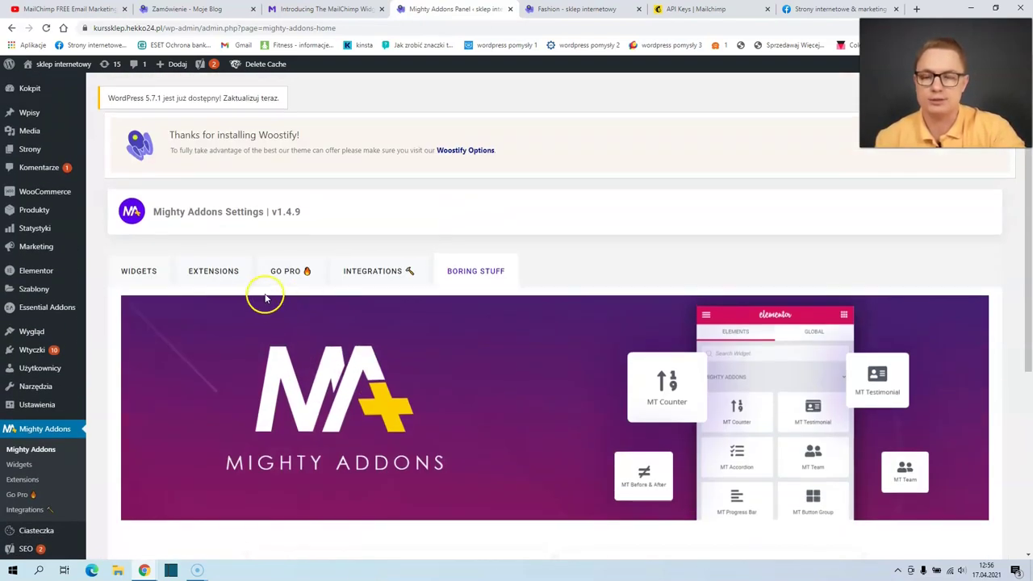
Open the Fashion home page from the site's page list for editing in Elementor
{"action": "mouse_move", "coordinate": [6, 292]}
{"action": "left_click", "coordinate": [30, 148]}
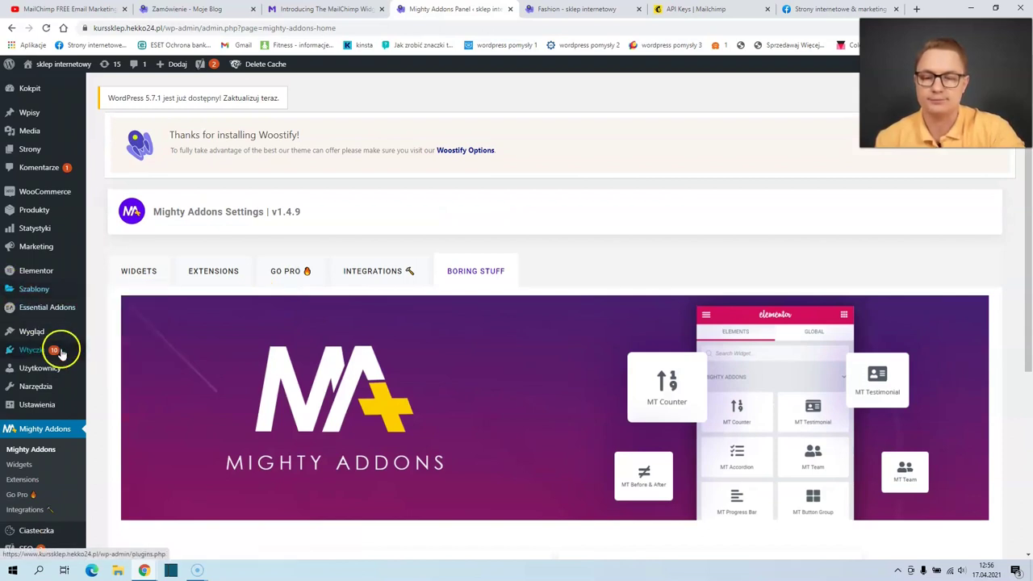
{"action": "left_click", "coordinate": [362, 266]}
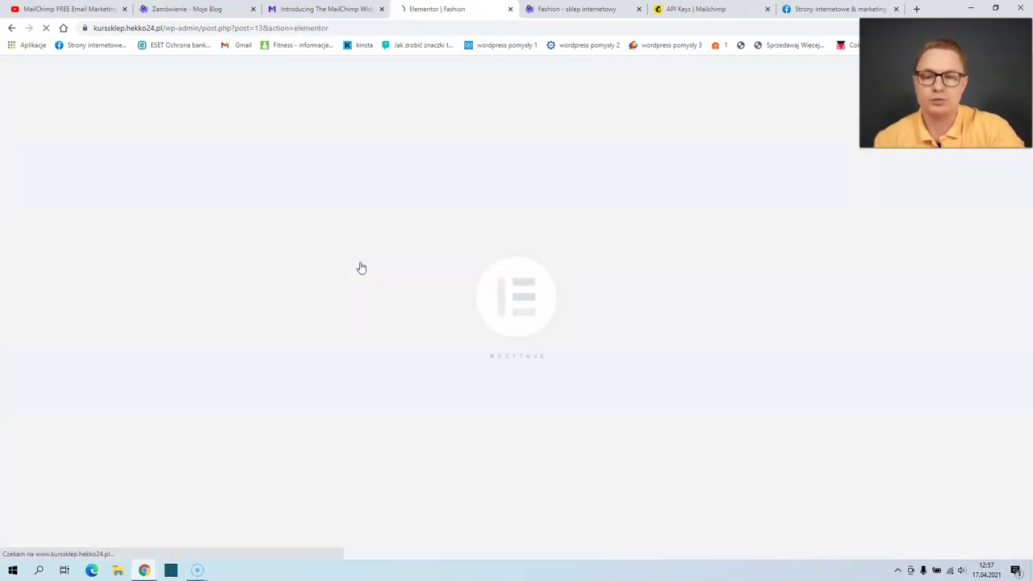
{"action": "left_click", "coordinate": [357, 264]}
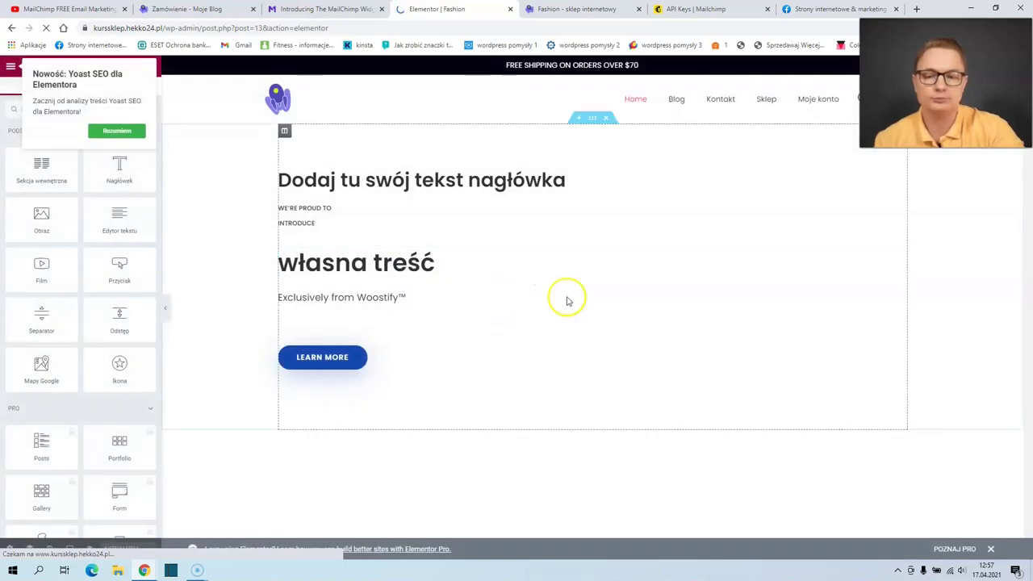
Look through the available widgets for the Mailchimp element in the Mighty Addons group
{"action": "scroll", "coordinate": [861, 236], "scroll_direction": "down", "scroll_amount": 15}
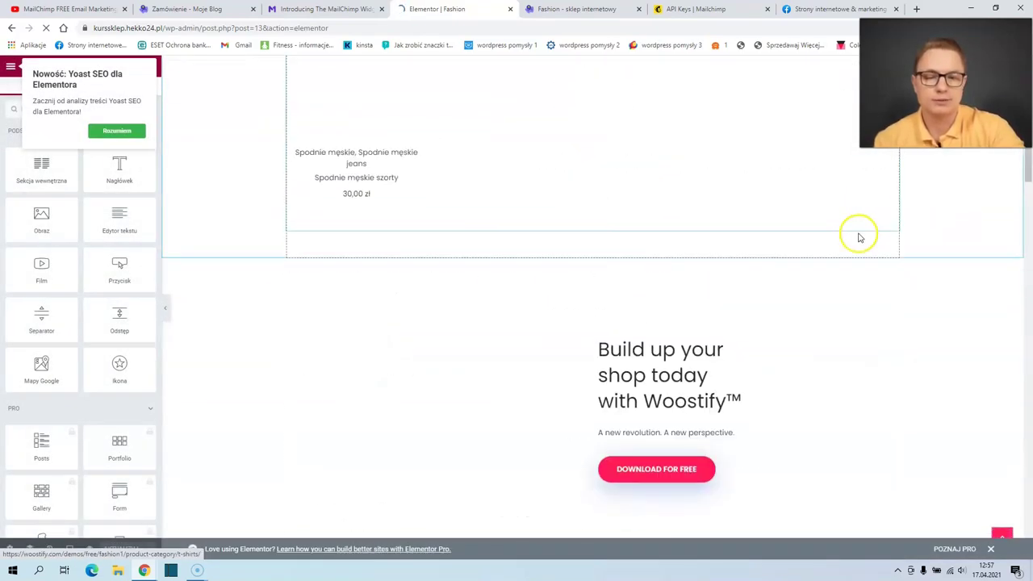
{"action": "scroll", "coordinate": [858, 237], "scroll_direction": "down", "scroll_amount": 10}
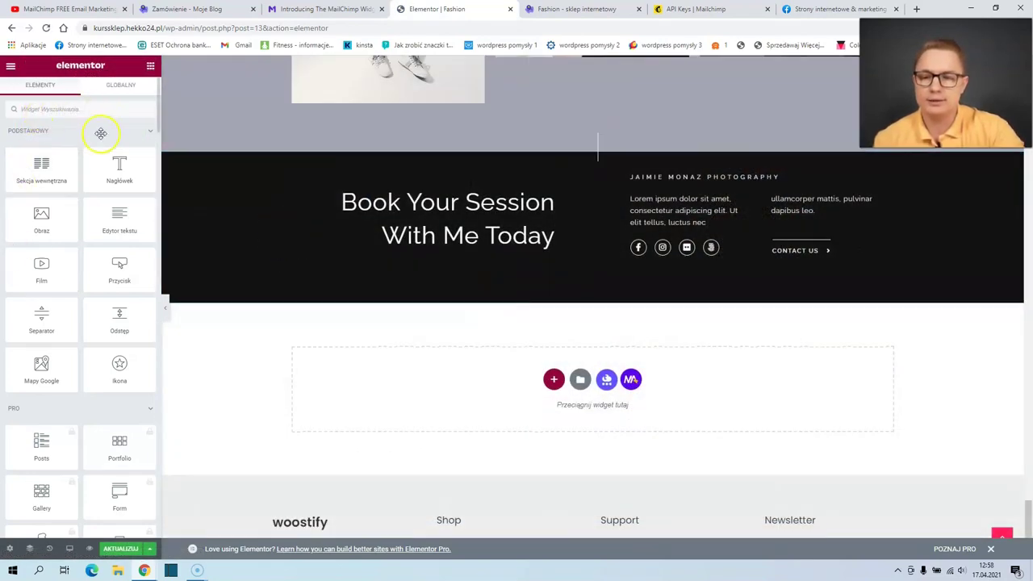
{"action": "scroll", "coordinate": [78, 153], "scroll_direction": "down", "scroll_amount": 10}
{"action": "scroll", "coordinate": [78, 157], "scroll_direction": "down", "scroll_amount": 10}
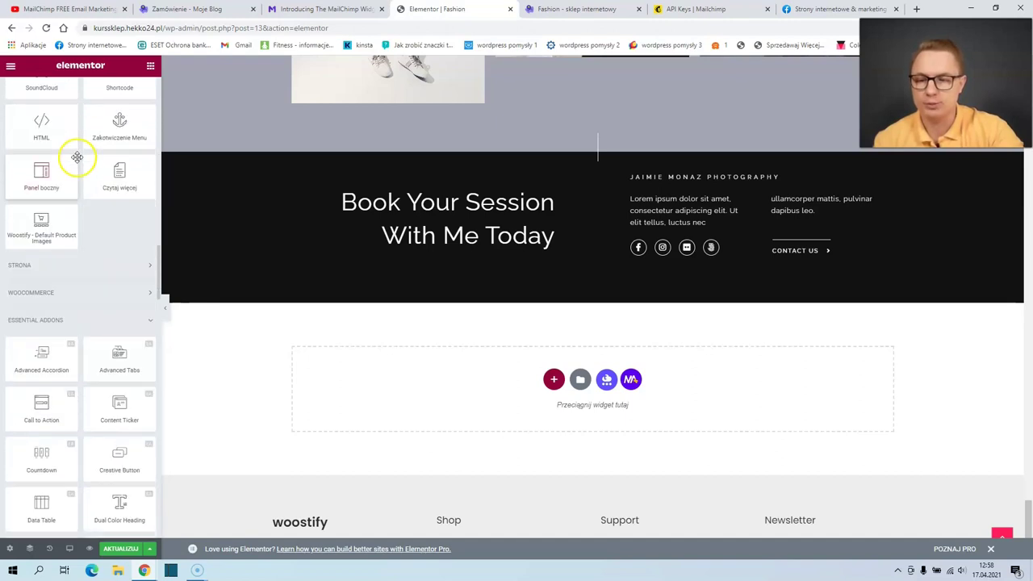
{"action": "scroll", "coordinate": [76, 157], "scroll_direction": "down", "scroll_amount": 15}
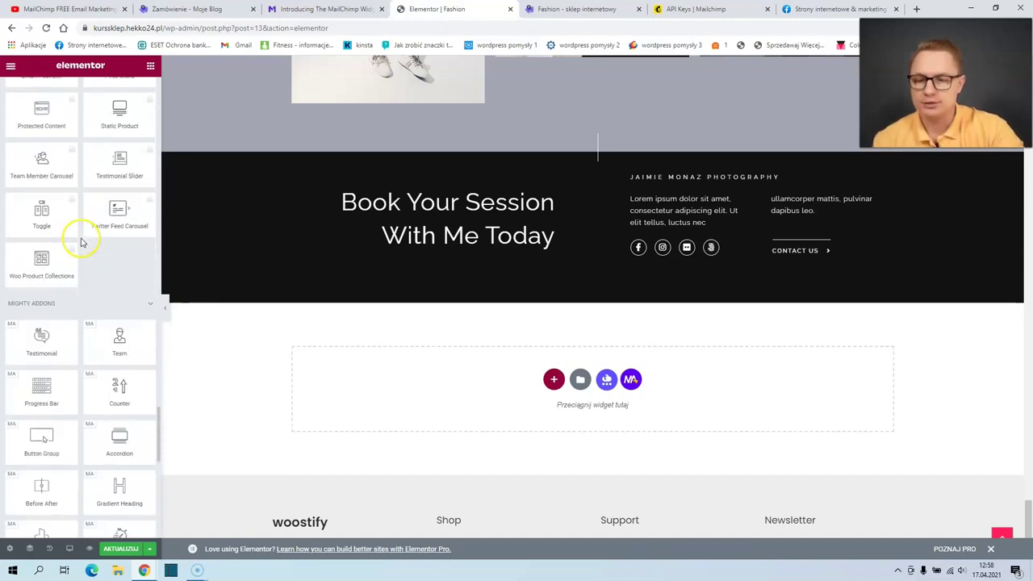
{"action": "scroll", "coordinate": [83, 310], "scroll_direction": "down", "scroll_amount": 2}
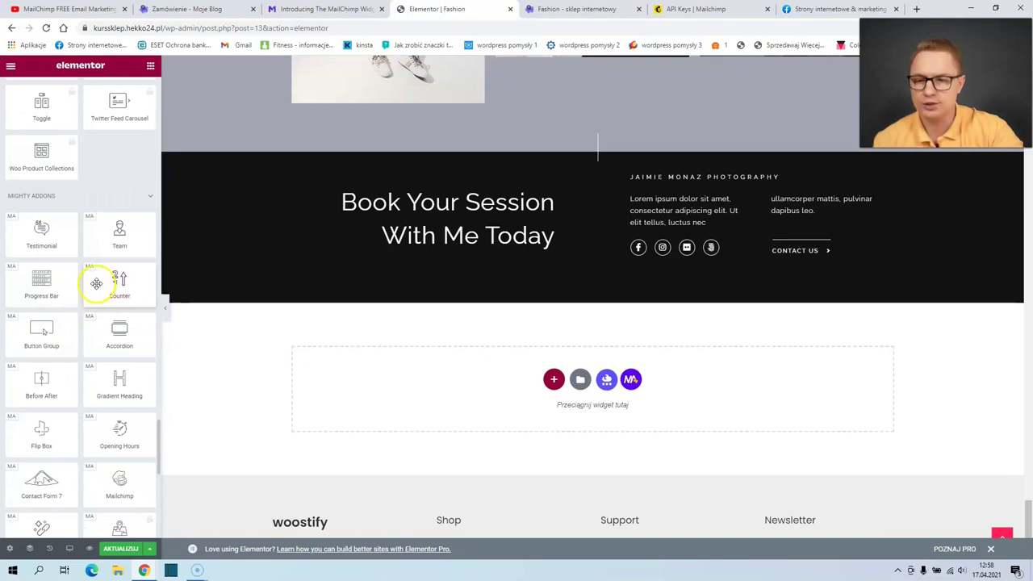
{"action": "scroll", "coordinate": [113, 310], "scroll_direction": "down", "scroll_amount": 1}
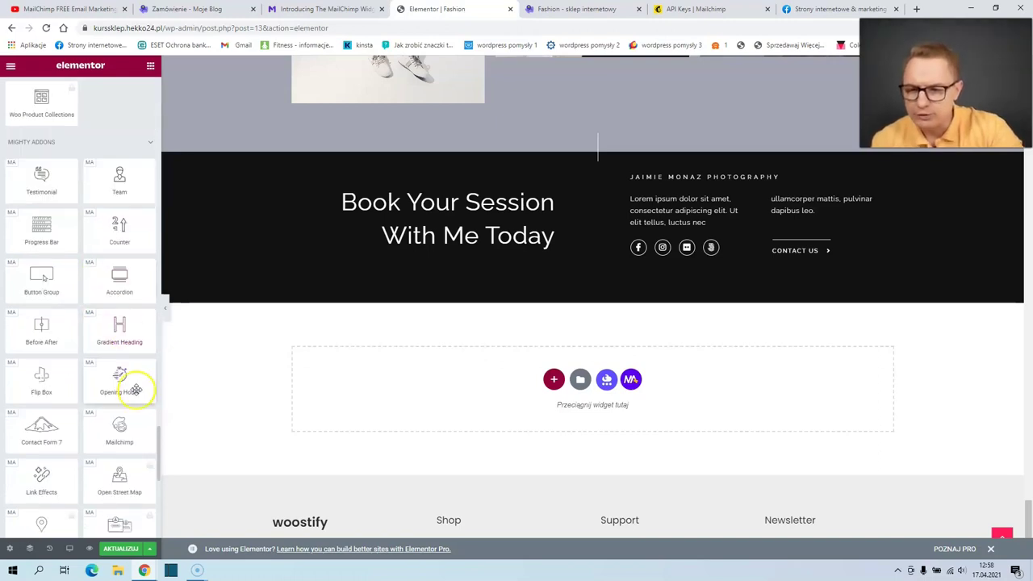
{"action": "left_click_drag", "start_coordinate": [129, 428], "coordinate": [416, 187]}
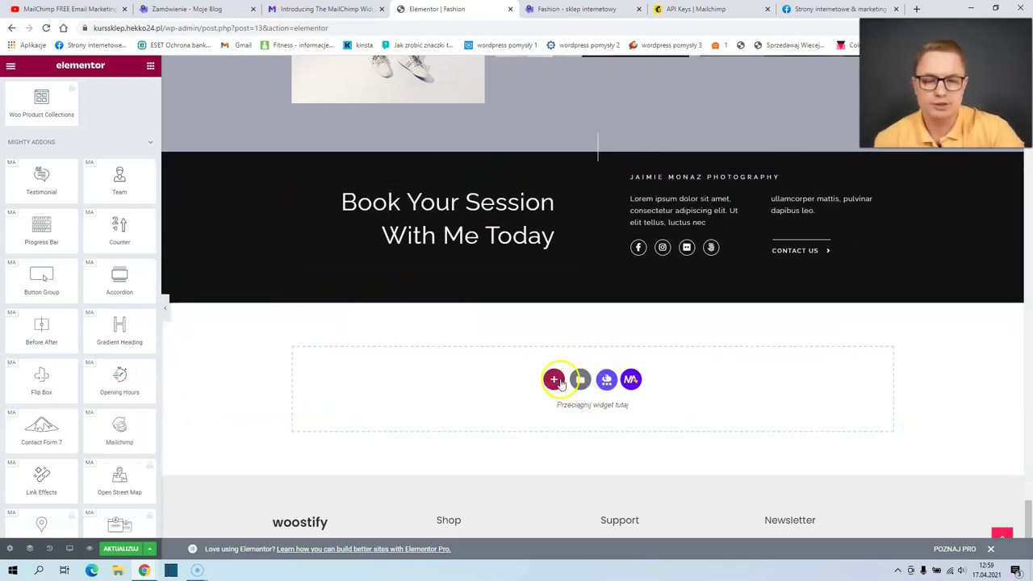
Add a one-column section below the black "Book Your Session" banner with a centred heading reading "Zapisz się na mój newsletter"
{"action": "left_click", "coordinate": [555, 380]}
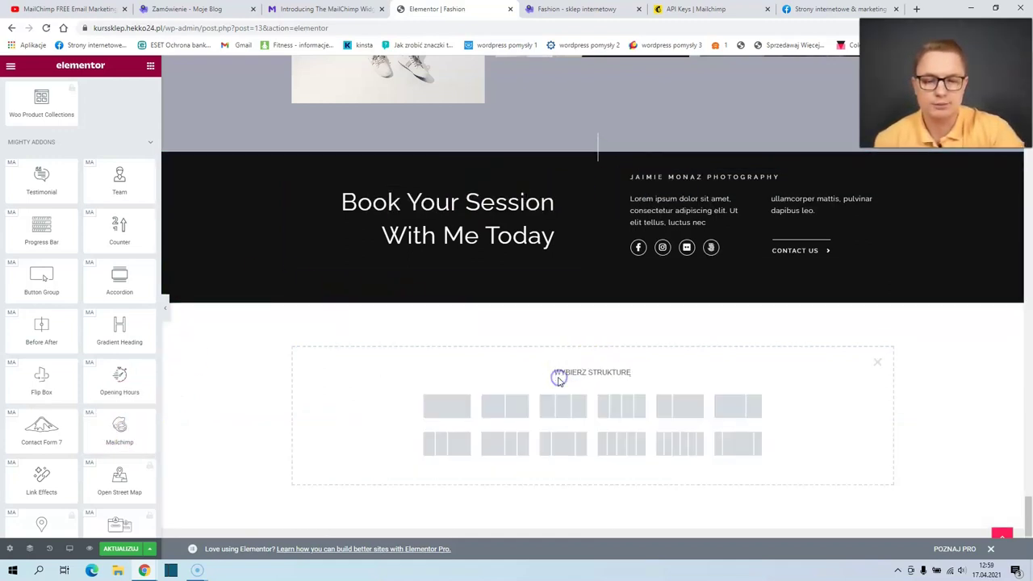
{"action": "left_click", "coordinate": [457, 406]}
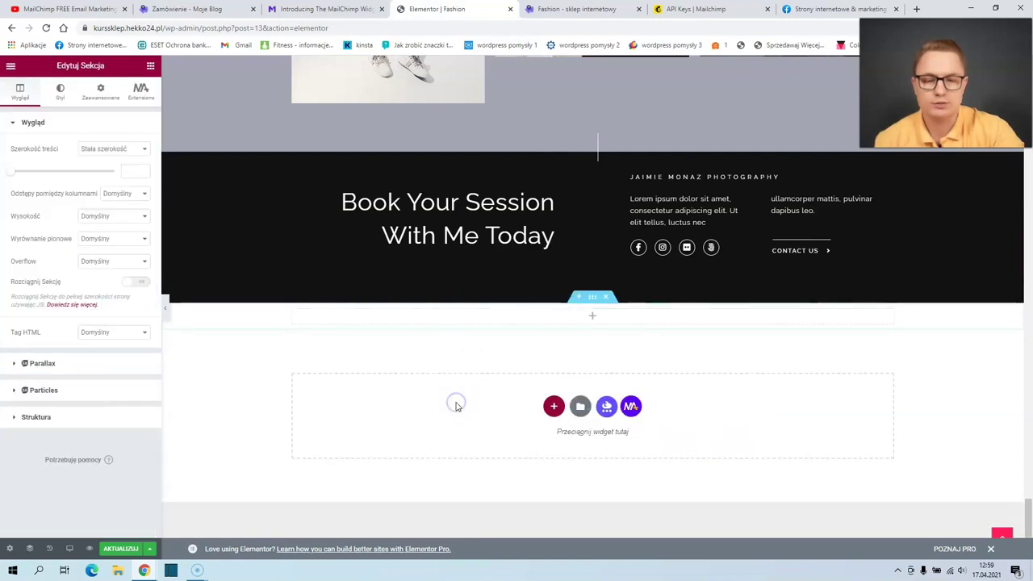
{"action": "left_click", "coordinate": [150, 65]}
{"action": "left_click_drag", "start_coordinate": [118, 170], "coordinate": [569, 320]}
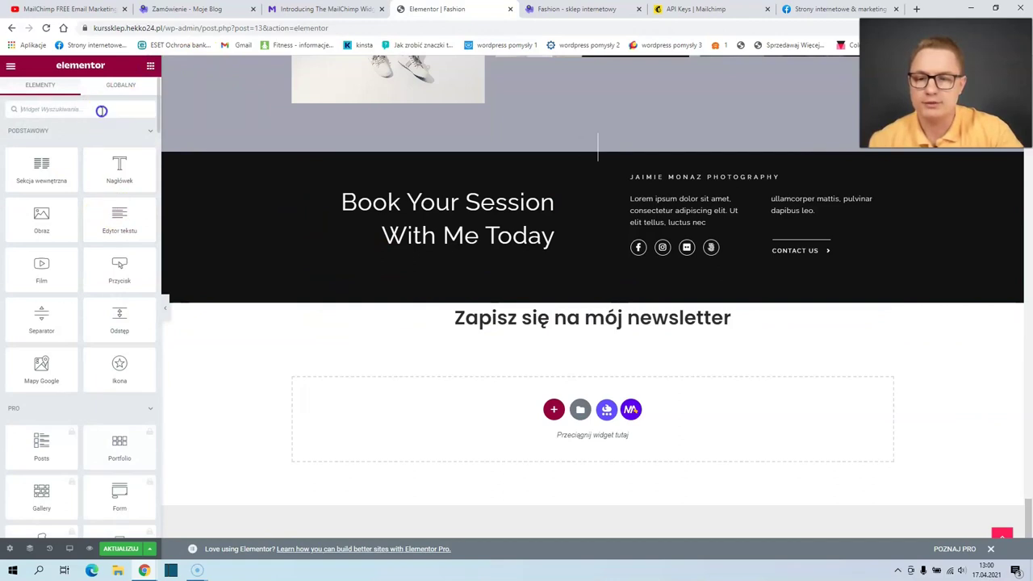
Search the widgets for "mail" and place the Mailchimp widget directly beneath the newsletter heading
{"action": "left_click", "coordinate": [102, 110]}
{"action": "type", "text": "mail"}
{"action": "left_click_drag", "start_coordinate": [109, 156], "coordinate": [551, 327]}
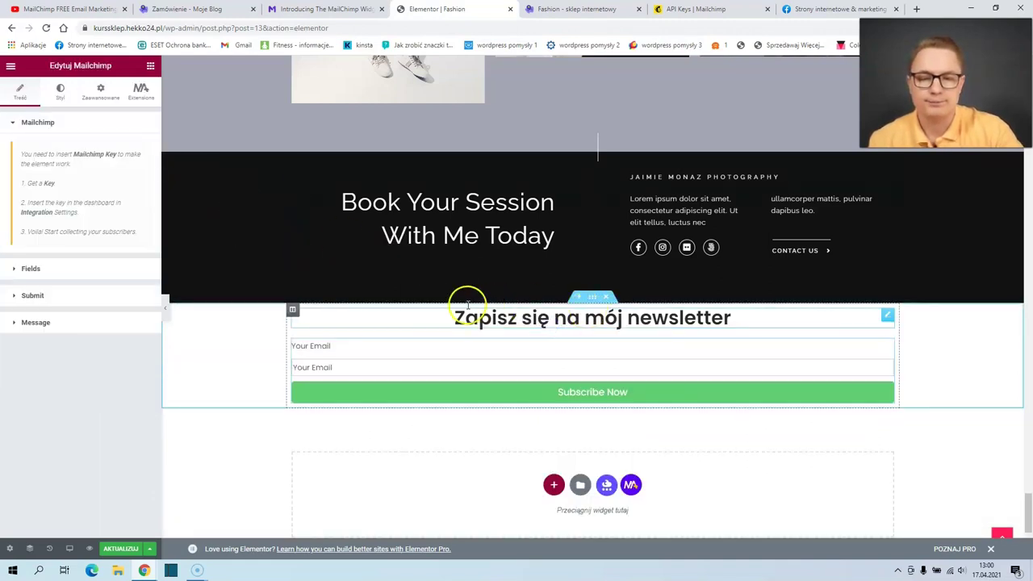
Set the newsletter section's fixed content width to 600
{"action": "right_click", "coordinate": [593, 300]}
{"action": "left_click", "coordinate": [622, 307]}
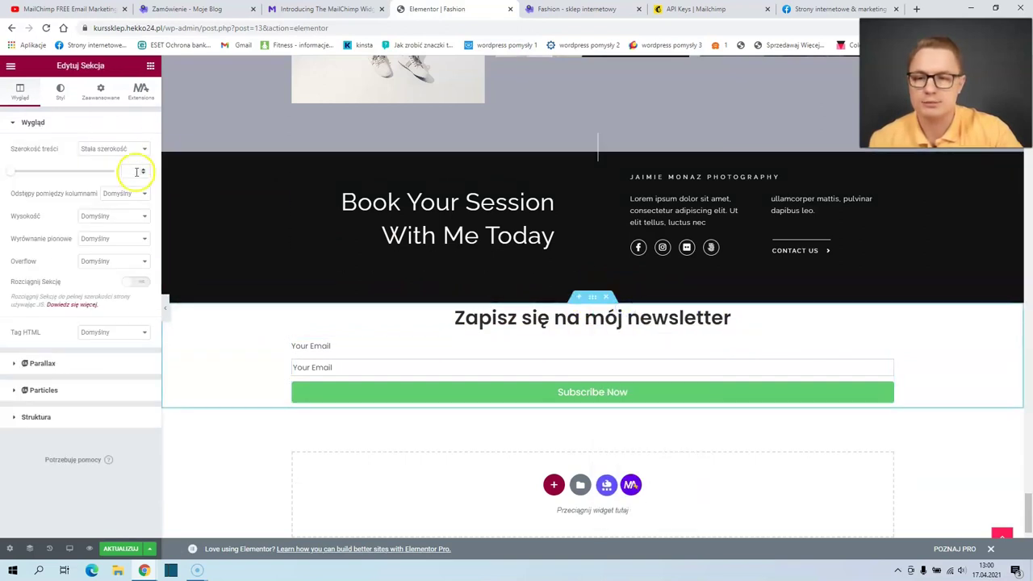
{"action": "type", "text": "600"}
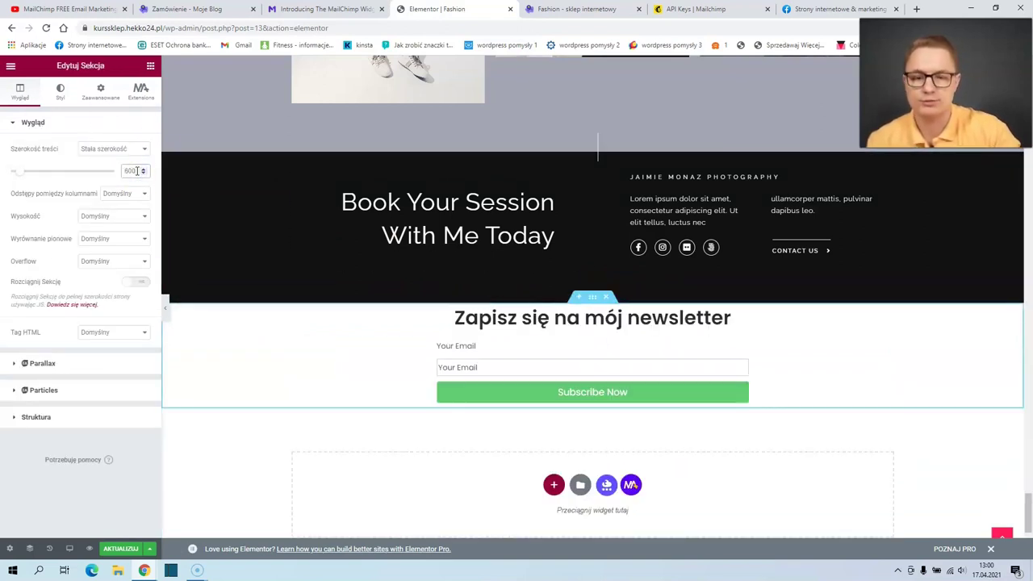
Open the Mailchimp widget's settings and save the page update
{"action": "scroll", "coordinate": [625, 327], "scroll_direction": "down", "scroll_amount": 1}
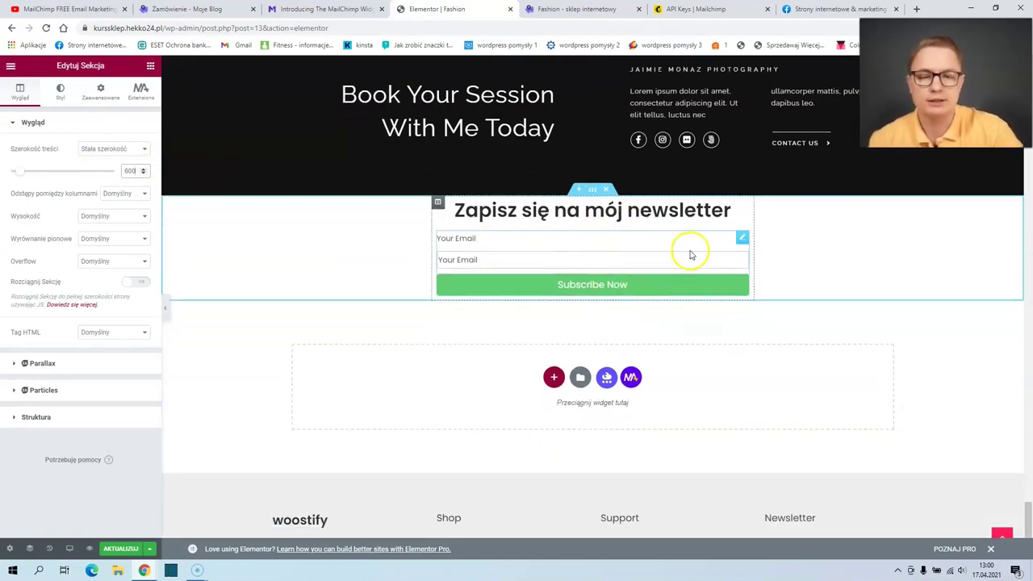
{"action": "right_click", "coordinate": [743, 241]}
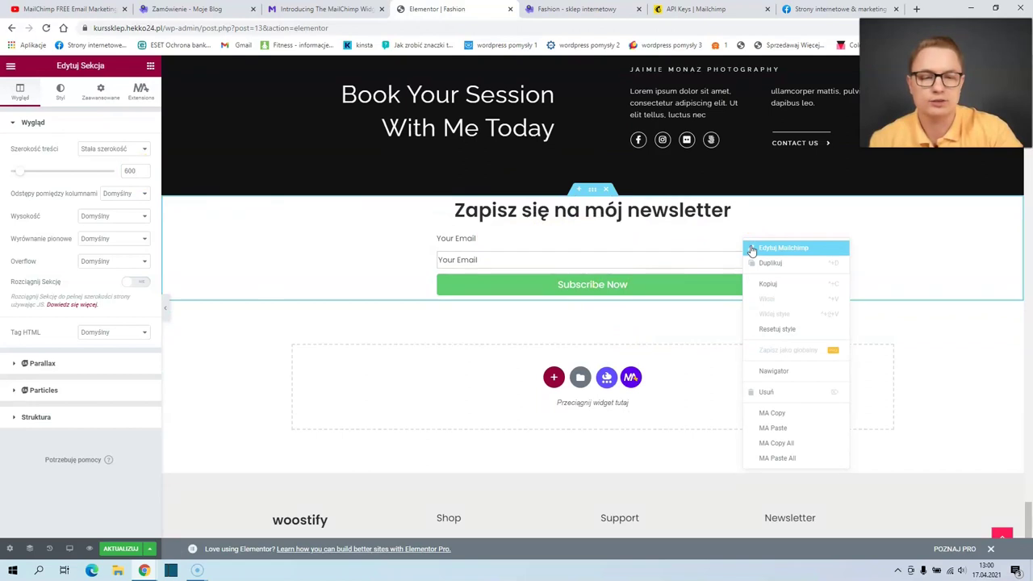
{"action": "left_click", "coordinate": [752, 249]}
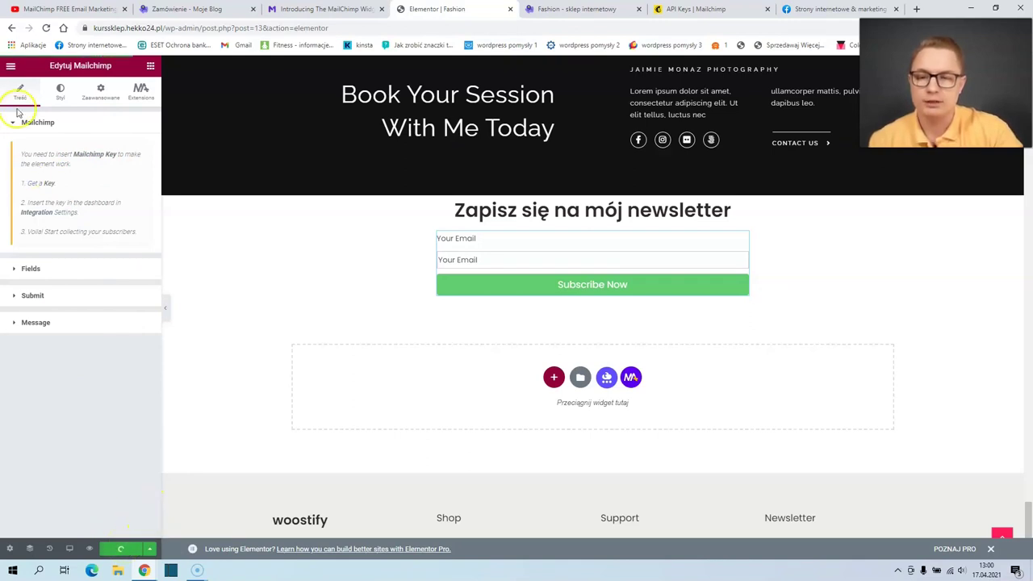
Leave the Elementor editor for the WordPress dashboard and enter the Mailchimp API key in Mighty Addons' integration settings
{"action": "left_click", "coordinate": [10, 67]}
{"action": "left_click", "coordinate": [64, 301]}
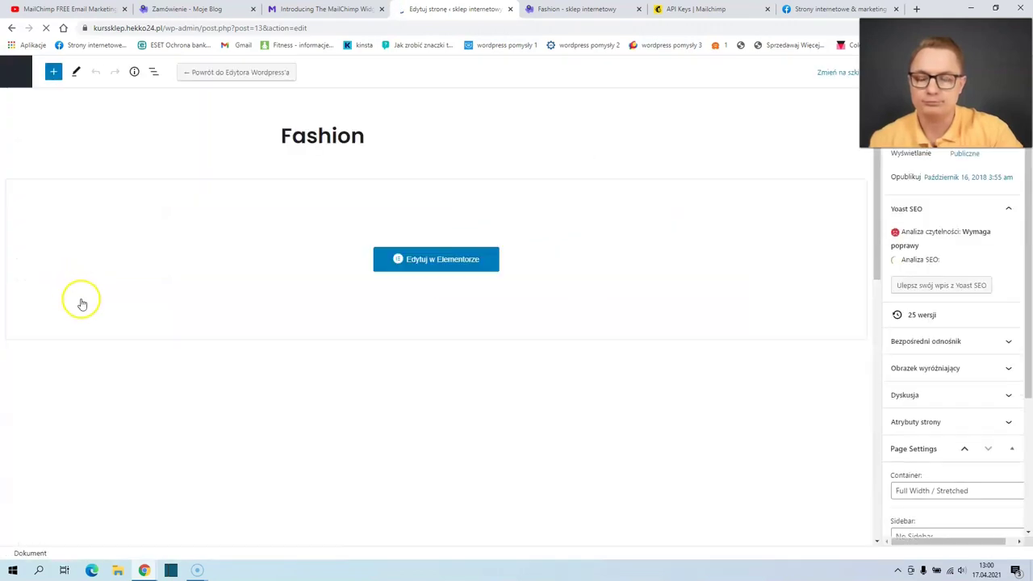
{"action": "left_click", "coordinate": [17, 74]}
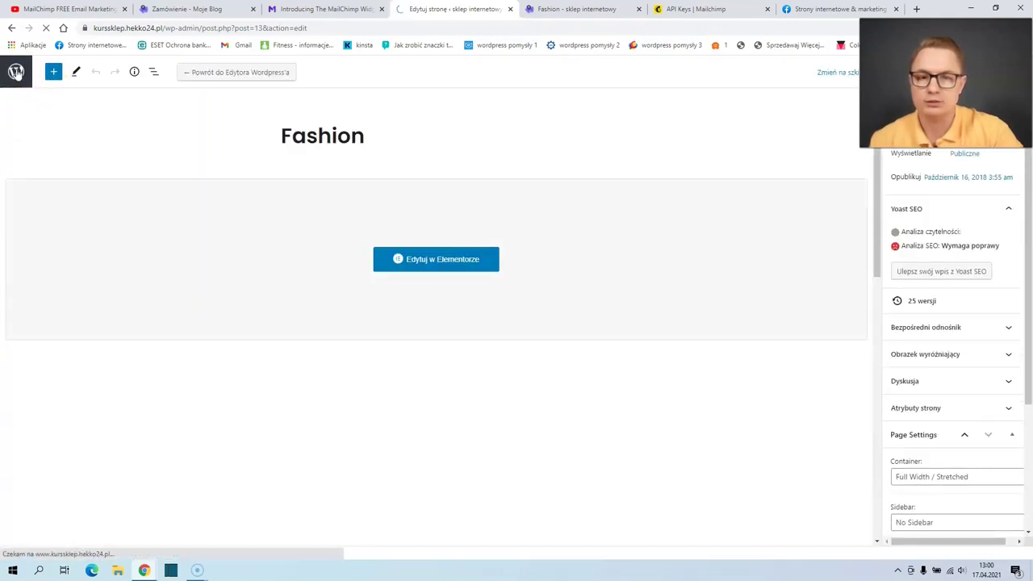
{"action": "mouse_move", "coordinate": [33, 454]}
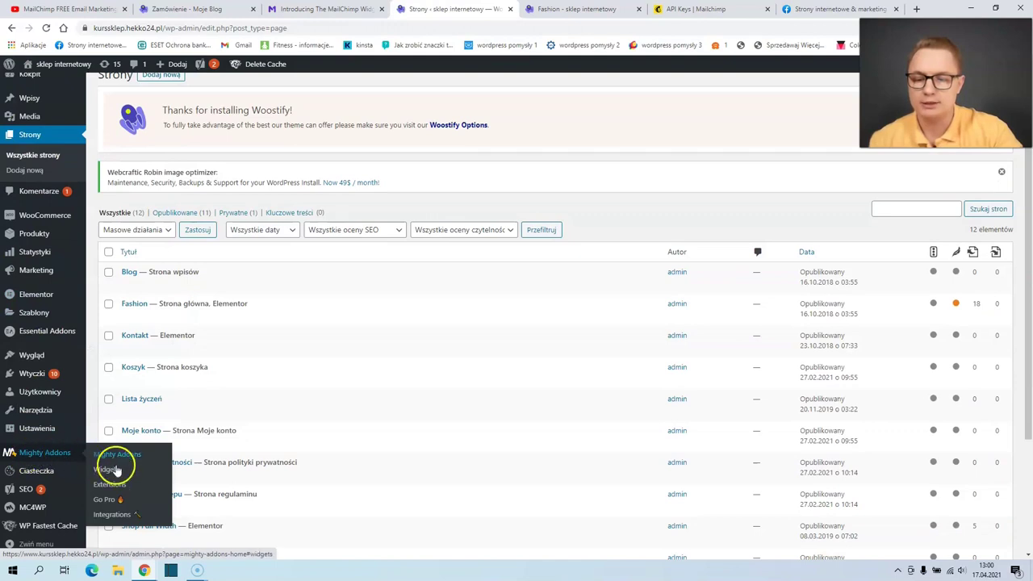
{"action": "left_click", "coordinate": [128, 521]}
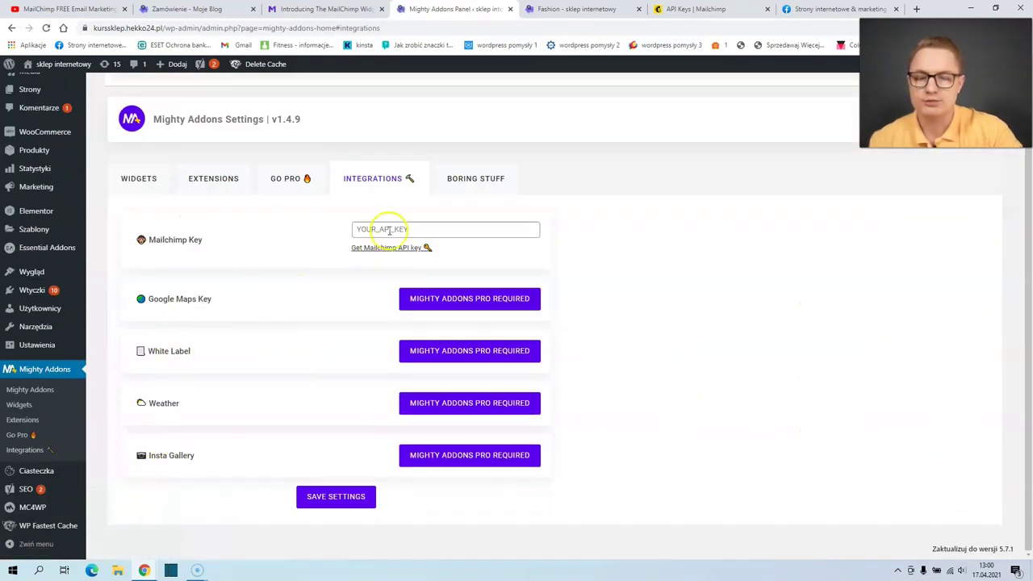
{"action": "left_click", "coordinate": [390, 229]}
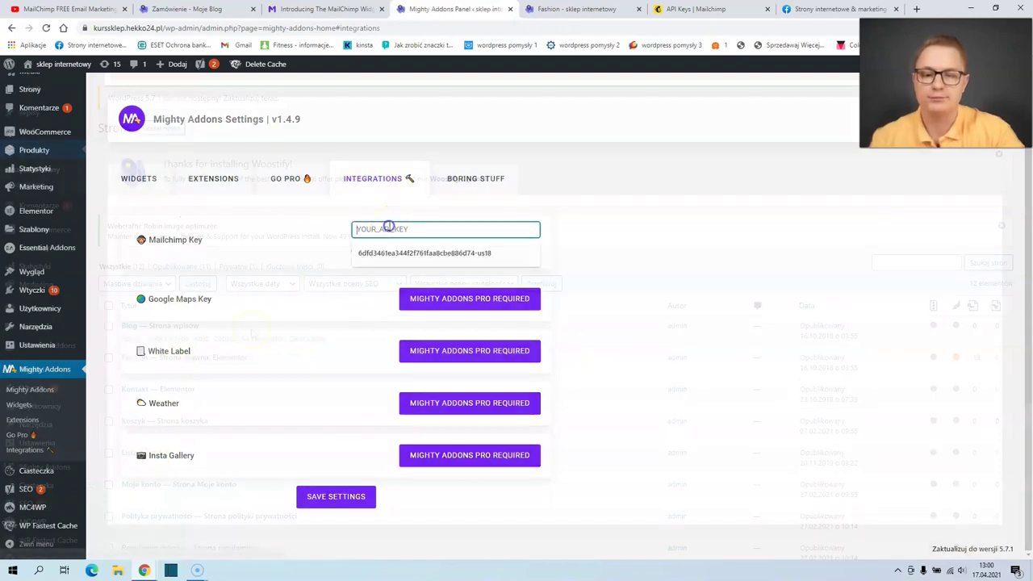
Reopen the Fashion page in Elementor and assign the "strony www & marketing" list to the newsletter section's Mailchimp widget
{"action": "key", "text": "alt+Left"}
{"action": "left_click", "coordinate": [352, 372]}
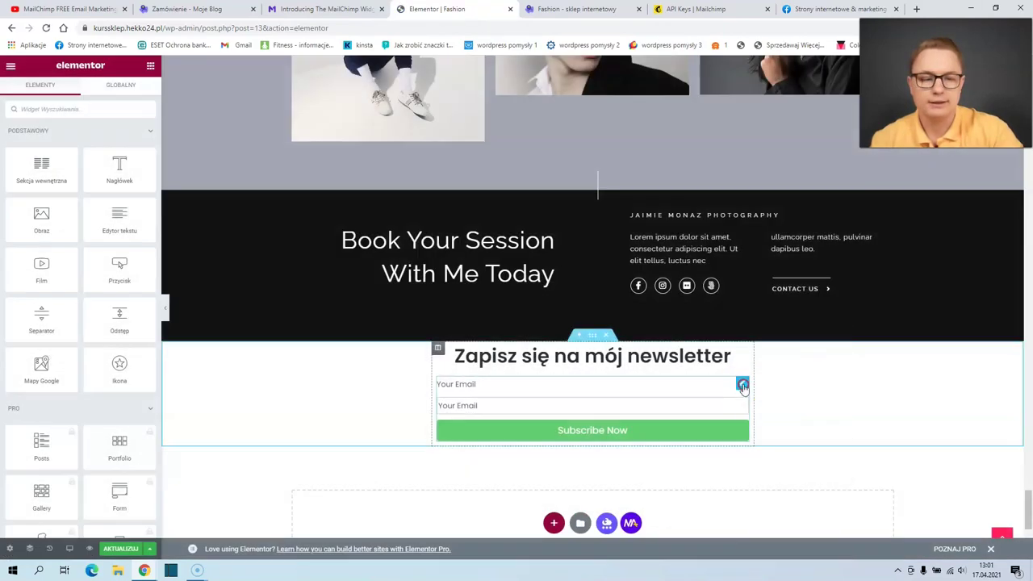
{"action": "right_click", "coordinate": [744, 336]}
{"action": "left_click", "coordinate": [771, 339]}
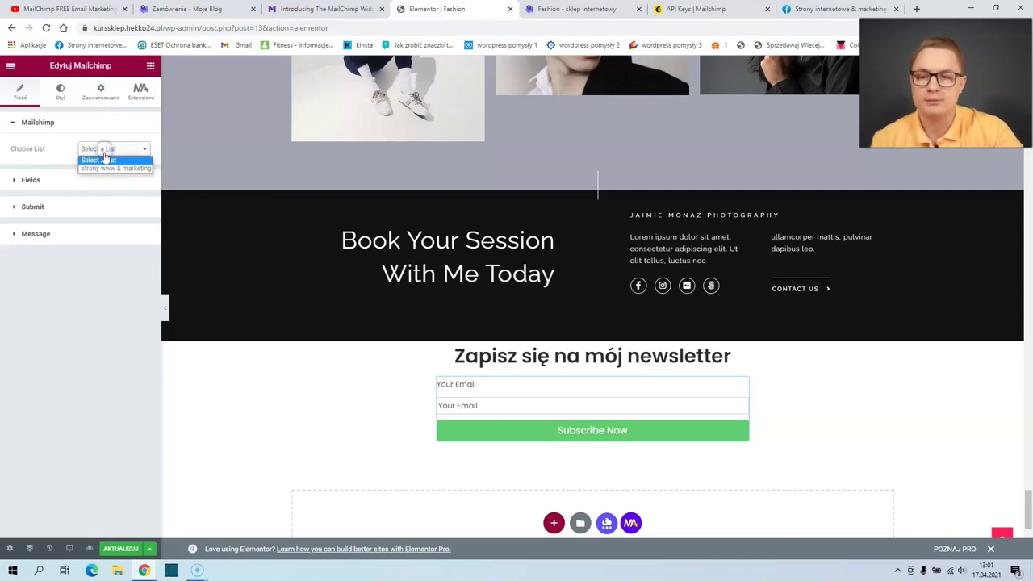
{"action": "left_click", "coordinate": [109, 171]}
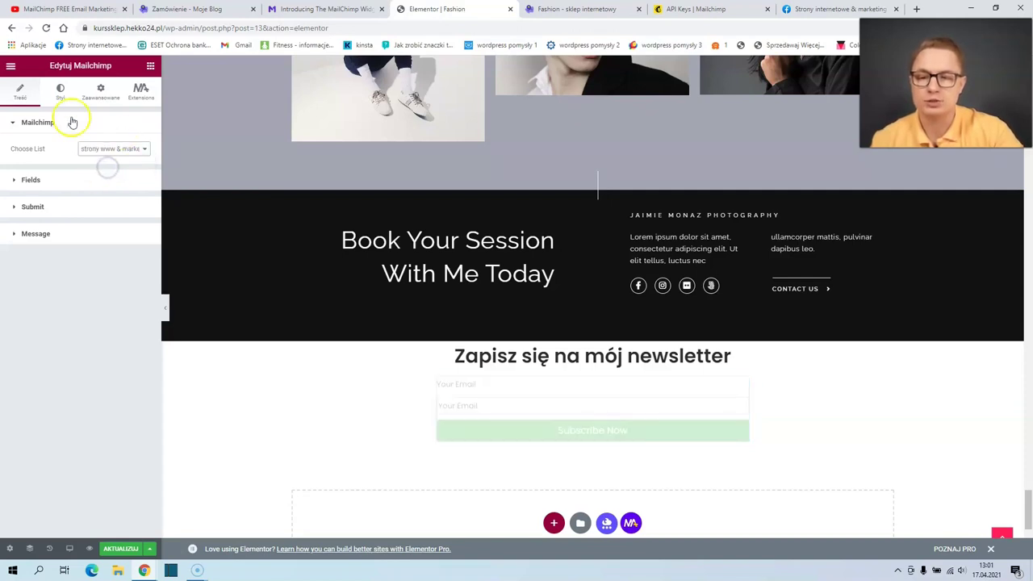
Set the Mailchimp form's email label and placeholder to "Twój email"
{"action": "left_click", "coordinate": [51, 179]}
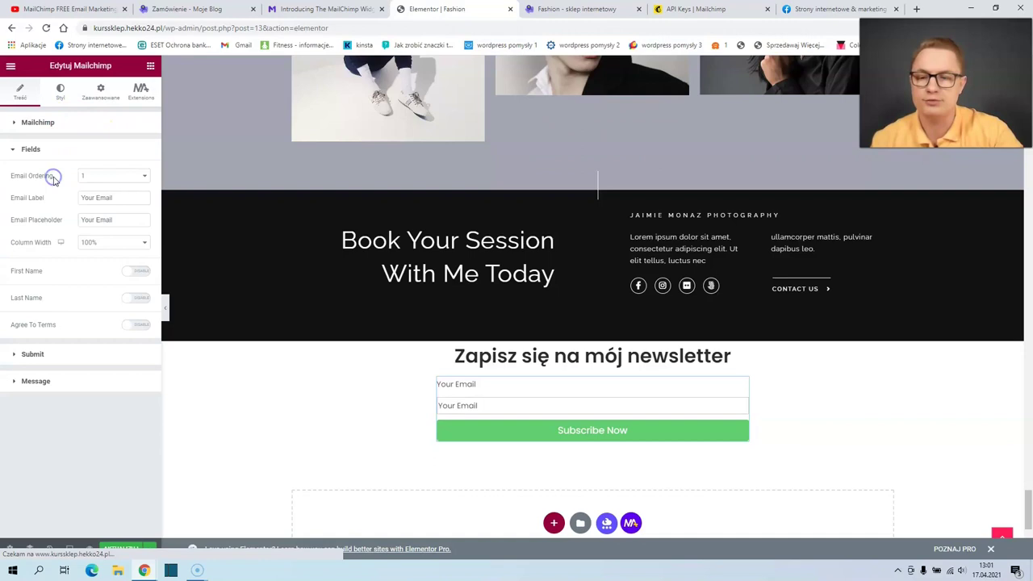
{"action": "triple_click", "coordinate": [110, 198]}
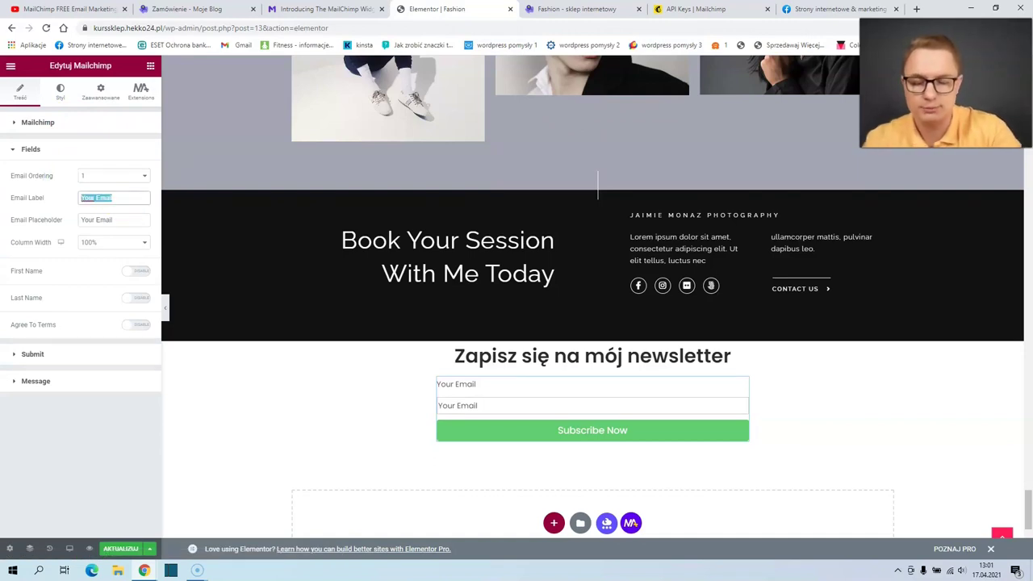
{"action": "type", "text": "Twój"}
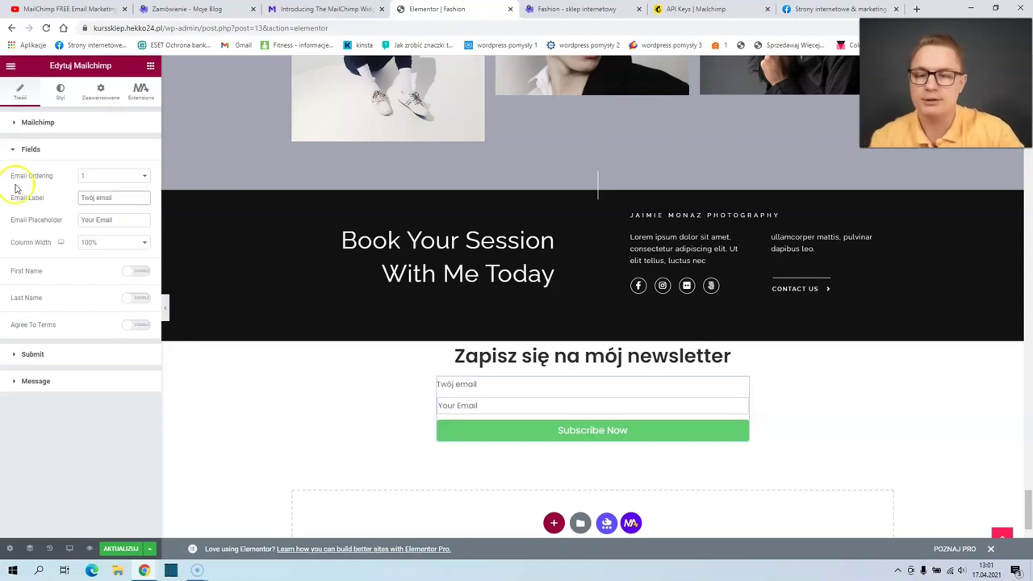
Set the submit button's text to "Zapisz mnie" and its loading text to "Zapisywanie", and enable its icon
{"action": "left_click", "coordinate": [79, 353]}
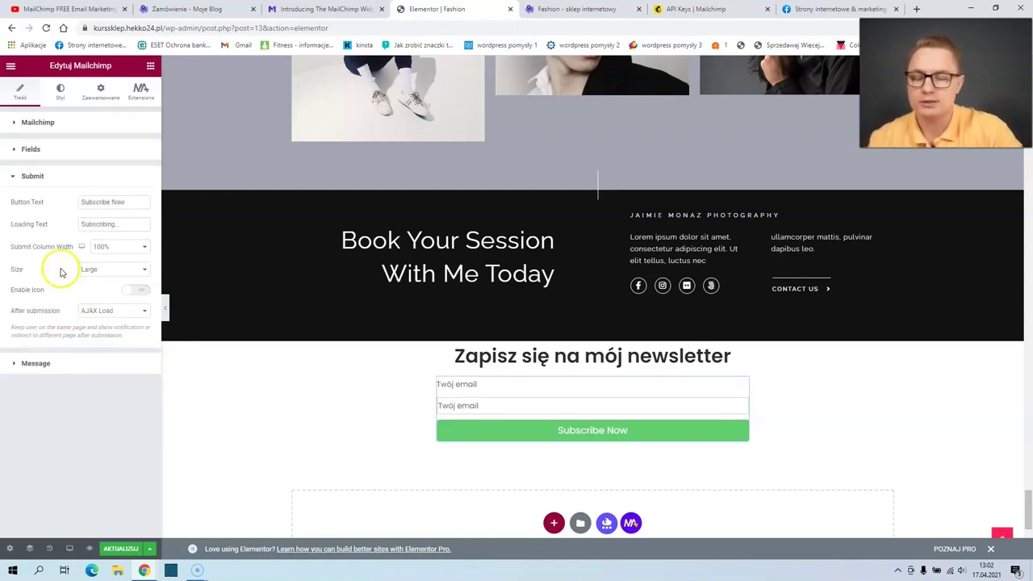
{"action": "triple_click", "coordinate": [132, 202]}
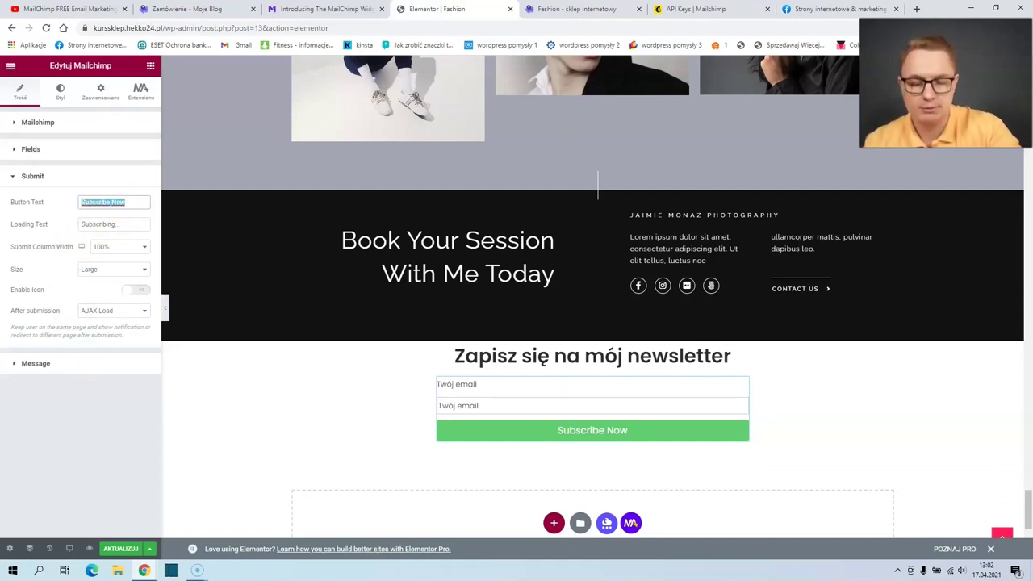
{"action": "type", "text": "Zapis"}
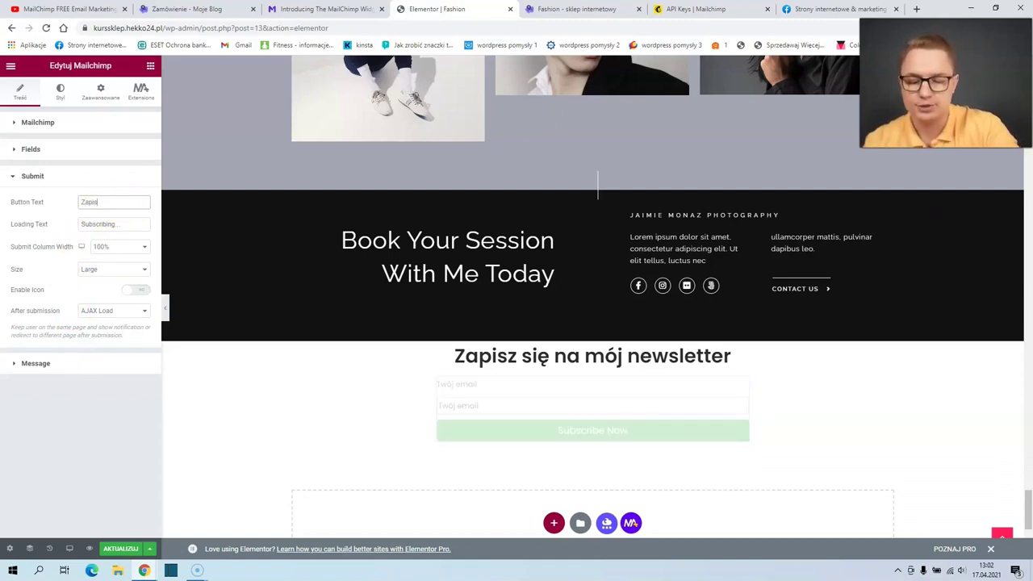
{"action": "type", "text": "z mnie"}
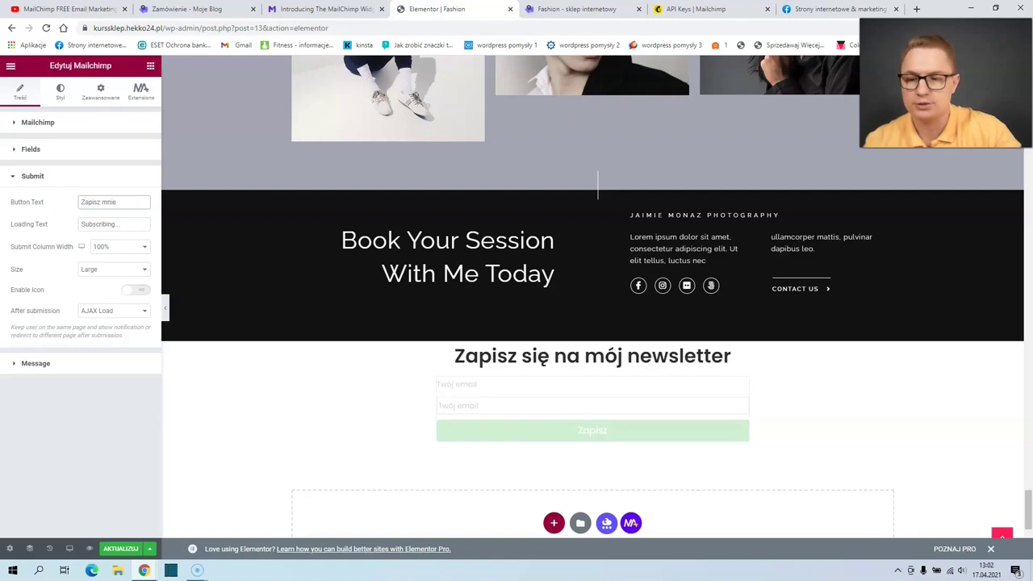
{"action": "triple_click", "coordinate": [105, 223]}
{"action": "type", "text": "Zapisywanie"}
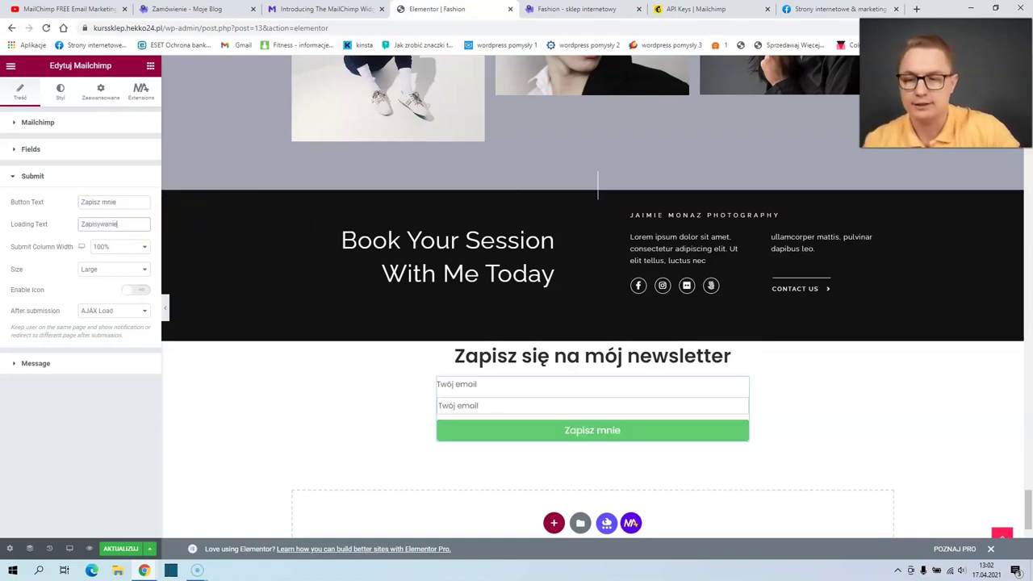
{"action": "left_click", "coordinate": [136, 289]}
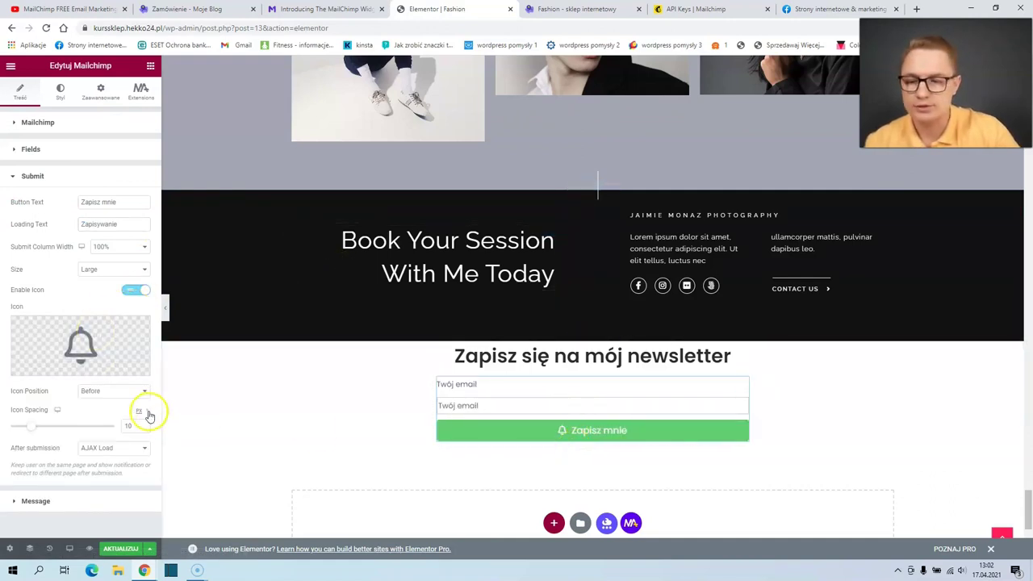
Set the form's error message to "coś poszło nie tak" and its success message to "Zapisałeś się na naszą listę"
{"action": "left_click", "coordinate": [43, 500]}
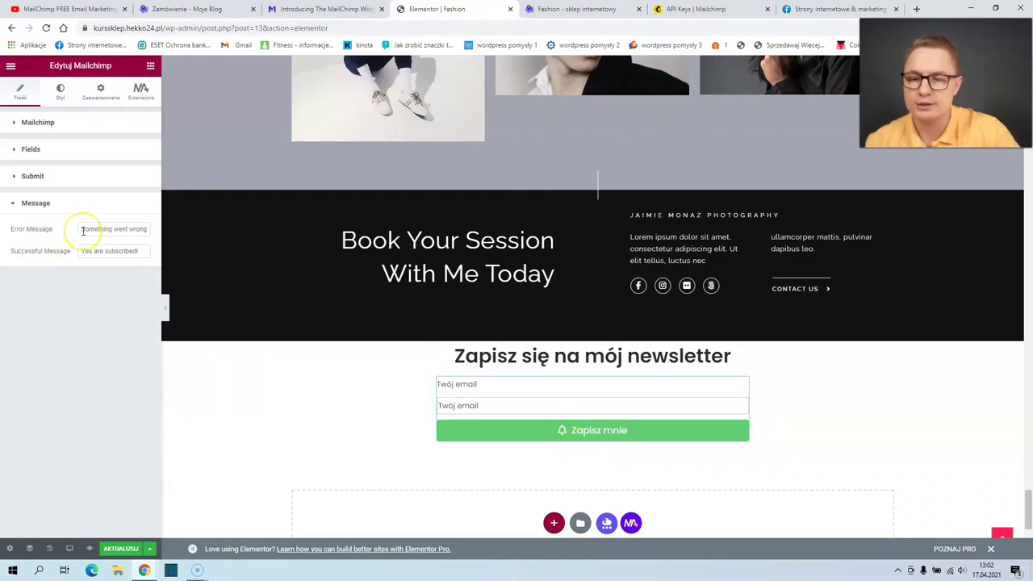
{"action": "left_click_drag", "start_coordinate": [83, 231], "coordinate": [162, 246]}
{"action": "key", "text": "BackSpace"}
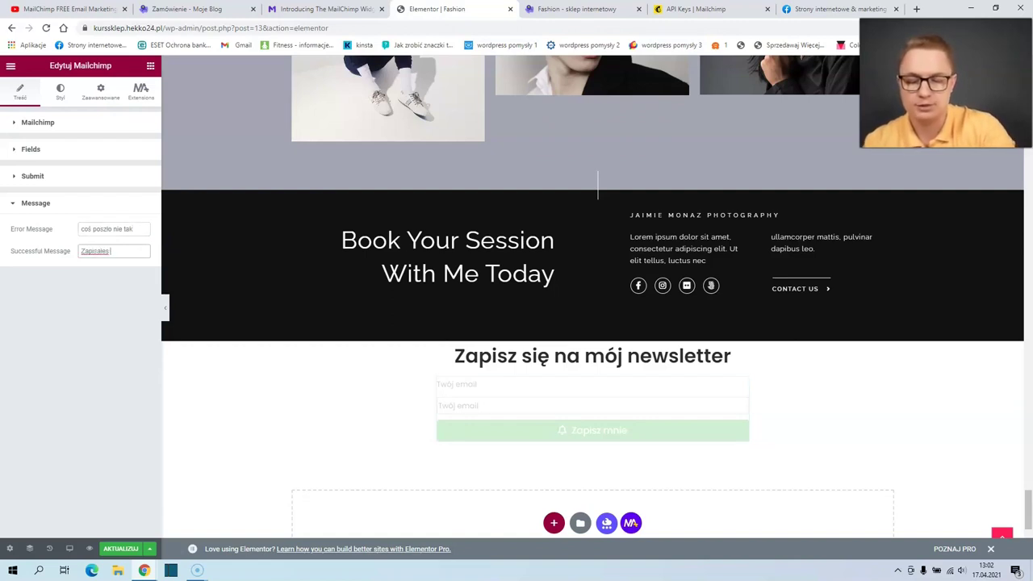
{"action": "type", "text": "naszą listę"}
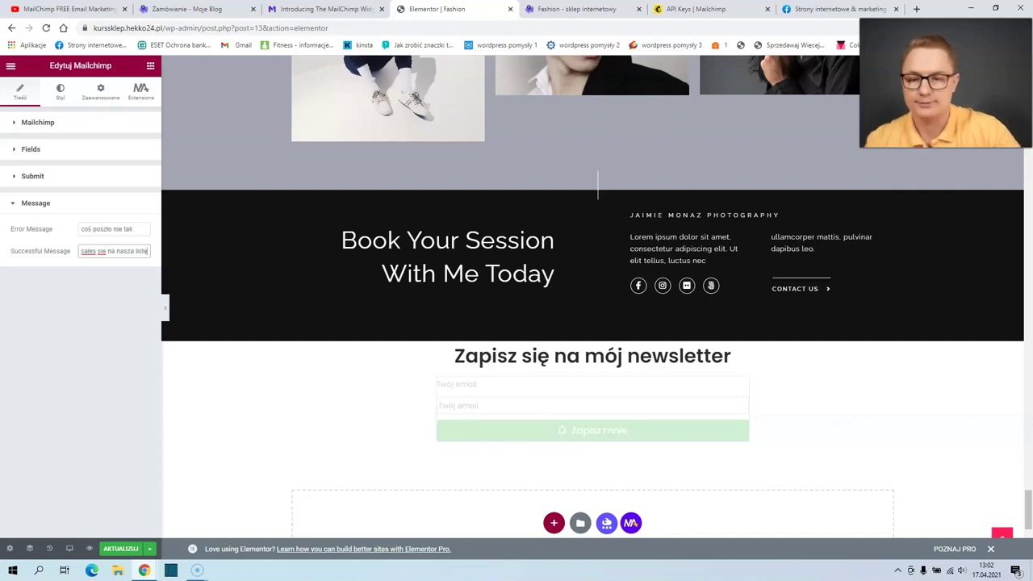
{"action": "left_click", "coordinate": [96, 250]}
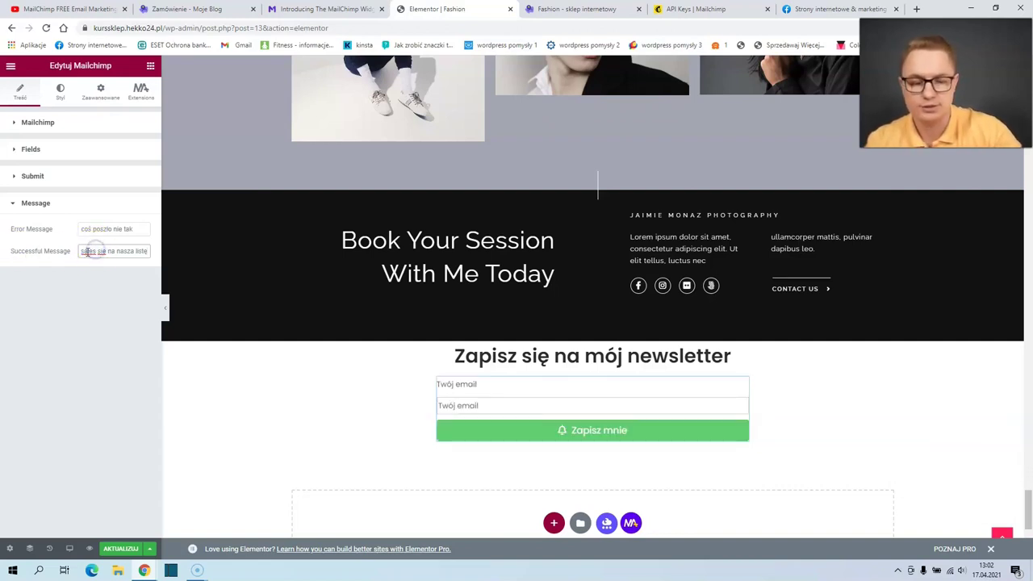
Change the subscribe button's normal background colour to red and save the page update
{"action": "left_click", "coordinate": [60, 93]}
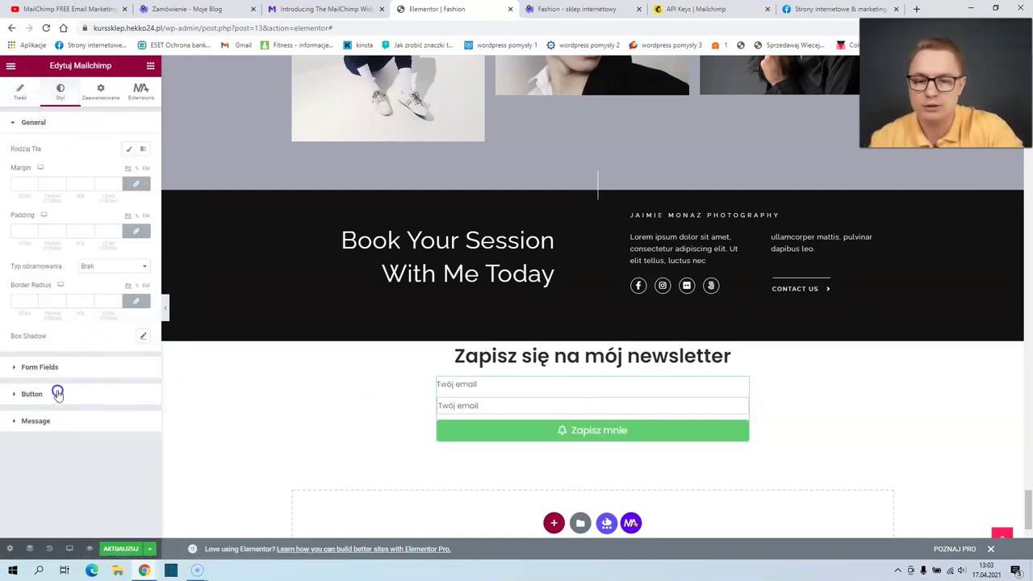
{"action": "left_click", "coordinate": [47, 399]}
{"action": "left_click", "coordinate": [146, 227]}
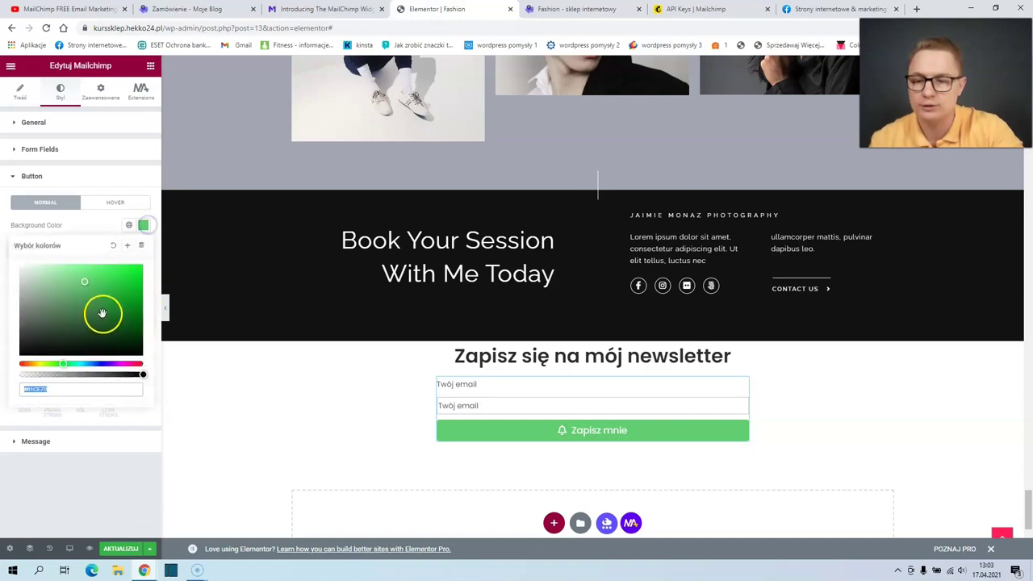
{"action": "left_click_drag", "start_coordinate": [70, 362], "coordinate": [22, 363]}
{"action": "mouse_move", "coordinate": [84, 281]}
{"action": "left_mouse_down"}
{"action": "mouse_move", "coordinate": [213, 256]}
{"action": "mouse_move", "coordinate": [136, 274]}
{"action": "mouse_move", "coordinate": [147, 258]}
{"action": "mouse_move", "coordinate": [97, 304]}
{"action": "mouse_move", "coordinate": [124, 314]}
{"action": "mouse_move", "coordinate": [101, 279]}
{"action": "left_mouse_up"}
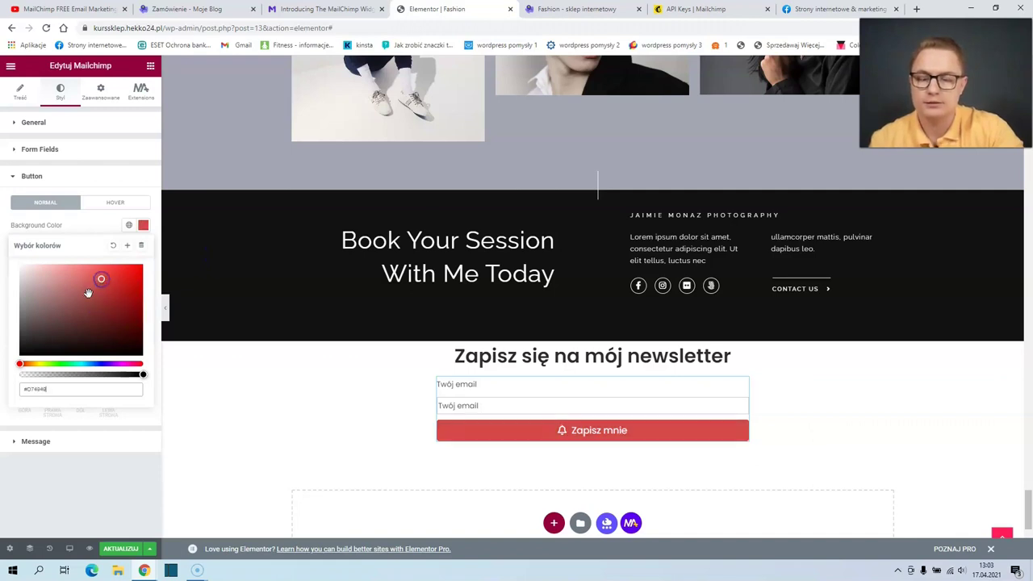
{"action": "left_click", "coordinate": [126, 548]}
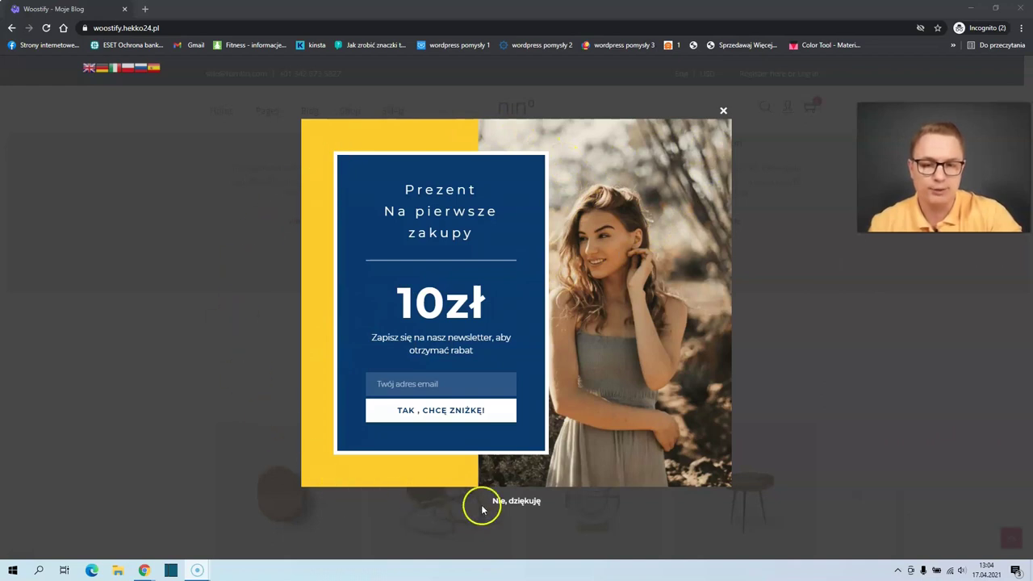
Dismiss the example newsletter popup on the Woostify demo store and return to the Fashion store's home page
{"action": "left_click", "coordinate": [723, 111]}
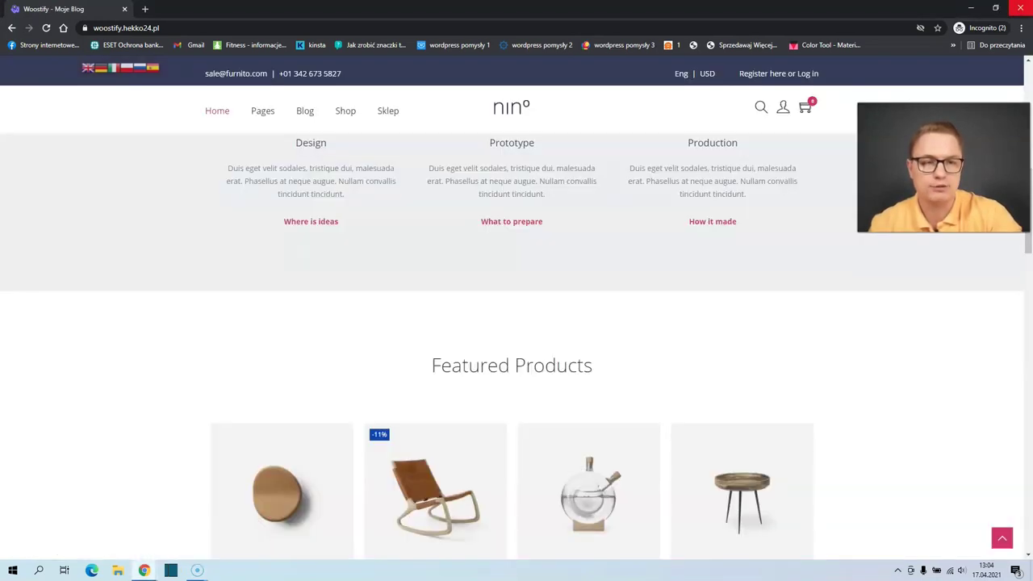
{"action": "key", "text": "alt+Tab"}
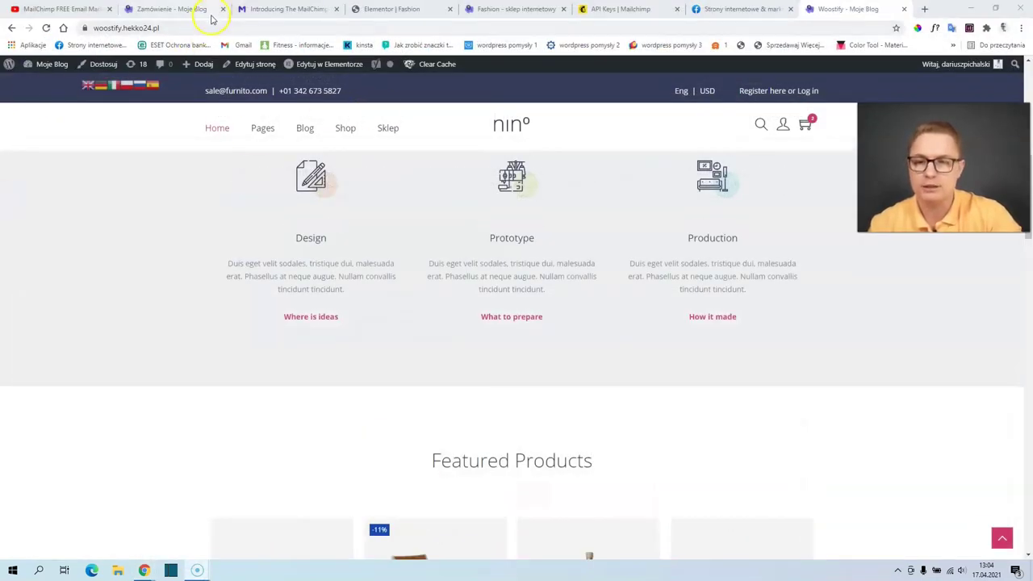
{"action": "left_click", "coordinate": [292, 9]}
{"action": "left_click", "coordinate": [476, 10]}
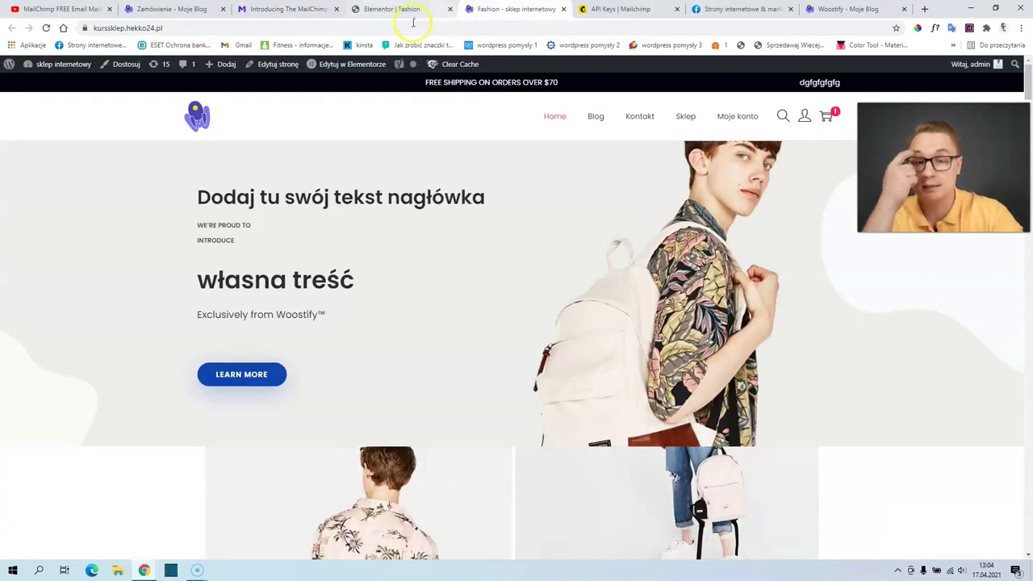
Go to the store's WordPress dashboard and search the plugins available to add for "hustle"
{"action": "mouse_move", "coordinate": [68, 66]}
{"action": "left_click", "coordinate": [59, 86]}
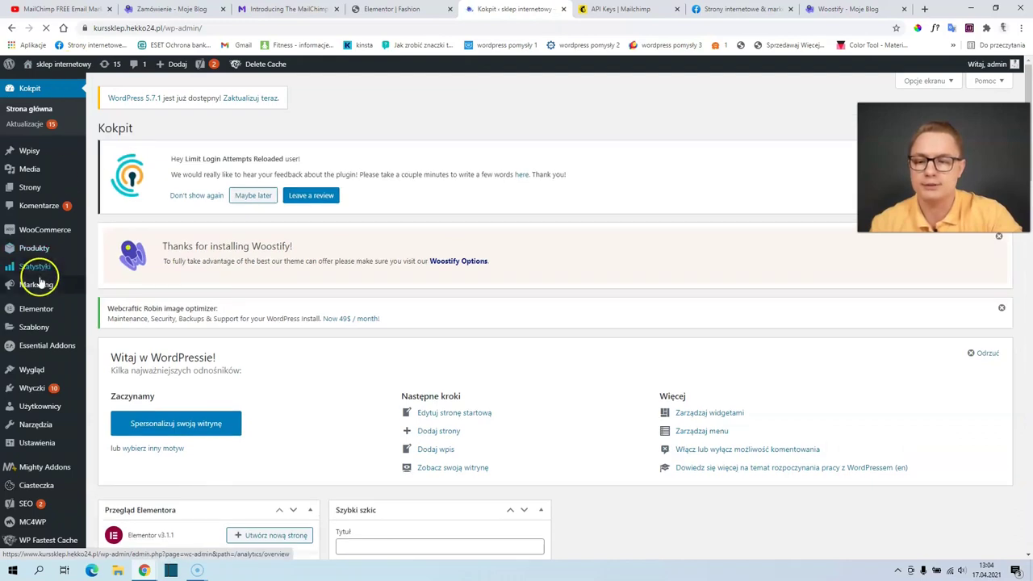
{"action": "mouse_move", "coordinate": [36, 391]}
{"action": "left_click", "coordinate": [97, 406]}
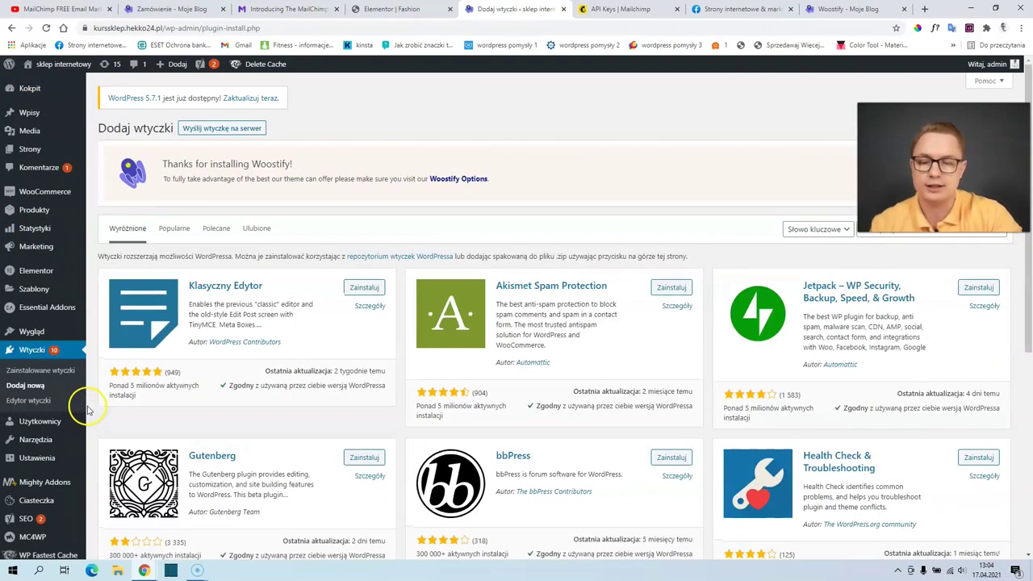
{"action": "left_click", "coordinate": [894, 230]}
{"action": "type", "text": "hus"}
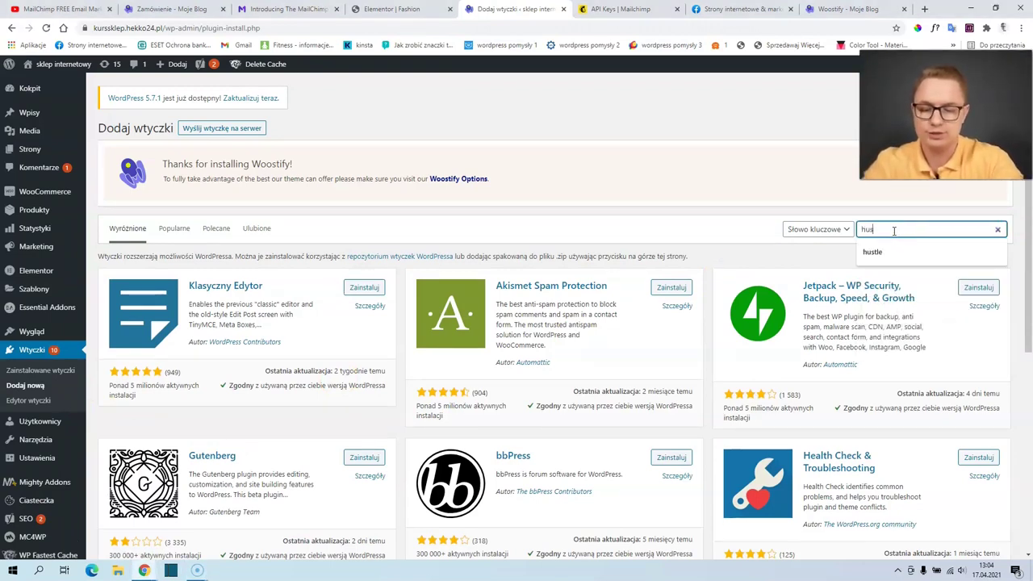
{"action": "type", "text": "tle"}
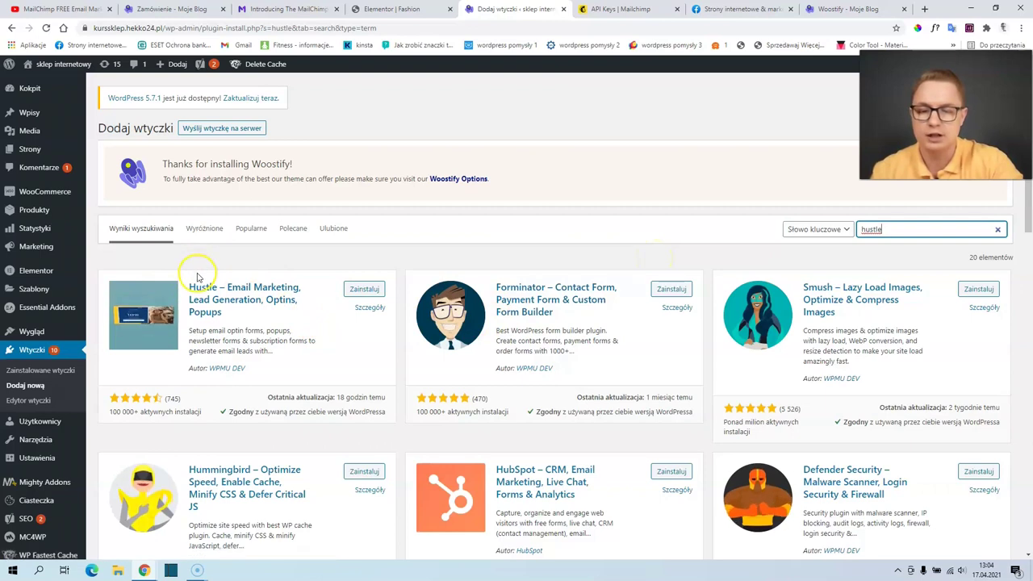
Install and activate the Hustle – Email Marketing, Lead Generation, Optins, Popups plugin
{"action": "left_click", "coordinate": [364, 291]}
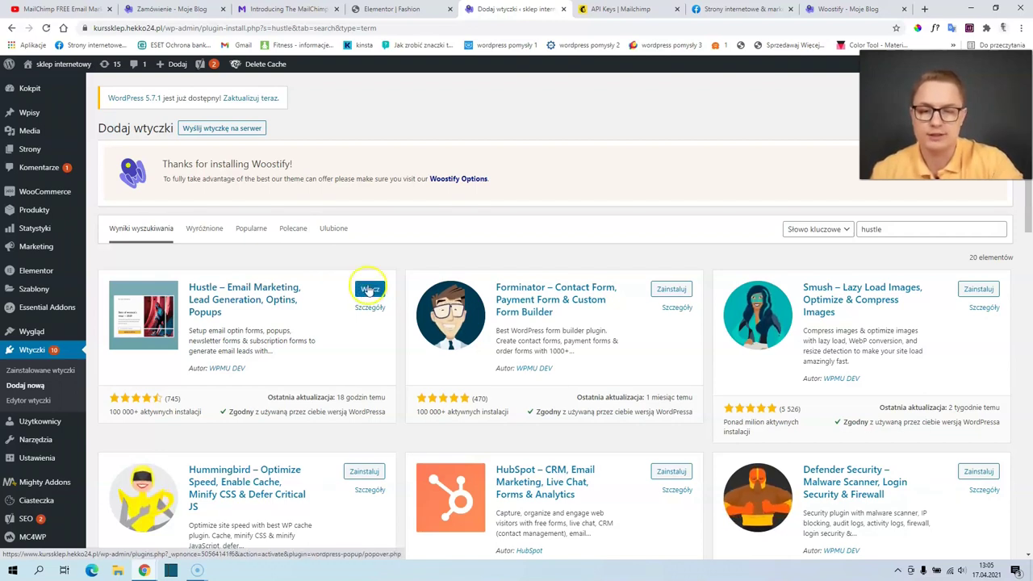
{"action": "left_click", "coordinate": [369, 291]}
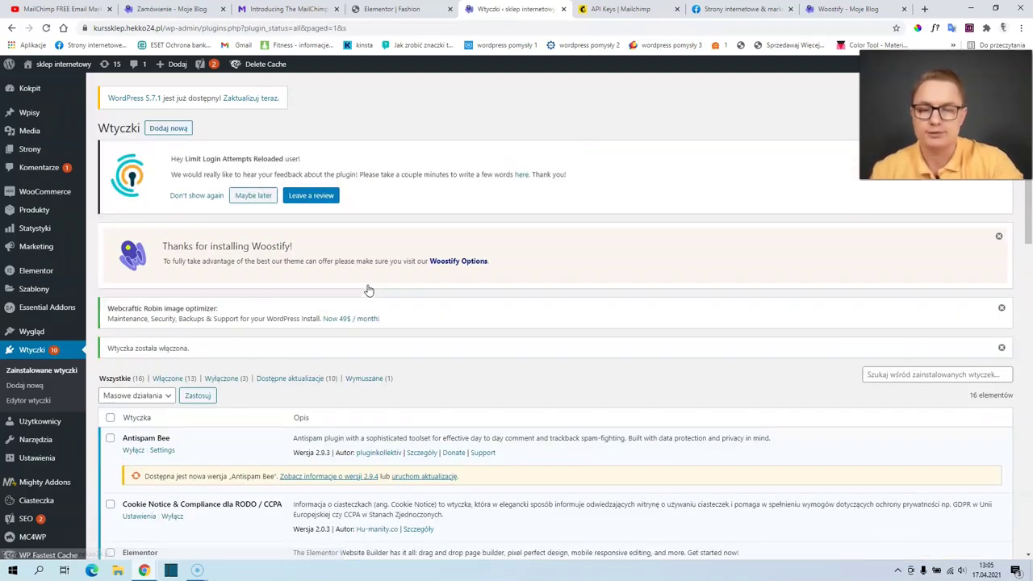
{"action": "scroll", "coordinate": [367, 289], "scroll_direction": "down", "scroll_amount": 2}
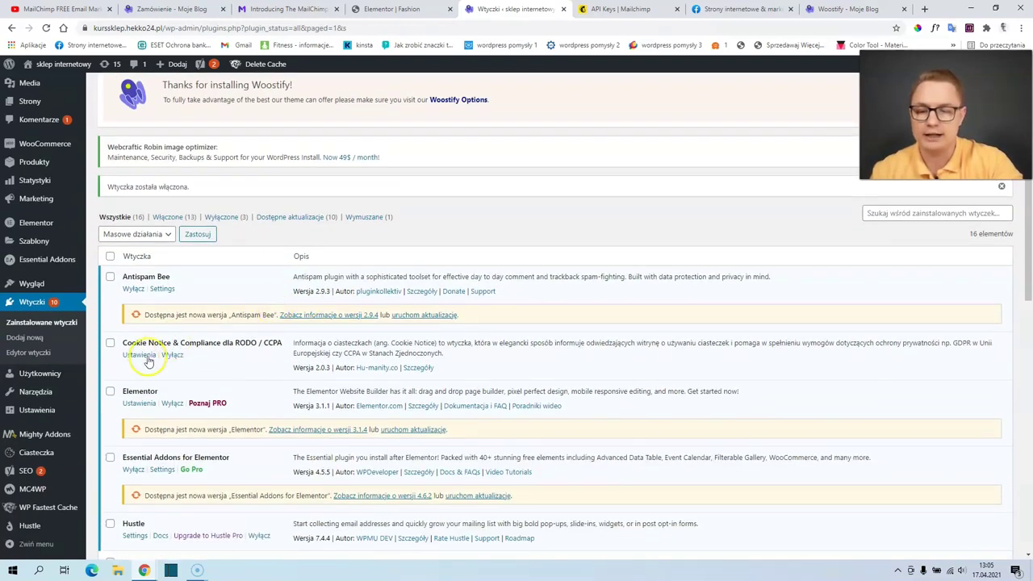
Go to the Hustle plugin's dashboard and skip its welcome tour
{"action": "scroll", "coordinate": [33, 484], "scroll_direction": "down", "scroll_amount": 2}
{"action": "mouse_move", "coordinate": [36, 523]}
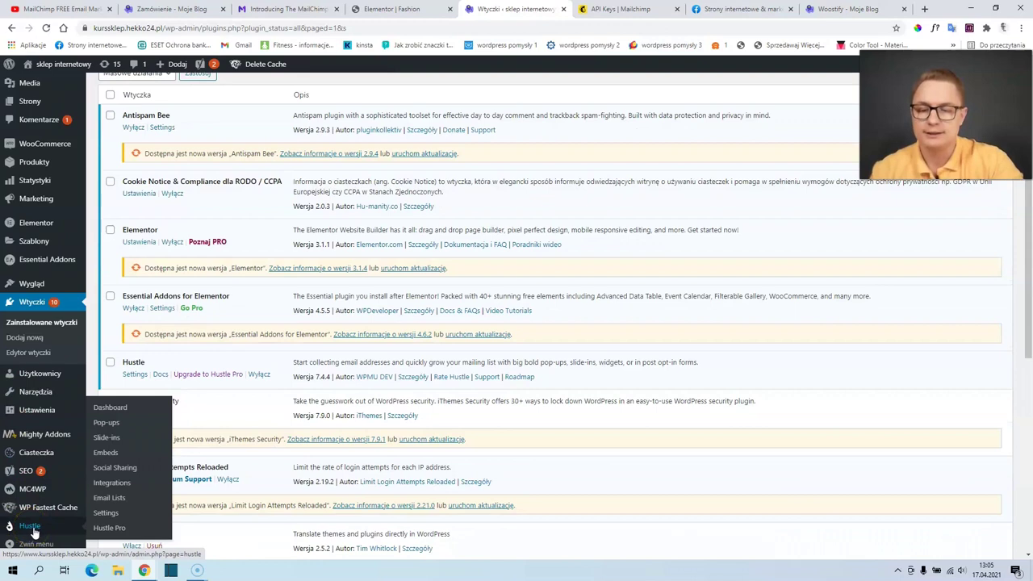
{"action": "left_click", "coordinate": [112, 415]}
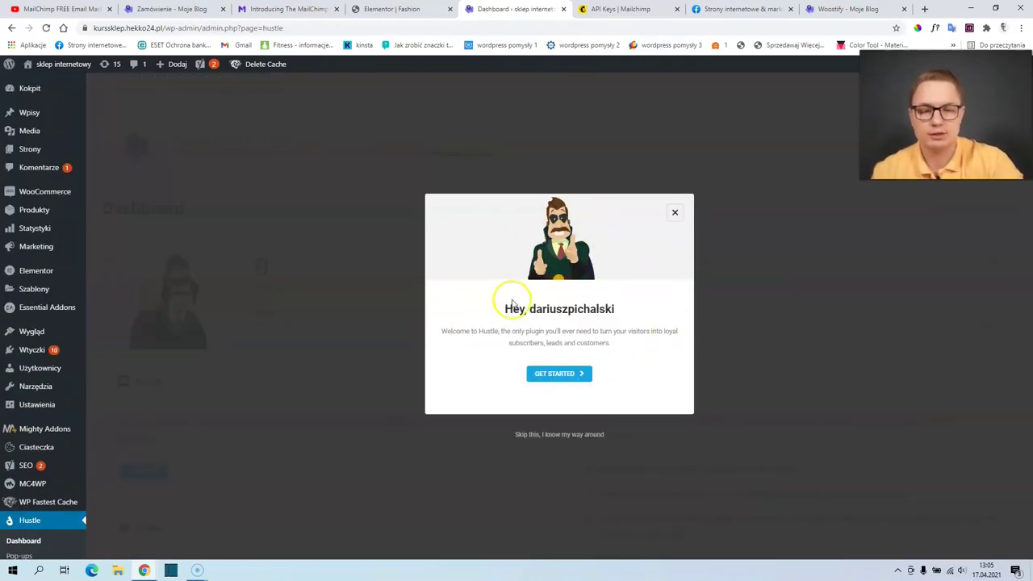
{"action": "left_click", "coordinate": [557, 434]}
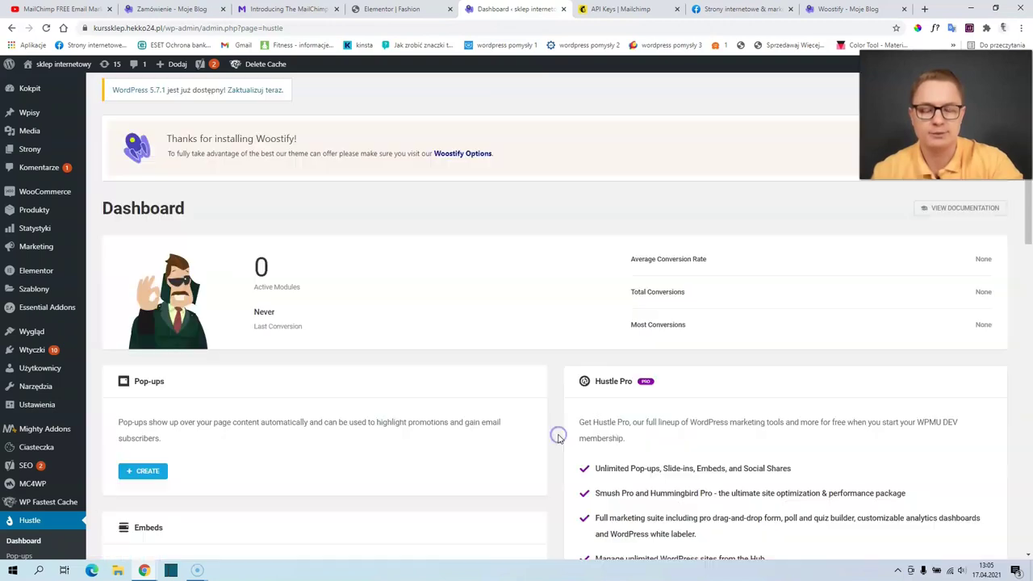
Create an Email Opt-in pop-up named "Rabat 10 zł na zakupy" from the Spring Sale template
{"action": "scroll", "coordinate": [247, 293], "scroll_direction": "down", "scroll_amount": 2}
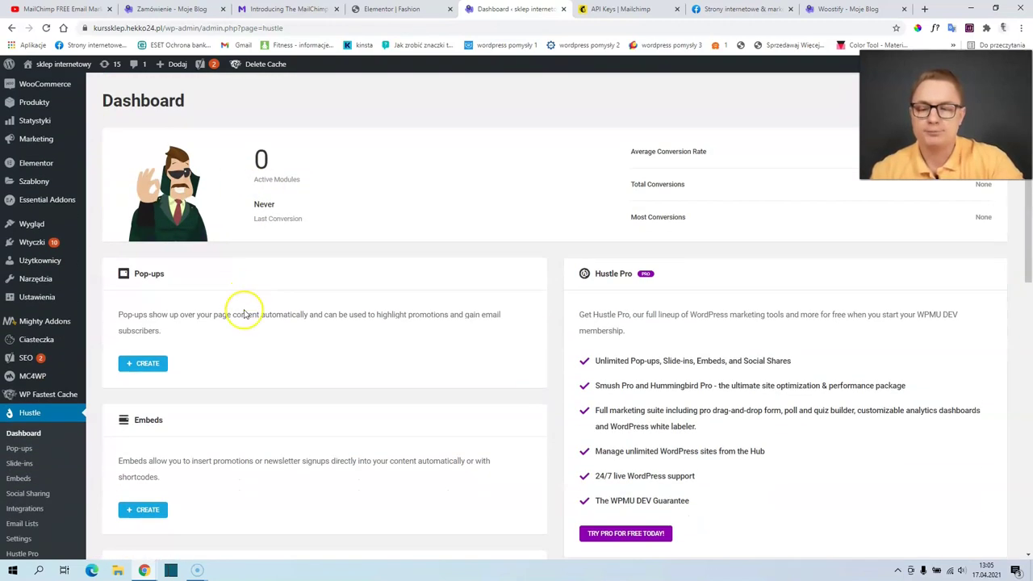
{"action": "scroll", "coordinate": [433, 329], "scroll_direction": "down", "scroll_amount": 2}
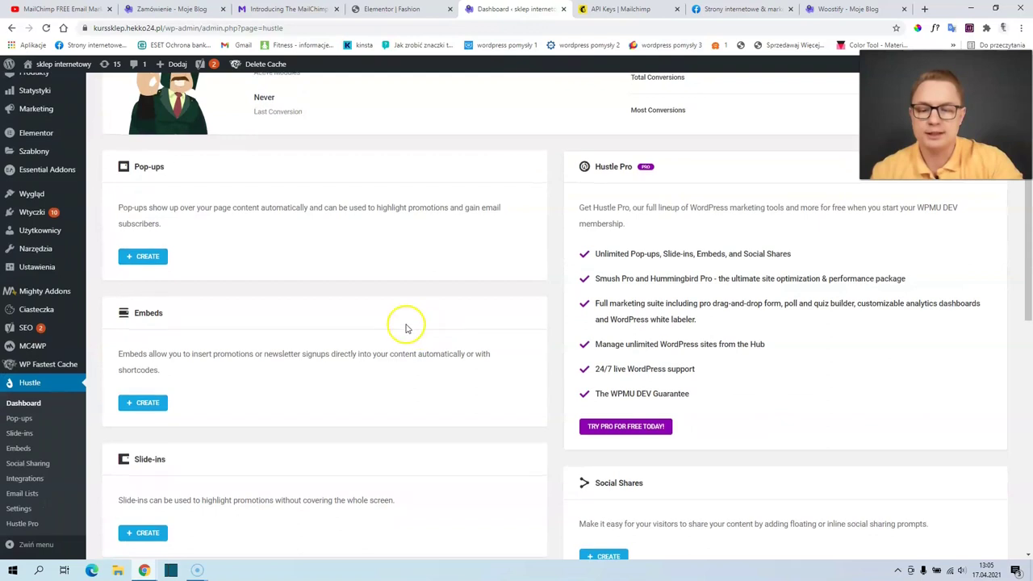
{"action": "scroll", "coordinate": [362, 320], "scroll_direction": "up", "scroll_amount": 1}
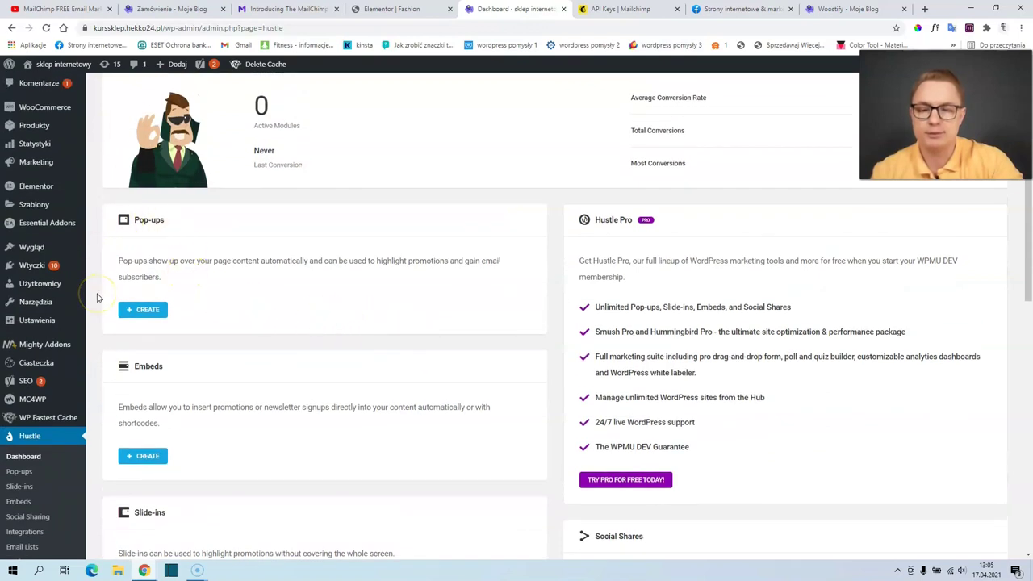
{"action": "left_click", "coordinate": [148, 313]}
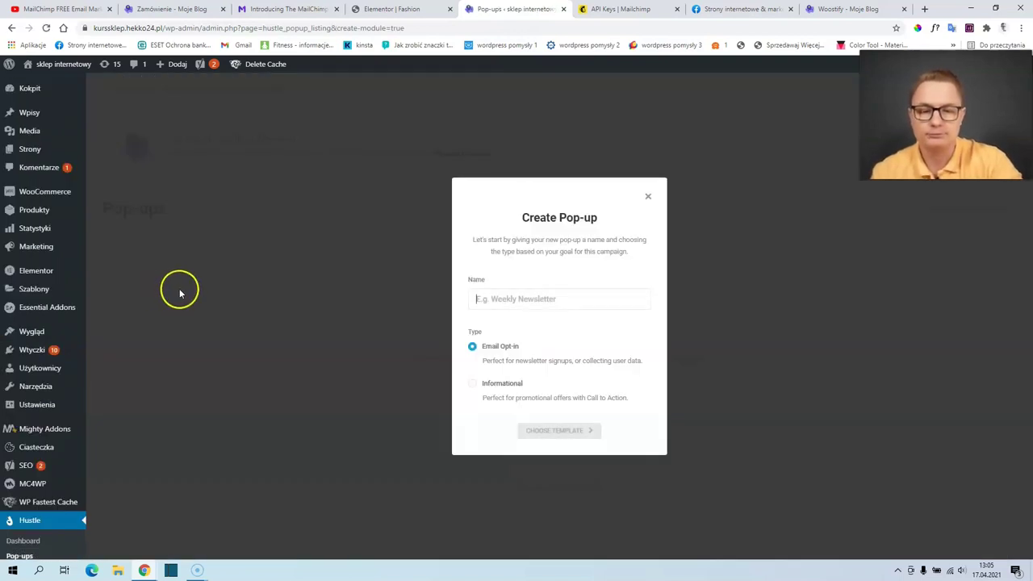
{"action": "left_click", "coordinate": [503, 297]}
{"action": "type", "text": "Rabat 10 zł na zakupy"}
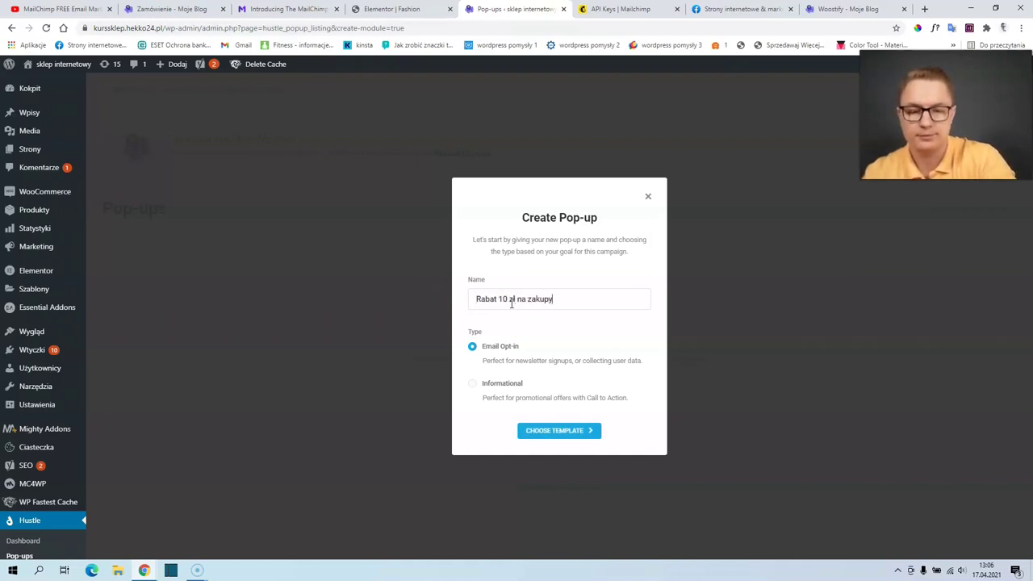
{"action": "left_click", "coordinate": [558, 430]}
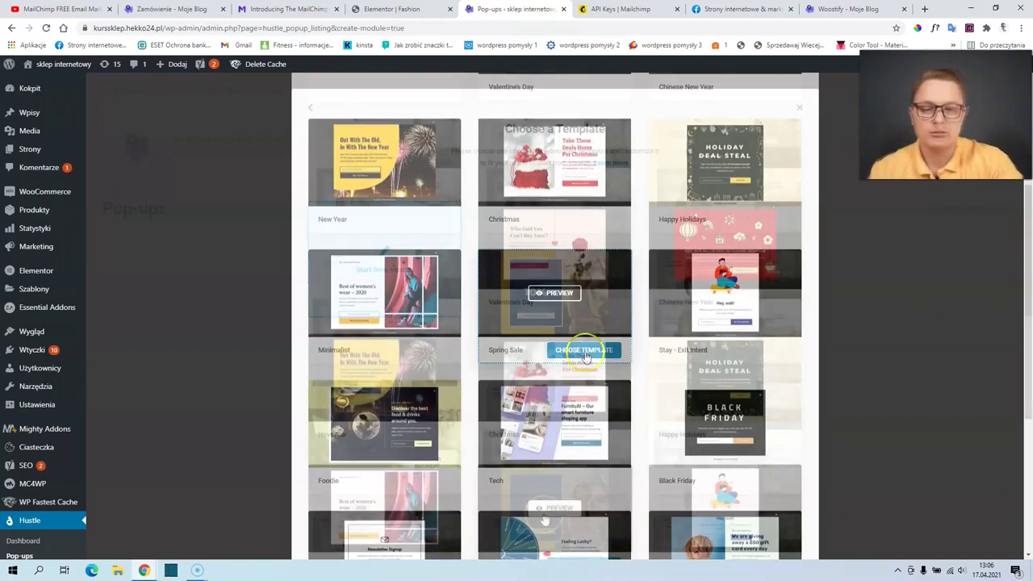
{"action": "left_click", "coordinate": [584, 351]}
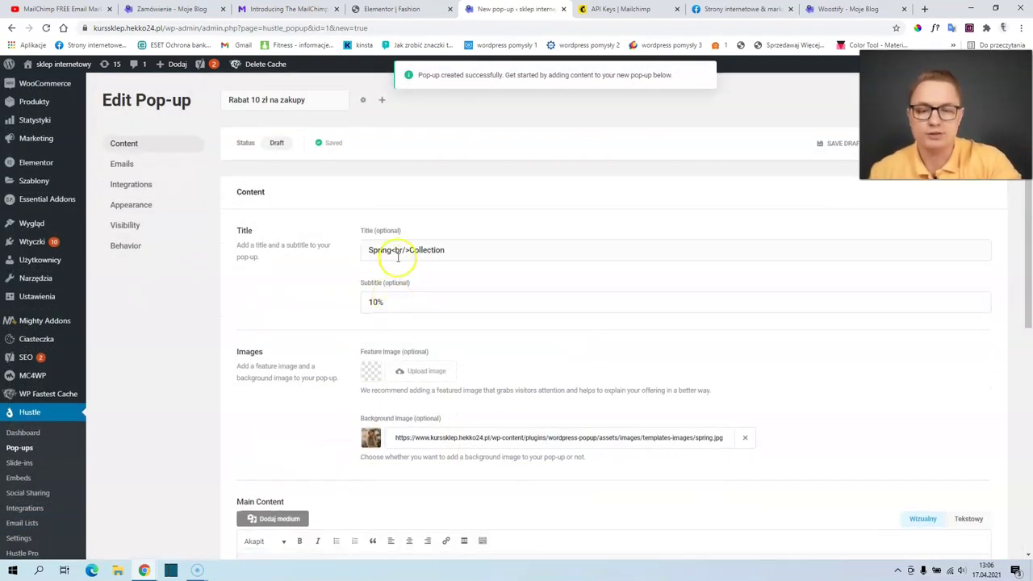
Set the pop-up's title to "Odbierz<br/>rabat na pierwsze zakupy" and its subtitle to "10 zł"
{"action": "left_click", "coordinate": [387, 250]}
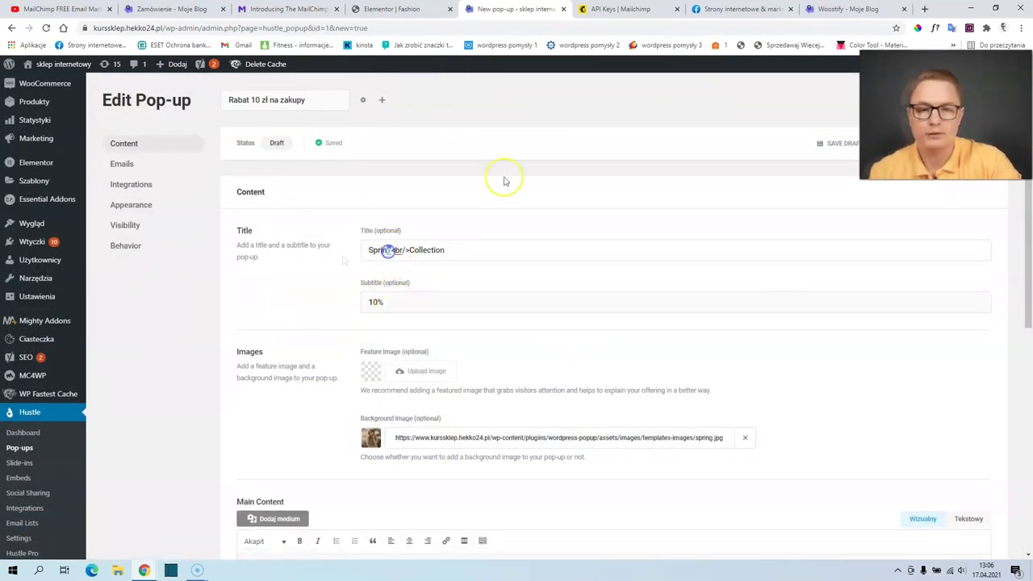
{"action": "type", "text": "Odbierz"}
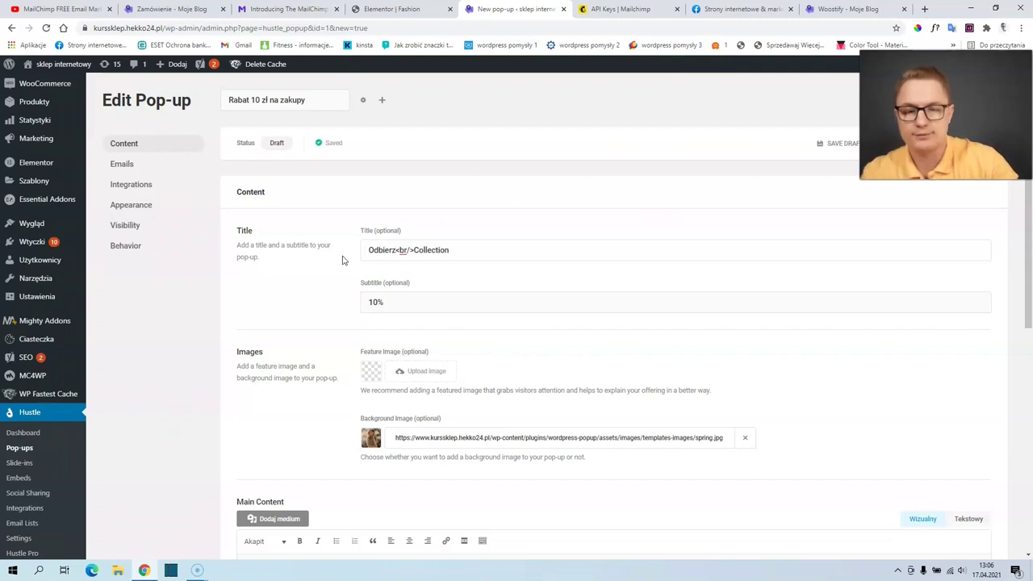
{"action": "left_click_drag", "start_coordinate": [414, 252], "coordinate": [493, 253]}
{"action": "type", "text": "rabat na pierwsze zakupy"}
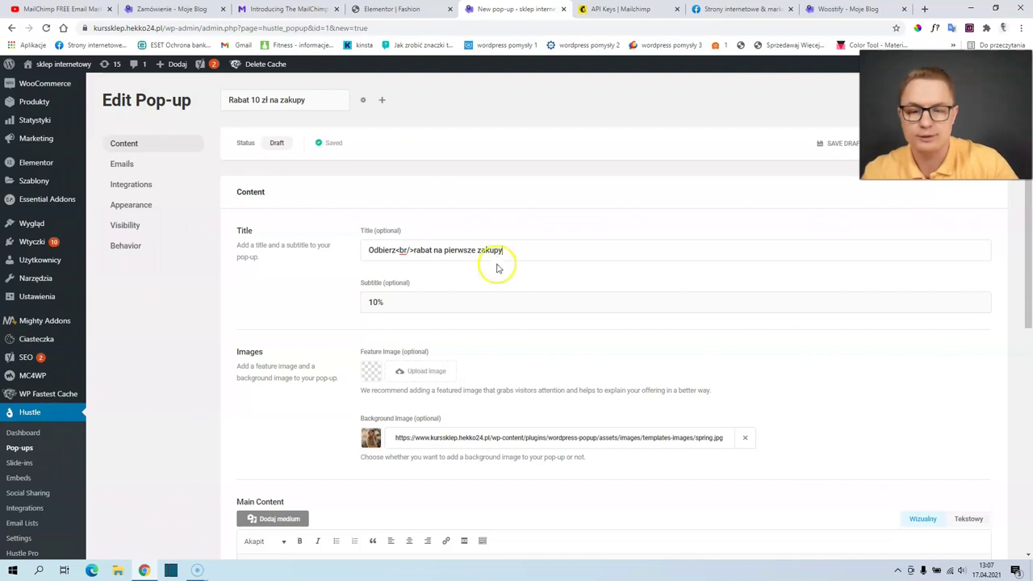
{"action": "left_click_drag", "start_coordinate": [415, 303], "coordinate": [319, 302]}
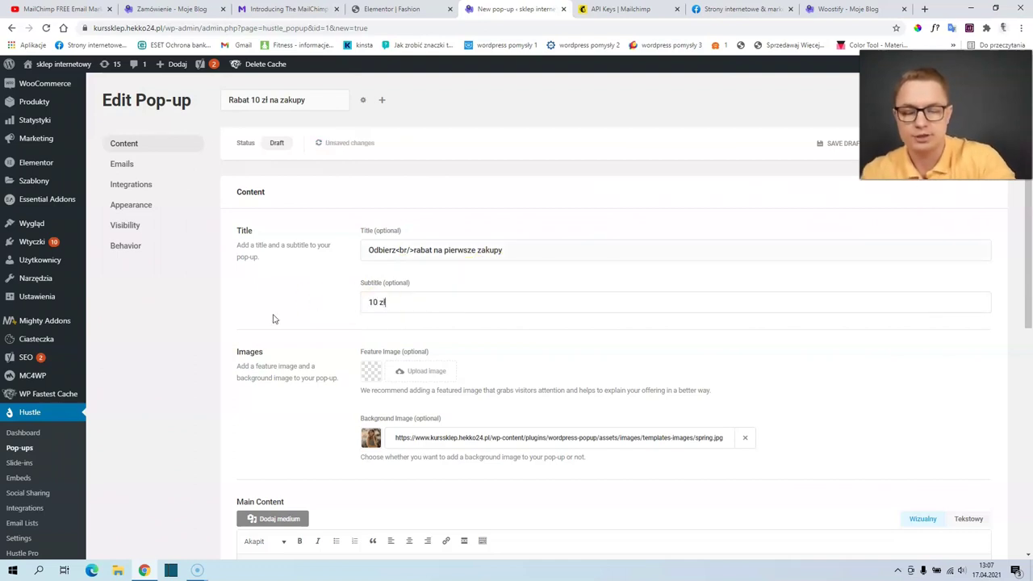
Replace the pop-up's background image with video-still.jpg from the media library
{"action": "scroll", "coordinate": [267, 298], "scroll_direction": "down", "scroll_amount": 2}
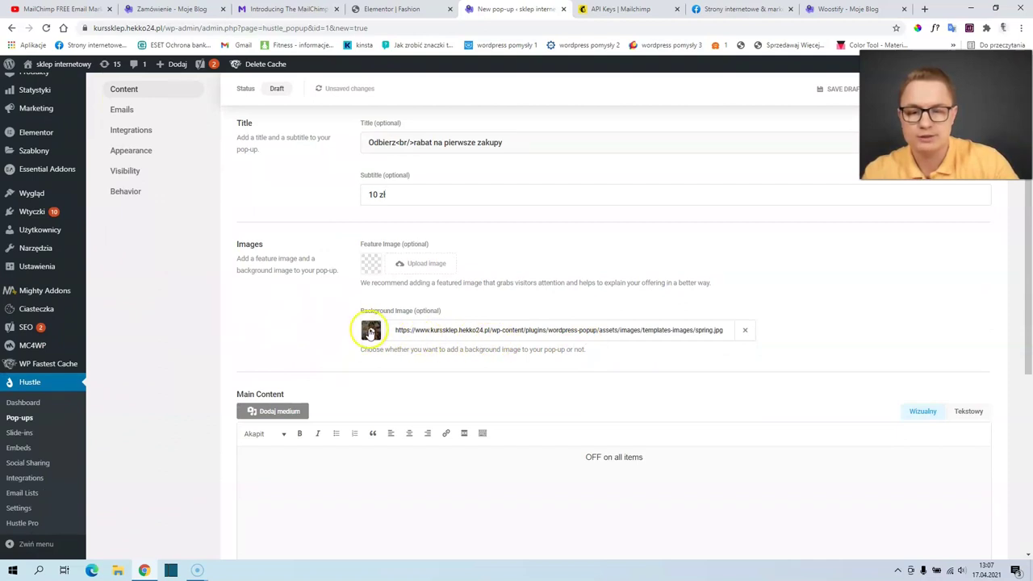
{"action": "left_click", "coordinate": [370, 331]}
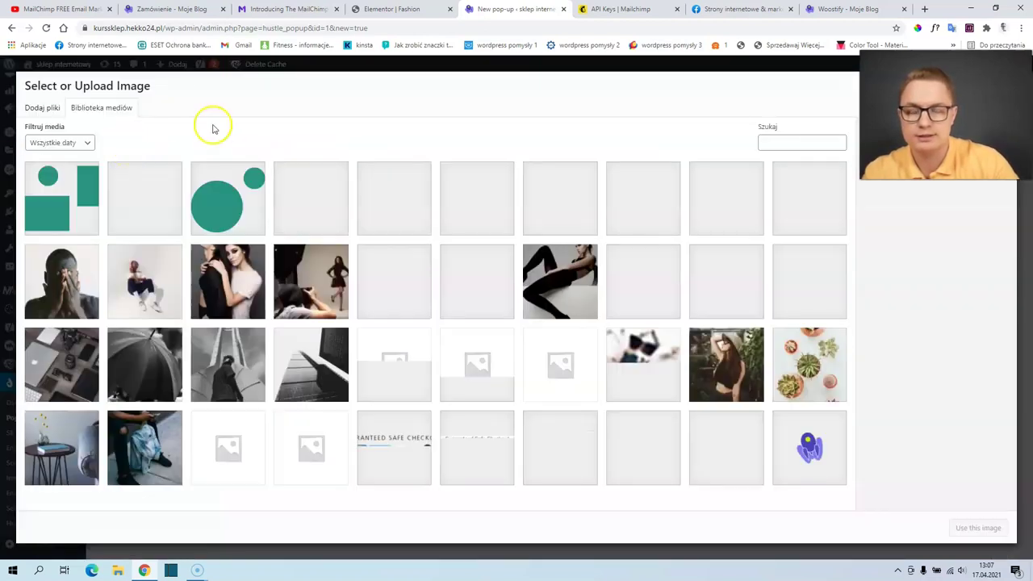
{"action": "double_click", "coordinate": [698, 150]}
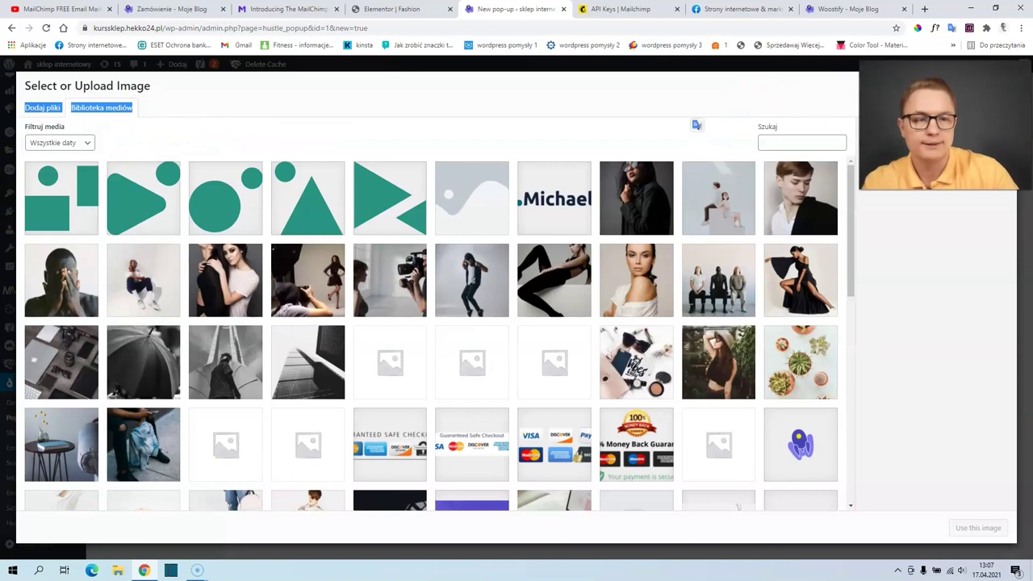
{"action": "left_click", "coordinate": [1004, 85]}
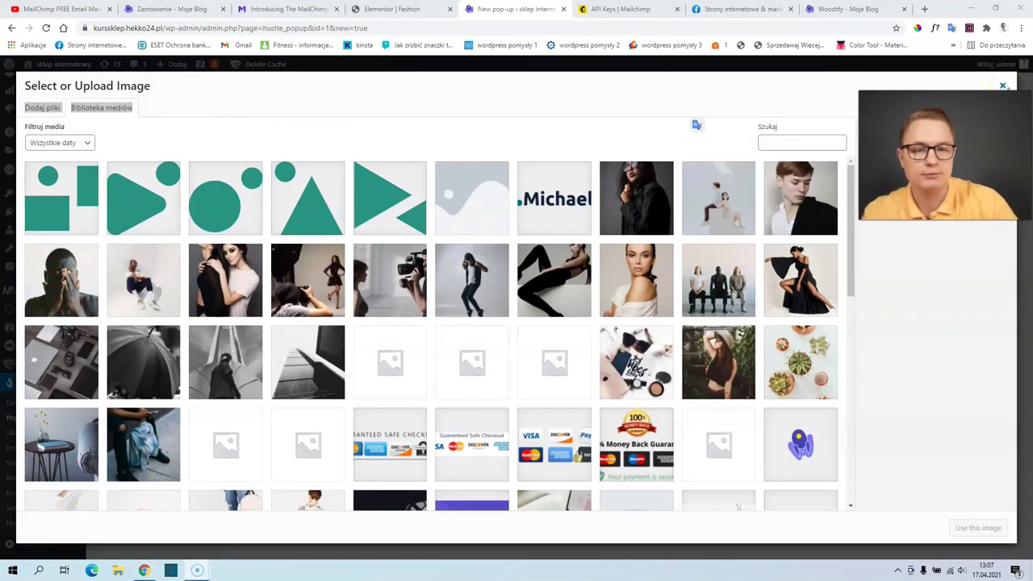
{"action": "left_click", "coordinate": [302, 282]}
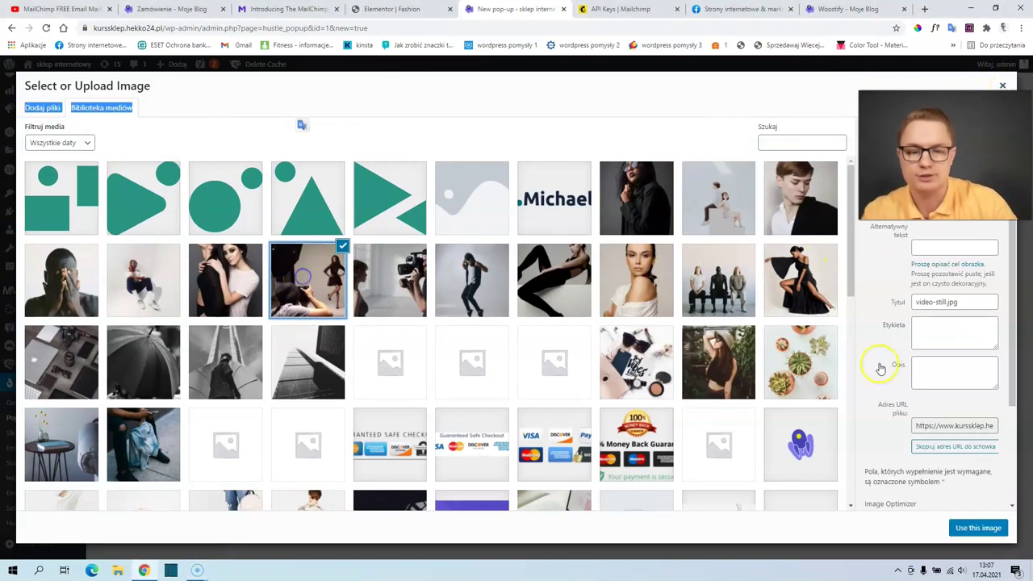
{"action": "left_click", "coordinate": [987, 528]}
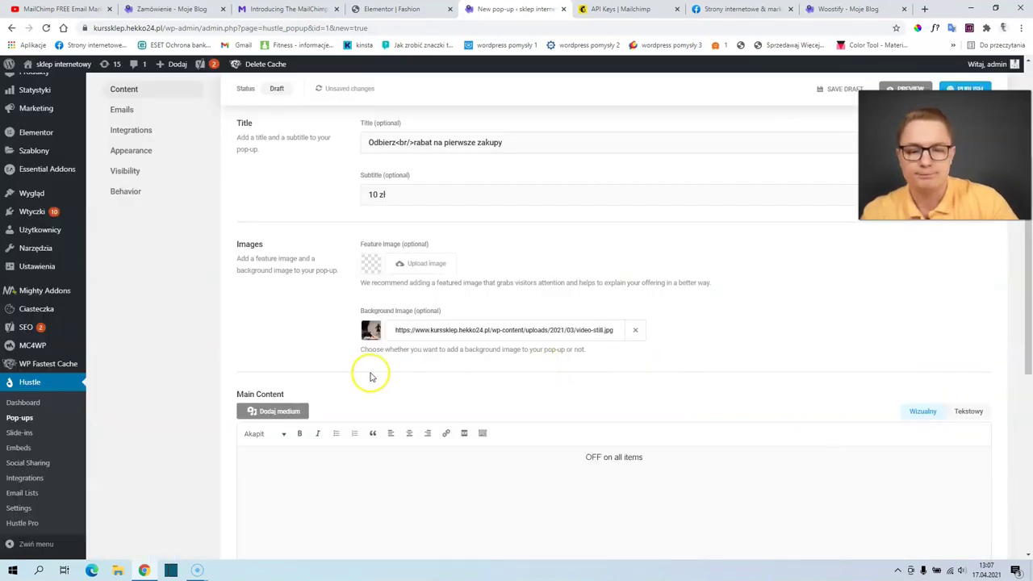
Replace the pop-up's main content with "Zapisz się a wyślemy Ci kupon" and preview the pop-up
{"action": "scroll", "coordinate": [407, 386], "scroll_direction": "down", "scroll_amount": 1}
{"action": "left_click", "coordinate": [545, 357]}
{"action": "key", "text": "ctrl+a"}
{"action": "type", "text": "Zapisz się a wyślemy Ci kupon"}
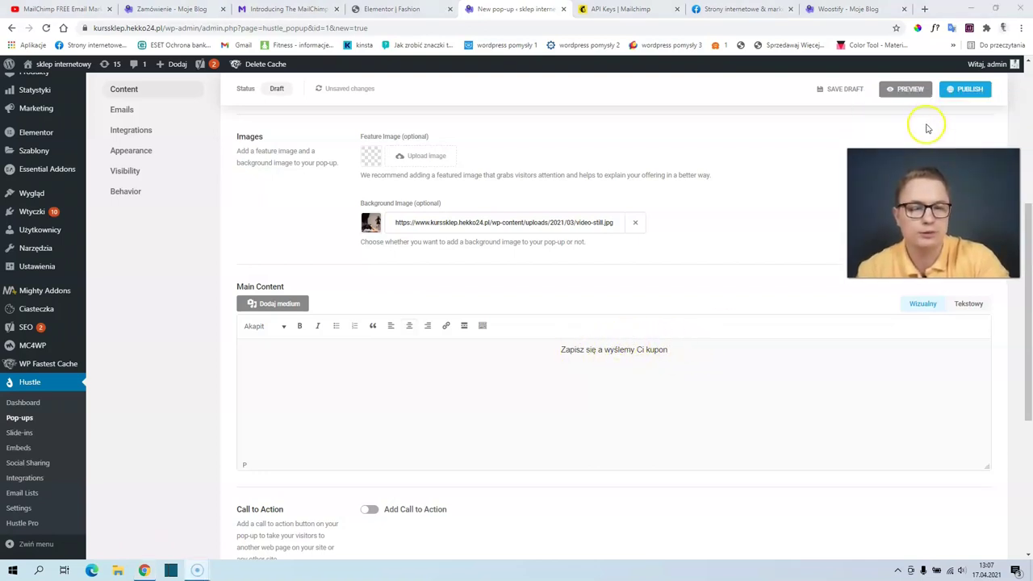
{"action": "left_click", "coordinate": [909, 90]}
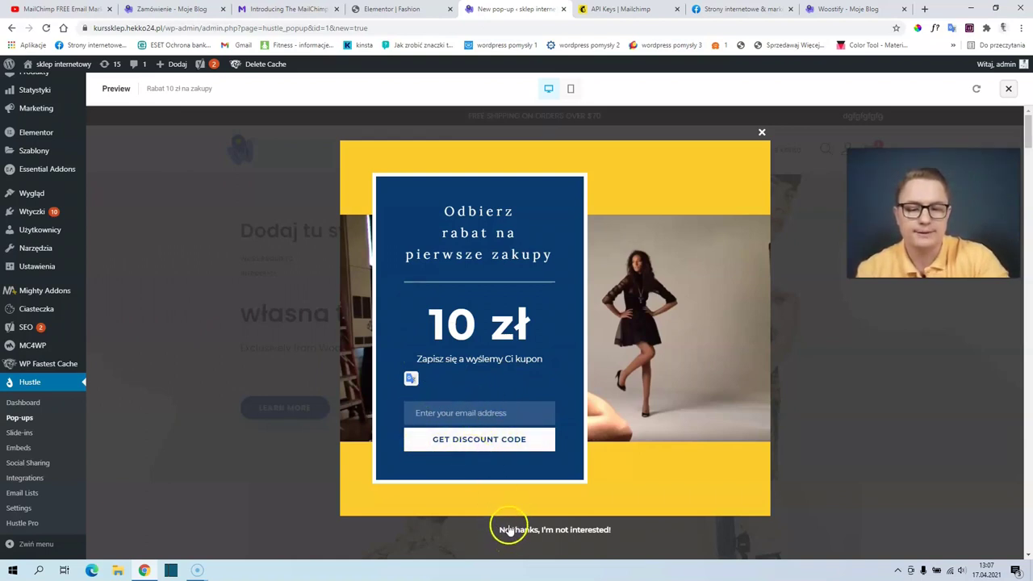
{"action": "left_click", "coordinate": [762, 133]}
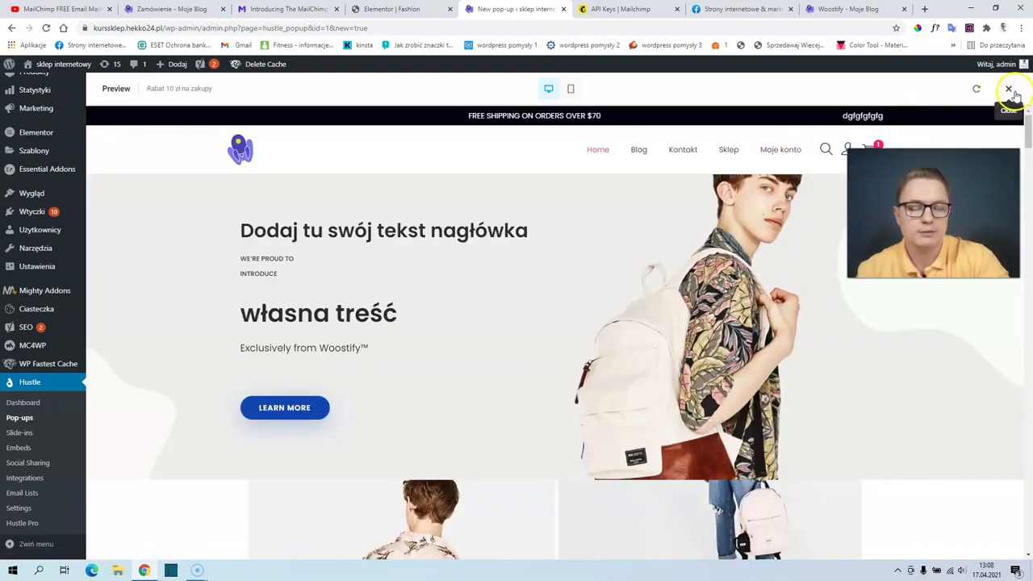
{"action": "left_click", "coordinate": [1009, 89]}
Change the text of the "Never see this message again" link to "Nie, dziękuje"
{"action": "scroll", "coordinate": [380, 288], "scroll_direction": "down", "scroll_amount": 2}
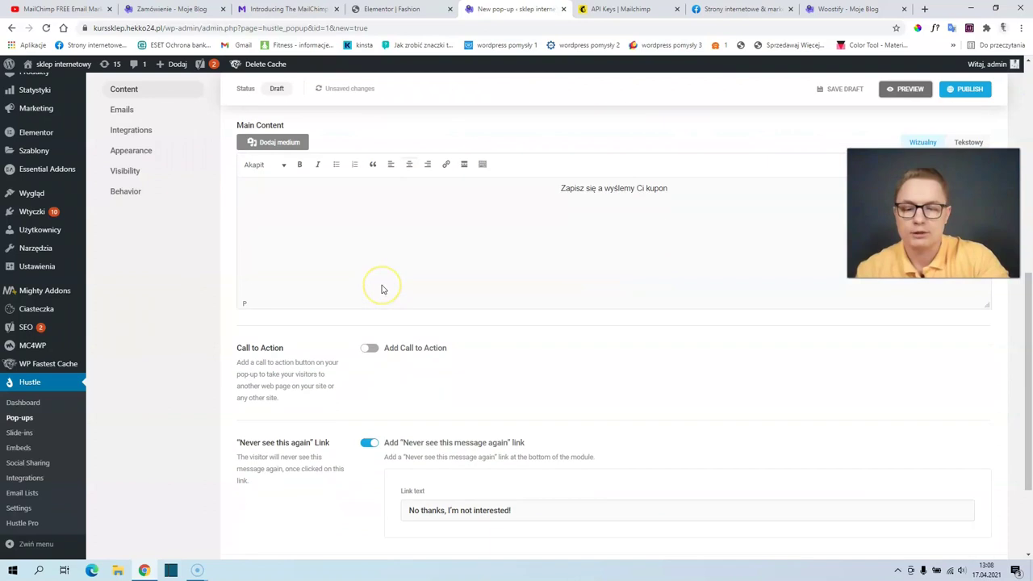
{"action": "scroll", "coordinate": [382, 289], "scroll_direction": "up", "scroll_amount": 2}
{"action": "scroll", "coordinate": [386, 290], "scroll_direction": "down", "scroll_amount": 5}
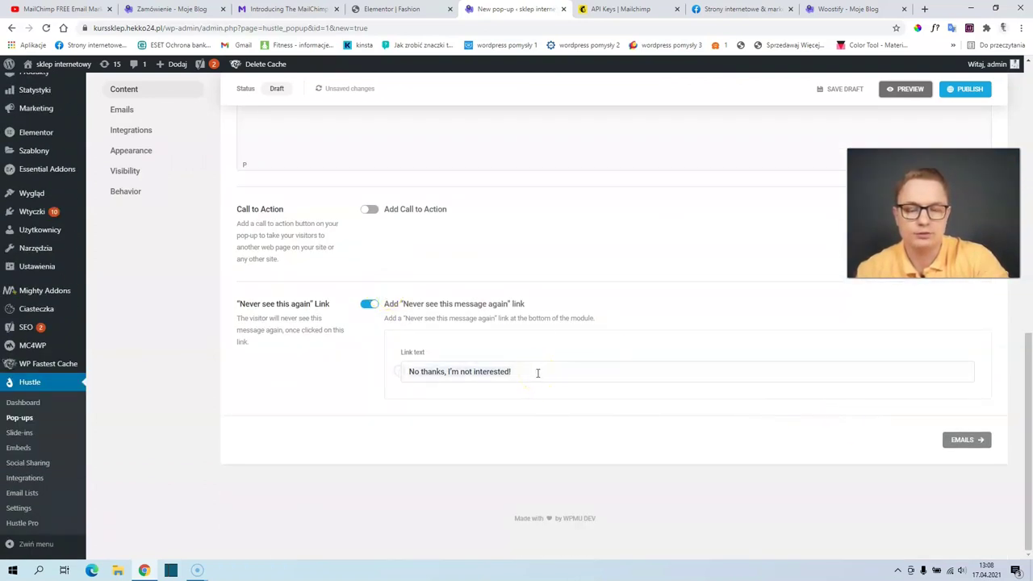
{"action": "left_click_drag", "start_coordinate": [538, 373], "coordinate": [402, 372]}
{"action": "type", "text": "Nie, dziękuje"}
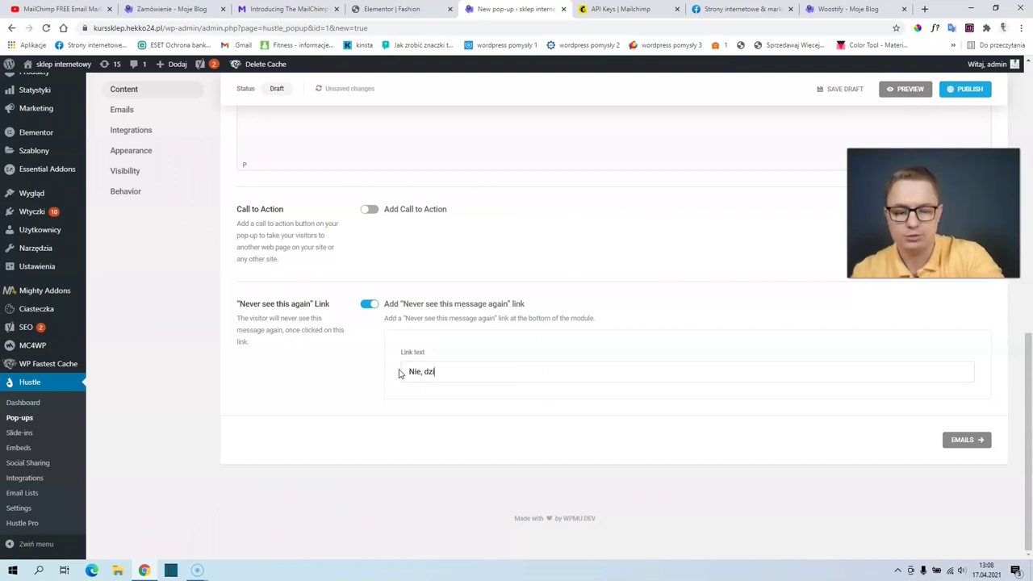
In the Emails settings, change the opt-in form's email field placeholder to "Twój adres email"
{"action": "left_click", "coordinate": [977, 441]}
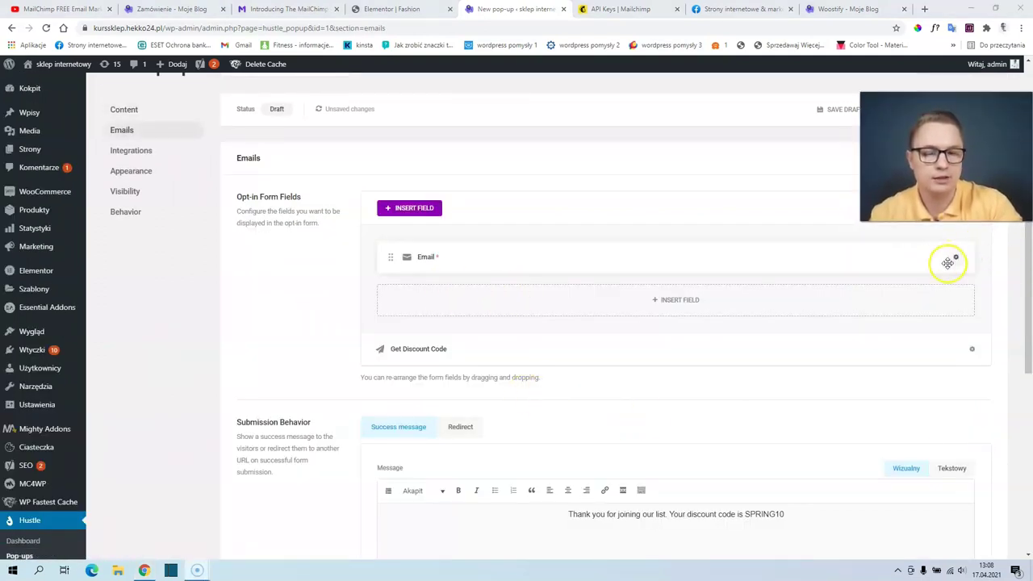
{"action": "left_click", "coordinate": [956, 260]}
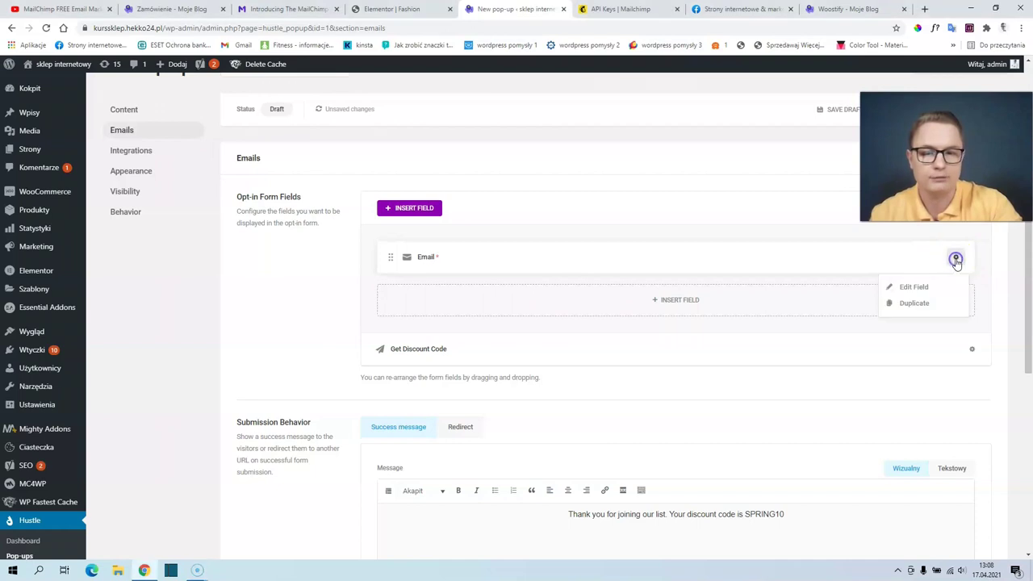
{"action": "left_click", "coordinate": [928, 290]}
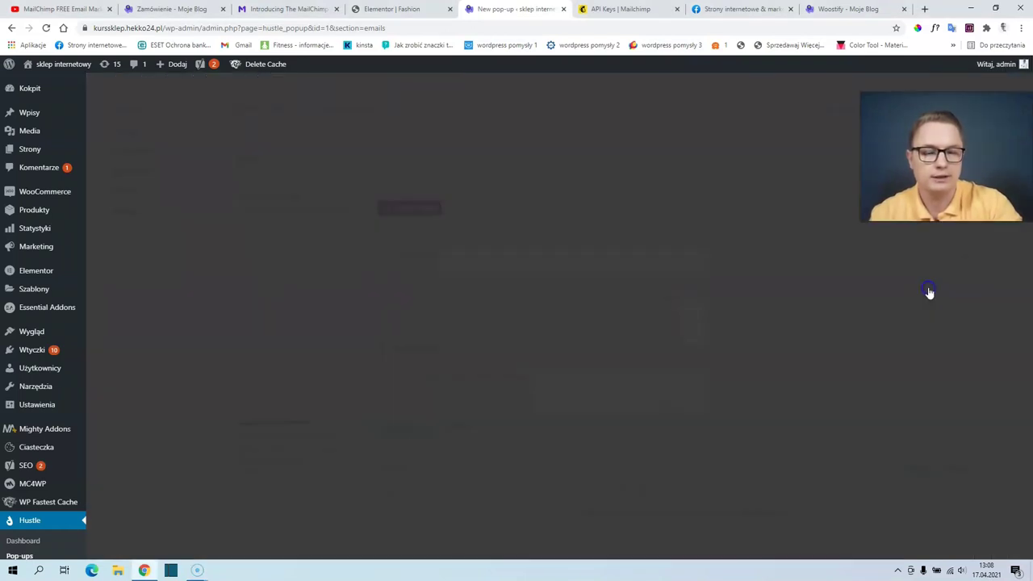
{"action": "left_click_drag", "start_coordinate": [520, 365], "coordinate": [229, 355]}
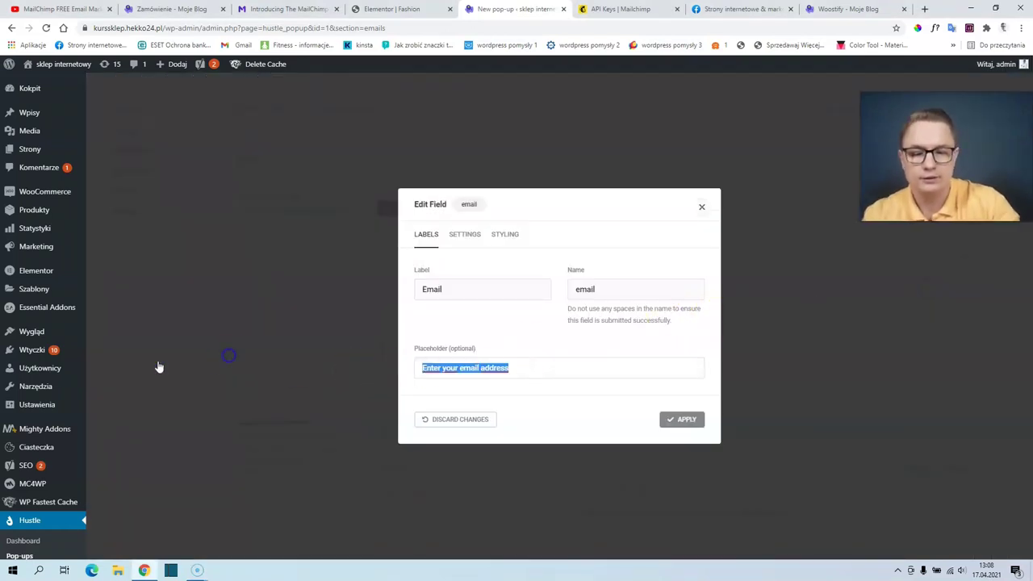
{"action": "type", "text": "Twój adres email"}
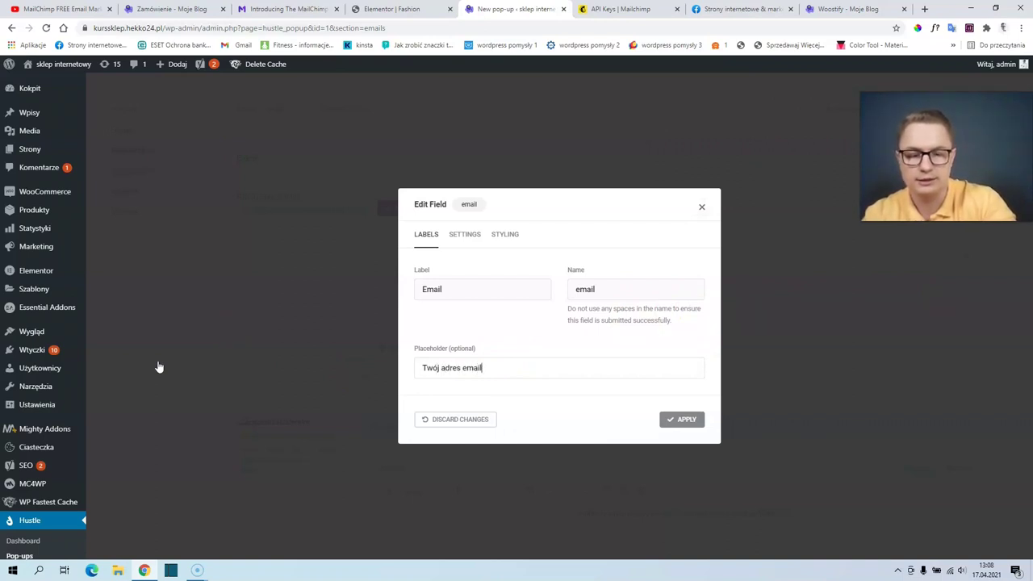
Set the email field's required error to "Twój adres jest wymagany" and its validation message to "Wpisz prawidłowy adres", and apply both
{"action": "left_click", "coordinate": [465, 234]}
{"action": "left_click_drag", "start_coordinate": [502, 293], "coordinate": [339, 314]}
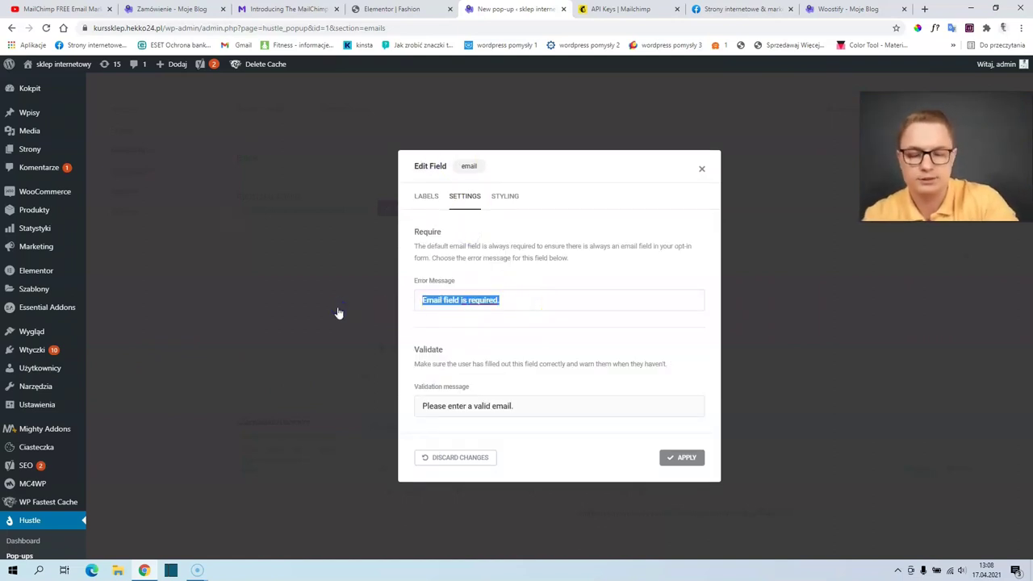
{"action": "type", "text": "Twój adres jest wymagany"}
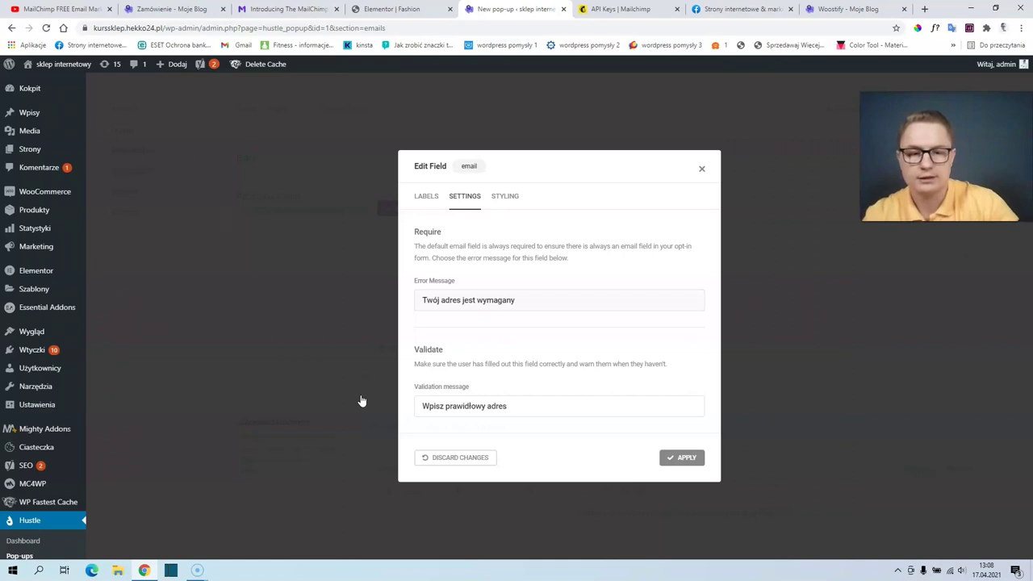
{"action": "left_click", "coordinate": [505, 198]}
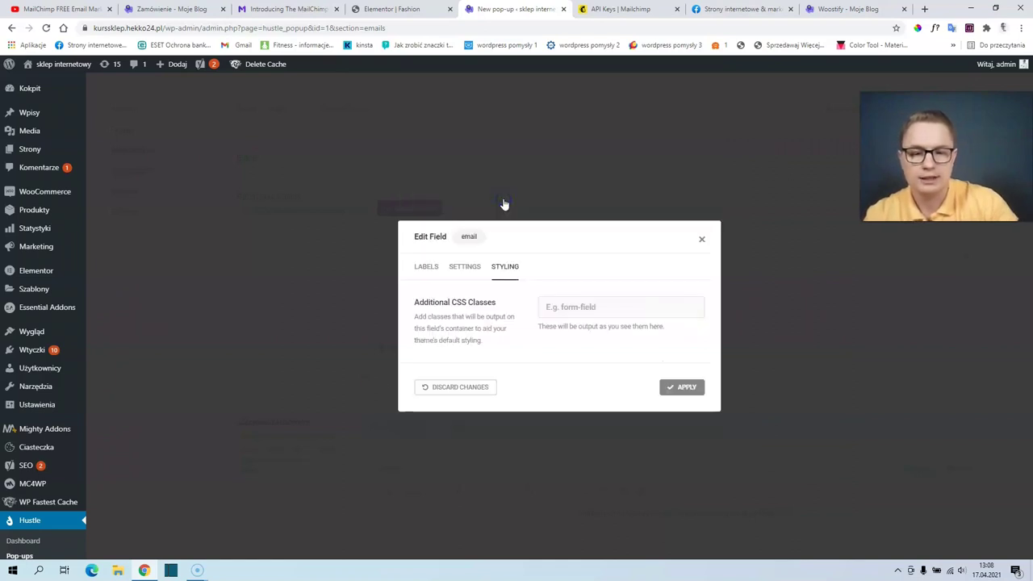
{"action": "left_click", "coordinate": [465, 266]}
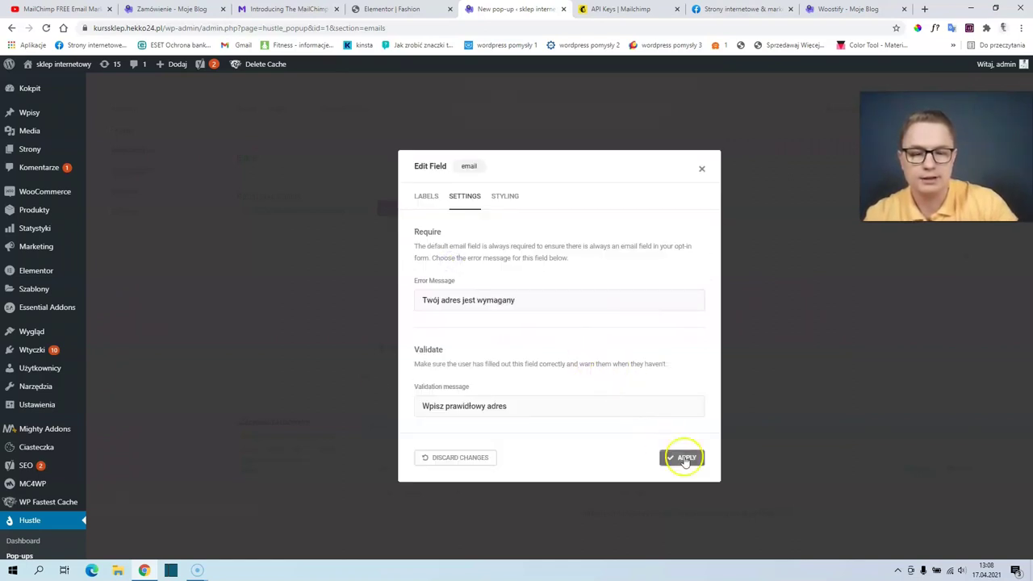
{"action": "left_click", "coordinate": [684, 458]}
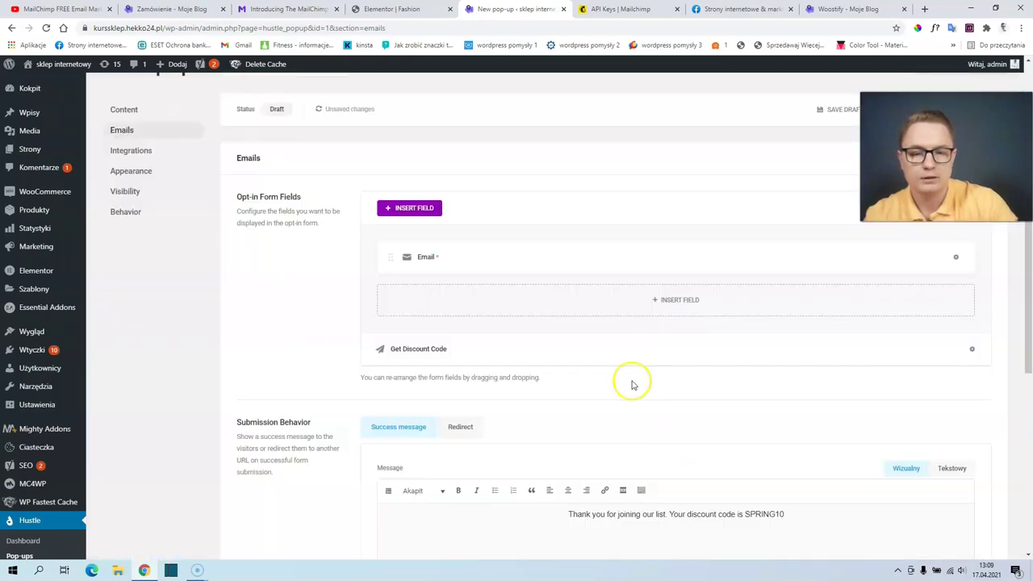
Change the opt-in form's submit button text to "Tak, chce zniżkę!" and its error message to "Coś poszło nie tak....."
{"action": "scroll", "coordinate": [565, 365], "scroll_direction": "down", "scroll_amount": 1}
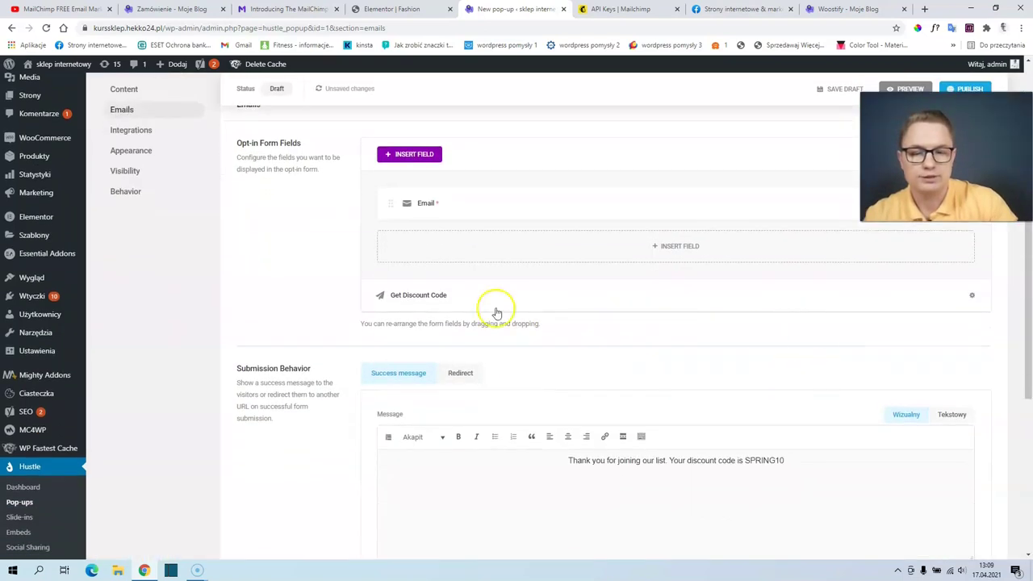
{"action": "left_click", "coordinate": [972, 296]}
{"action": "left_click", "coordinate": [934, 325]}
{"action": "left_click_drag", "start_coordinate": [494, 295], "coordinate": [284, 298]}
{"action": "type", "text": "Tak, chce zniżkę!"}
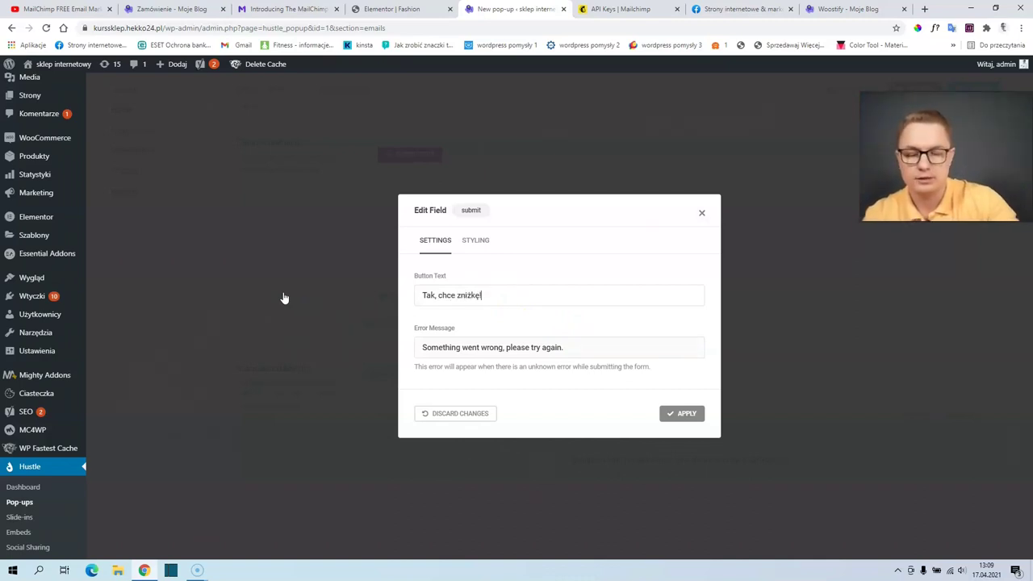
{"action": "left_click_drag", "start_coordinate": [587, 346], "coordinate": [261, 361]}
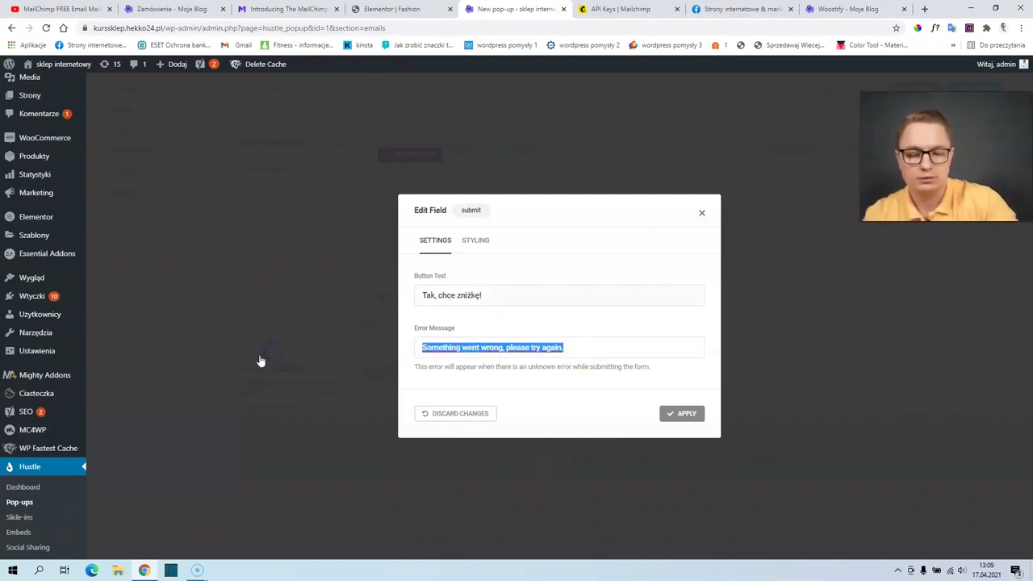
{"action": "type", "text": "Coś poszło nie tak....."}
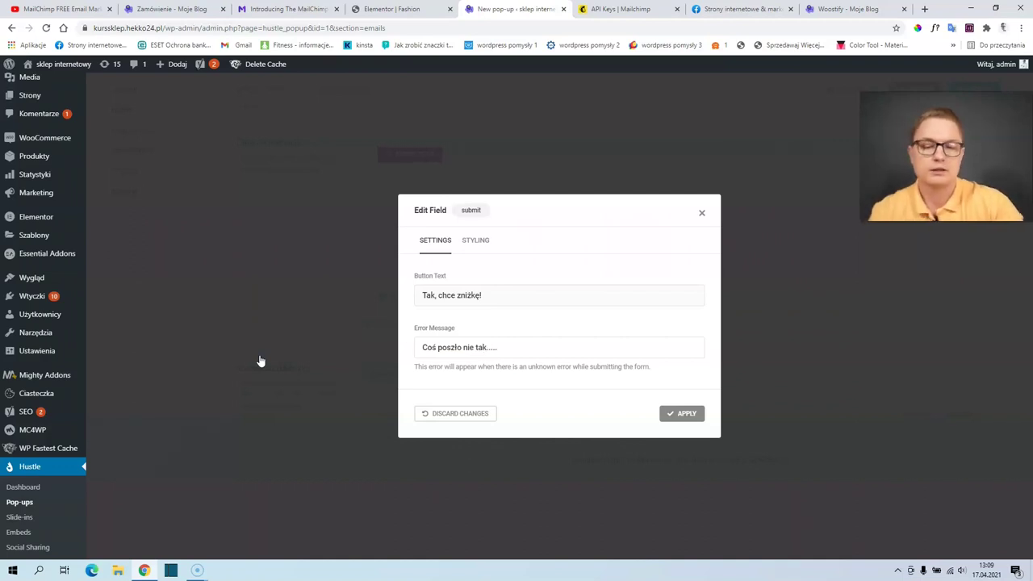
{"action": "left_click", "coordinate": [686, 414]}
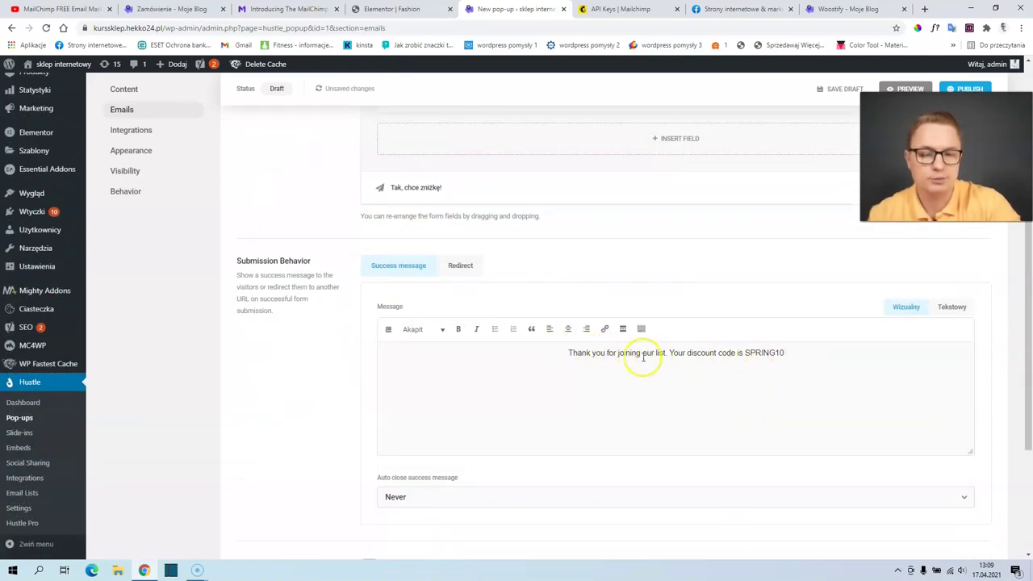
Replace the submission success message with "Dziękujemy, właśnie wysłaliśmy na Twój email kod rabatowy o wartości 10 zł"
{"action": "left_click_drag", "start_coordinate": [815, 355], "coordinate": [483, 358]}
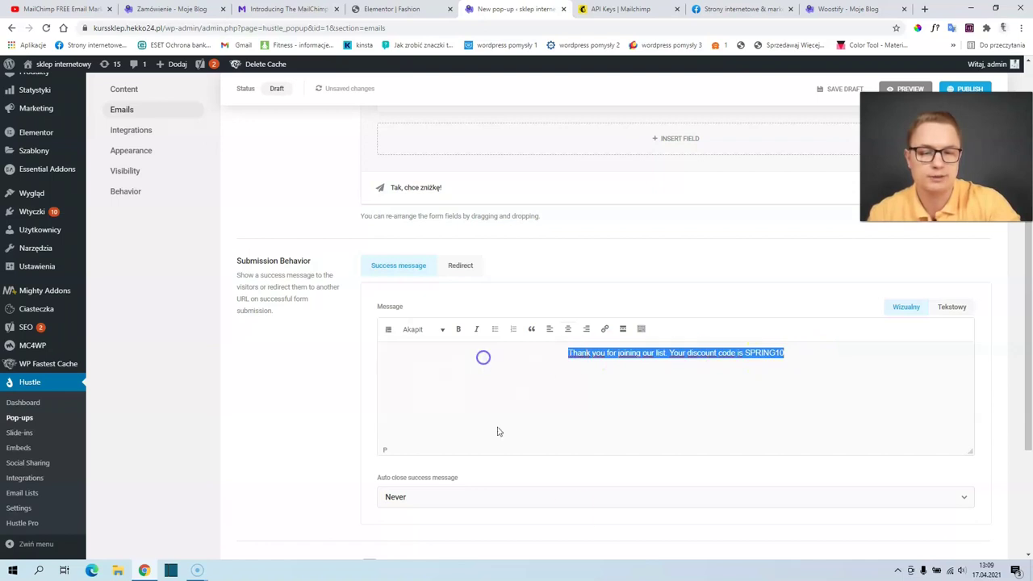
{"action": "type", "text": "DZ"}
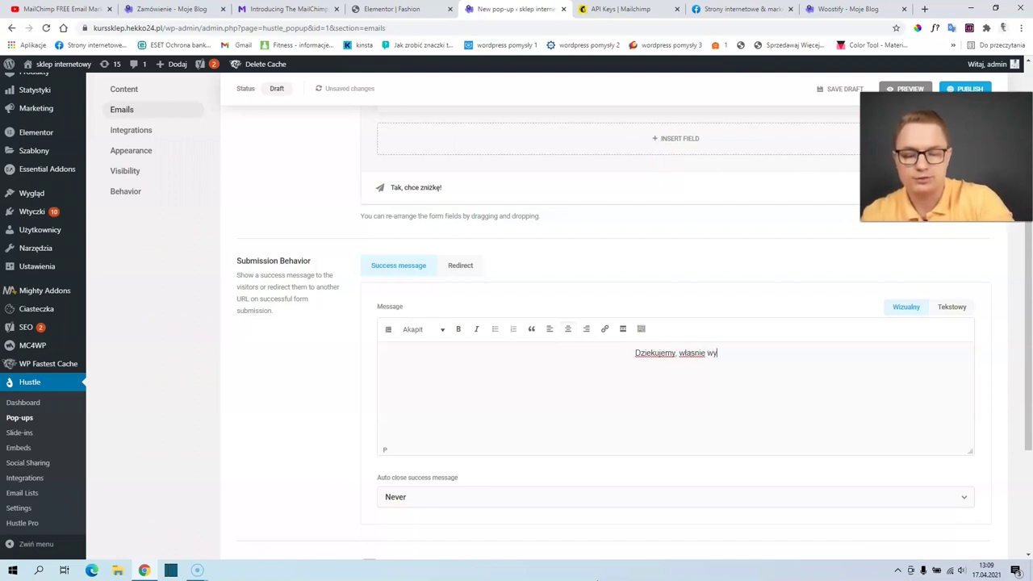
{"action": "type", "text": "iśmy na Teój"}
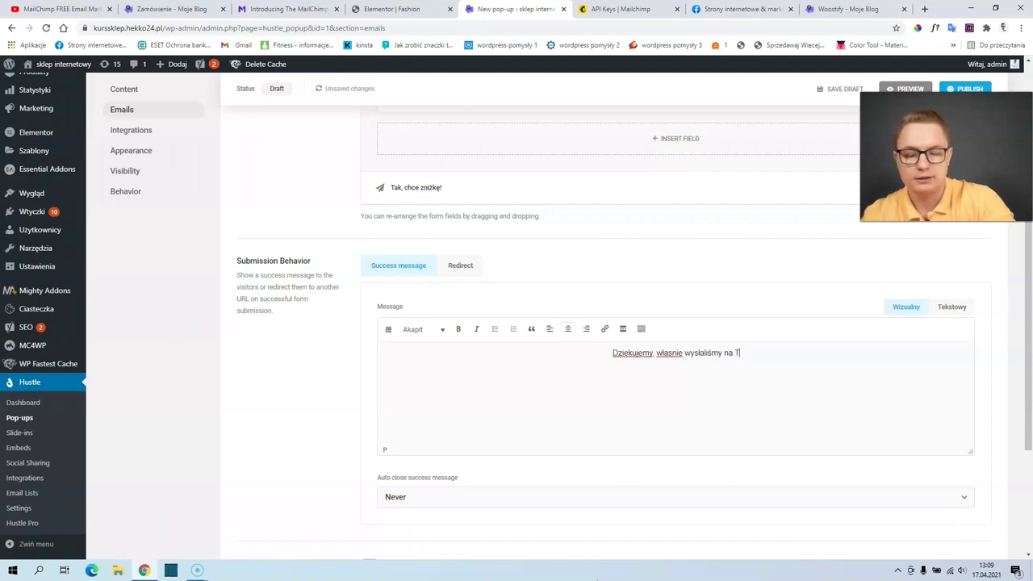
{"action": "key", "text": "BackSpace"}
{"action": "key", "text": "BackSpace"}
{"action": "key", "text": "BackSpace"}
{"action": "key", "text": "BackSpace"}
{"action": "type", "text": "wój email kod rabatowy"}
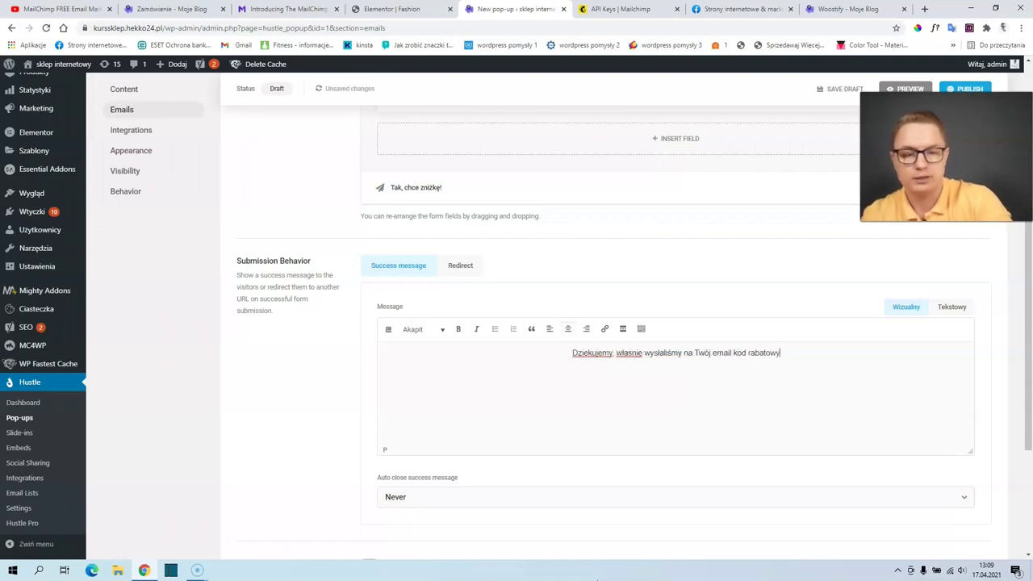
{"action": "type", "text": " o wartości 10 zł"}
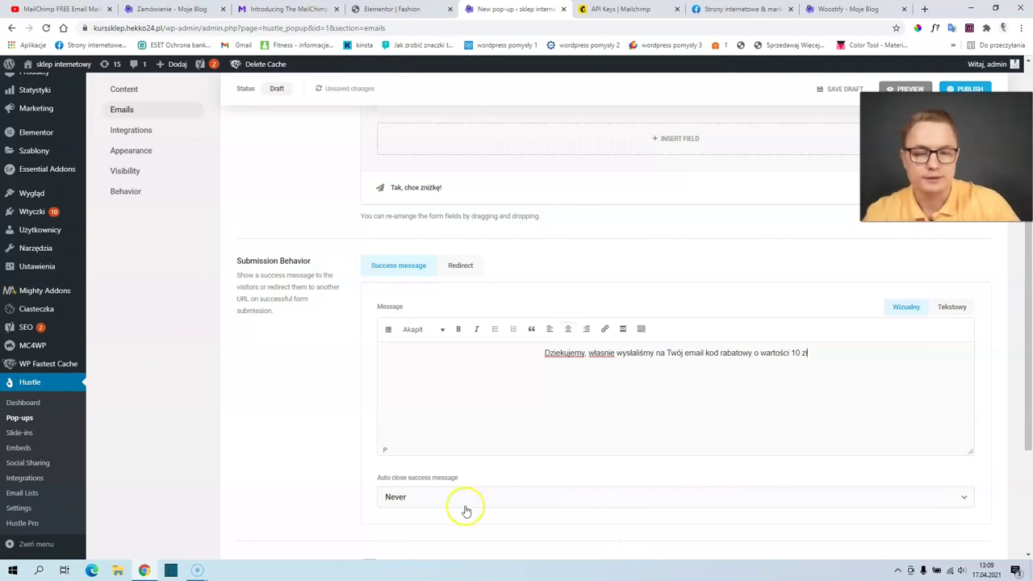
{"action": "left_click", "coordinate": [557, 355]}
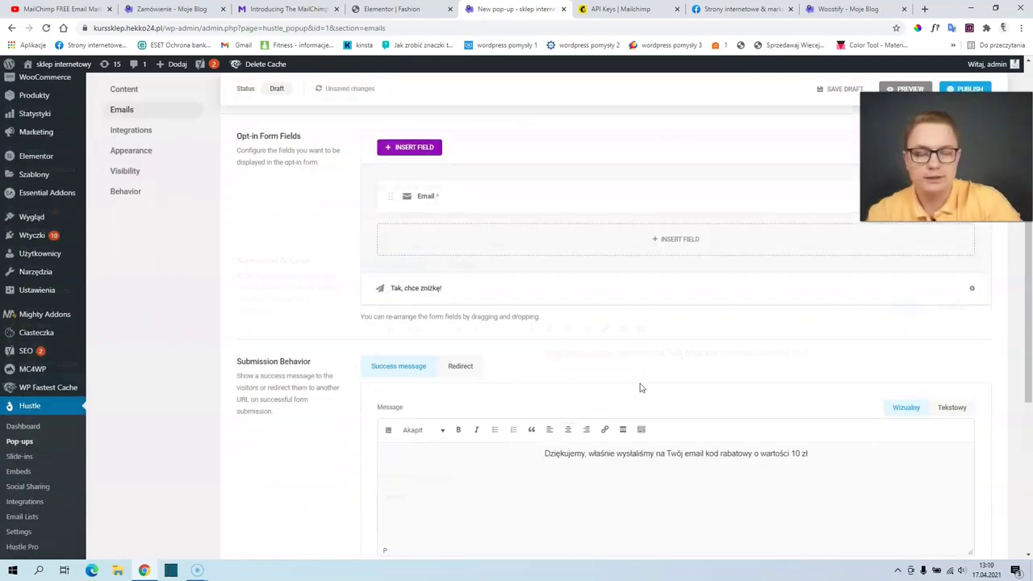
Proceed to the pop-up's Integrations settings and publish the pop-up
{"action": "scroll", "coordinate": [780, 367], "scroll_direction": "down", "scroll_amount": 5}
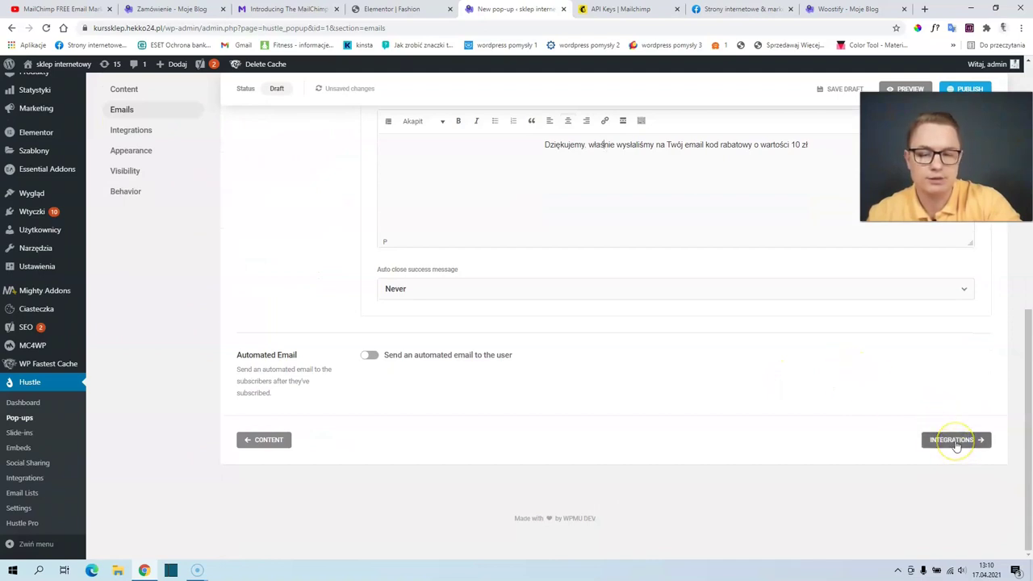
{"action": "left_click", "coordinate": [955, 441]}
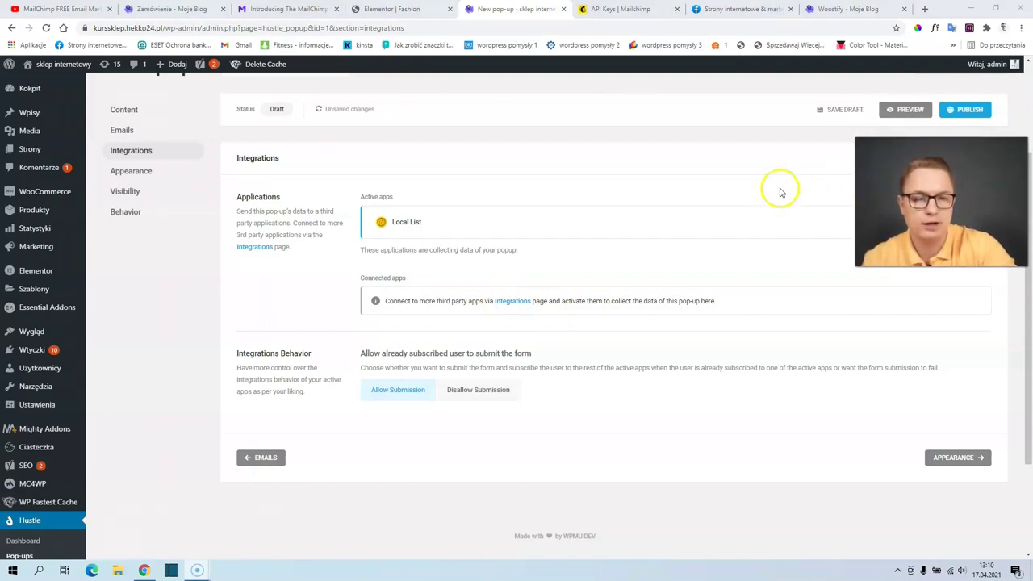
{"action": "left_click", "coordinate": [965, 113]}
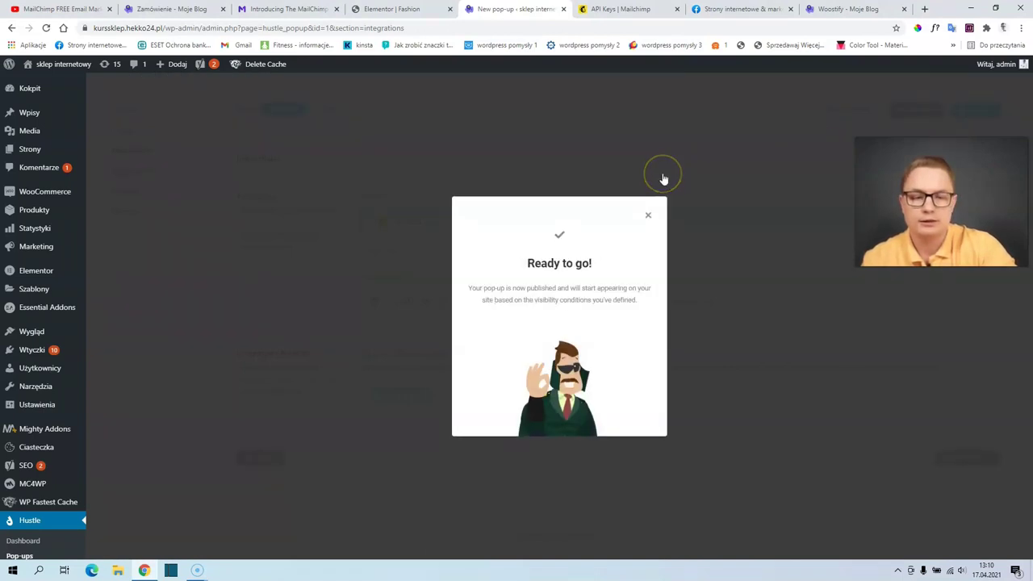
{"action": "left_click", "coordinate": [648, 217]}
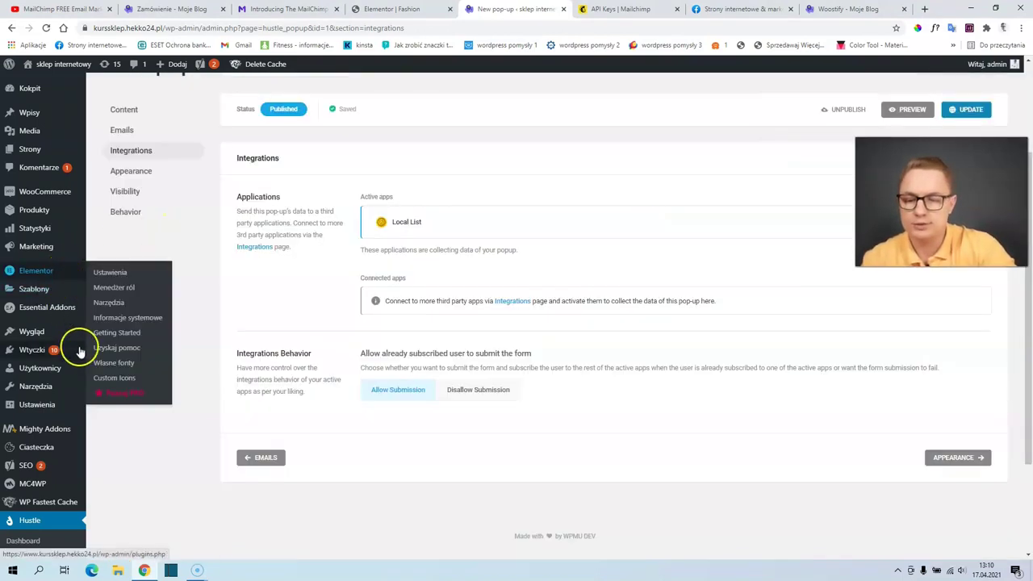
In Hustle's global integrations, connect Mailchimp by entering the account's API key and the identifier "newsletter"
{"action": "scroll", "coordinate": [73, 364], "scroll_direction": "down", "scroll_amount": 2}
{"action": "scroll", "coordinate": [69, 374], "scroll_direction": "up", "scroll_amount": 2}
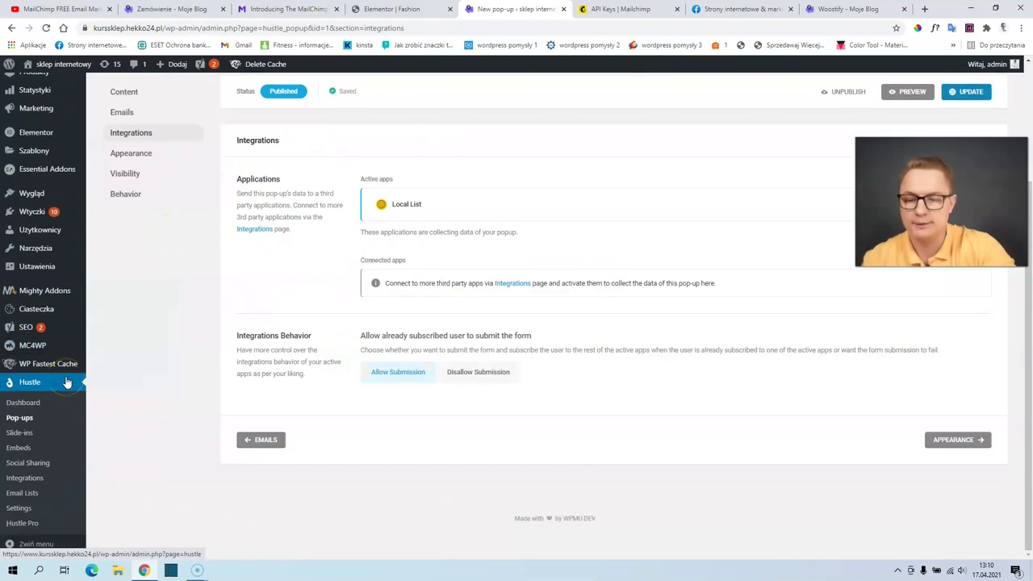
{"action": "left_click", "coordinate": [44, 479]}
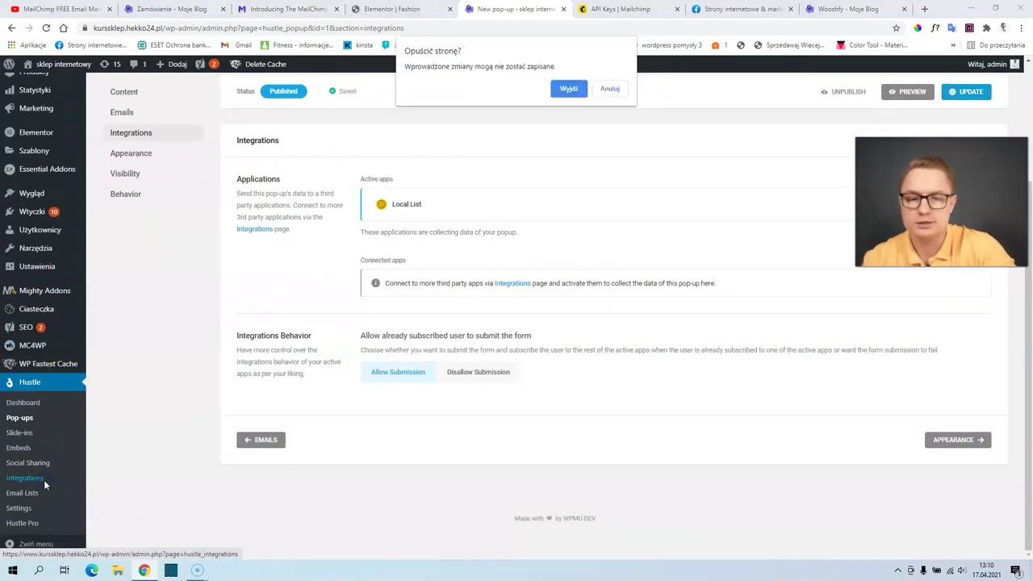
{"action": "left_click", "coordinate": [568, 89]}
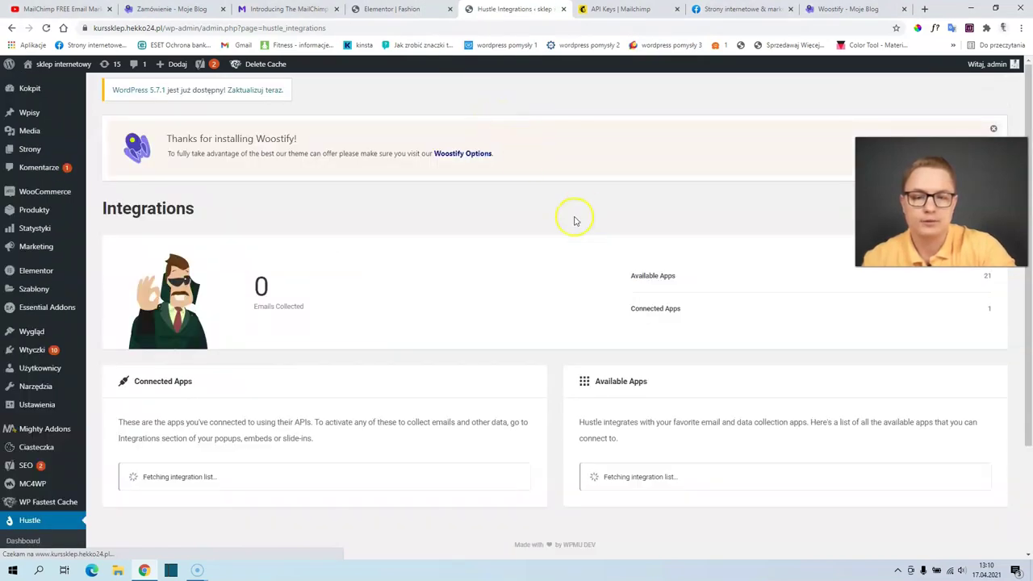
{"action": "scroll", "coordinate": [658, 305], "scroll_direction": "down", "scroll_amount": 3}
{"action": "scroll", "coordinate": [661, 308], "scroll_direction": "down", "scroll_amount": 2}
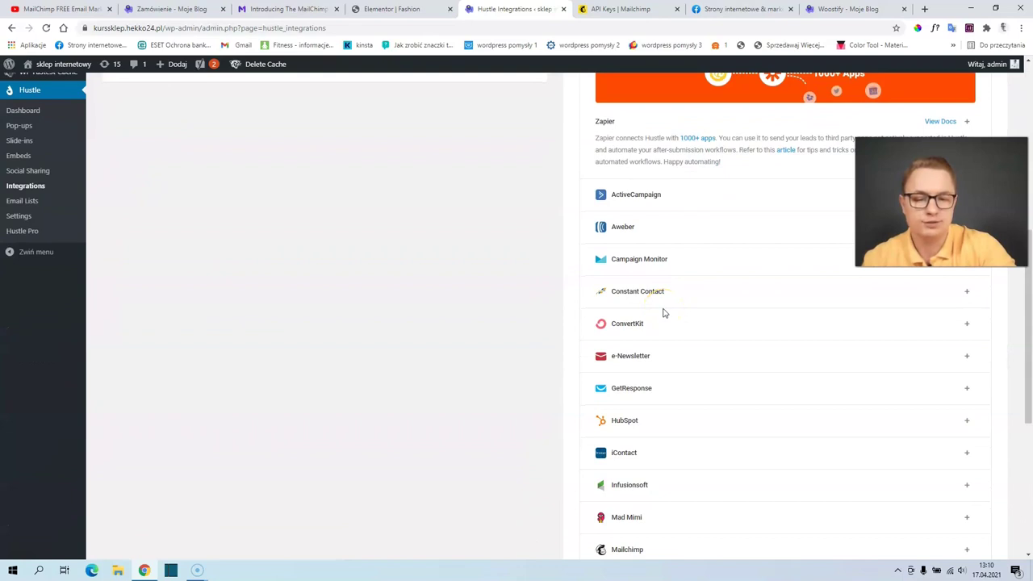
{"action": "scroll", "coordinate": [664, 312], "scroll_direction": "down", "scroll_amount": 2}
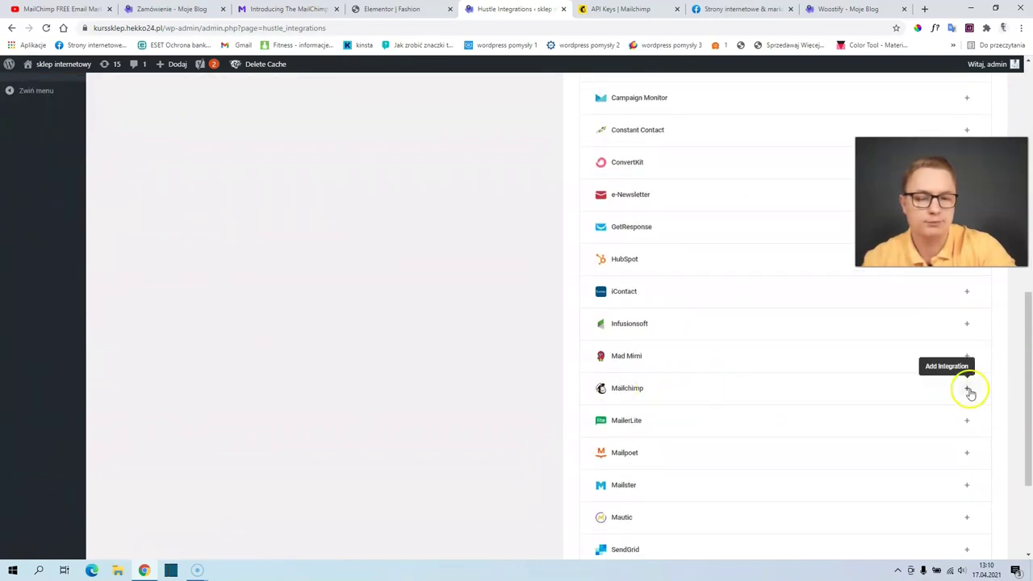
{"action": "left_click", "coordinate": [968, 388]}
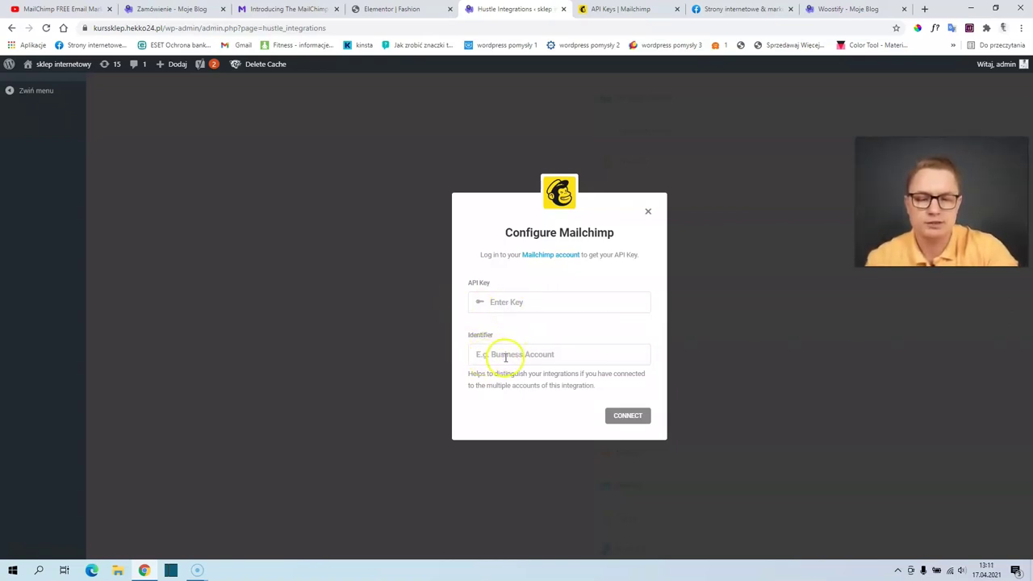
{"action": "left_click", "coordinate": [521, 304]}
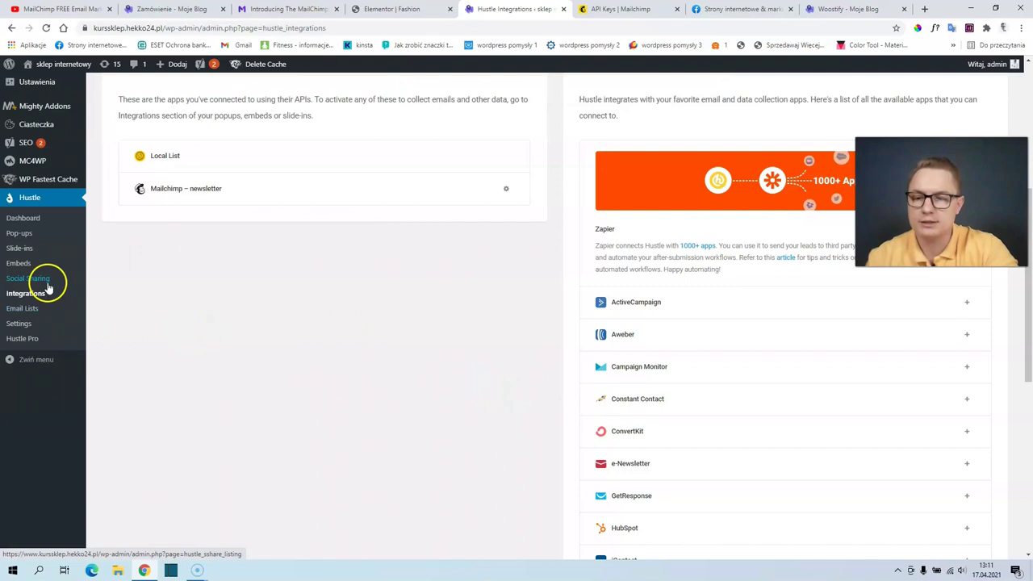
Open the "Rabat 10 zł na zakupy" pop-up for editing from the Hustle dashboard and go to its Integrations settings
{"action": "left_click", "coordinate": [35, 221]}
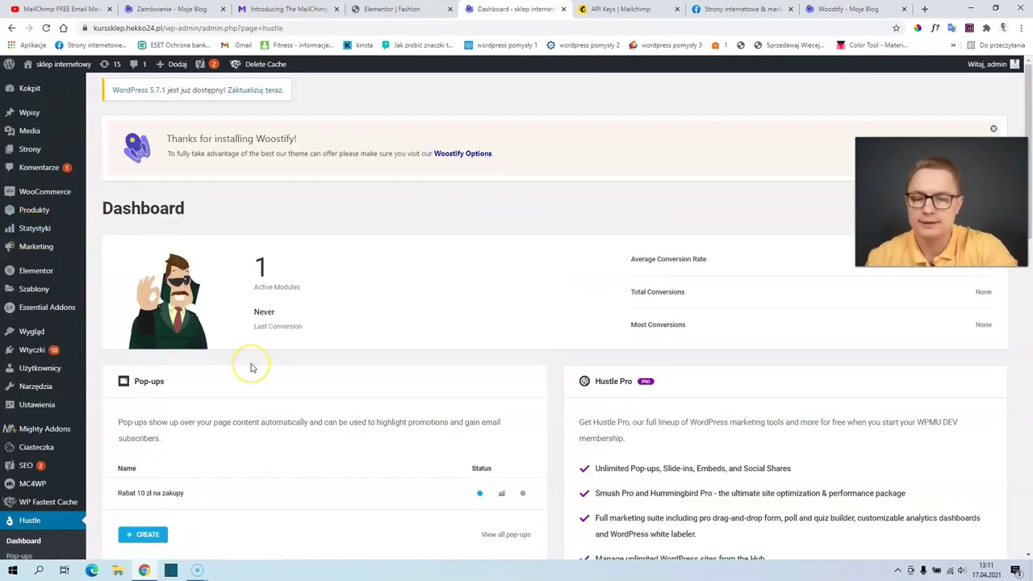
{"action": "scroll", "coordinate": [251, 368], "scroll_direction": "down", "scroll_amount": 2}
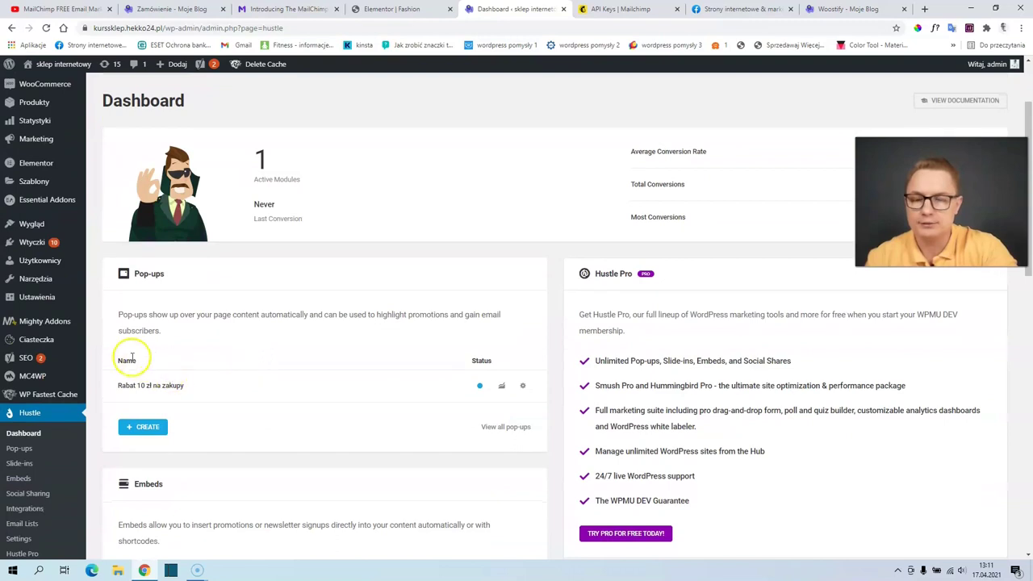
{"action": "left_click", "coordinate": [522, 387]}
{"action": "left_click", "coordinate": [478, 416]}
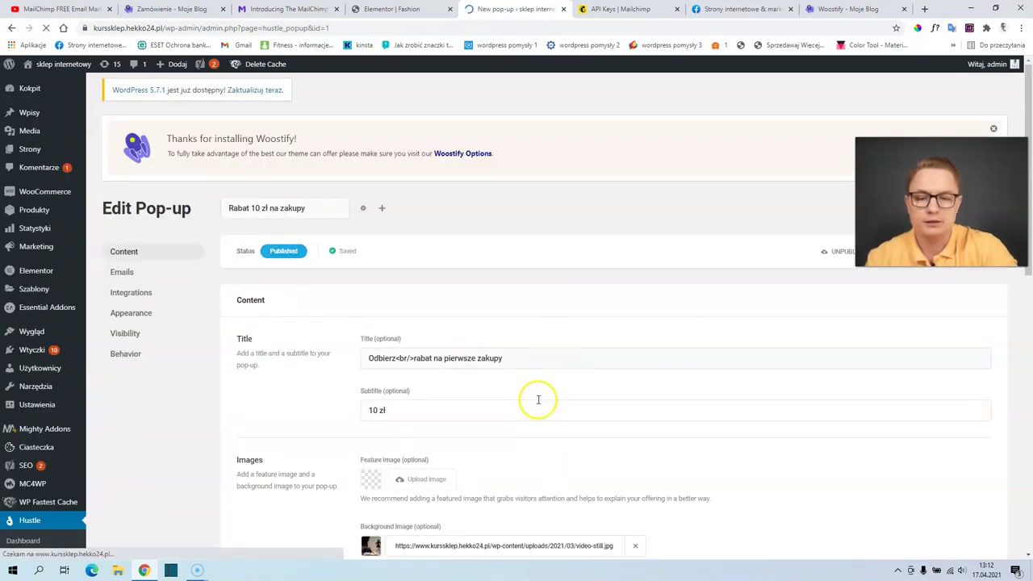
{"action": "left_click", "coordinate": [142, 296]}
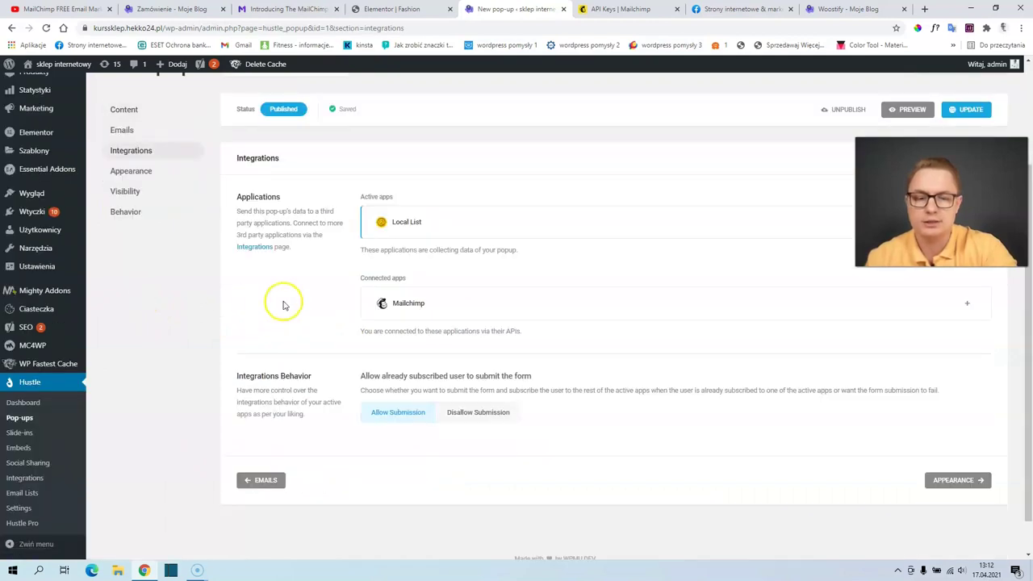
Activate the Mailchimp integration for the pop-up with the email list "strony www & marketing" and update the pop-up
{"action": "left_click", "coordinate": [970, 306]}
{"action": "left_click", "coordinate": [614, 383]}
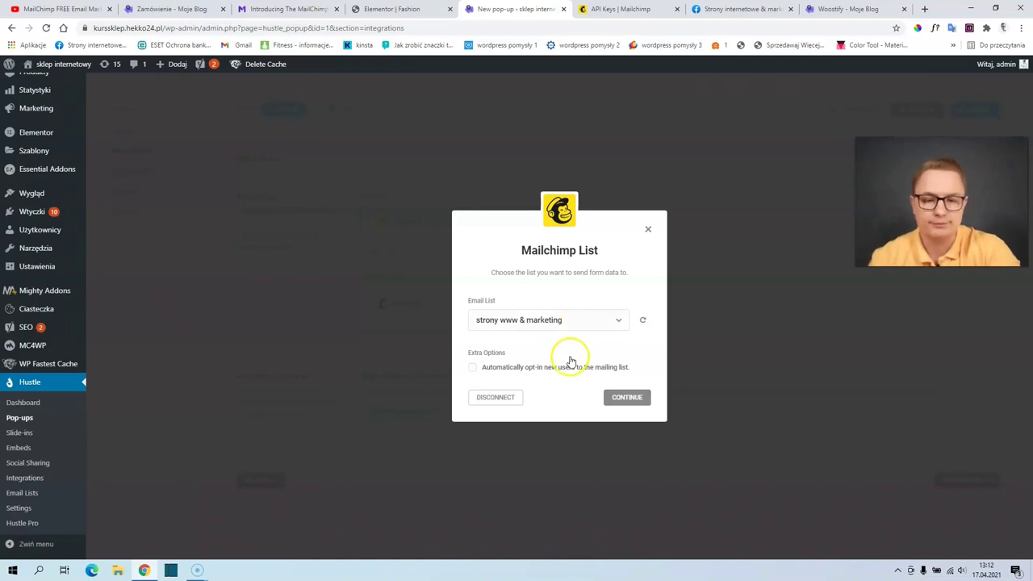
{"action": "left_click", "coordinate": [633, 398]}
{"action": "left_click", "coordinate": [632, 384]}
{"action": "left_click", "coordinate": [971, 109]}
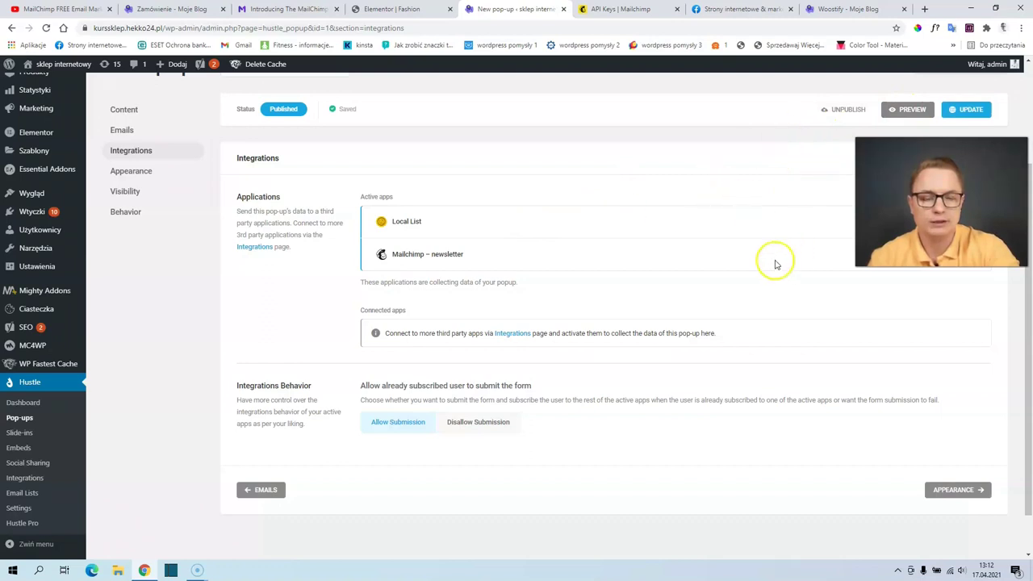
Proceed to the pop-up's Appearance settings and check the mobile options before returning to the desktop ones
{"action": "left_click", "coordinate": [949, 491]}
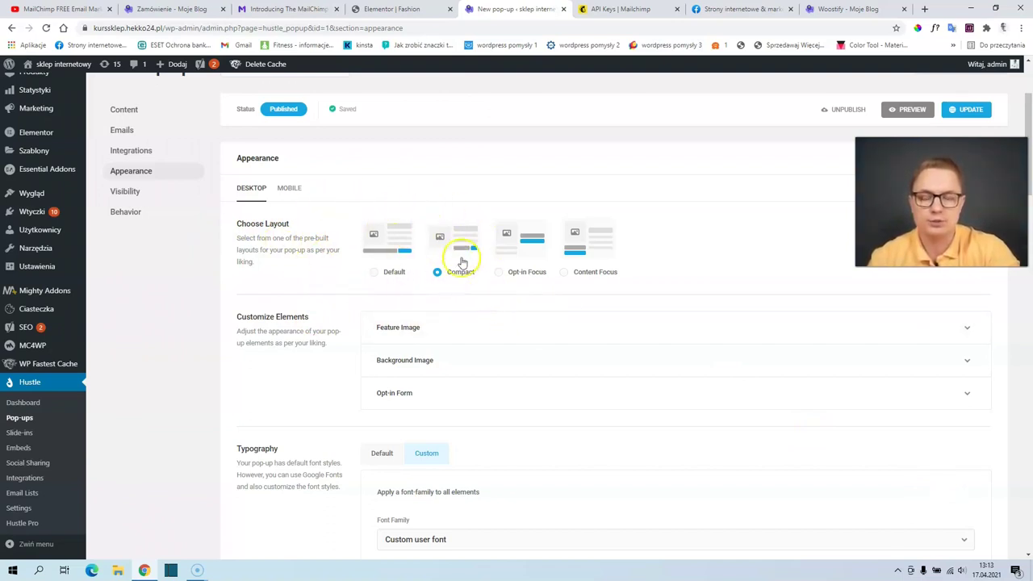
{"action": "left_click", "coordinate": [288, 187]}
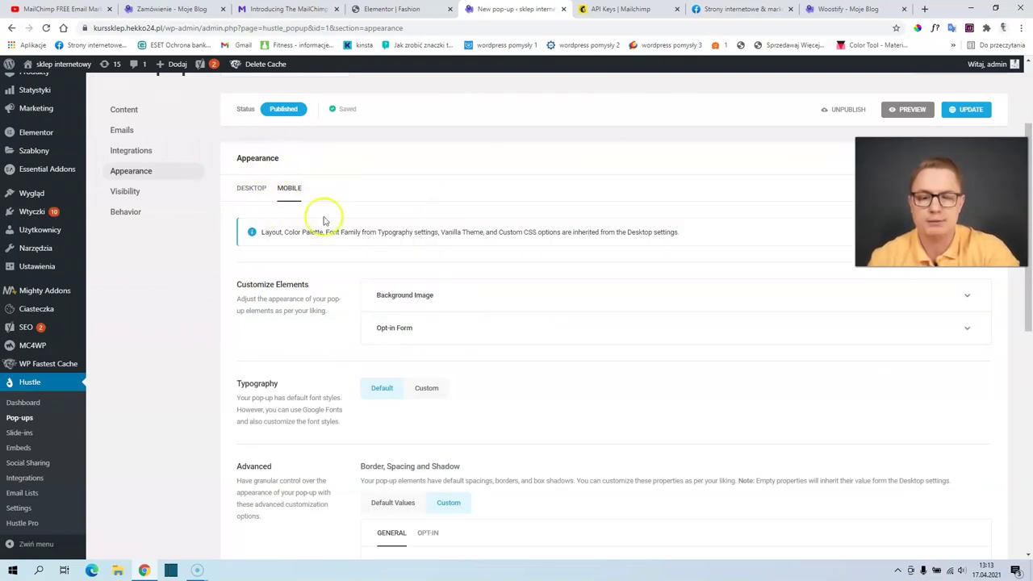
{"action": "left_click", "coordinate": [260, 200]}
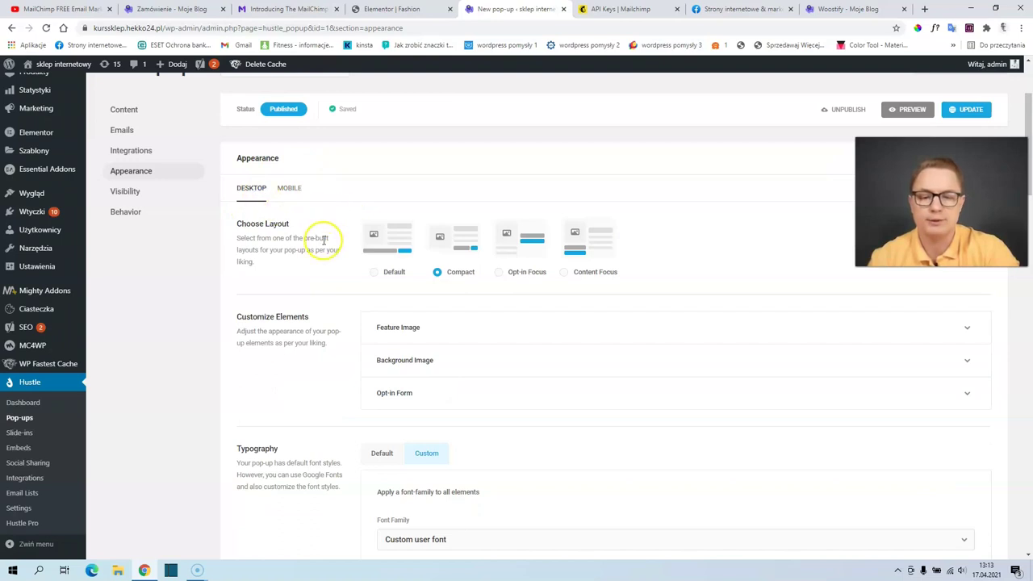
In the pop-up's typography settings, choose the Montserrat font family and apply it to all elements
{"action": "scroll", "coordinate": [331, 246], "scroll_direction": "down", "scroll_amount": 3}
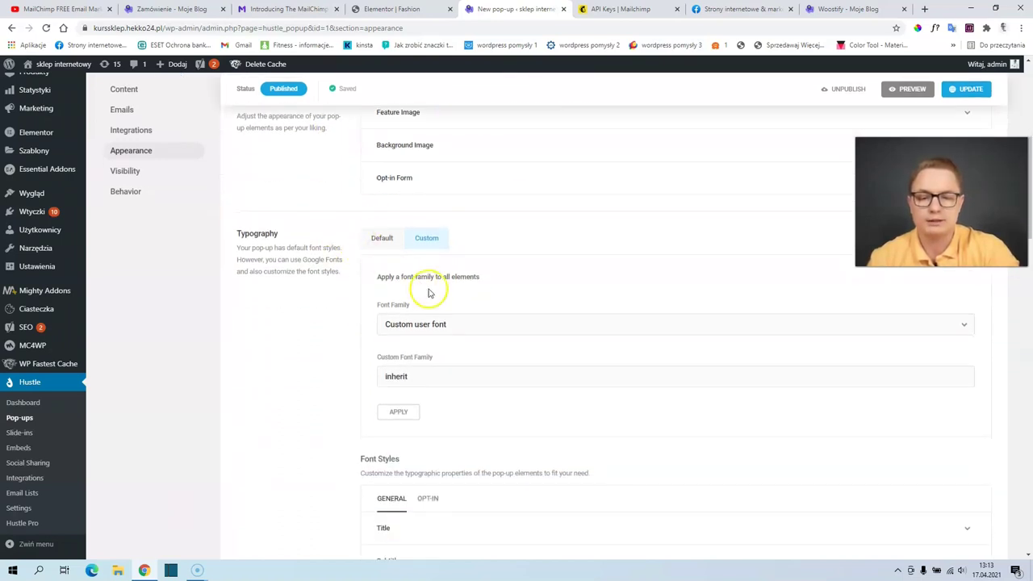
{"action": "left_click", "coordinate": [437, 326]}
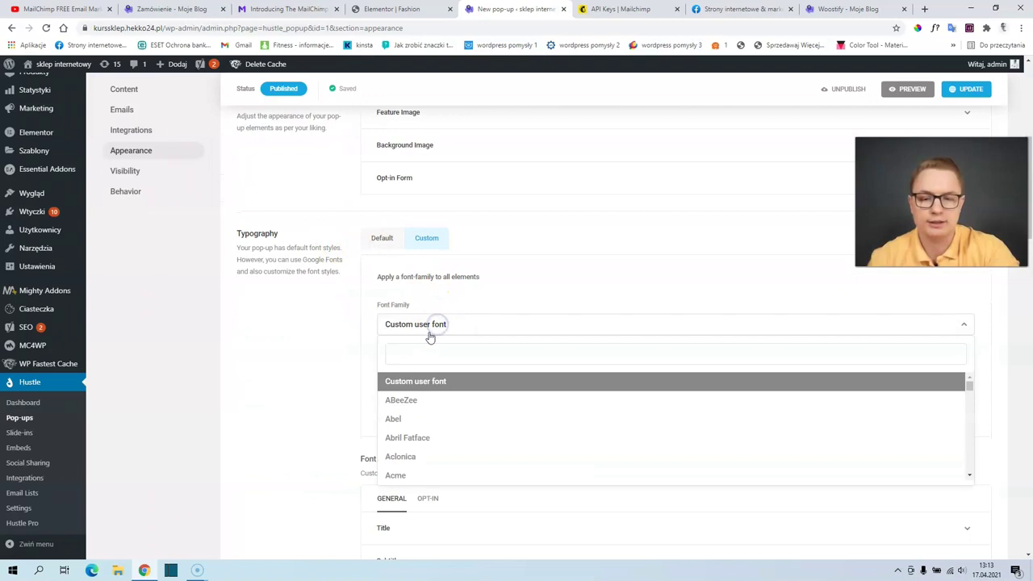
{"action": "type", "text": "mont"}
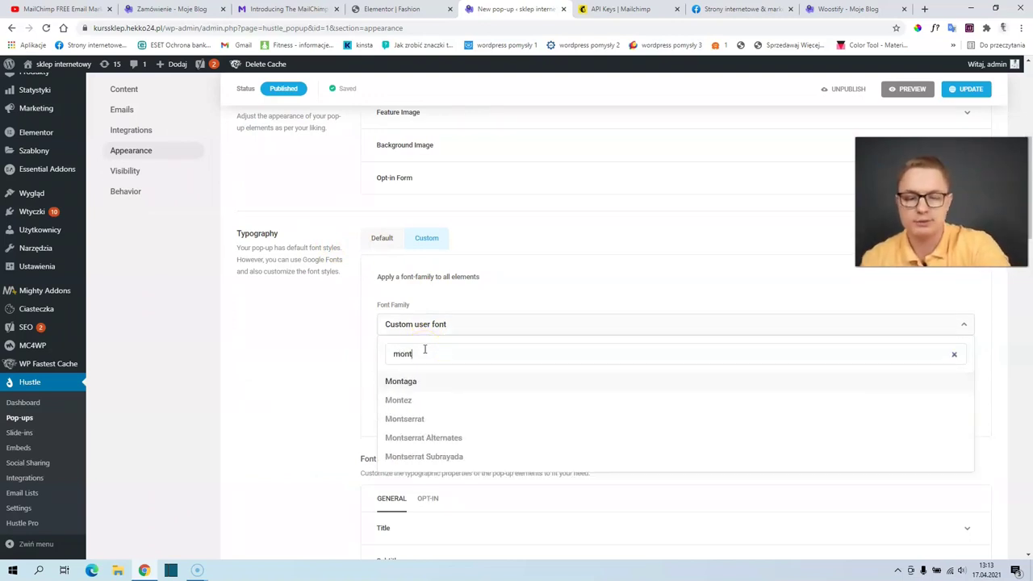
{"action": "left_click", "coordinate": [457, 419]}
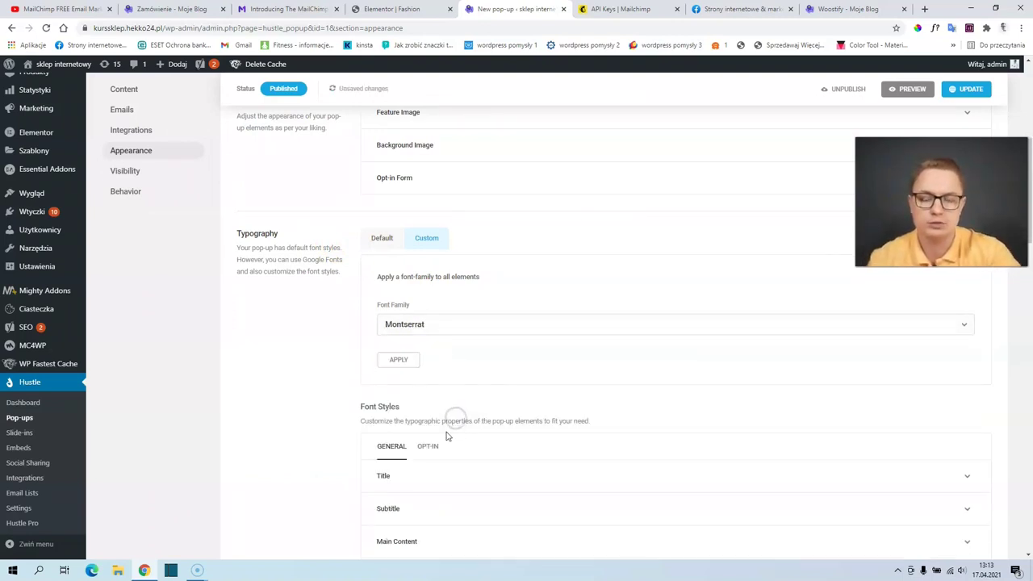
{"action": "left_click", "coordinate": [401, 361]}
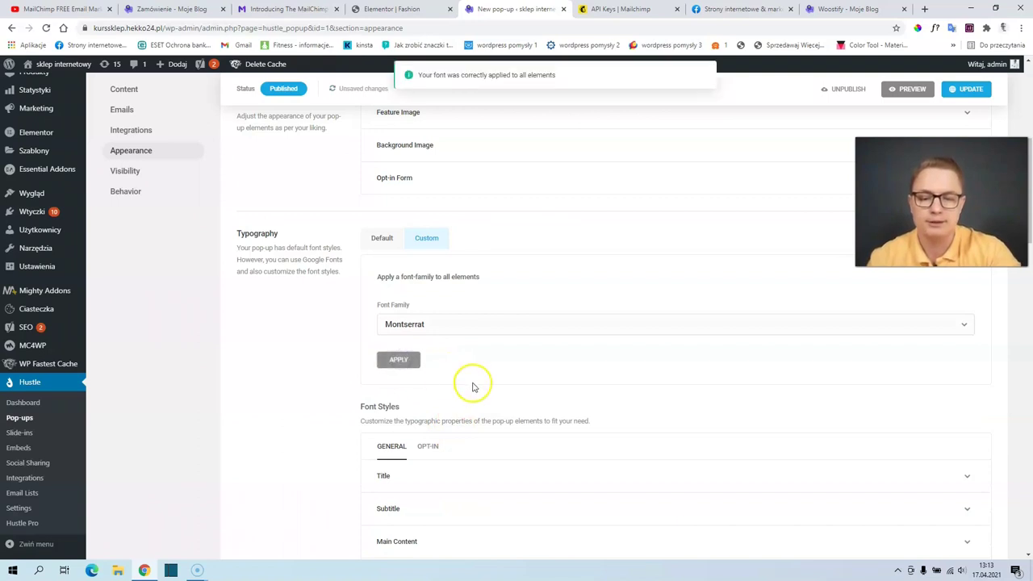
Set the pop-up title's font size to 30 px in the general font styles and update the pop-up
{"action": "scroll", "coordinate": [474, 386], "scroll_direction": "down", "scroll_amount": 2}
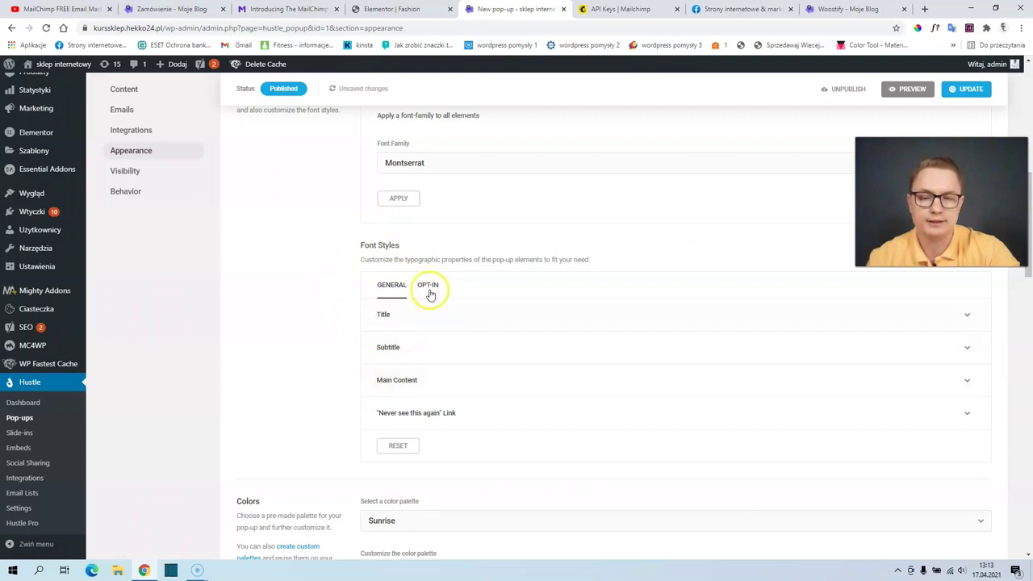
{"action": "left_click", "coordinate": [384, 314]}
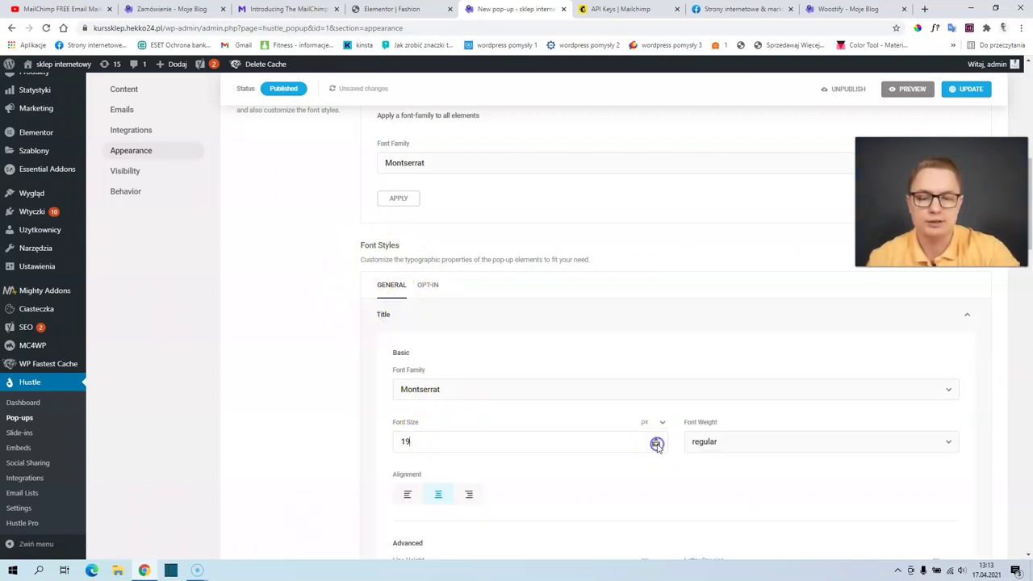
{"action": "left_click", "coordinate": [396, 315]}
{"action": "left_click", "coordinate": [408, 347]}
{"action": "scroll", "coordinate": [427, 374], "scroll_direction": "down", "scroll_amount": 1}
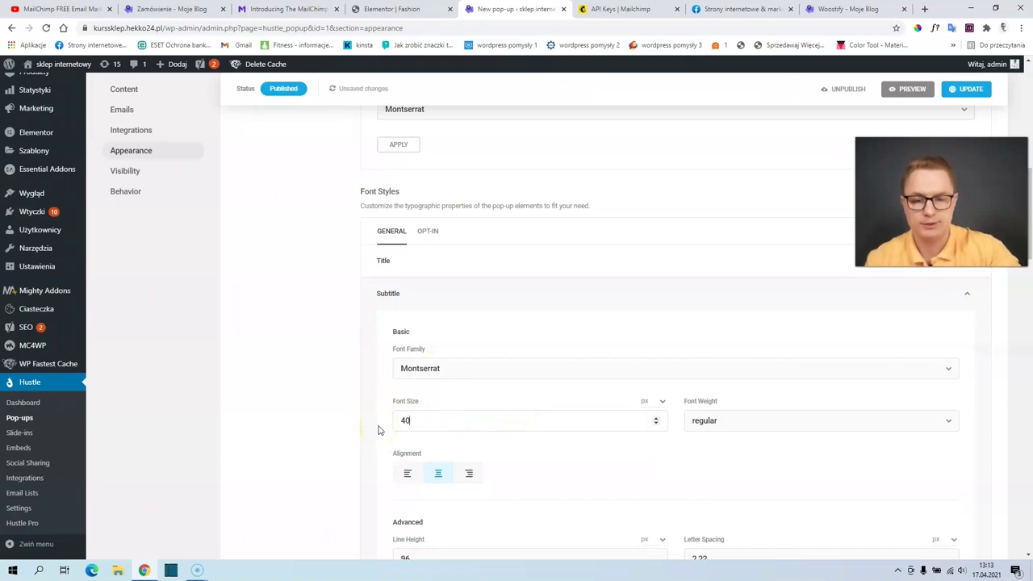
{"action": "left_click", "coordinate": [403, 258]}
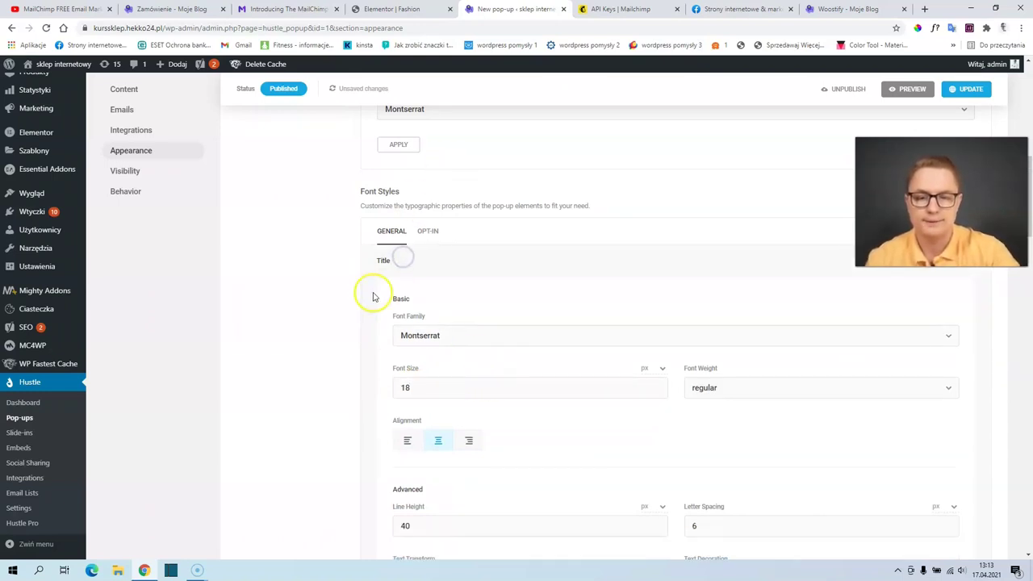
{"action": "left_click_drag", "start_coordinate": [420, 388], "coordinate": [362, 380]}
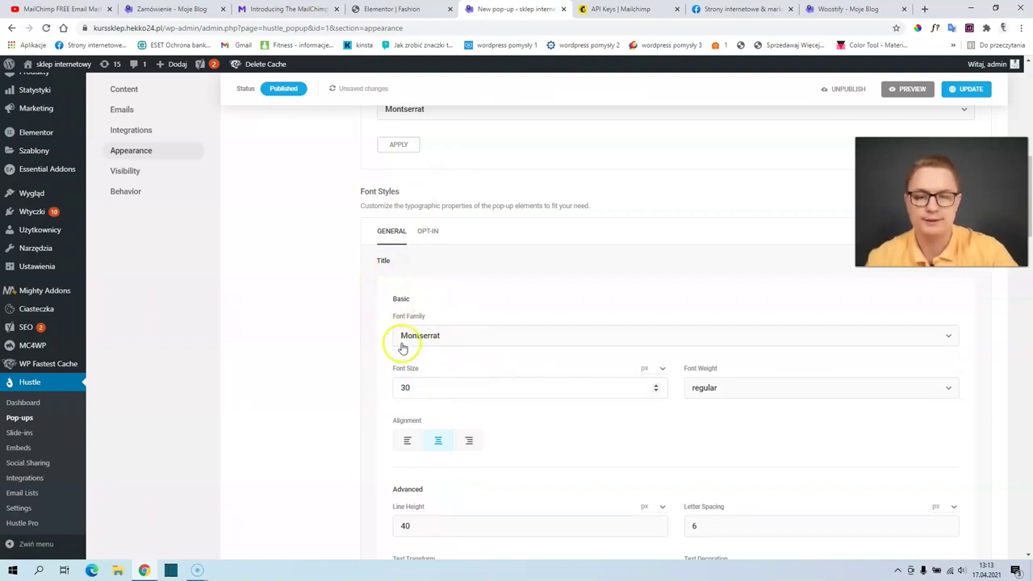
{"action": "scroll", "coordinate": [508, 367], "scroll_direction": "down", "scroll_amount": 1}
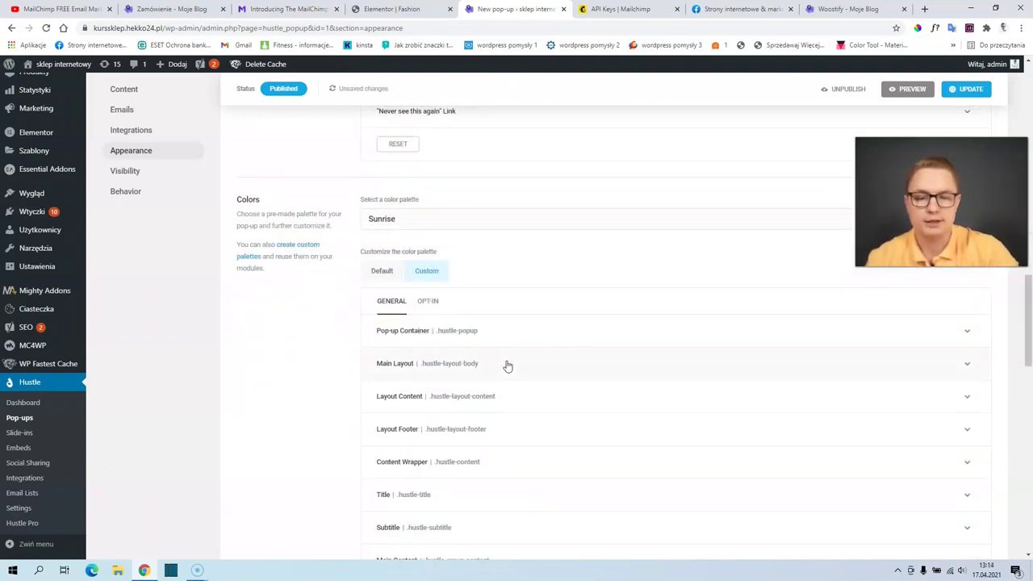
{"action": "scroll", "coordinate": [508, 366], "scroll_direction": "down", "scroll_amount": 5}
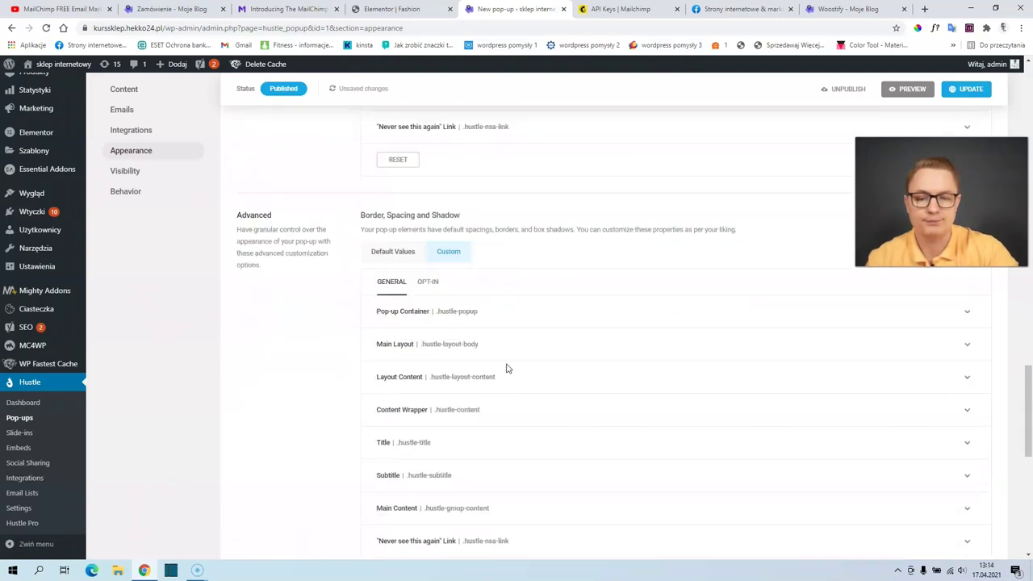
{"action": "scroll", "coordinate": [508, 368], "scroll_direction": "down", "scroll_amount": 7}
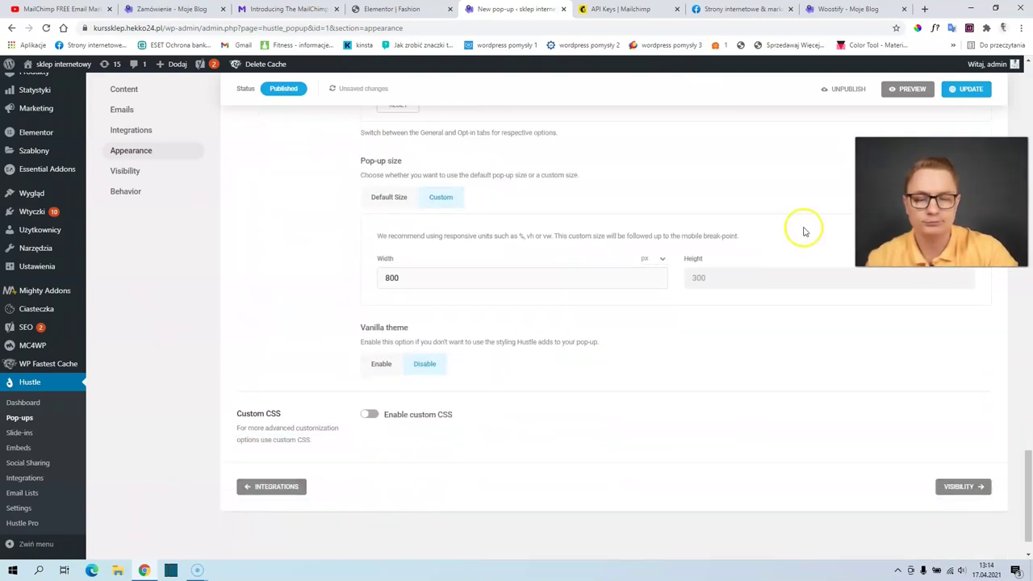
{"action": "left_click", "coordinate": [978, 96]}
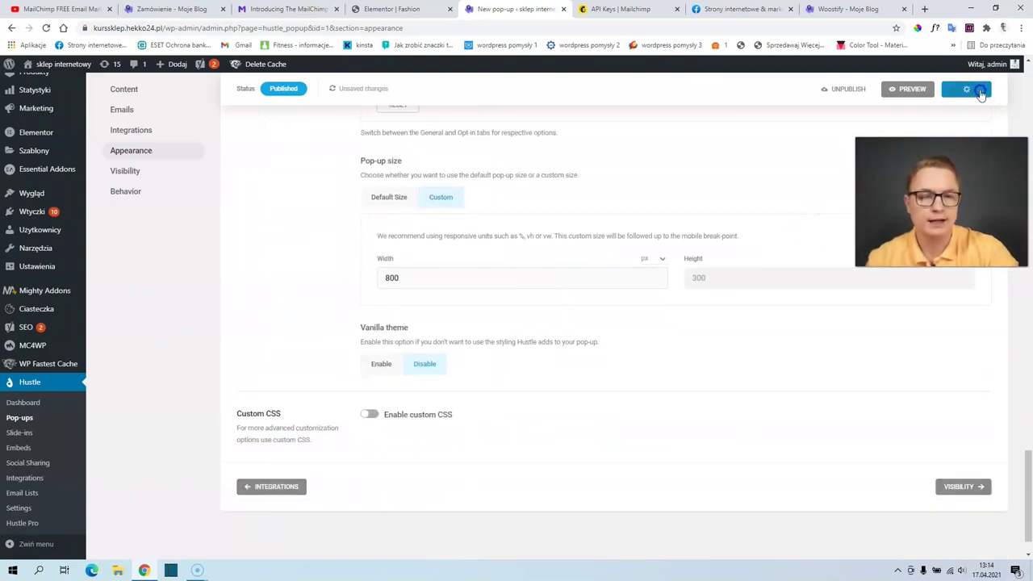
Preview the pop-up on the desktop site, close it to view the page behind, and exit the preview
{"action": "left_click", "coordinate": [914, 89]}
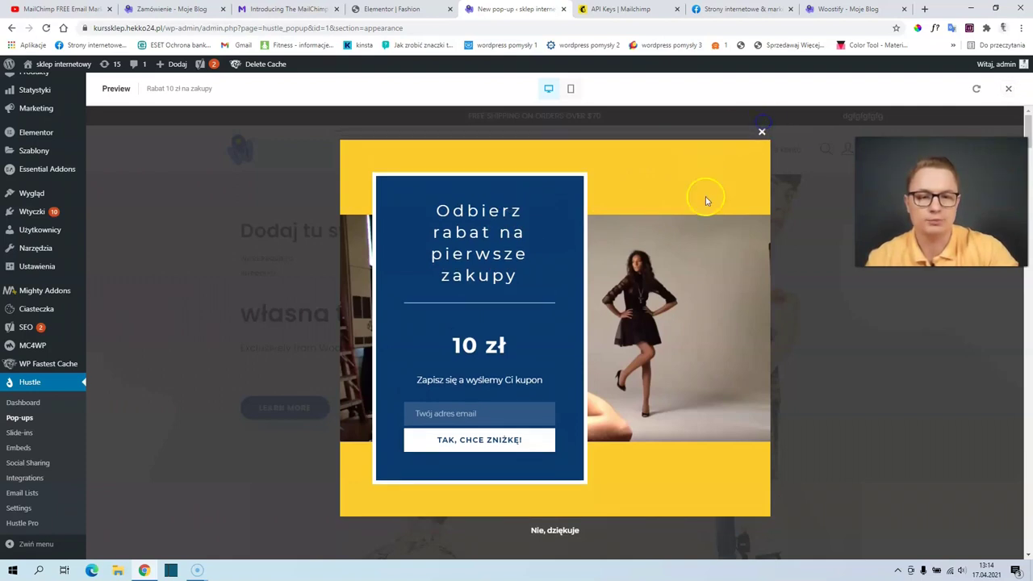
{"action": "left_click", "coordinate": [762, 134]}
{"action": "scroll", "coordinate": [848, 126], "scroll_direction": "down", "scroll_amount": 1}
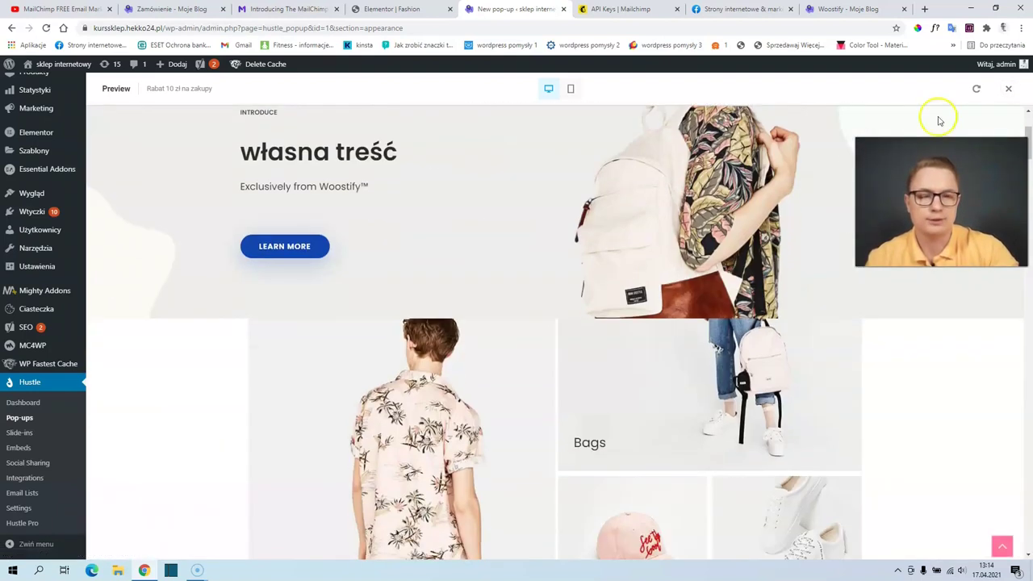
{"action": "left_click", "coordinate": [1013, 91]}
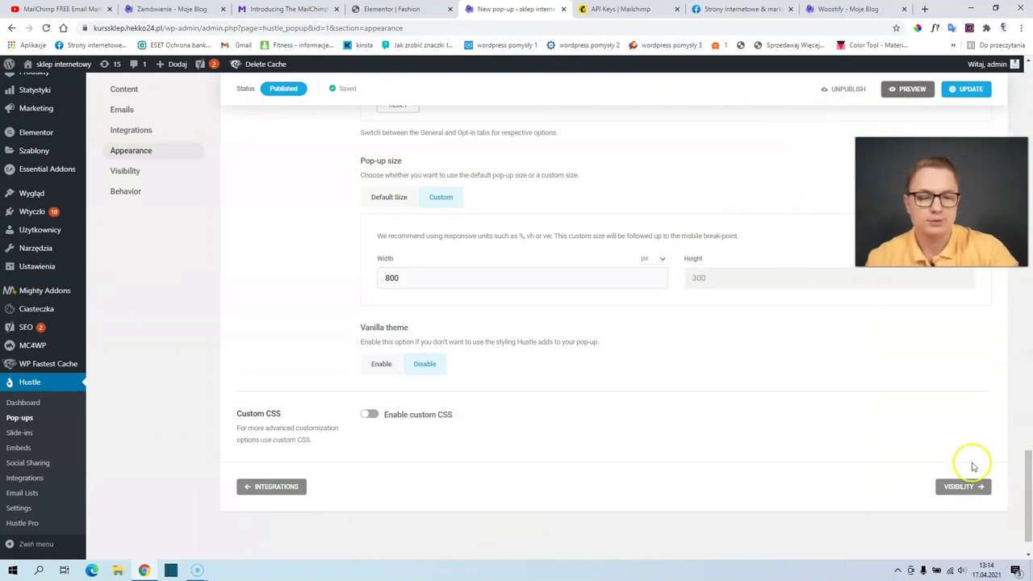
Proceed to the Visibility settings and review the available General and WooCommerce conditions without adding any
{"action": "left_click", "coordinate": [958, 488]}
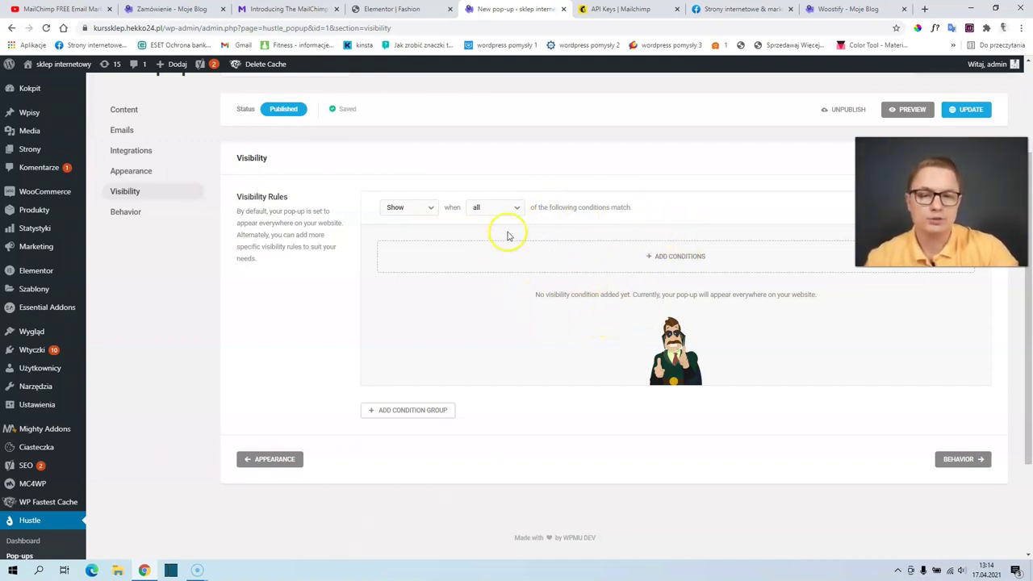
{"action": "left_click", "coordinate": [652, 253]}
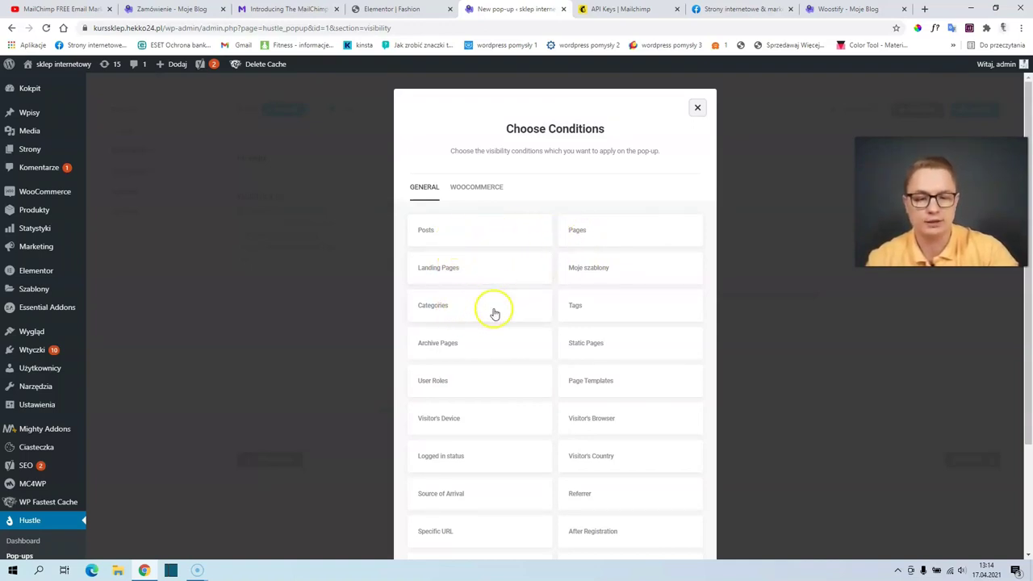
{"action": "left_click", "coordinate": [485, 191]}
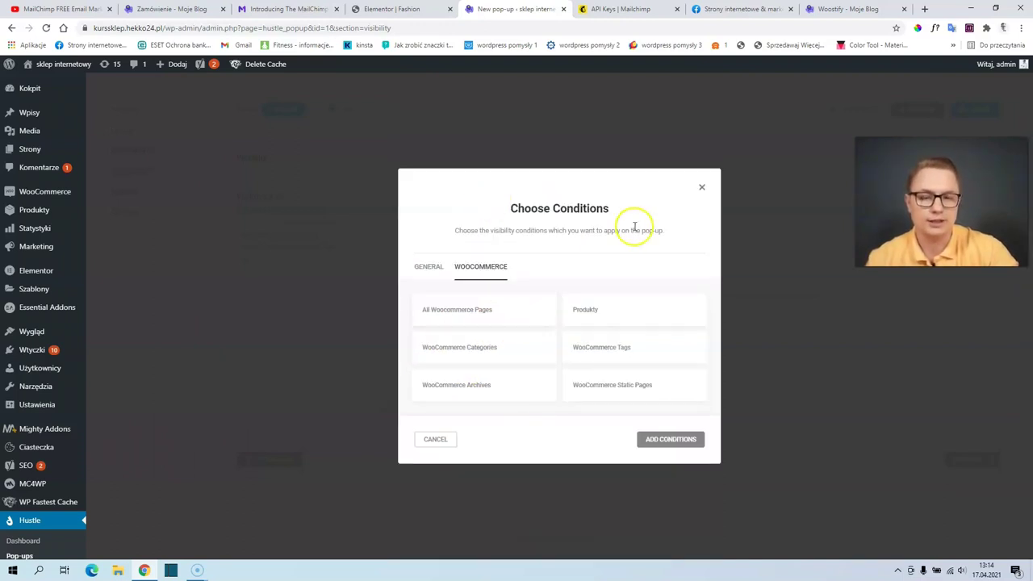
{"action": "left_click", "coordinate": [703, 190]}
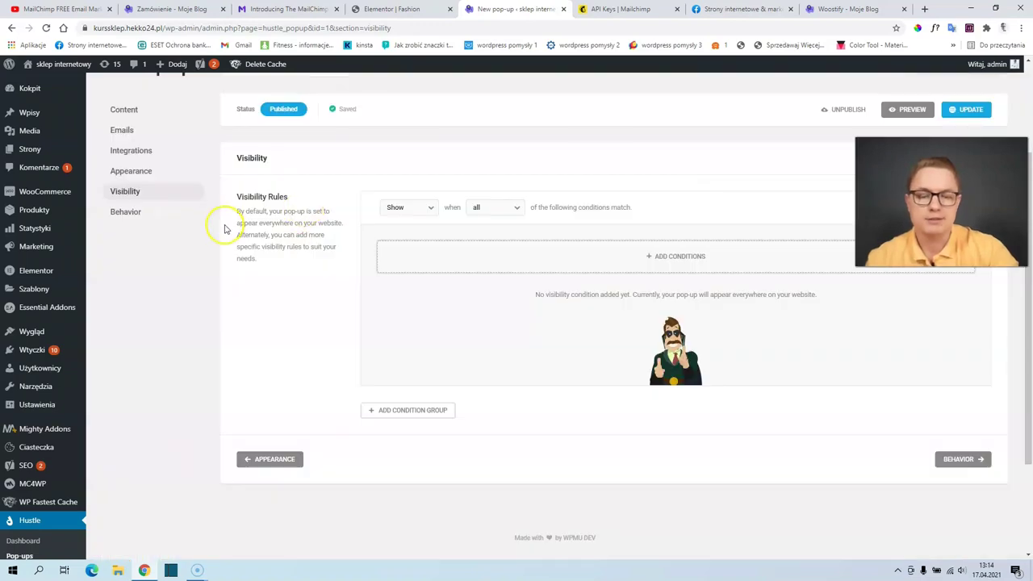
Proceed to the pop-up's Behavior settings, enable the Scroll trigger, and turn it back off
{"action": "left_click", "coordinate": [957, 460]}
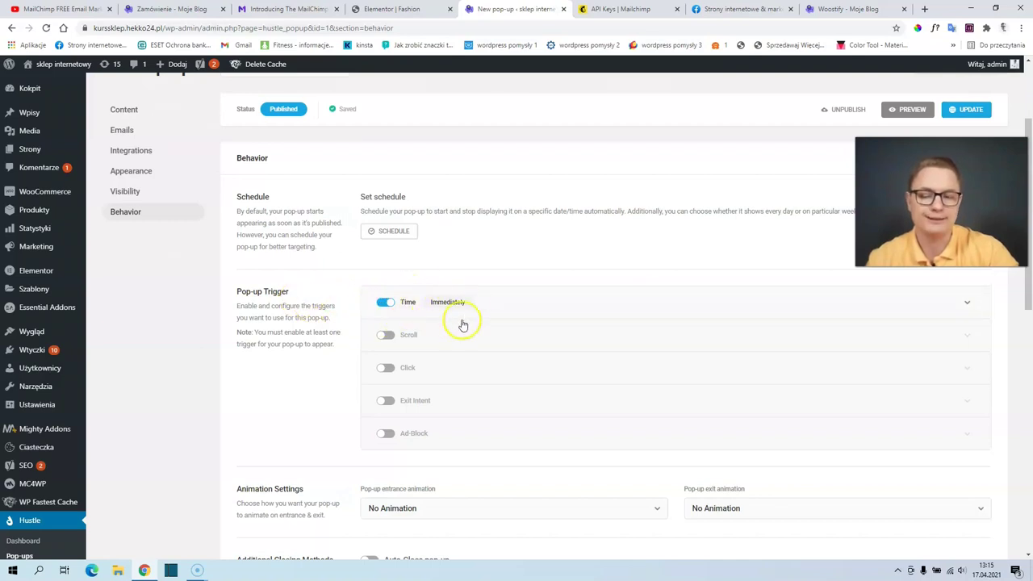
{"action": "left_click", "coordinate": [388, 335]}
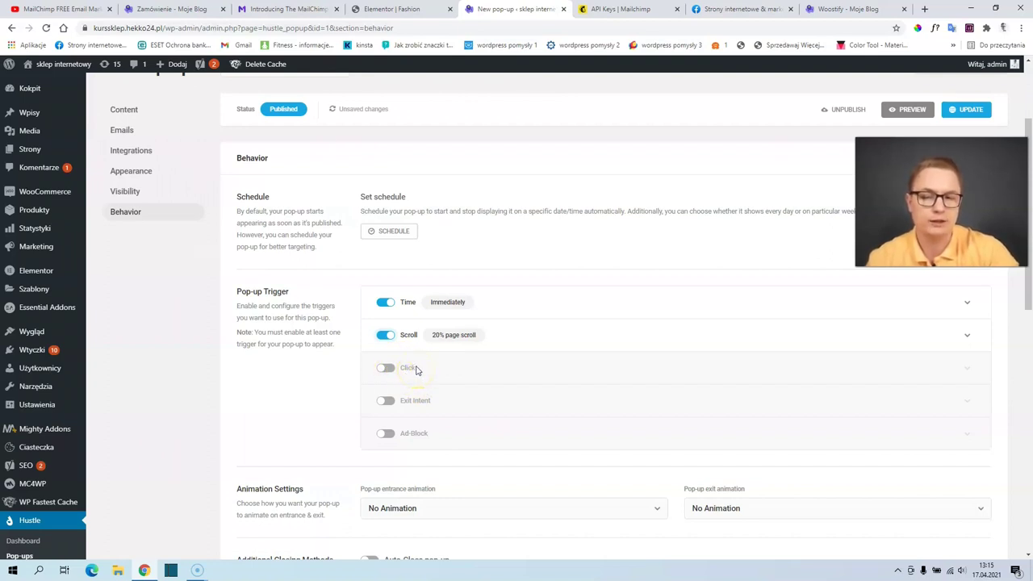
{"action": "left_click", "coordinate": [386, 334]}
In the Behavior settings, set the entrance animation to Fade In Up and the exit animation to Fade Out Down, and update the pop-up
{"action": "scroll", "coordinate": [531, 380], "scroll_direction": "down", "scroll_amount": 2}
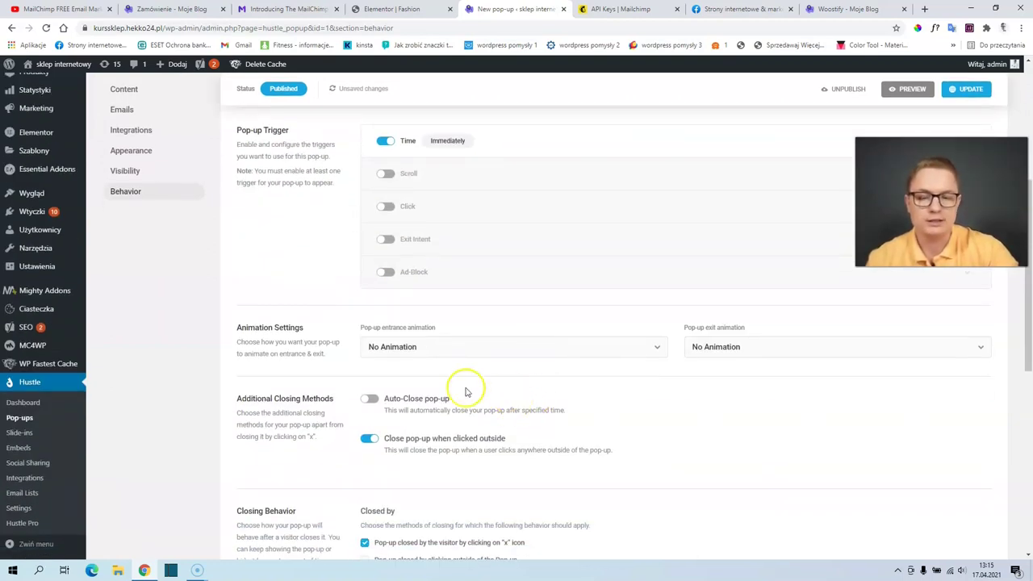
{"action": "left_click", "coordinate": [447, 346]}
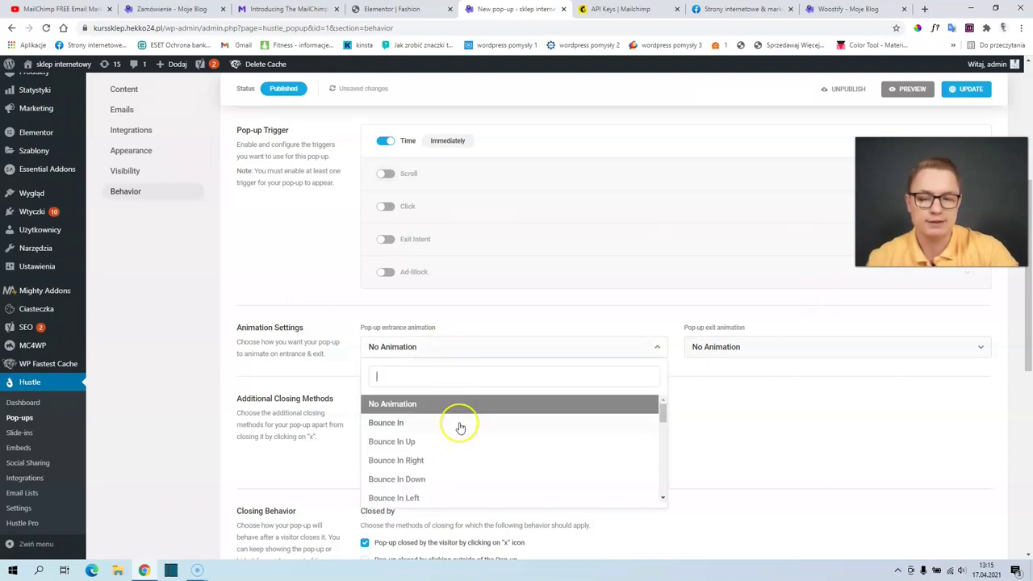
{"action": "scroll", "coordinate": [458, 428], "scroll_direction": "down", "scroll_amount": 3}
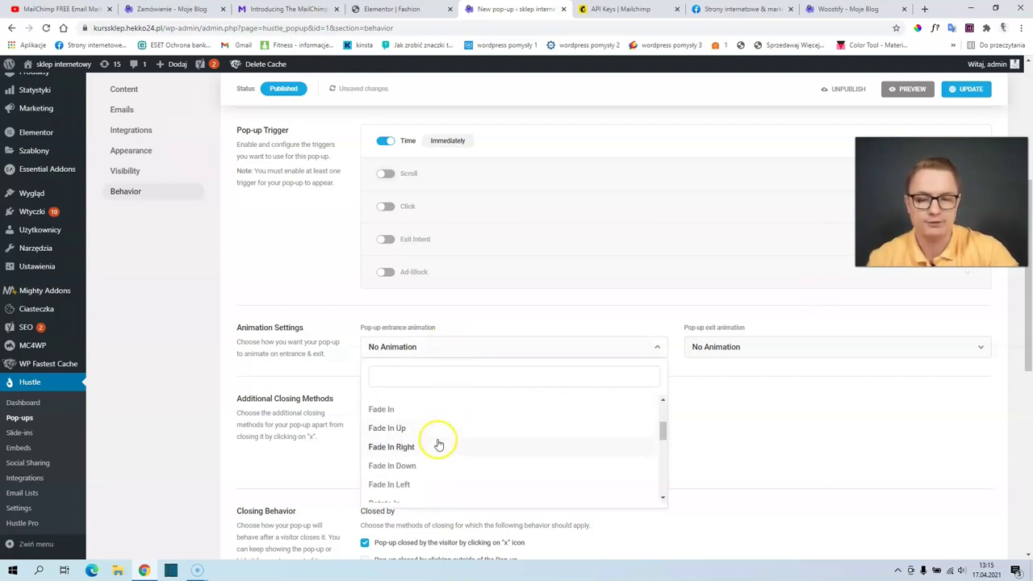
{"action": "left_click", "coordinate": [442, 434]}
{"action": "left_click", "coordinate": [744, 349]}
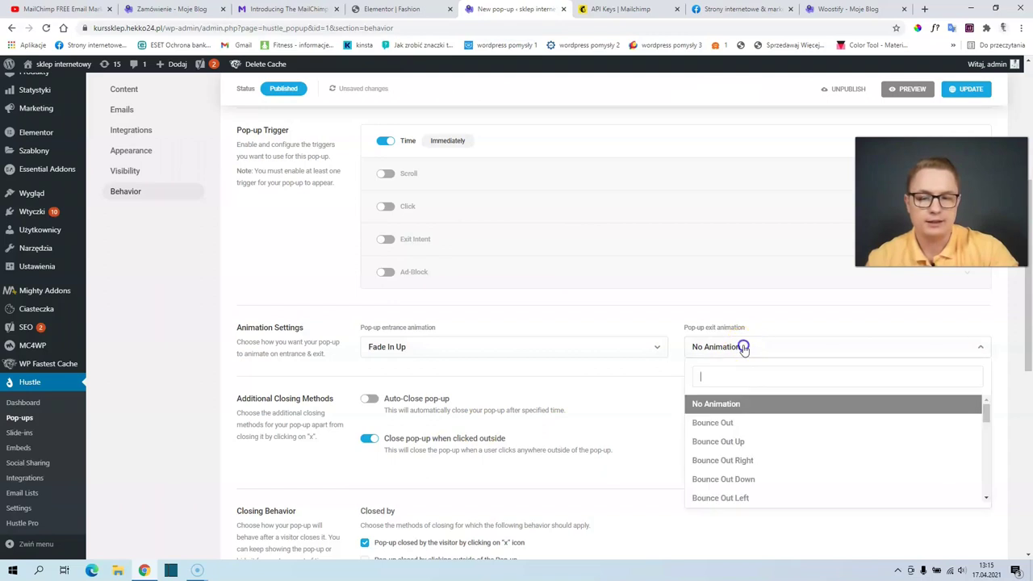
{"action": "scroll", "coordinate": [731, 462], "scroll_direction": "down", "scroll_amount": 3}
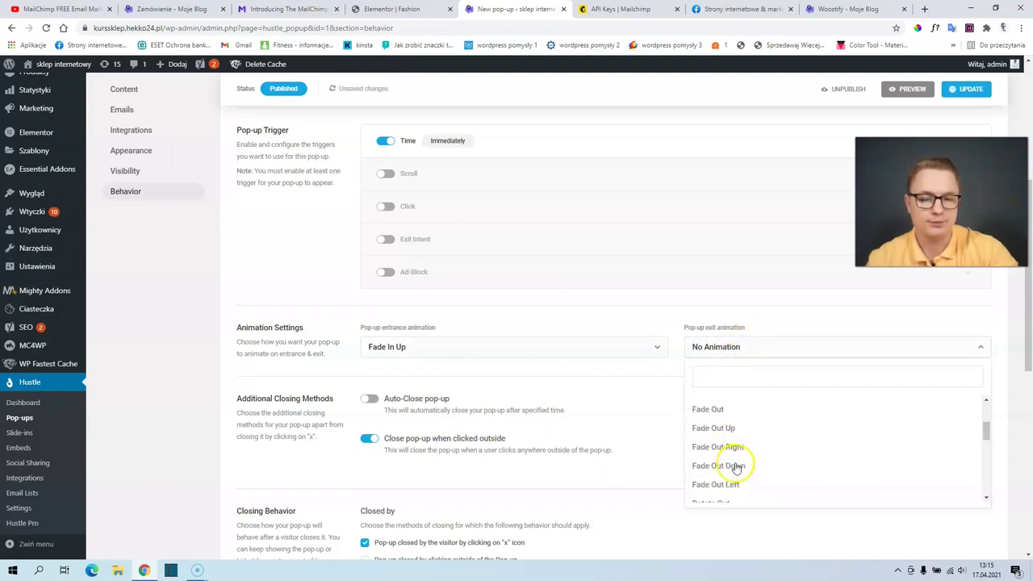
{"action": "left_click", "coordinate": [743, 467]}
{"action": "left_click", "coordinate": [983, 90]}
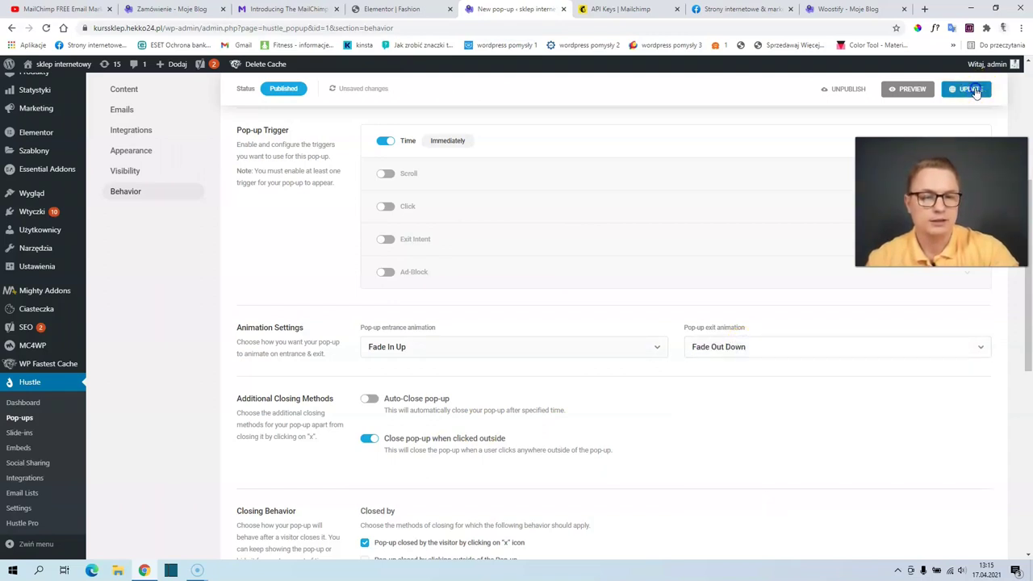
Preview the pop-up's entrance animation on the desktop site and close it to check the exit animation
{"action": "left_click", "coordinate": [911, 90]}
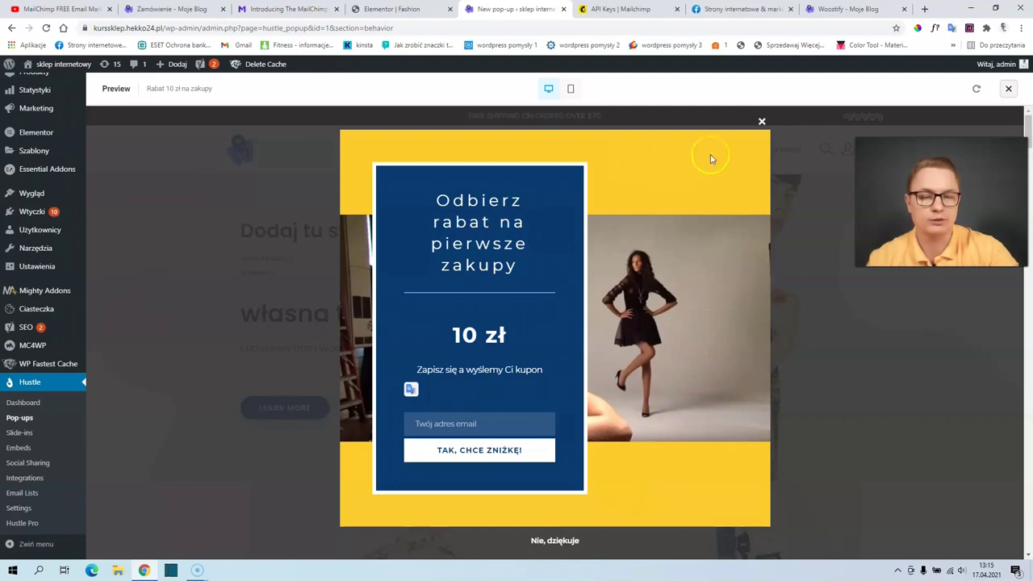
{"action": "left_click", "coordinate": [762, 122]}
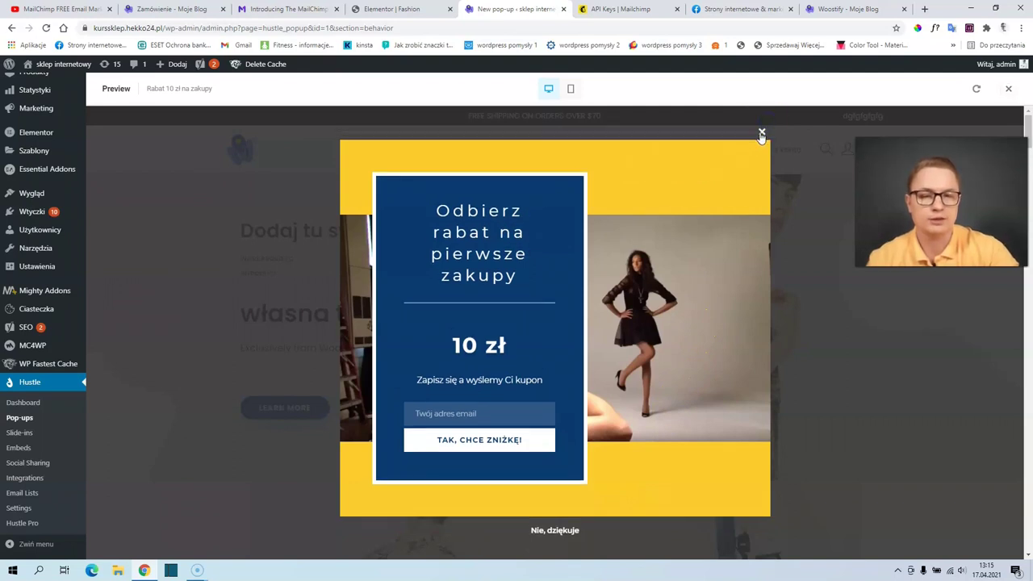
{"action": "left_click", "coordinate": [761, 133]}
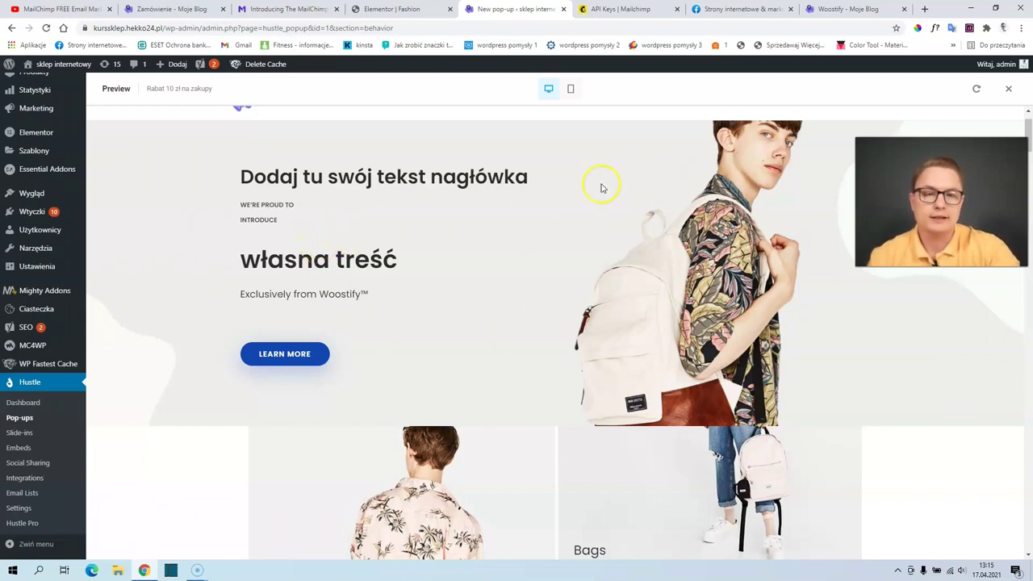
{"action": "left_click", "coordinate": [618, 10]}
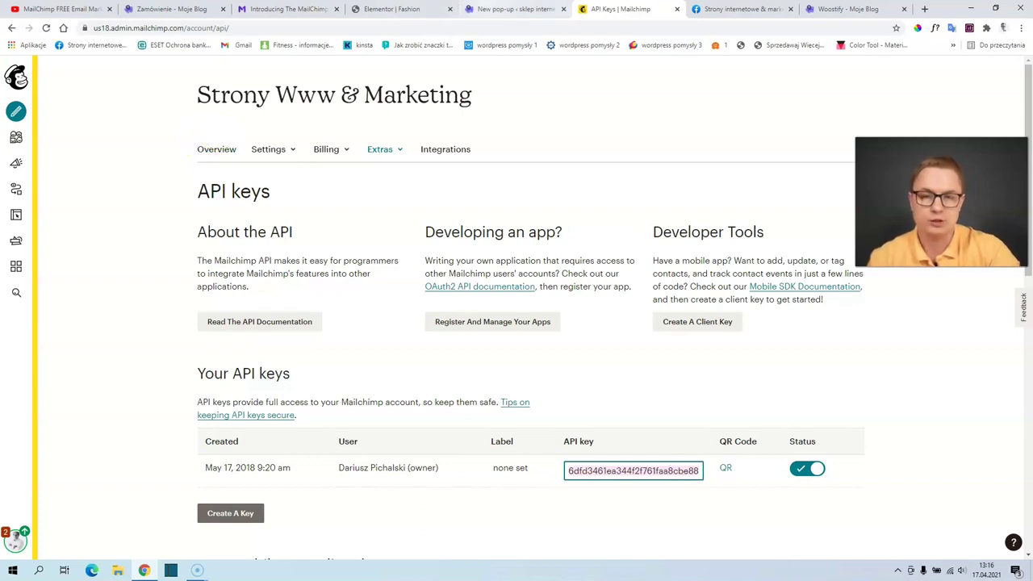
{"action": "left_click", "coordinate": [481, 8]}
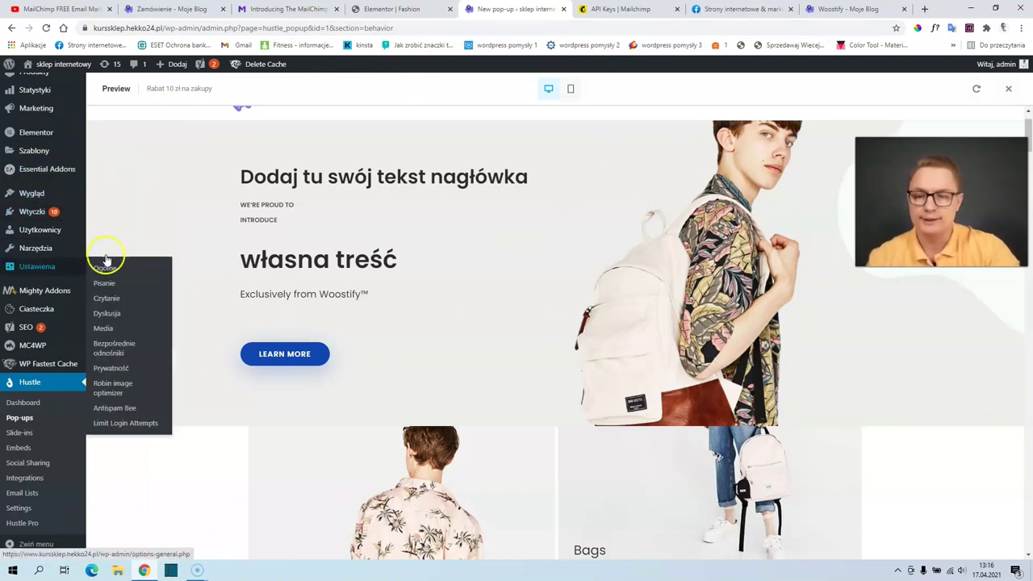
{"action": "scroll", "coordinate": [126, 252], "scroll_direction": "up", "scroll_amount": 2}
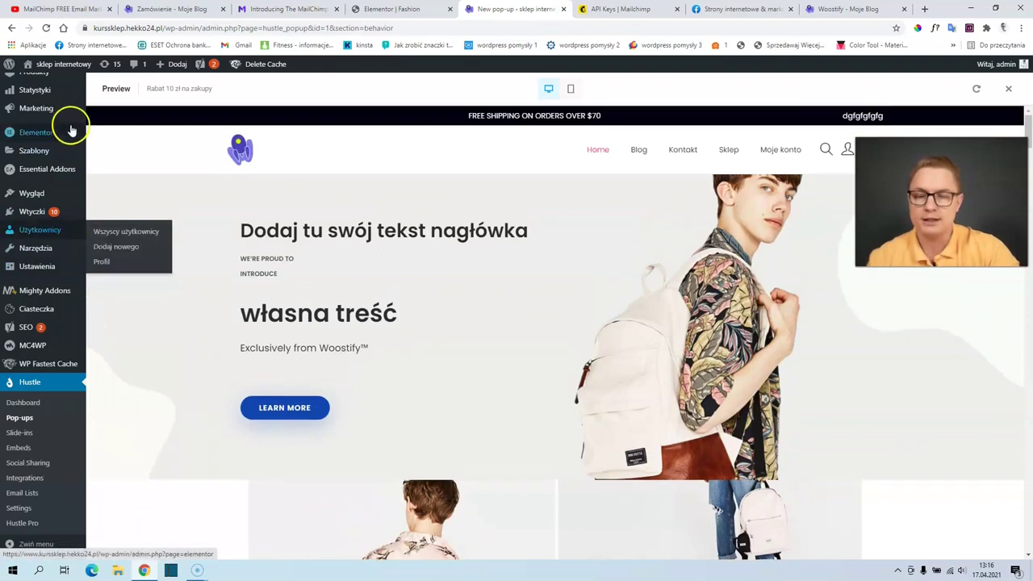
Add a new WooCommerce coupon with the code 10zl and a coupon value of 10 as a fixed cart discount
{"action": "mouse_move", "coordinate": [69, 117]}
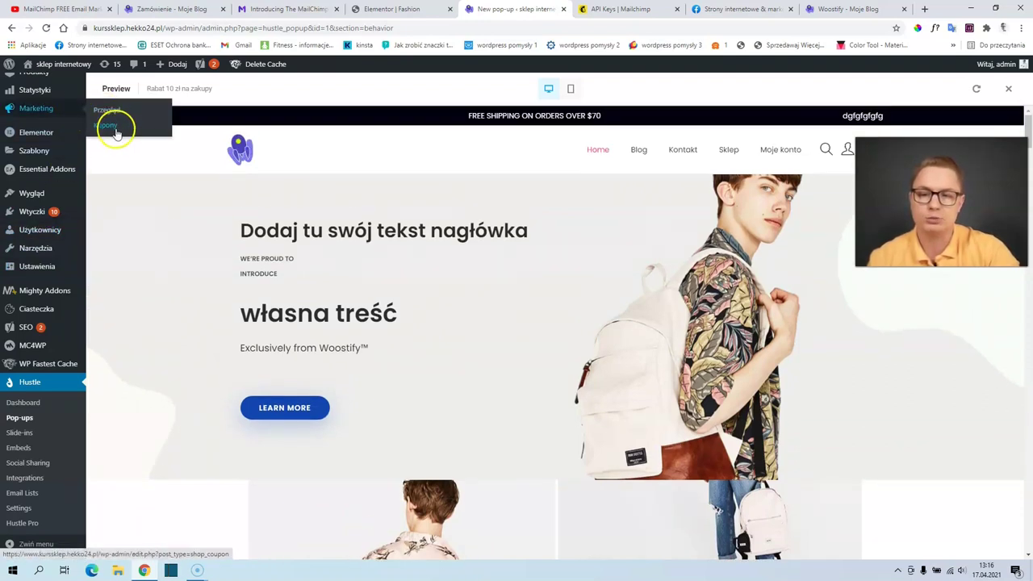
{"action": "left_click", "coordinate": [105, 124]}
{"action": "scroll", "coordinate": [456, 404], "scroll_direction": "down", "scroll_amount": 1}
{"action": "left_click", "coordinate": [465, 364]}
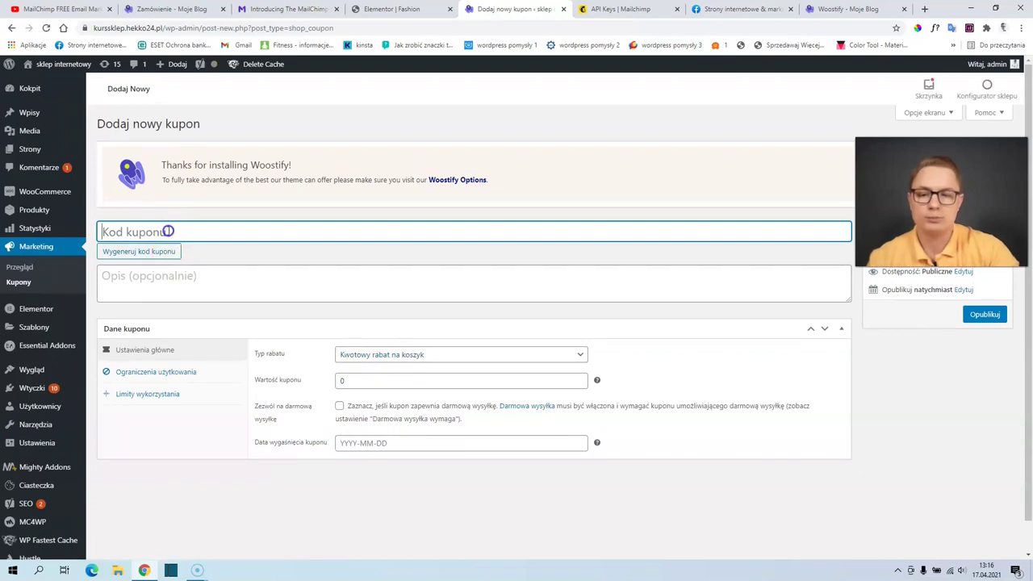
{"action": "type", "text": "10zl"}
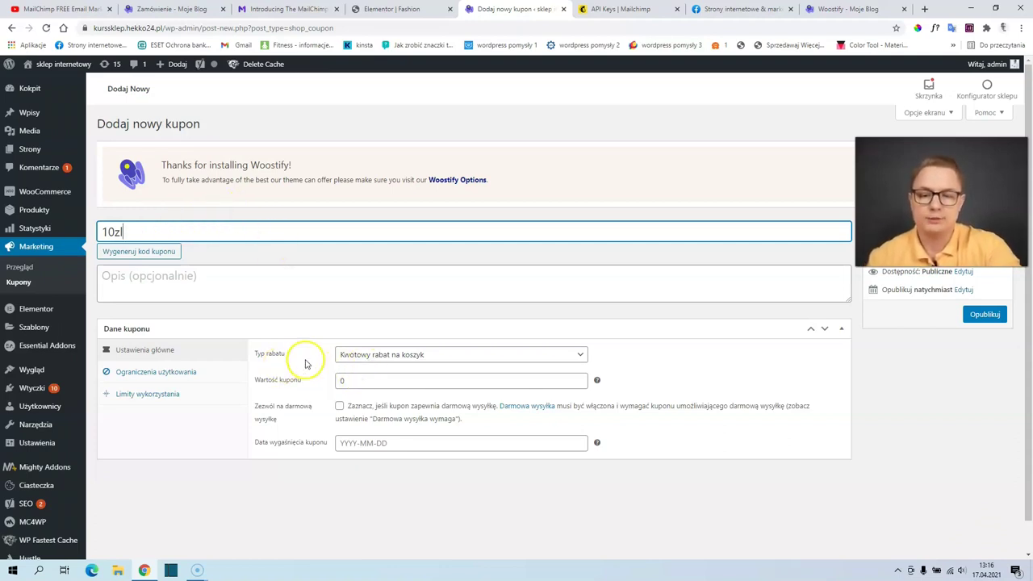
{"action": "left_click", "coordinate": [358, 383]}
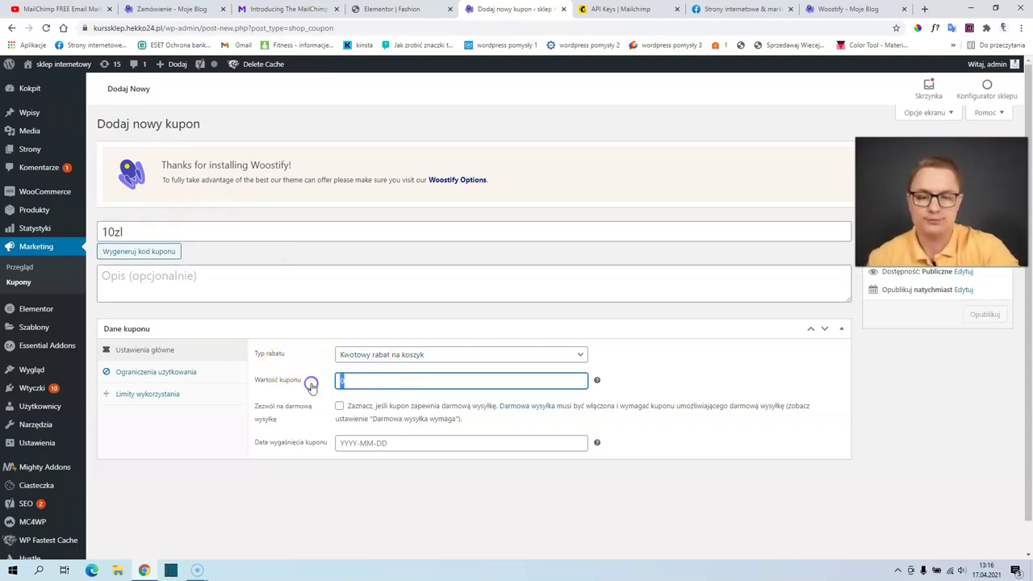
{"action": "type", "text": "10"}
{"action": "left_click", "coordinate": [323, 363]}
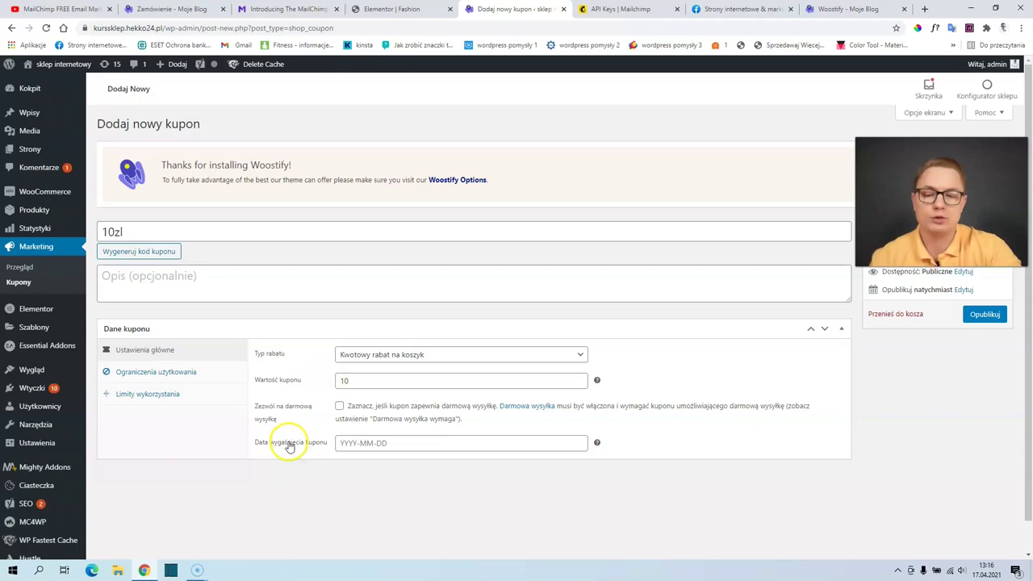
Set the coupon's usage limit per user to 1, leaving its usage restrictions empty, and publish the coupon
{"action": "left_click", "coordinate": [200, 376]}
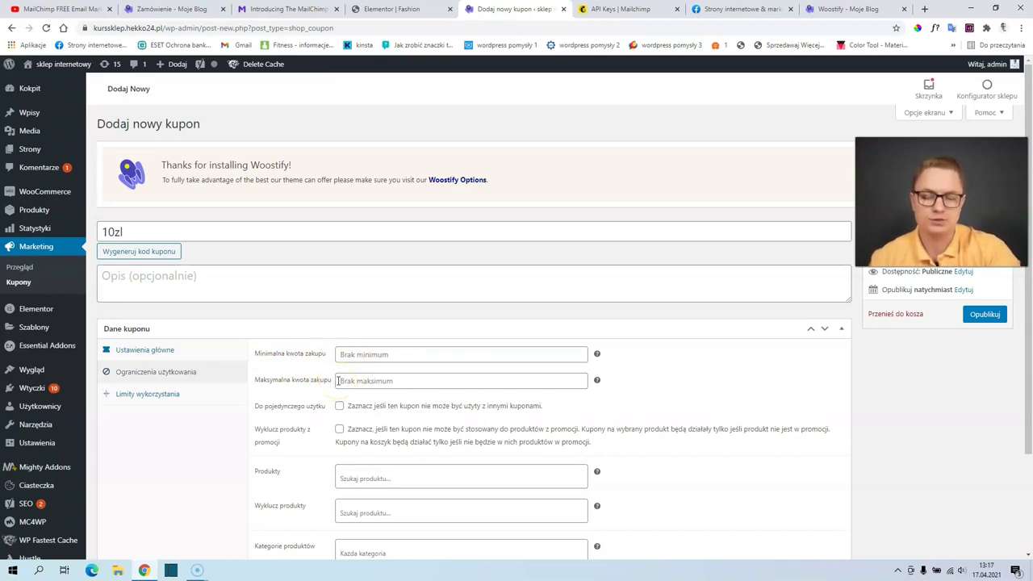
{"action": "scroll", "coordinate": [334, 392], "scroll_direction": "down", "scroll_amount": 2}
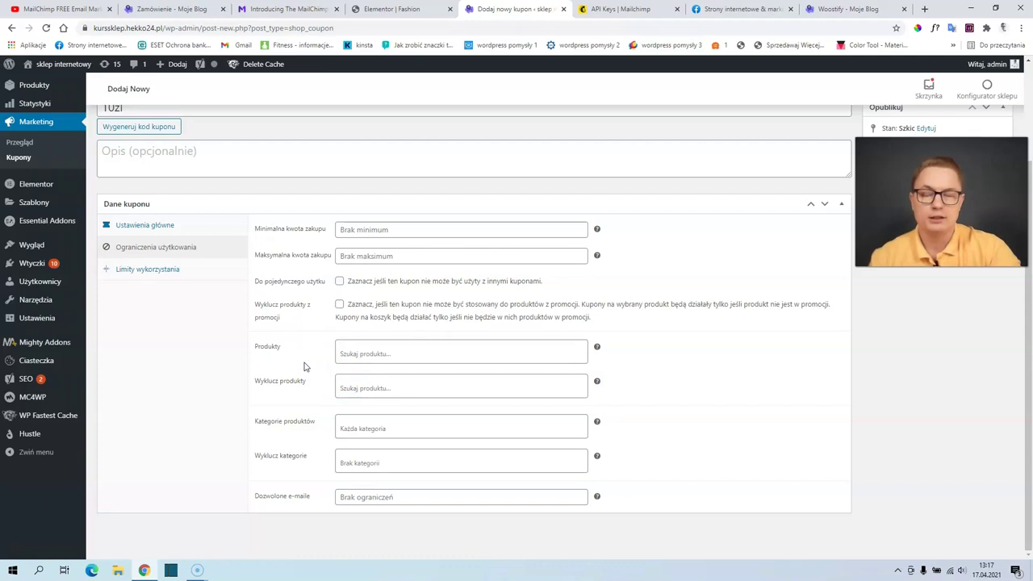
{"action": "left_click", "coordinate": [159, 268]}
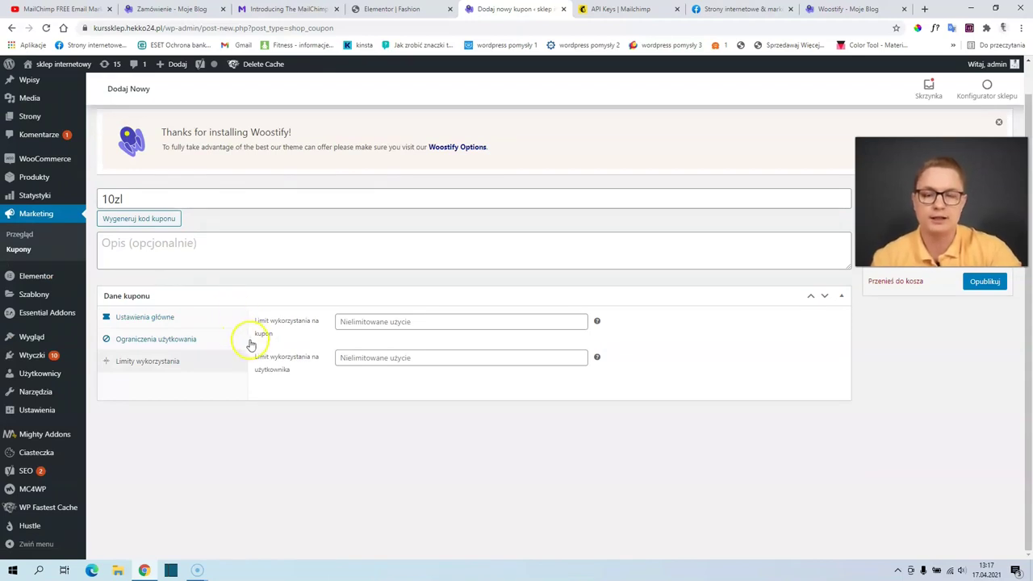
{"action": "left_click", "coordinate": [369, 360]}
{"action": "type", "text": "1"}
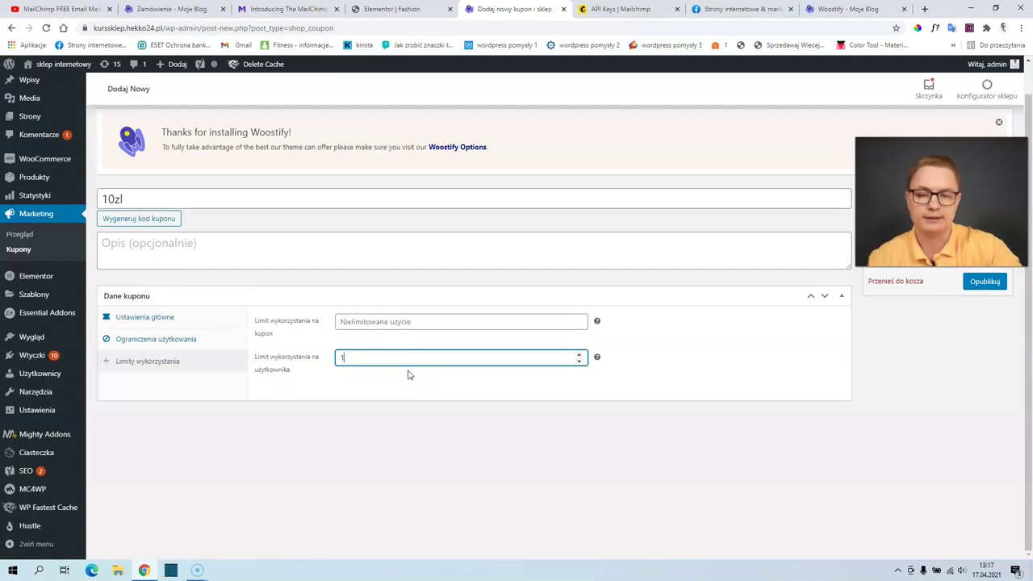
{"action": "left_click", "coordinate": [404, 358]}
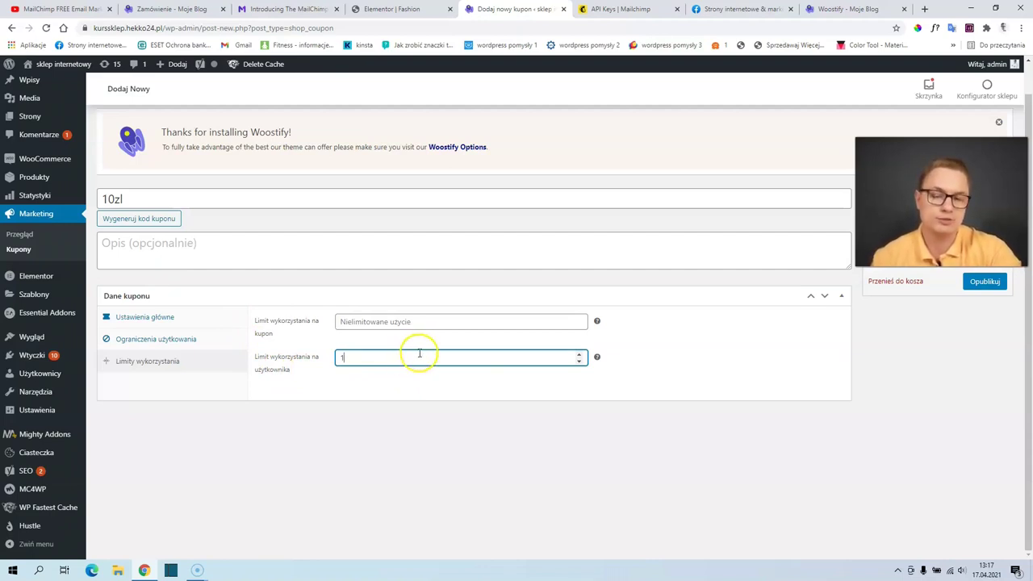
{"action": "mouse_move", "coordinate": [598, 358]}
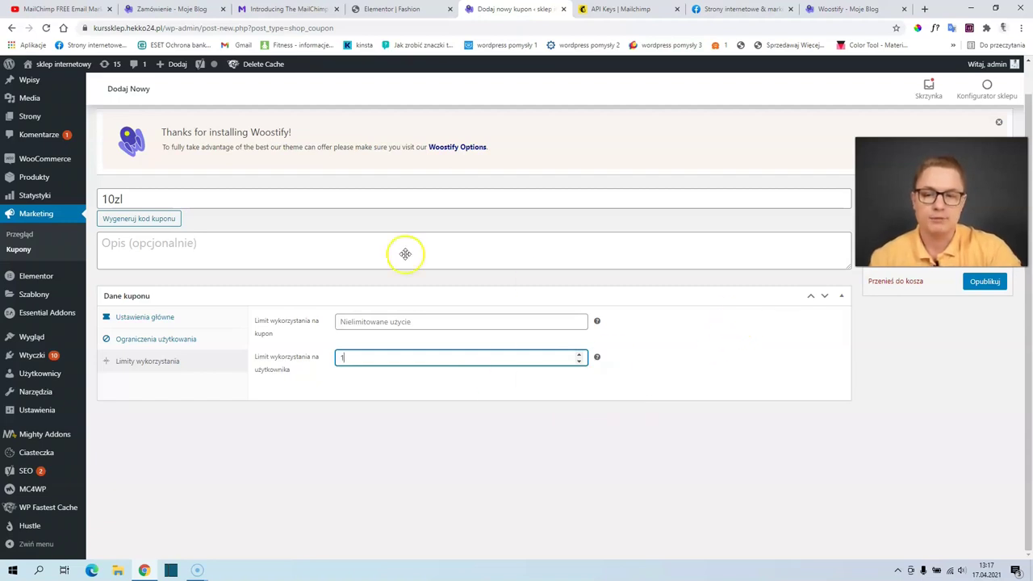
{"action": "left_click", "coordinate": [985, 283]}
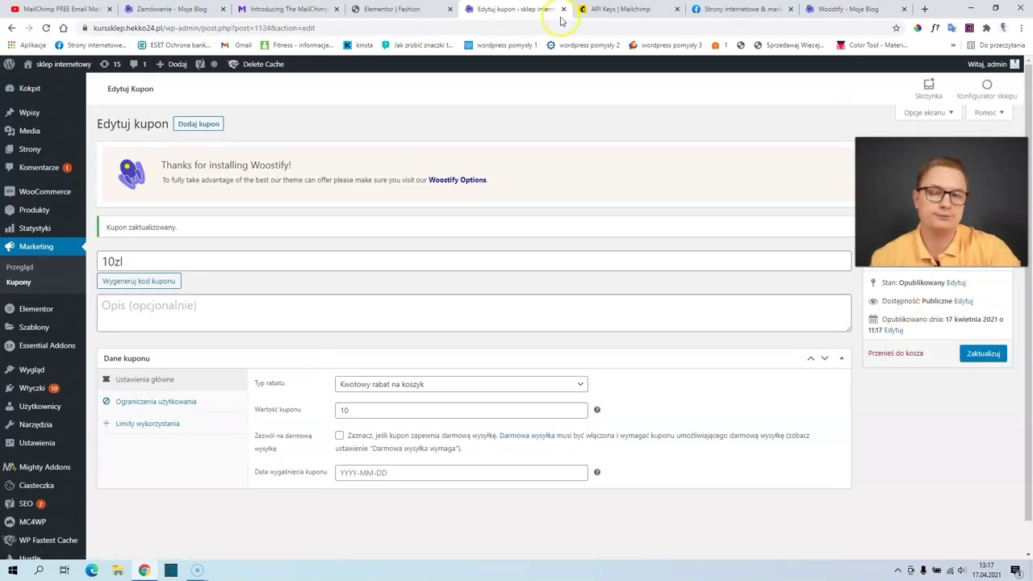
Switch to Mailchimp, start creating an automated email, and review the E-Commerce and Featured automation types
{"action": "left_click", "coordinate": [592, 16]}
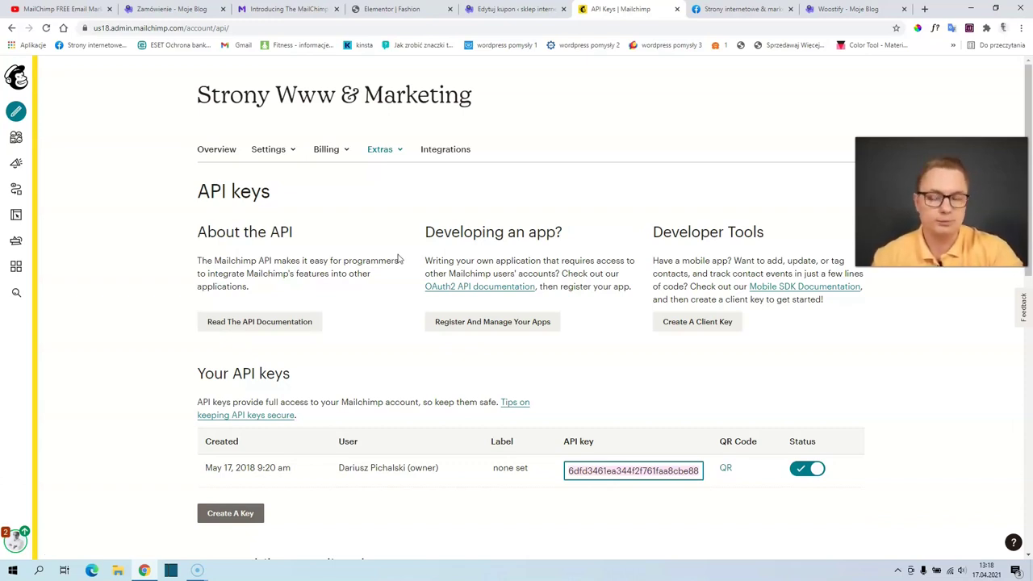
{"action": "left_click", "coordinate": [16, 111]}
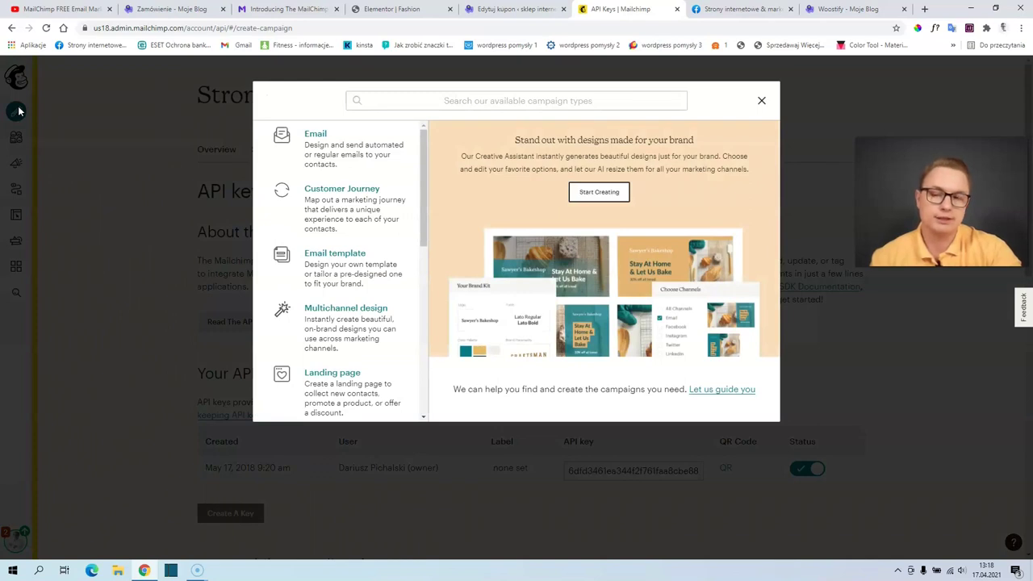
{"action": "left_click", "coordinate": [319, 149]}
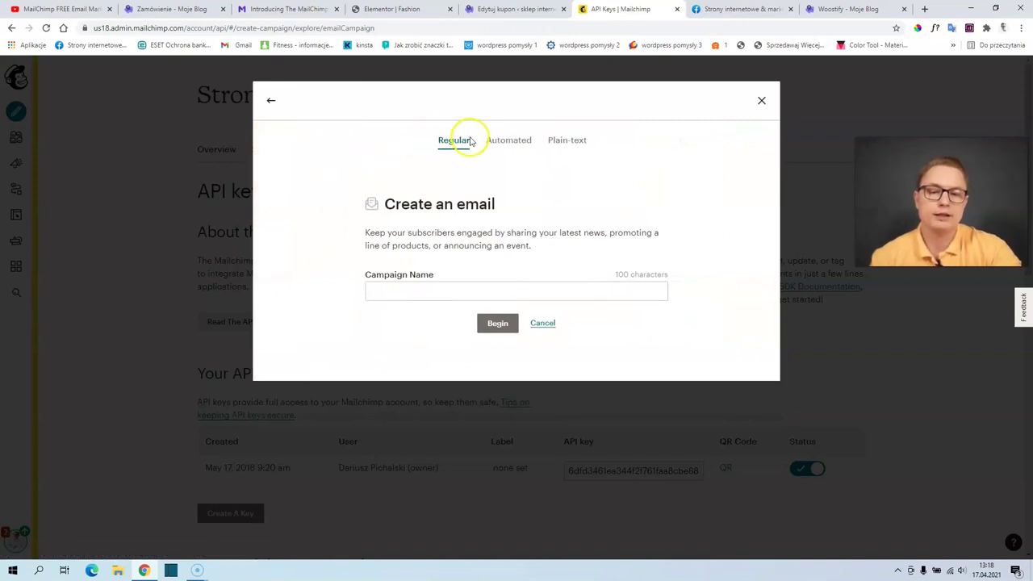
{"action": "left_click", "coordinate": [495, 144]}
{"action": "left_click", "coordinate": [417, 224]}
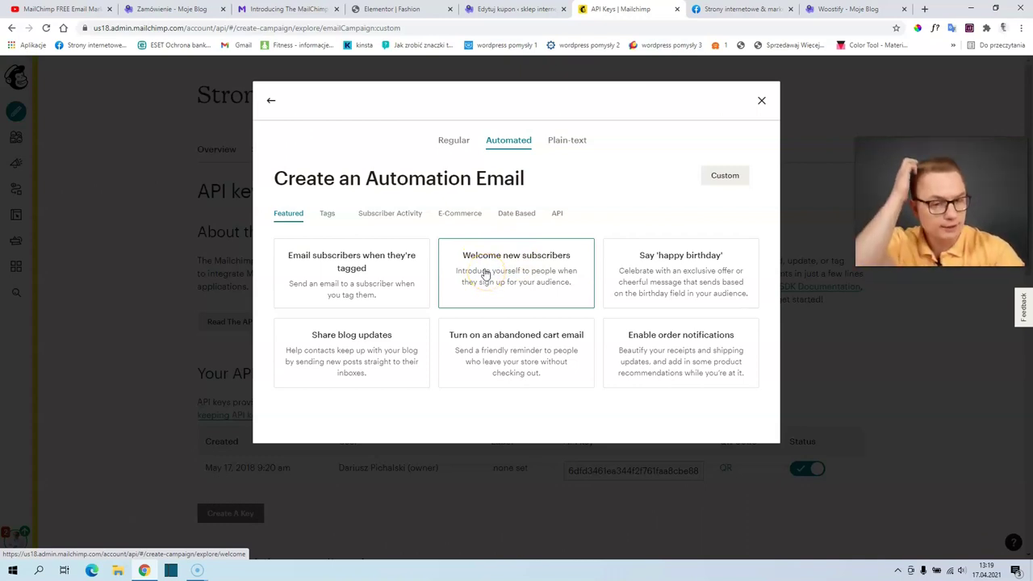
{"action": "left_click", "coordinate": [462, 216]}
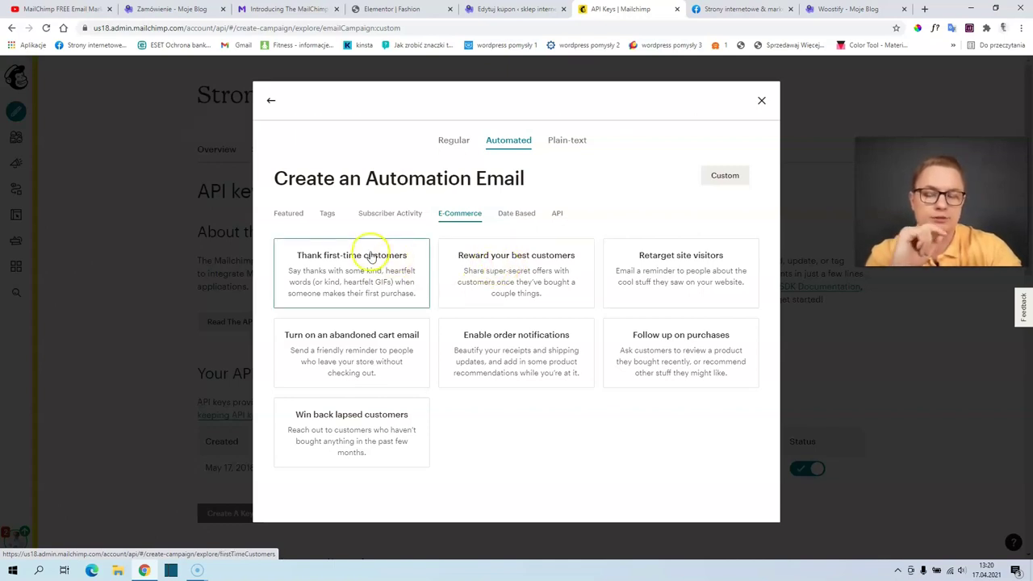
{"action": "left_click", "coordinate": [286, 213]}
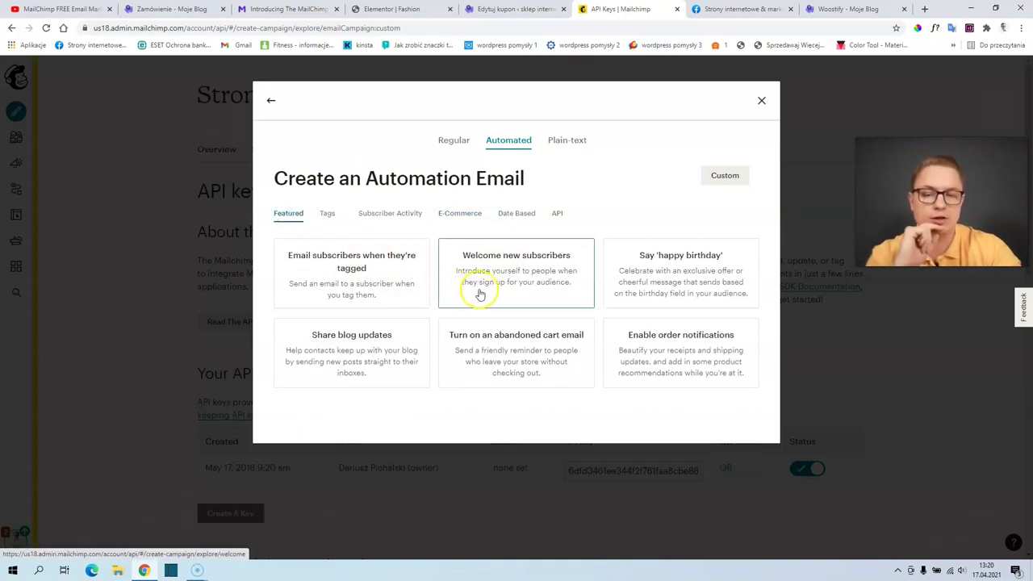
Create a single-email "Welcome new subscribers" automation named "Twój rabat 10 zł" for the strony www & marketing audience
{"action": "left_click", "coordinate": [514, 262]}
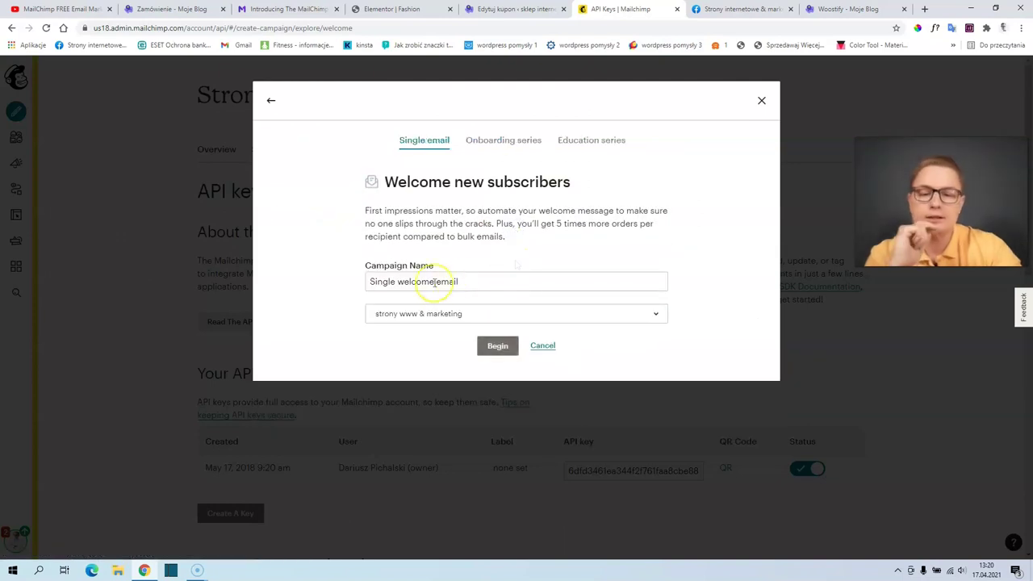
{"action": "left_click", "coordinate": [474, 281]}
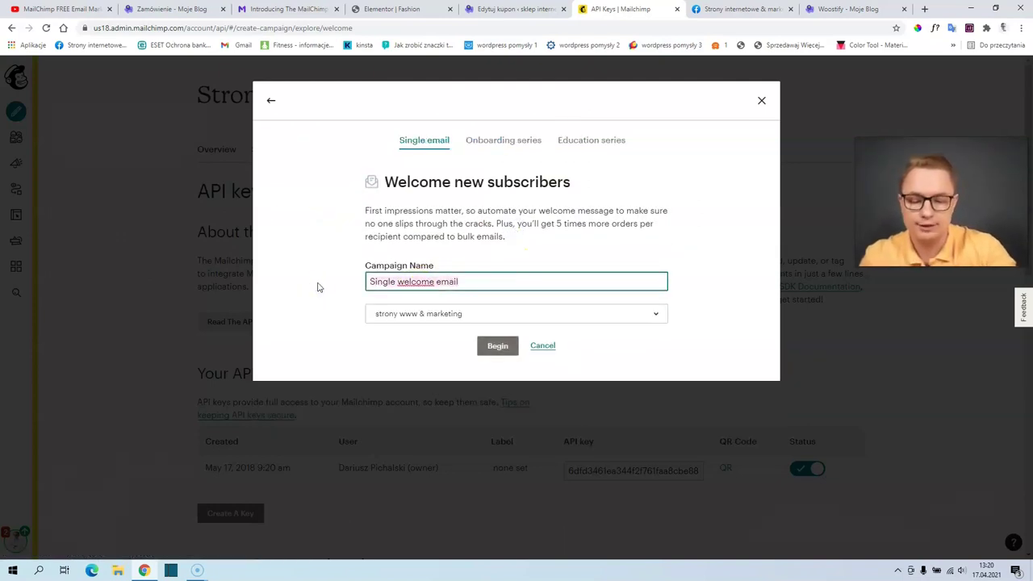
{"action": "key", "text": "ctrl+a"}
{"action": "type", "text": "Twó"}
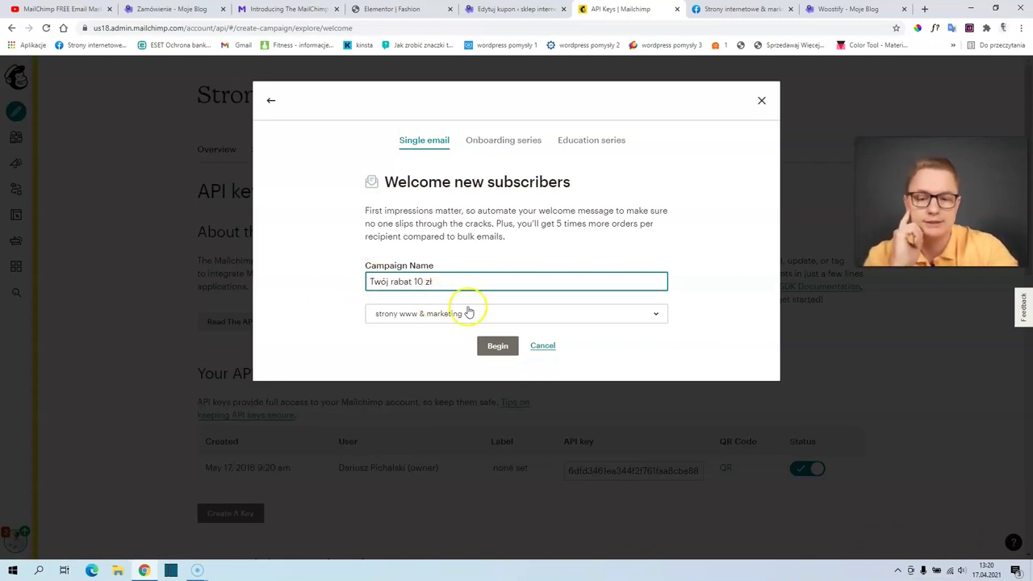
{"action": "left_click", "coordinate": [498, 355]}
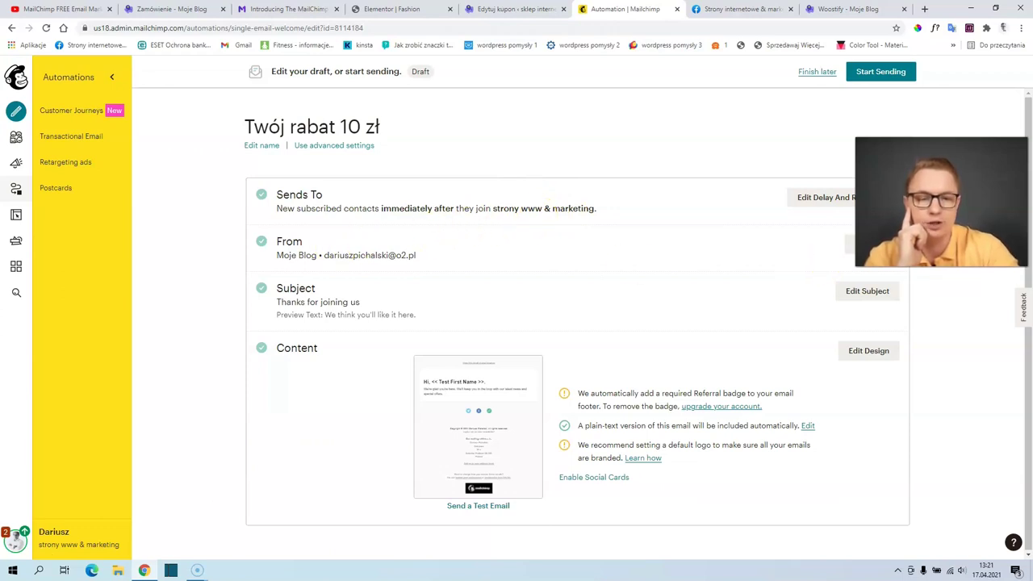
Set the campaign's From name to "Mój sklep na woocommerce" and save it
{"action": "left_click", "coordinate": [850, 251]}
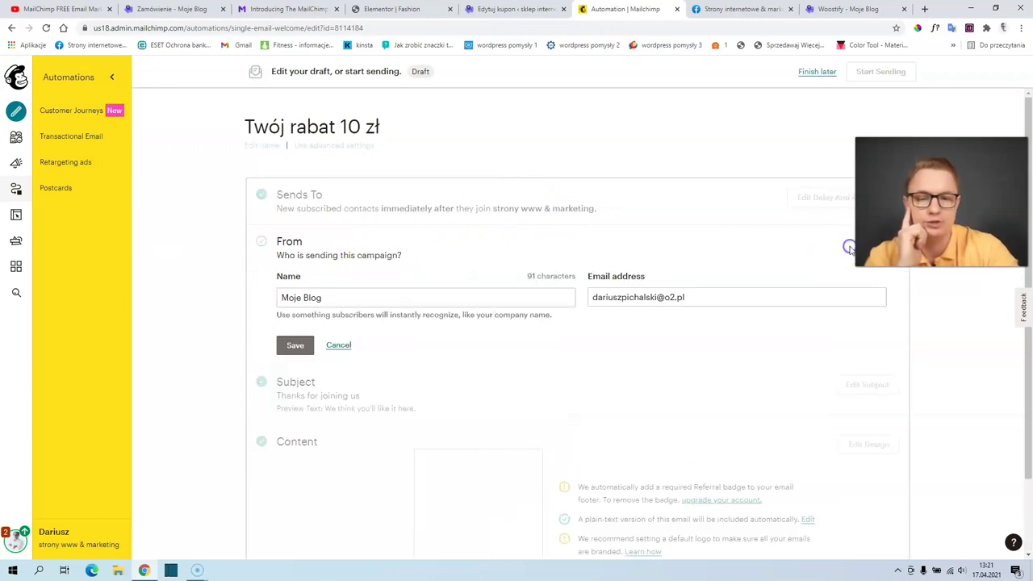
{"action": "left_click", "coordinate": [344, 299]}
{"action": "type", "text": "Mój sklep na woocommerce"}
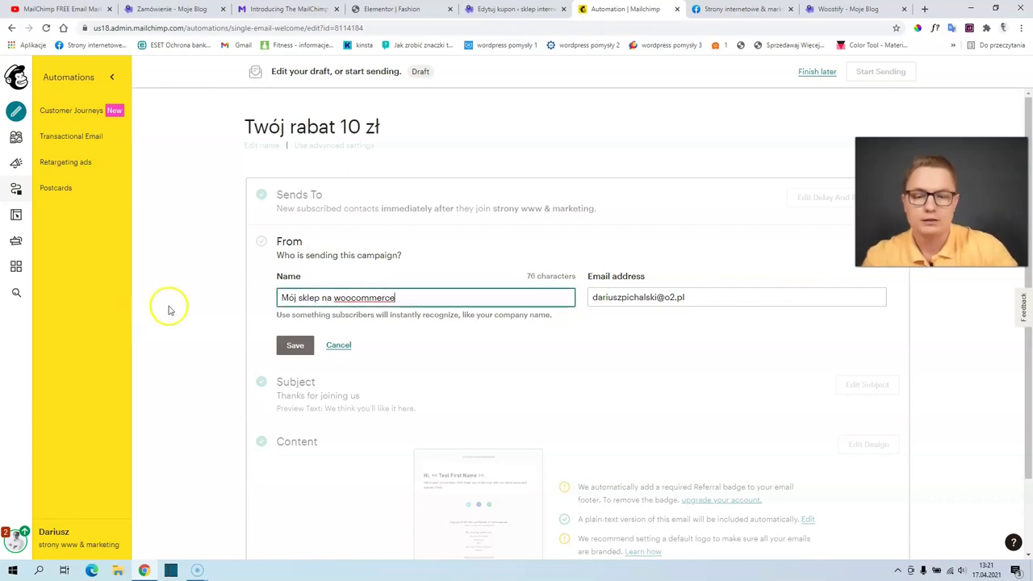
{"action": "scroll", "coordinate": [485, 288], "scroll_direction": "down", "scroll_amount": 1}
{"action": "left_click", "coordinate": [296, 257]}
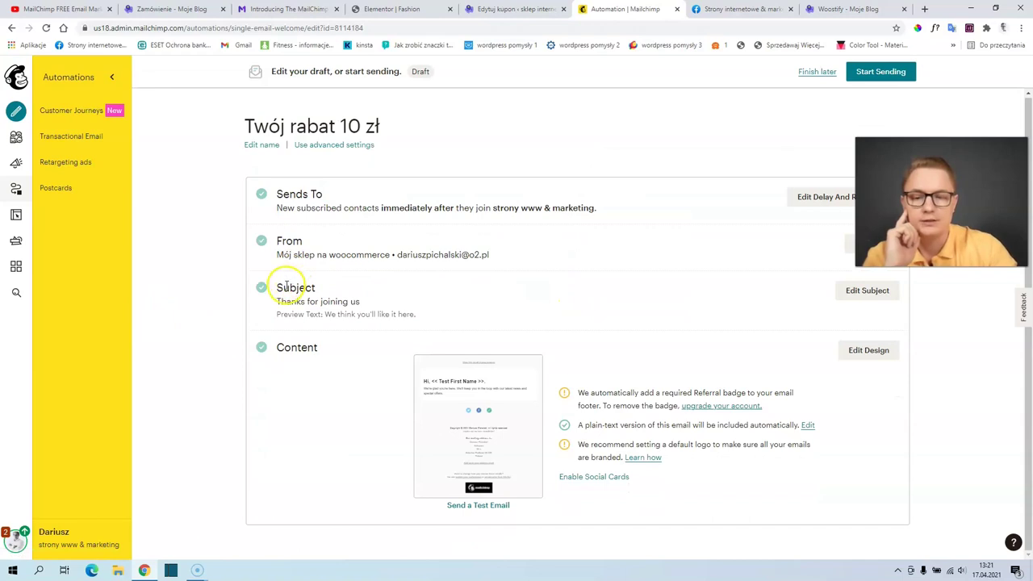
Set the email subject to "Odbierz swoje 10zł" and the preview text to "Oto Twój rabat", and save them
{"action": "left_click", "coordinate": [867, 291]}
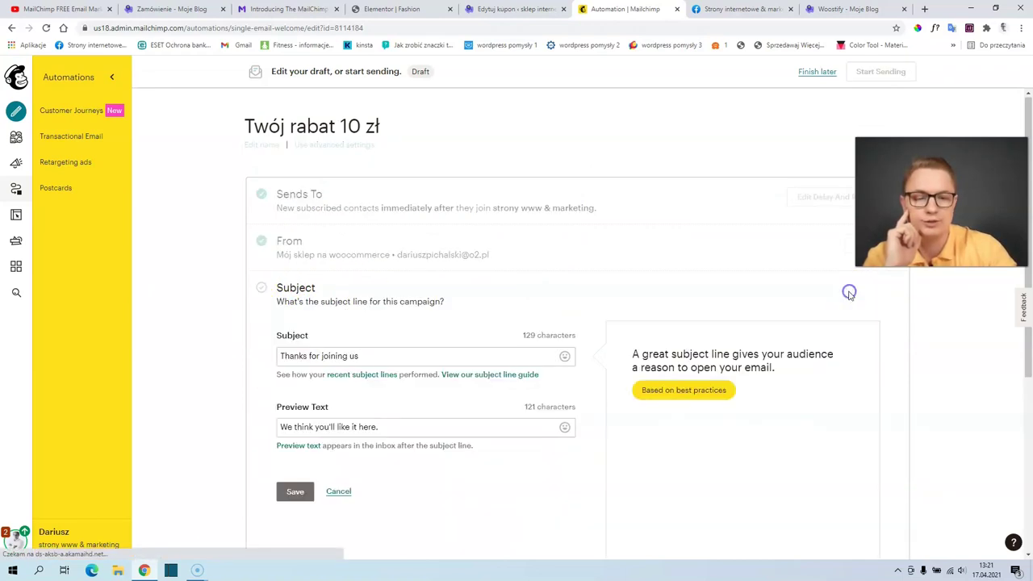
{"action": "left_click", "coordinate": [393, 355]}
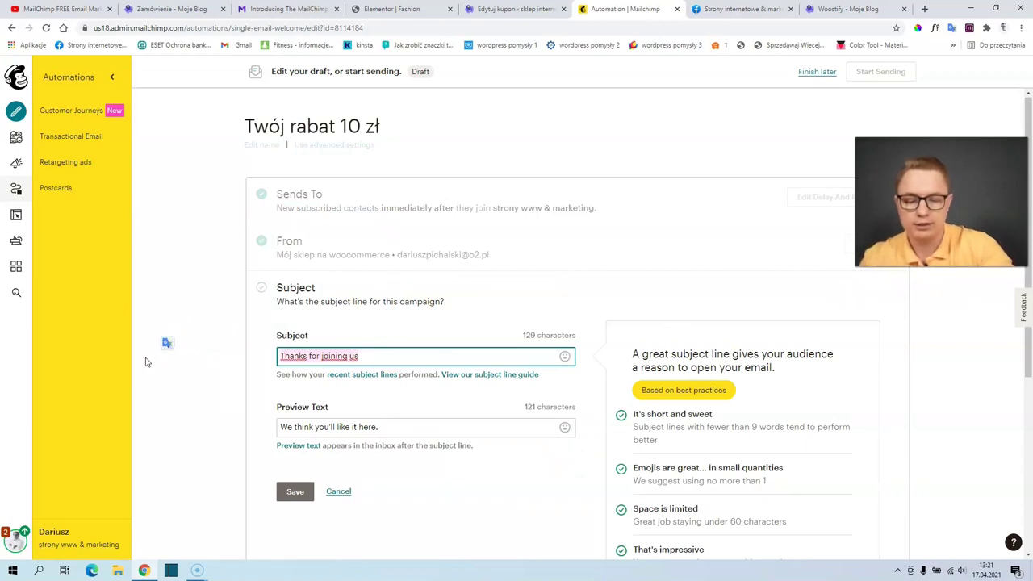
{"action": "key", "text": "ctrl+a"}
{"action": "type", "text": "O"}
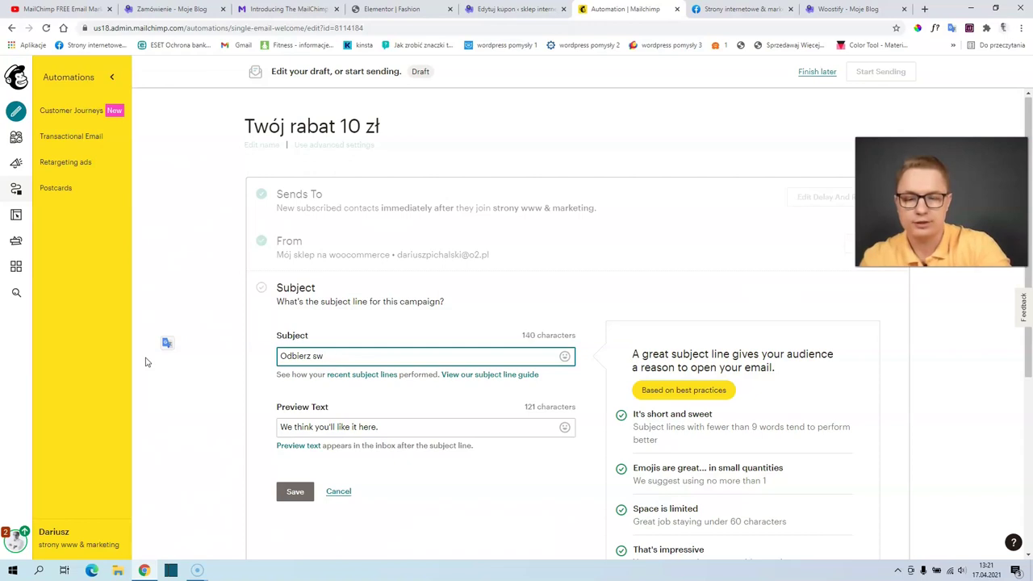
{"action": "type", "text": "dbierz swoje 10zł"}
{"action": "key", "text": "Tab"}
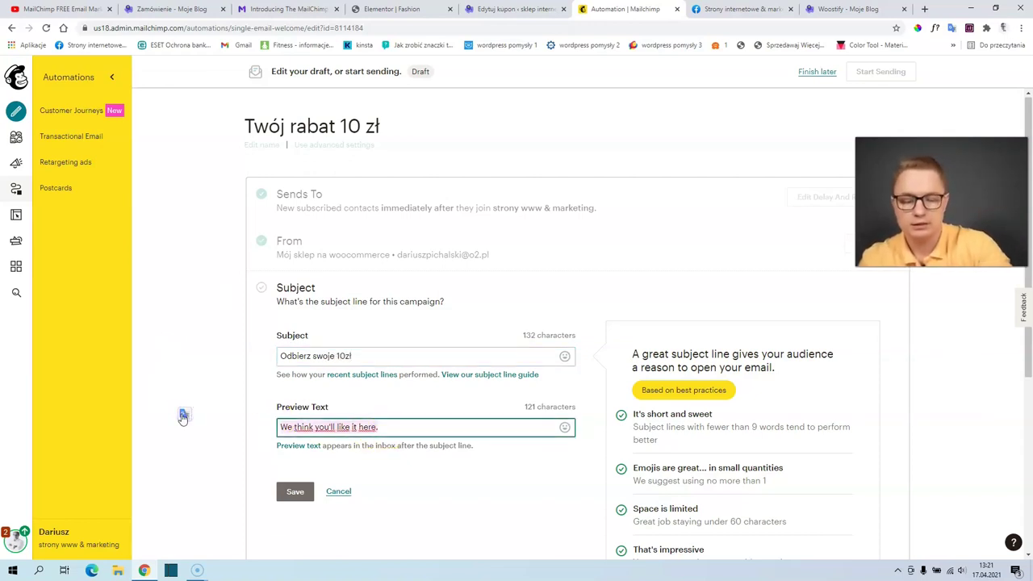
{"action": "type", "text": "Oto Twój rabat"}
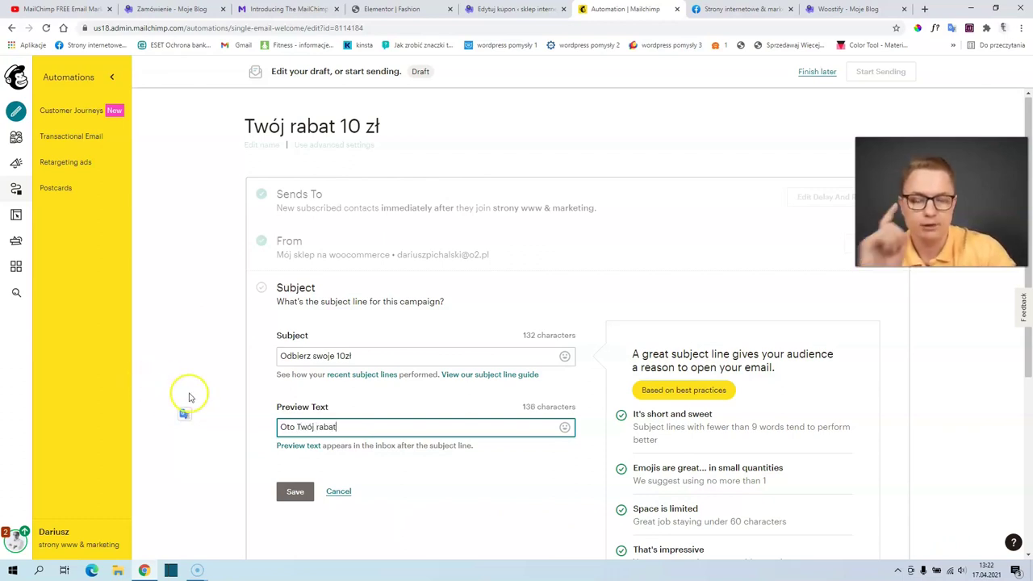
{"action": "left_click", "coordinate": [288, 491]}
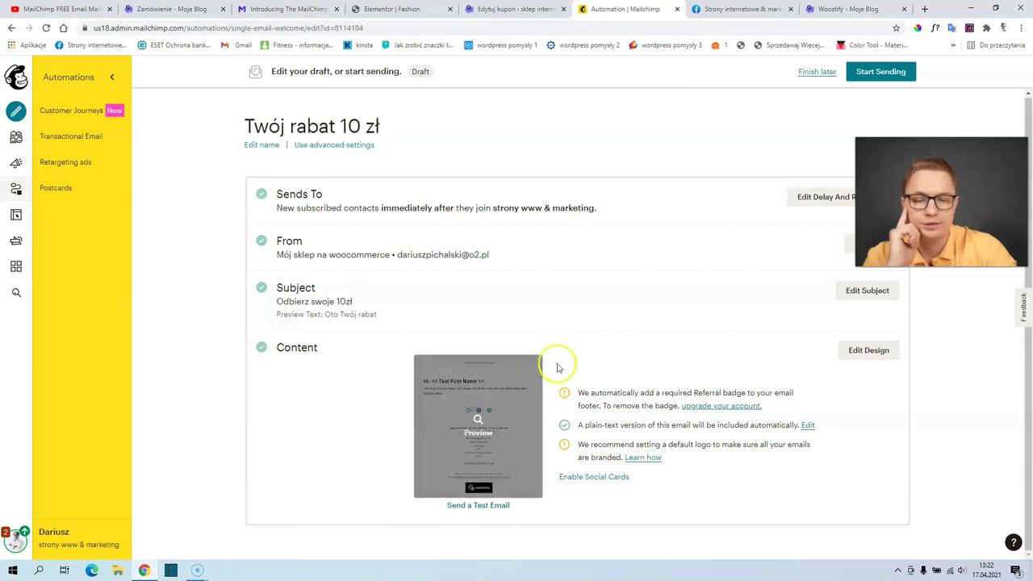
In the email design, rewrite the text block with the heading "Cześć, dzięki za zapis na nasz newsletter" and the body "Poniżej Twój rabat"
{"action": "left_click", "coordinate": [867, 352]}
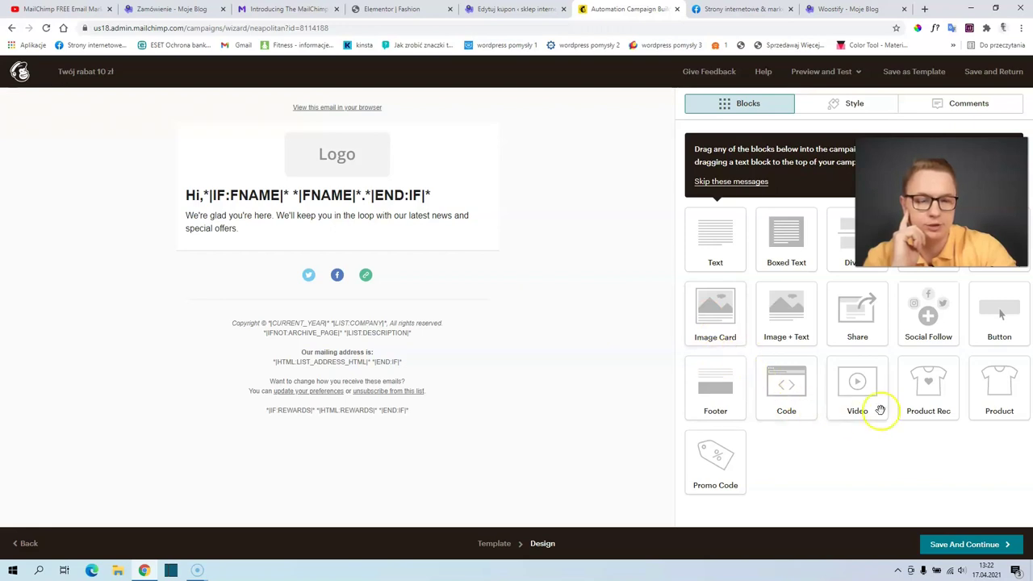
{"action": "left_click_drag", "start_coordinate": [772, 376], "coordinate": [747, 341]}
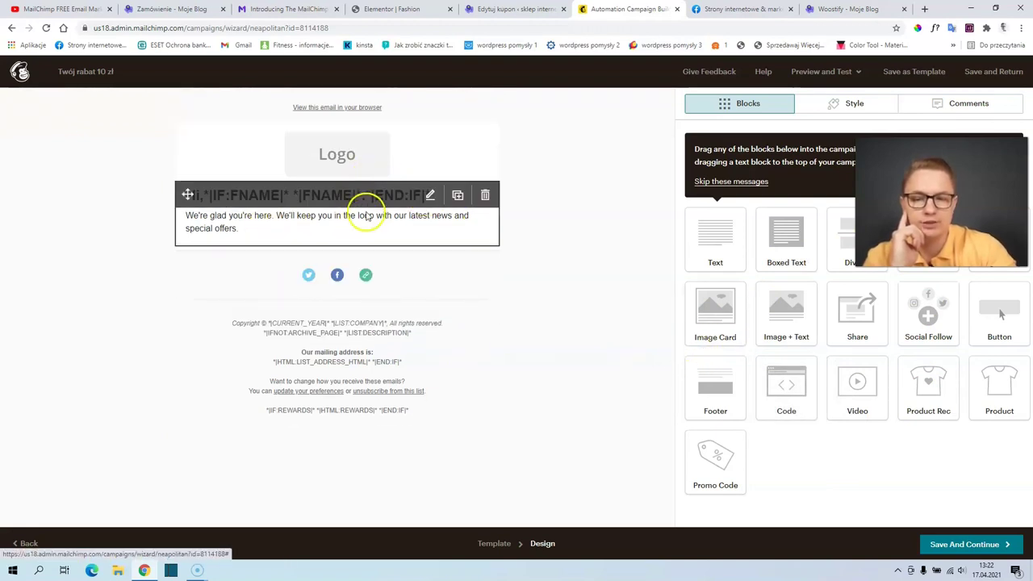
{"action": "left_click", "coordinate": [432, 197]}
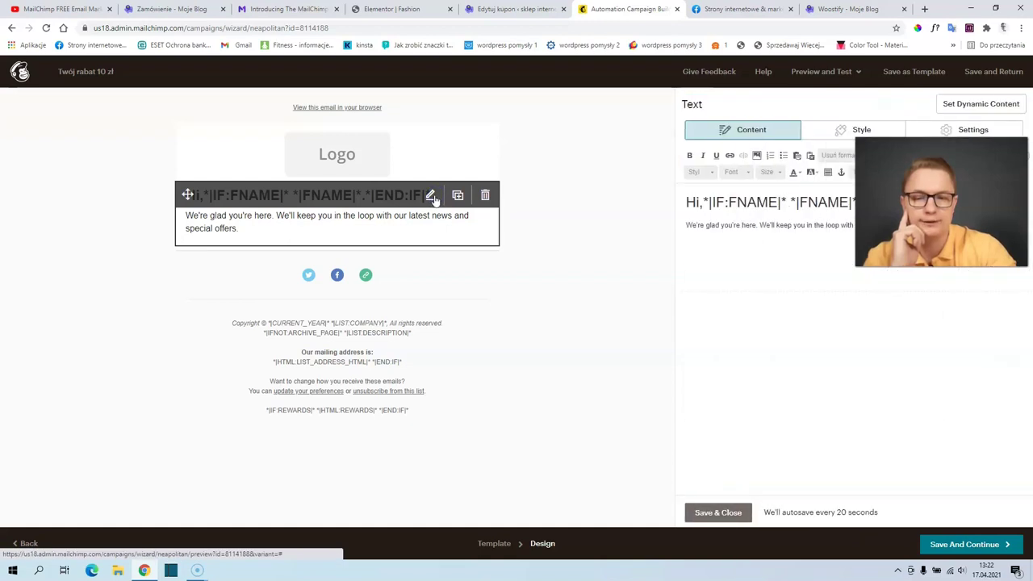
{"action": "left_click", "coordinate": [890, 198]}
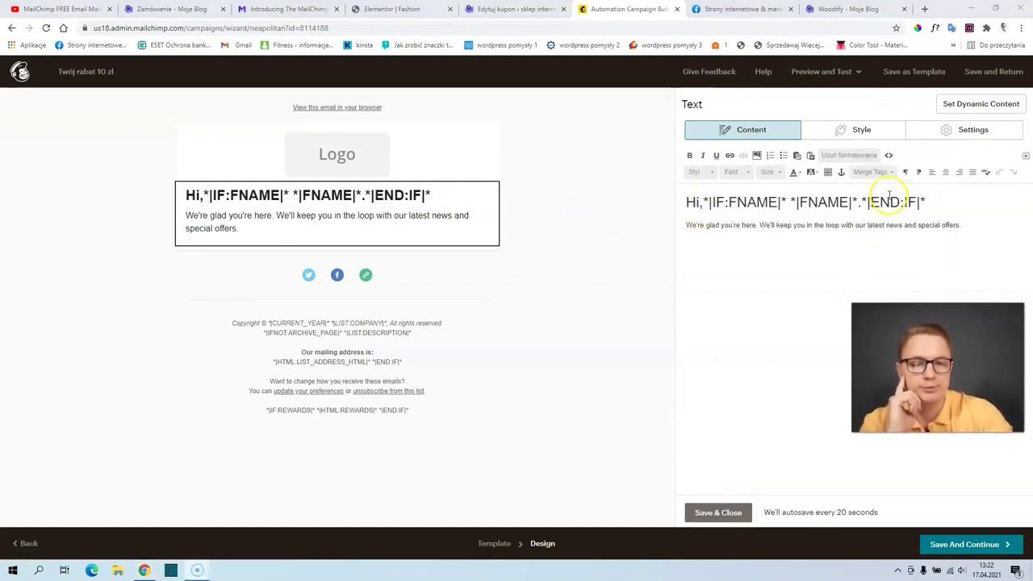
{"action": "triple_click", "coordinate": [673, 199]}
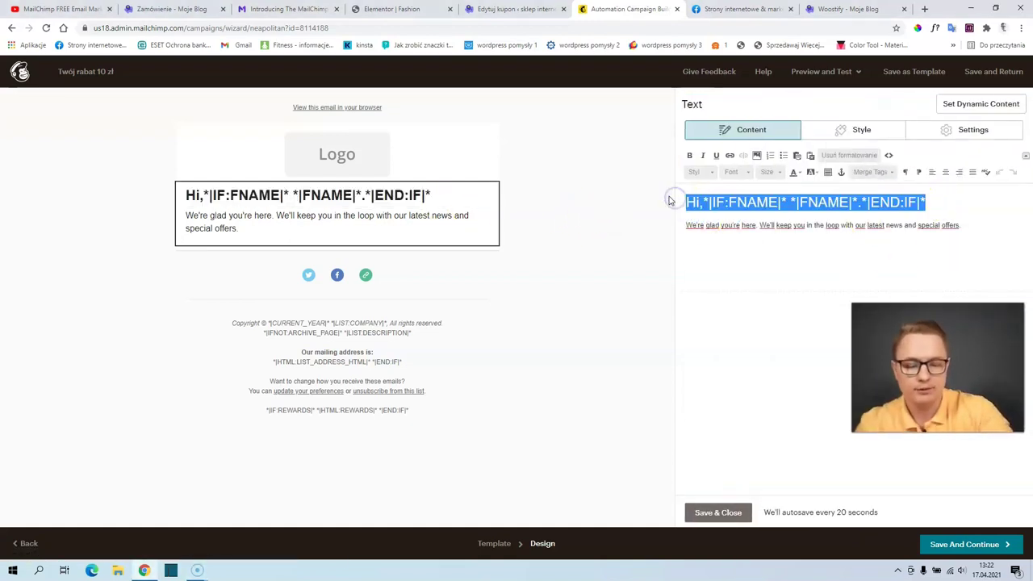
{"action": "type", "text": "Cześć, d"}
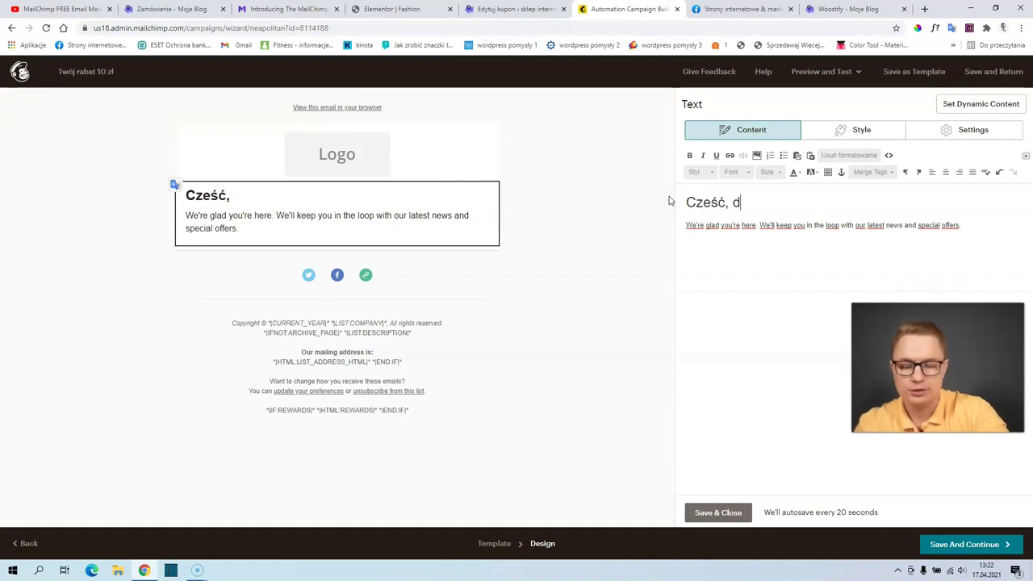
{"action": "type", "text": "zięki za a"}
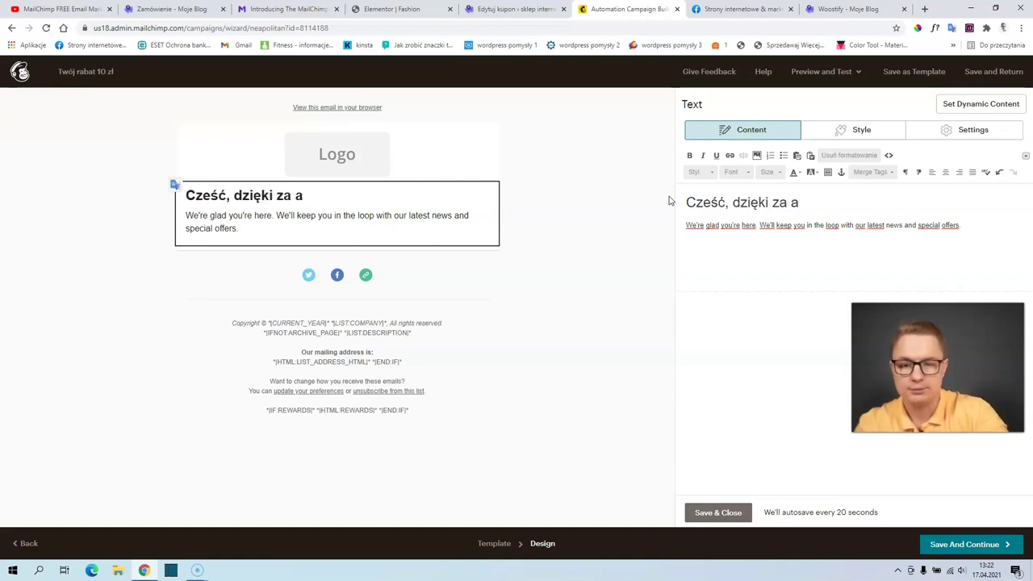
{"action": "key", "text": "BackSpace"}
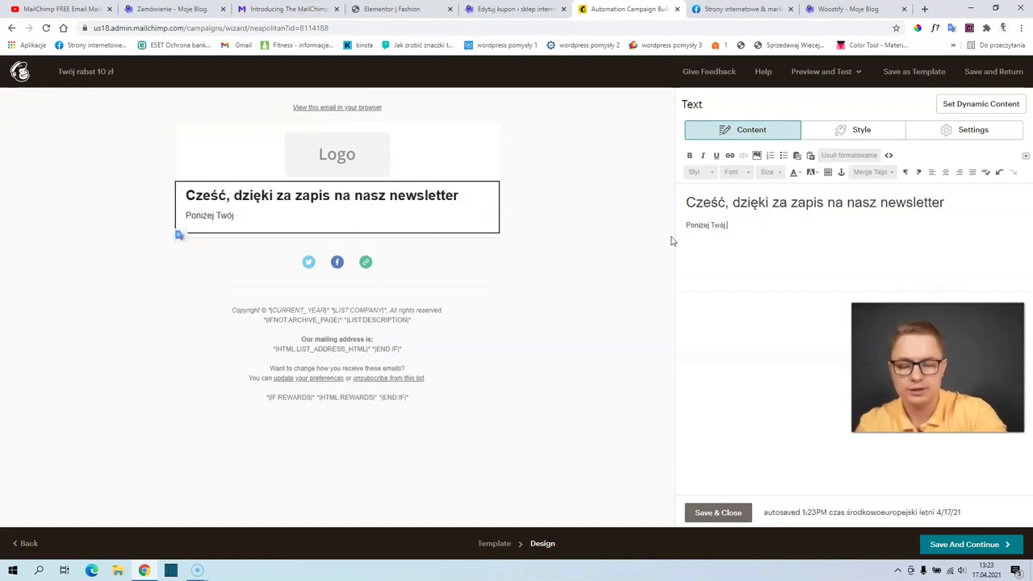
{"action": "type", "text": "rabat"}
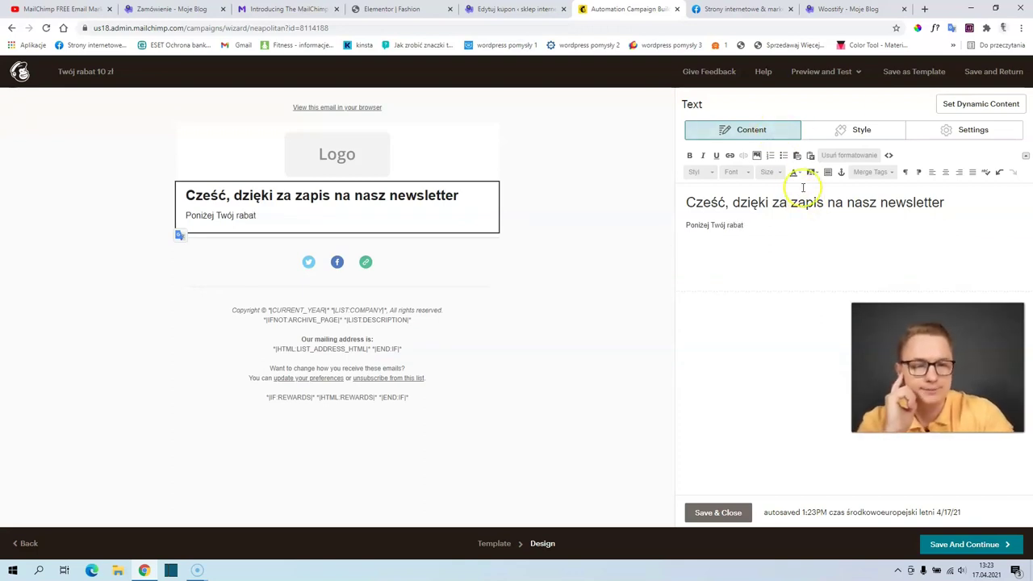
{"action": "left_click", "coordinate": [721, 513]}
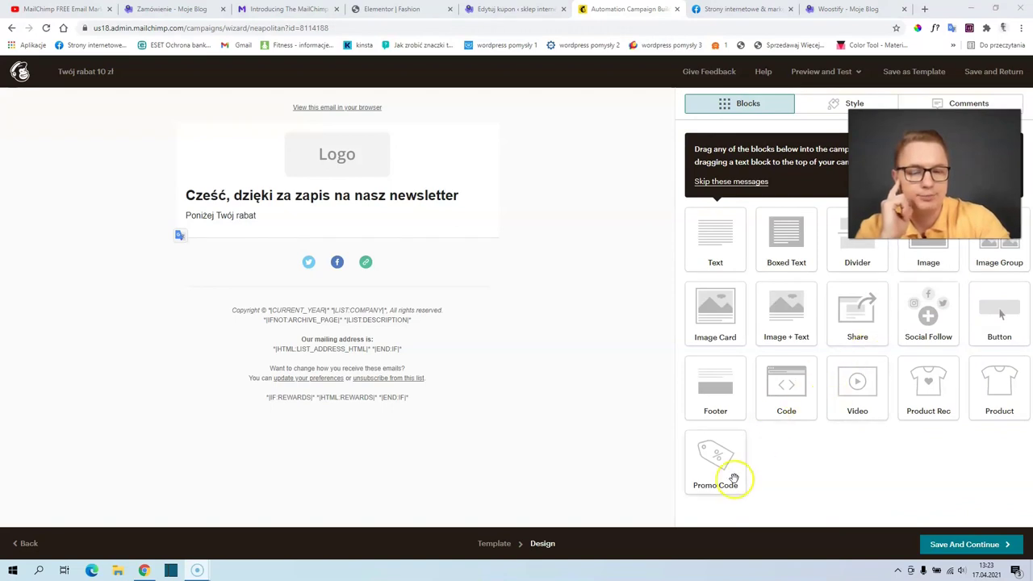
Add a Promo Code block to the email directly below the text block
{"action": "left_click_drag", "start_coordinate": [722, 470], "coordinate": [346, 223]}
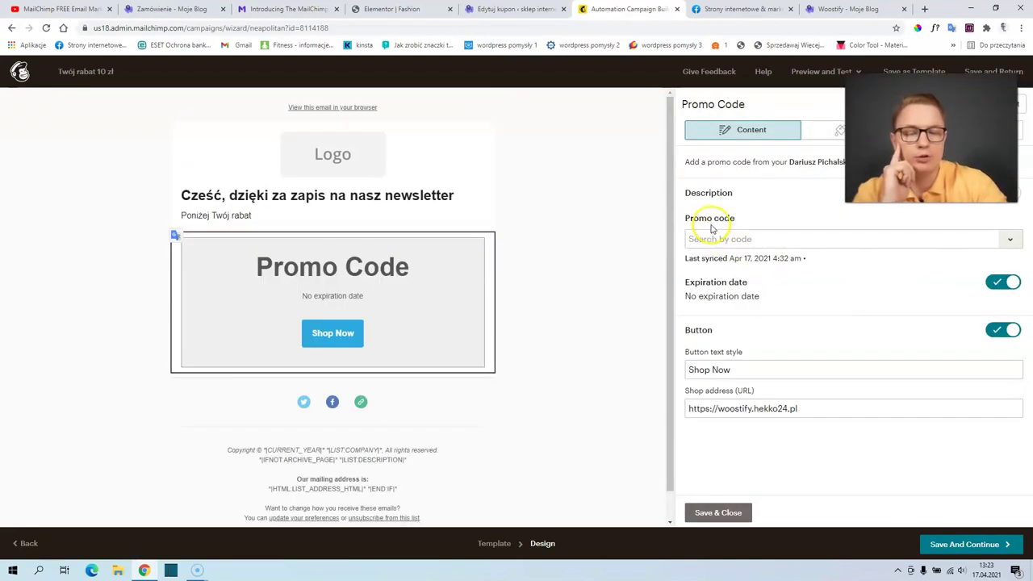
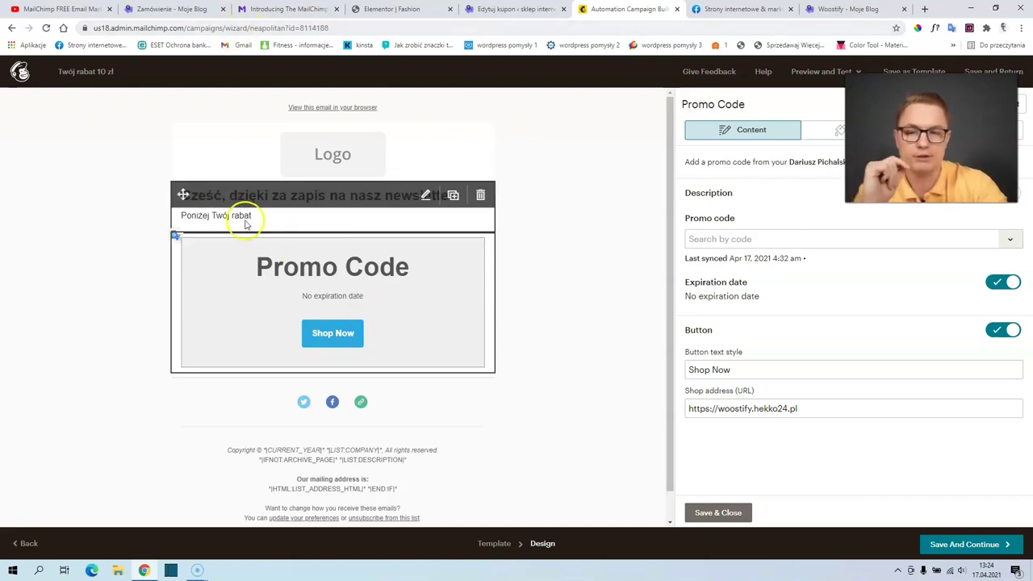
Switch to the shop's WordPress admin, search the new plugins for "mailchimp" and install Mailchimp for WooCommerce
{"action": "left_click", "coordinate": [400, 9]}
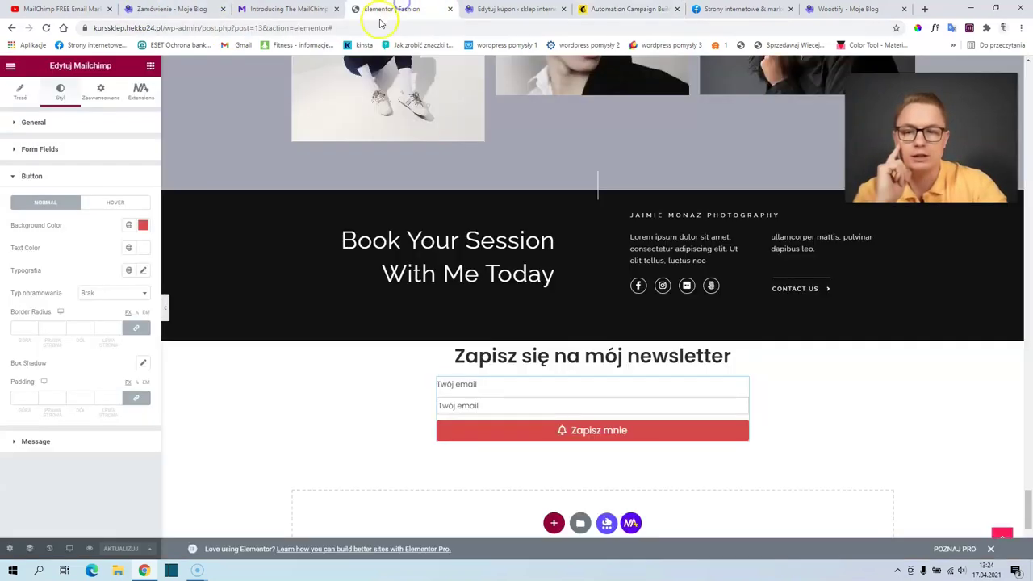
{"action": "left_click", "coordinate": [185, 9]}
{"action": "key", "text": "ctrl+Tab"}
{"action": "key", "text": "ctrl+Tab"}
{"action": "key", "text": "ctrl+Tab"}
{"action": "mouse_move", "coordinate": [51, 389]}
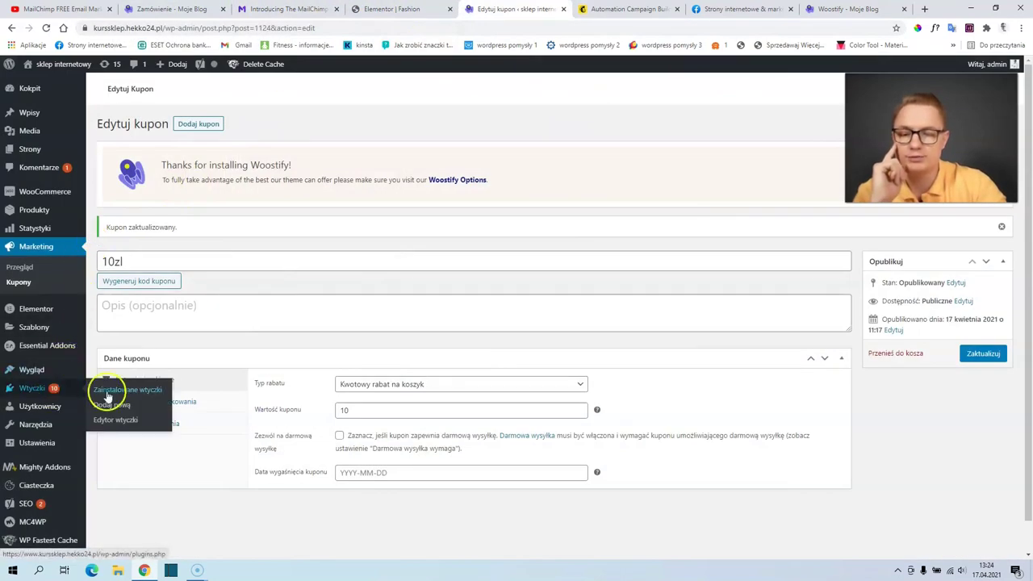
{"action": "left_click", "coordinate": [112, 406]}
{"action": "left_click", "coordinate": [895, 230]}
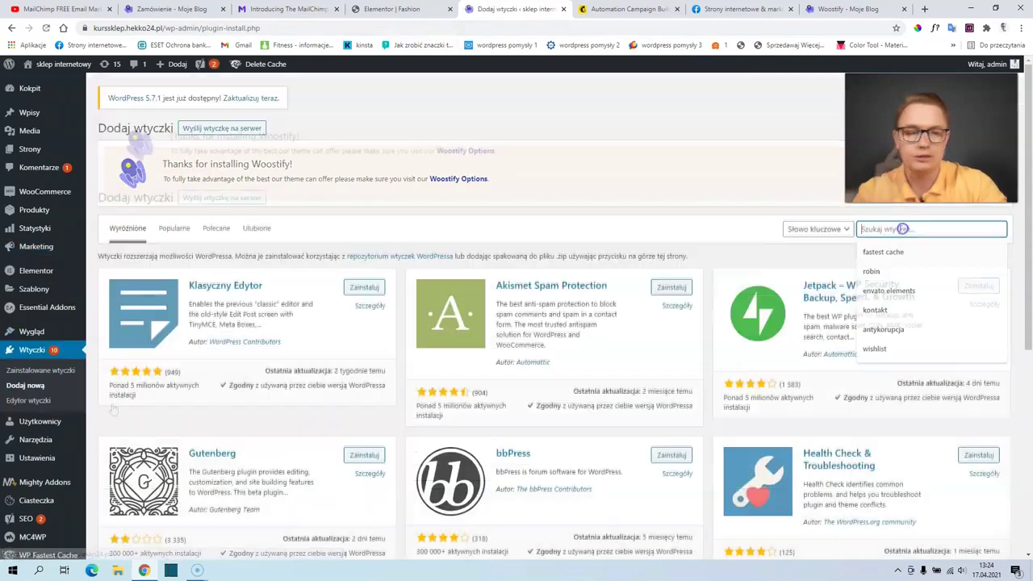
{"action": "type", "text": "mailc"}
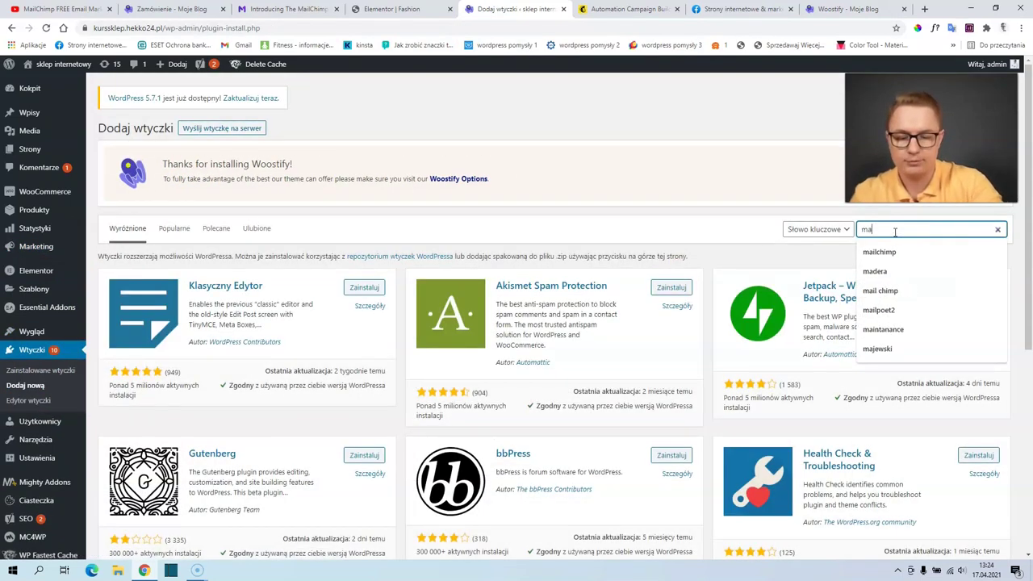
{"action": "type", "text": "himp"}
{"action": "left_click", "coordinate": [659, 290]}
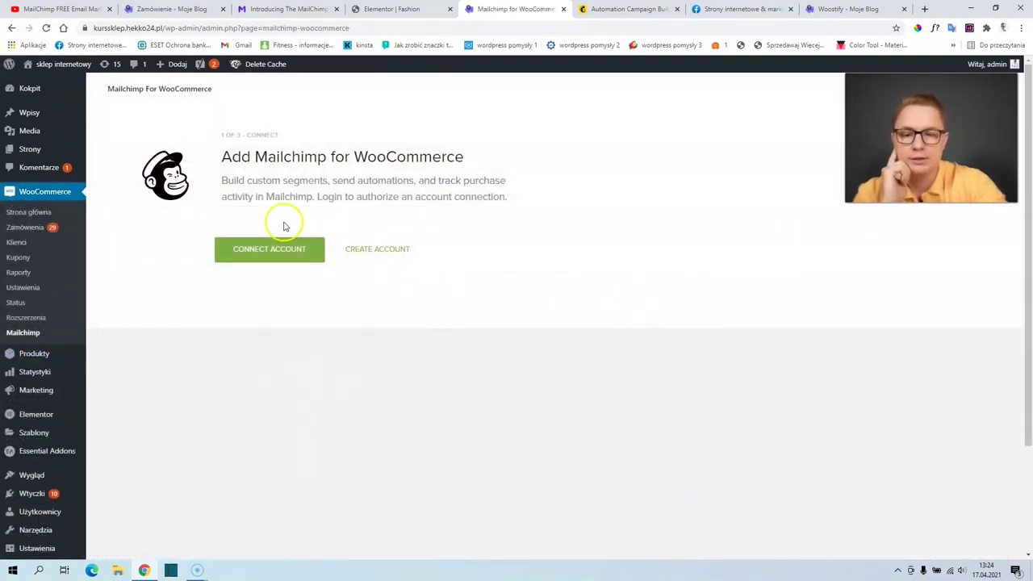
Connect the Mailchimp account to the WooCommerce plugin by logging in with the prefilled credentials and authorizing access
{"action": "left_click", "coordinate": [270, 250]}
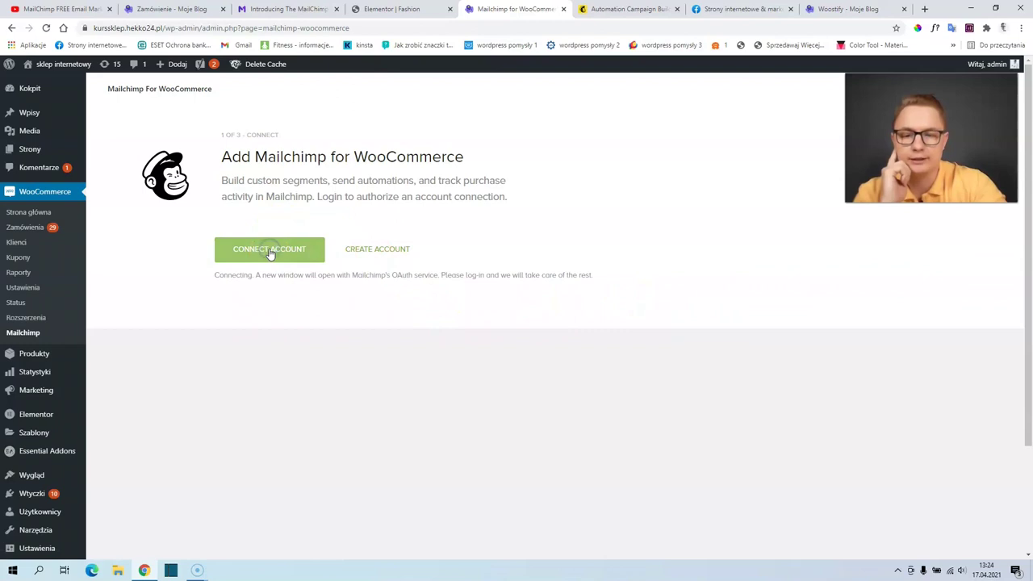
{"action": "left_click", "coordinate": [491, 211]}
{"action": "left_click", "coordinate": [438, 293]}
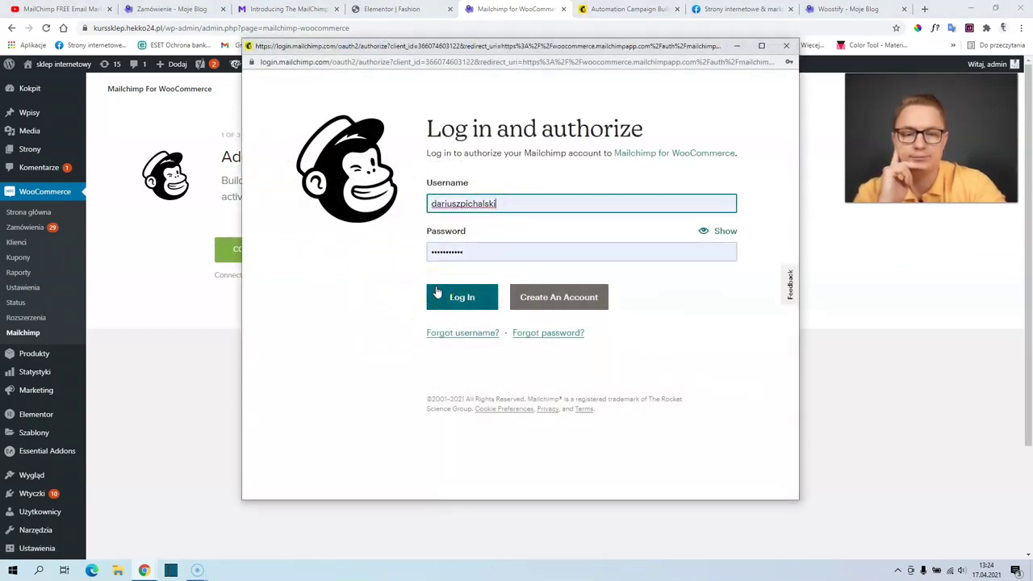
{"action": "left_click", "coordinate": [396, 454]}
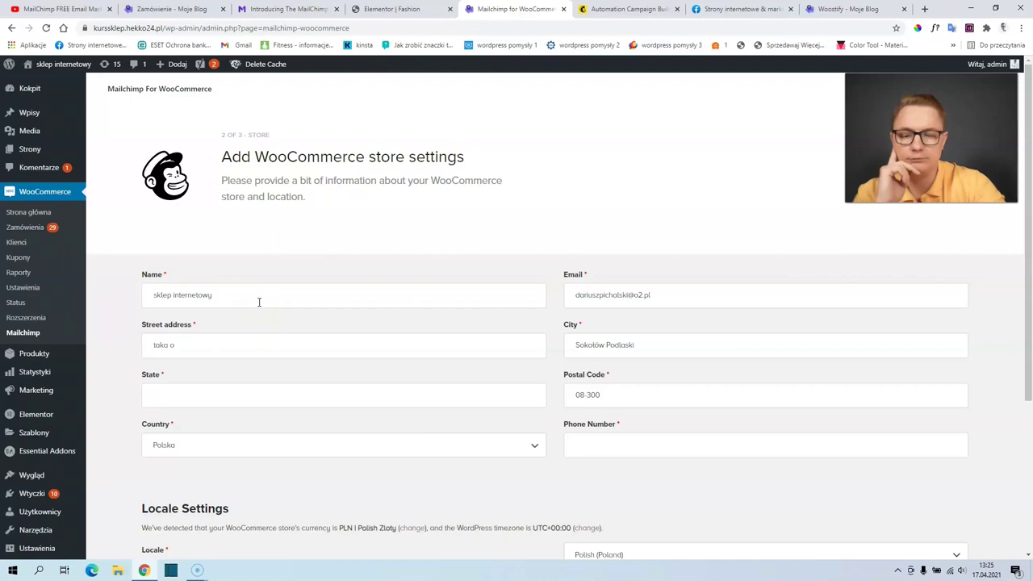
Continue past the store settings and set the audience's permission reminder message to "jesteś zapisany na listę mailingową"
{"action": "scroll", "coordinate": [259, 303], "scroll_direction": "down", "scroll_amount": 1}
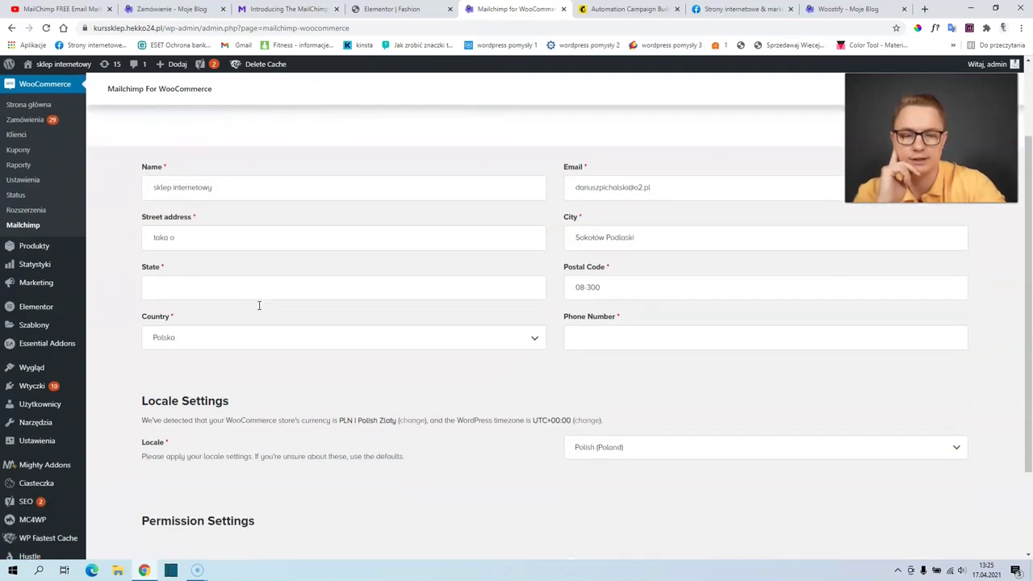
{"action": "left_click", "coordinate": [933, 158]}
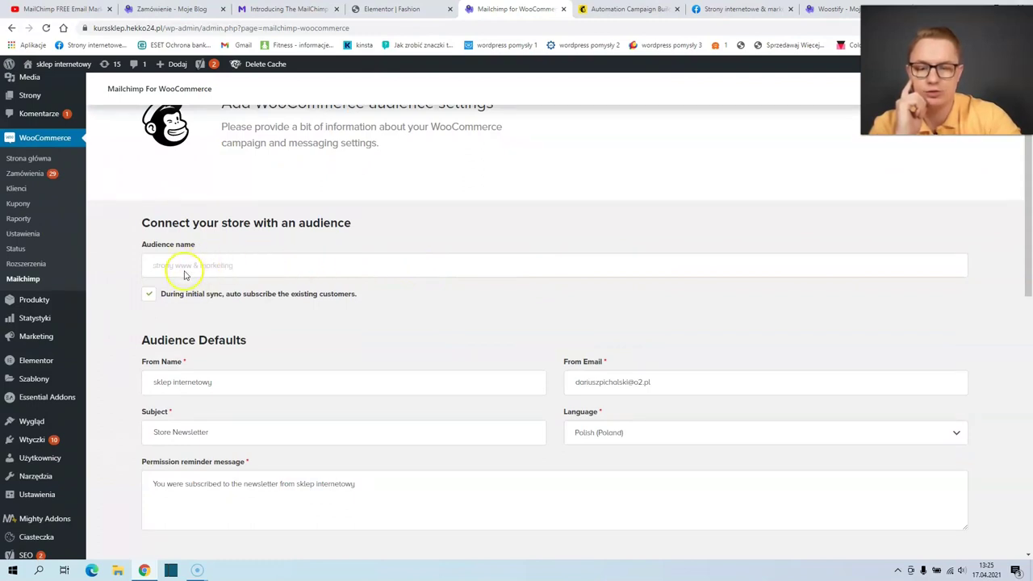
{"action": "scroll", "coordinate": [190, 282], "scroll_direction": "down", "scroll_amount": 2}
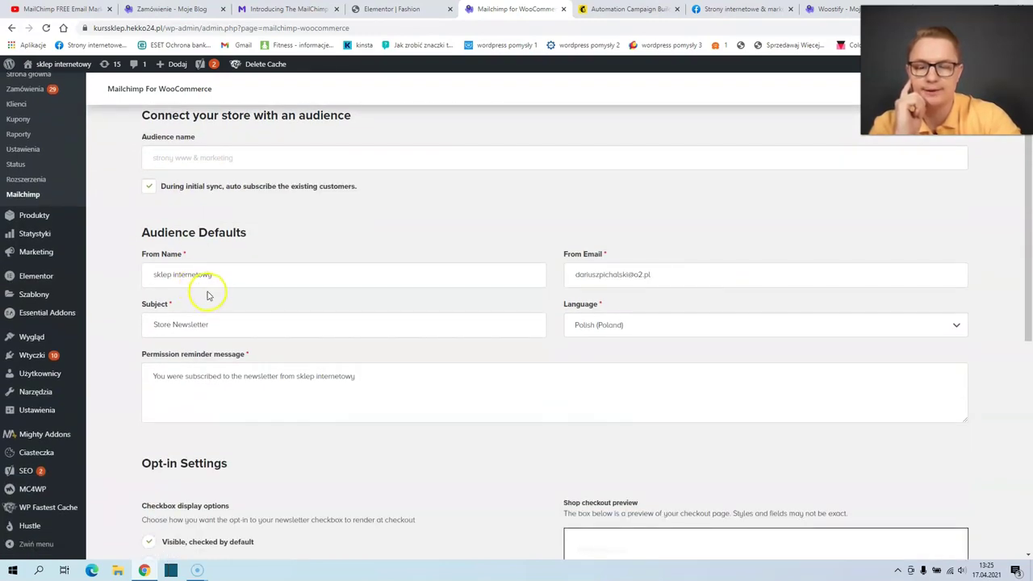
{"action": "triple_click", "coordinate": [242, 376]}
{"action": "type", "text": "je"}
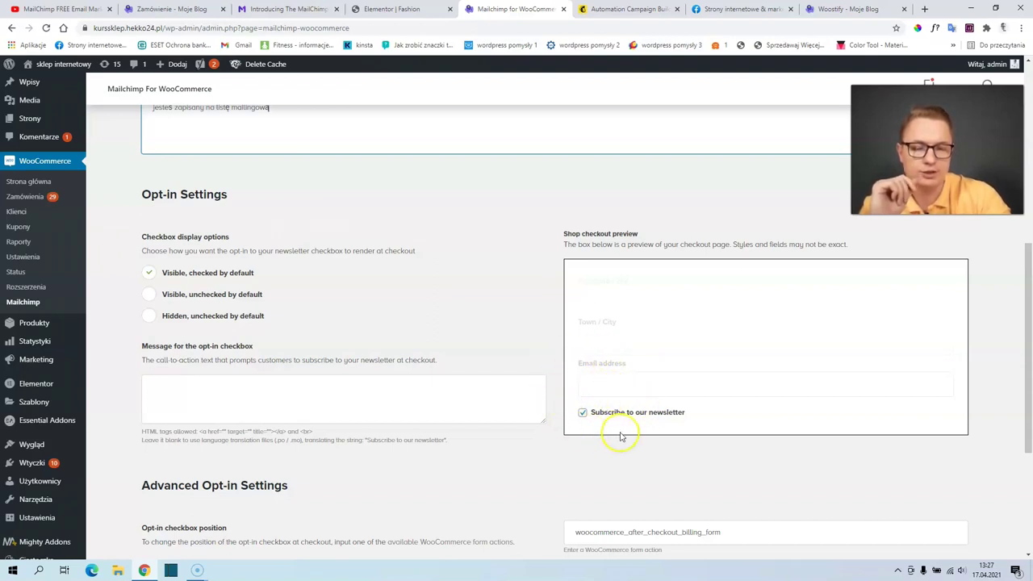
Toggle the newsletter subscription checkbox off and on again in the shop checkout preview
{"action": "left_click", "coordinate": [583, 412]}
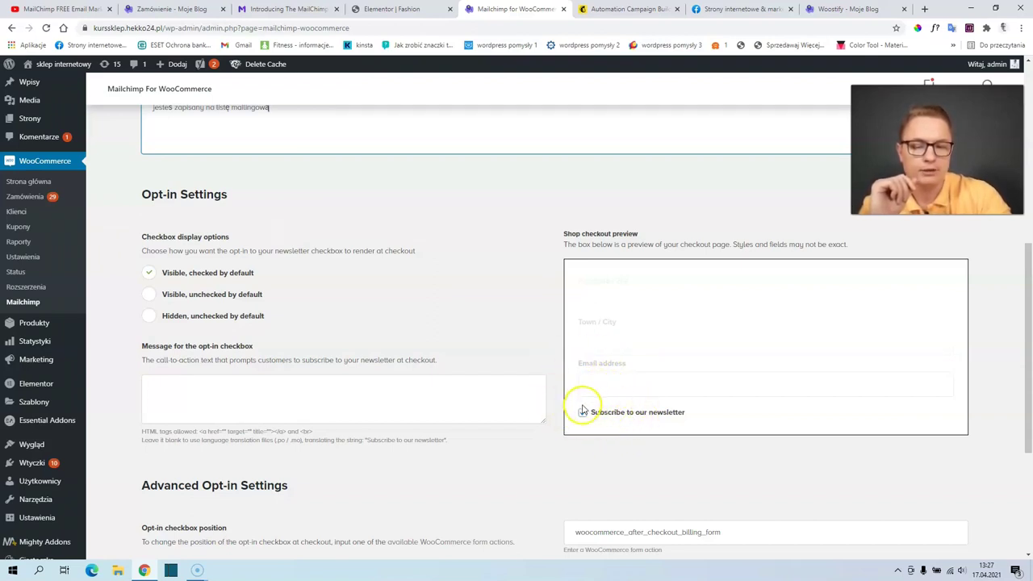
{"action": "left_click", "coordinate": [583, 412]}
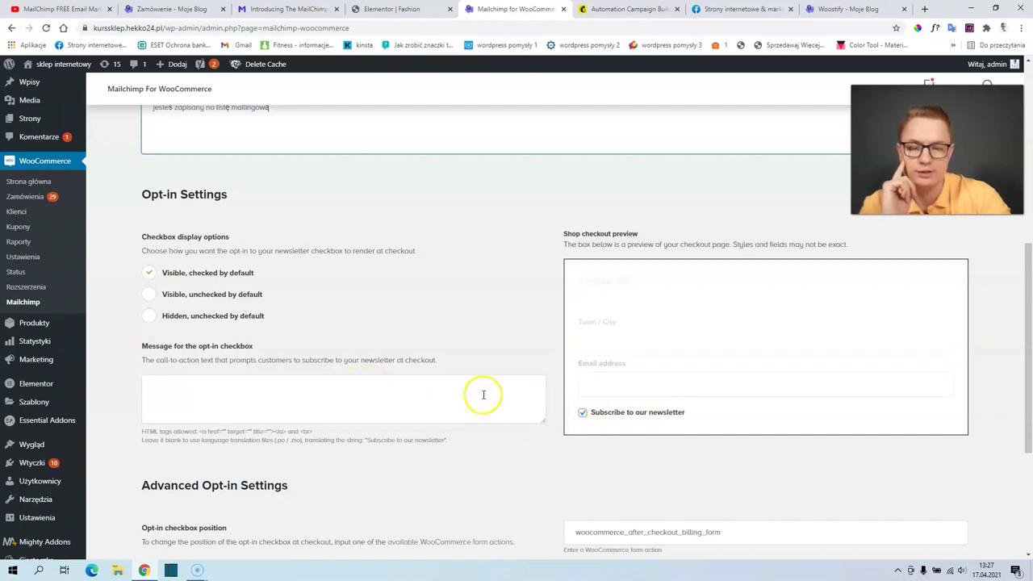
Set the opt-in checkbox message to "Zapisz mnie na listę mailingową" and start syncing the store with the Mailchimp audience
{"action": "left_click", "coordinate": [317, 391]}
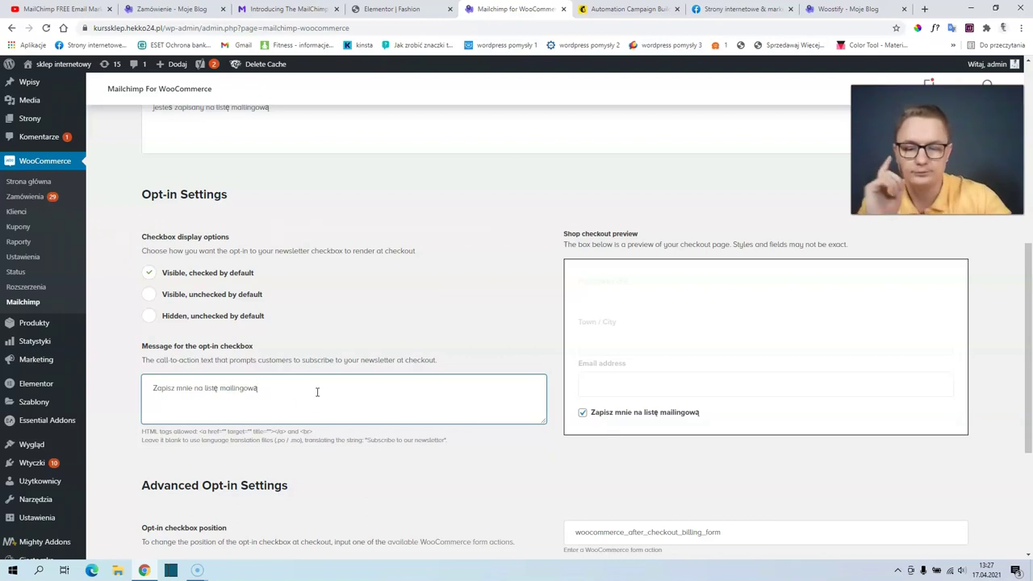
{"action": "scroll", "coordinate": [323, 395], "scroll_direction": "down", "scroll_amount": 3}
{"action": "scroll", "coordinate": [334, 409], "scroll_direction": "up", "scroll_amount": 8}
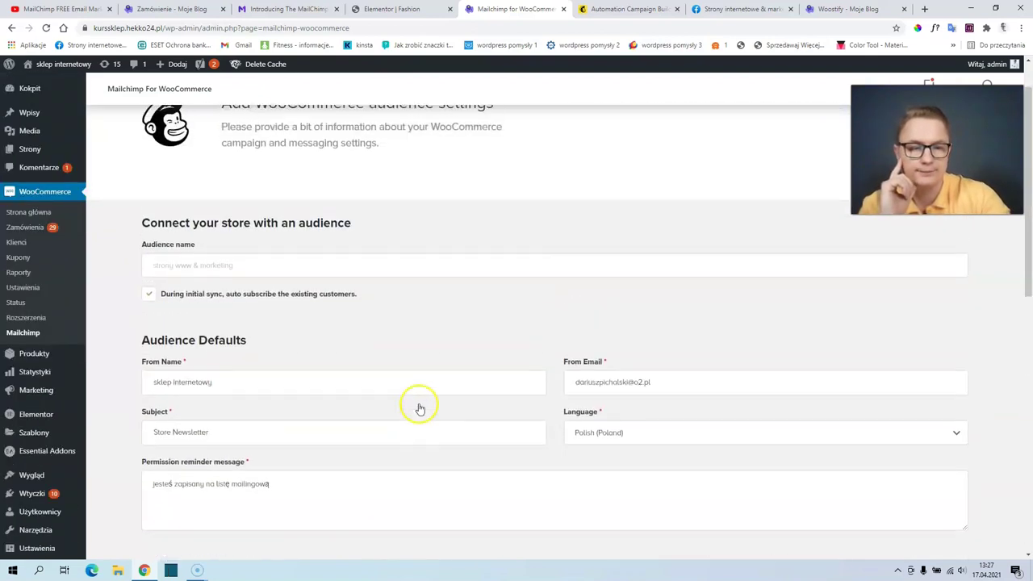
{"action": "scroll", "coordinate": [420, 409], "scroll_direction": "up", "scroll_amount": 2}
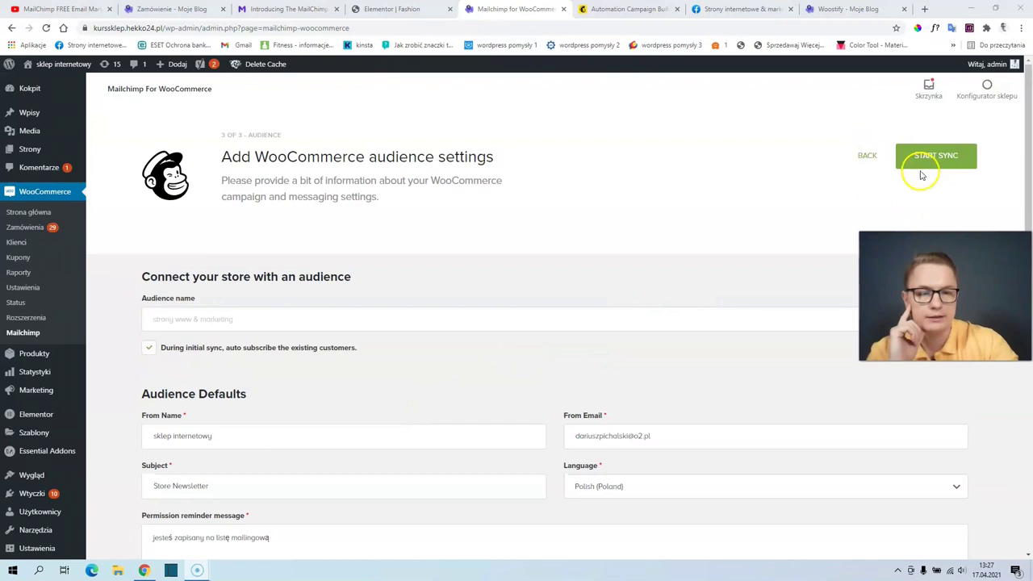
{"action": "left_click", "coordinate": [935, 157]}
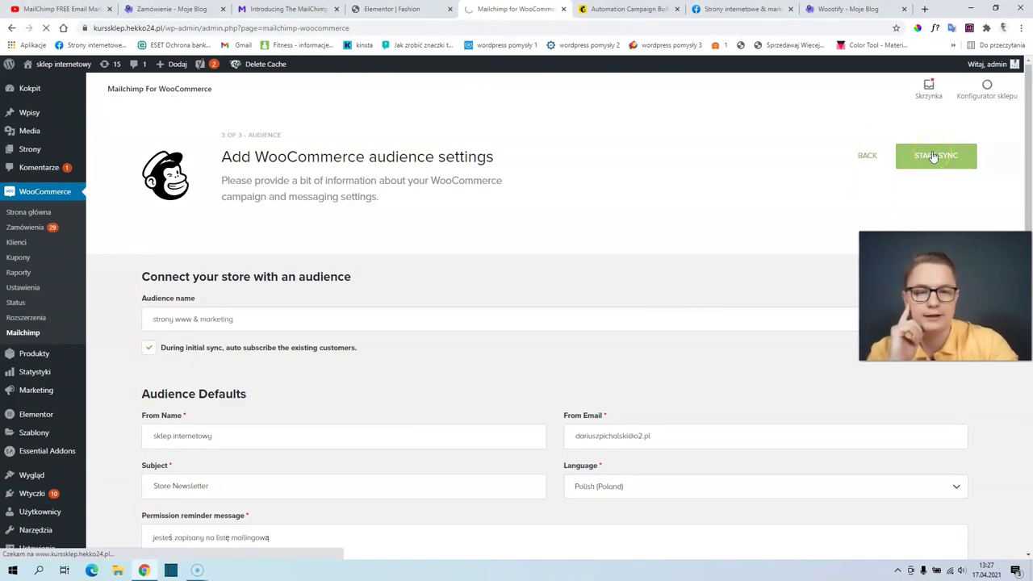
{"action": "left_click", "coordinate": [987, 146]}
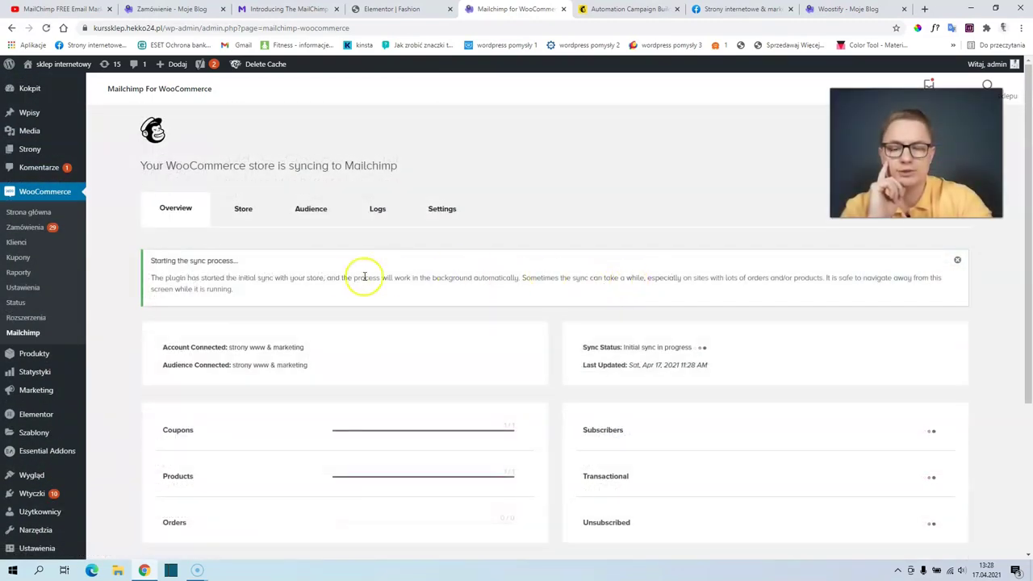
{"action": "scroll", "coordinate": [364, 277], "scroll_direction": "down", "scroll_amount": 2}
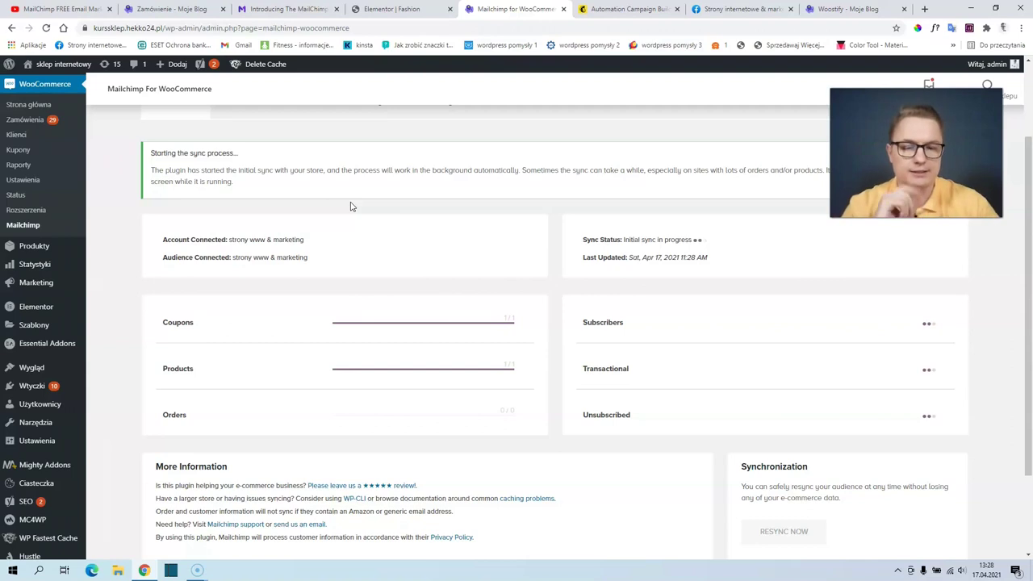
Switch to the Mailchimp email designer, reload it and assign the 10zl code to the Promo Code block
{"action": "left_click", "coordinate": [615, 11]}
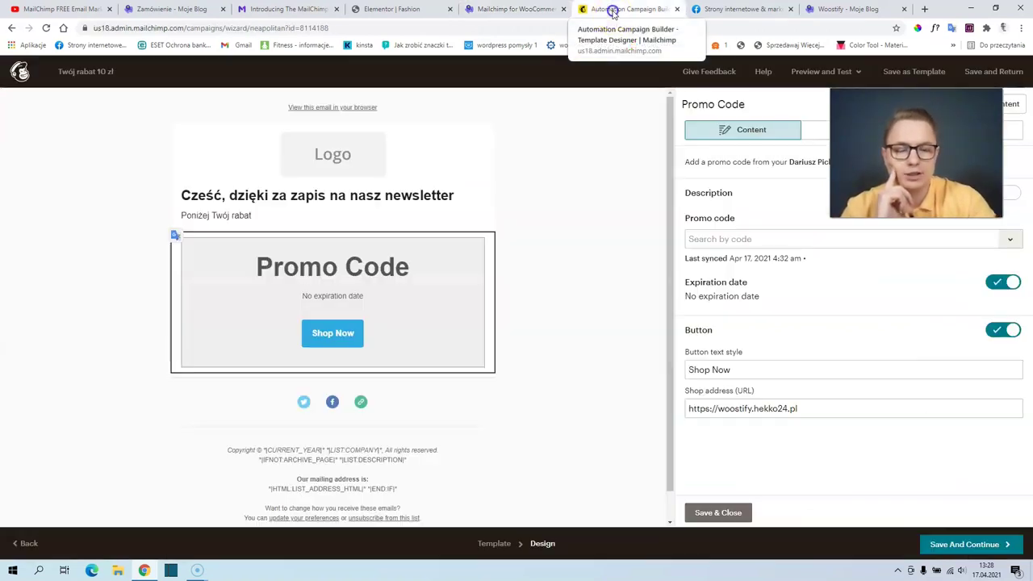
{"action": "left_click", "coordinate": [714, 514]}
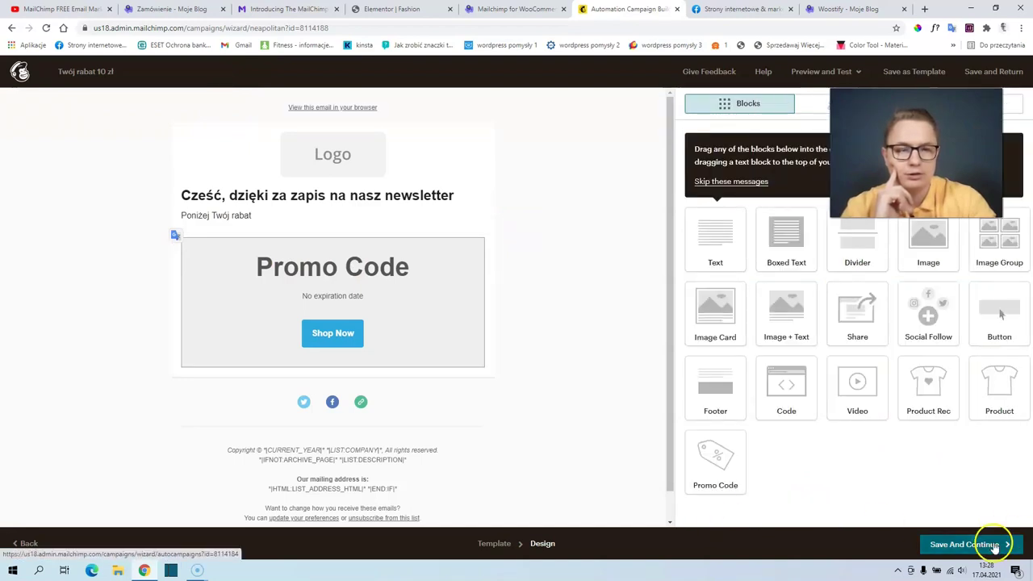
{"action": "left_click", "coordinate": [47, 29]}
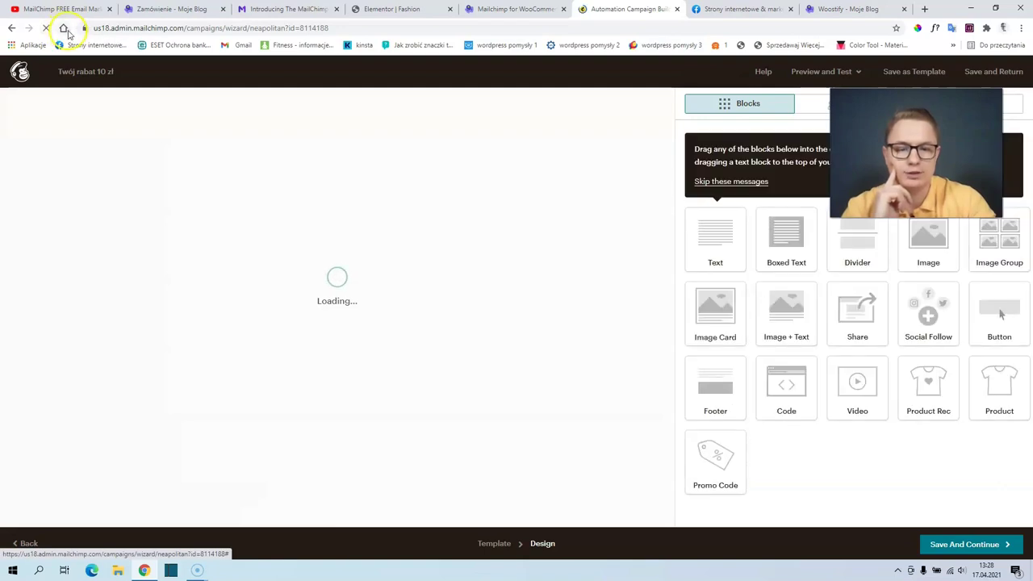
{"action": "left_click", "coordinate": [1005, 262]}
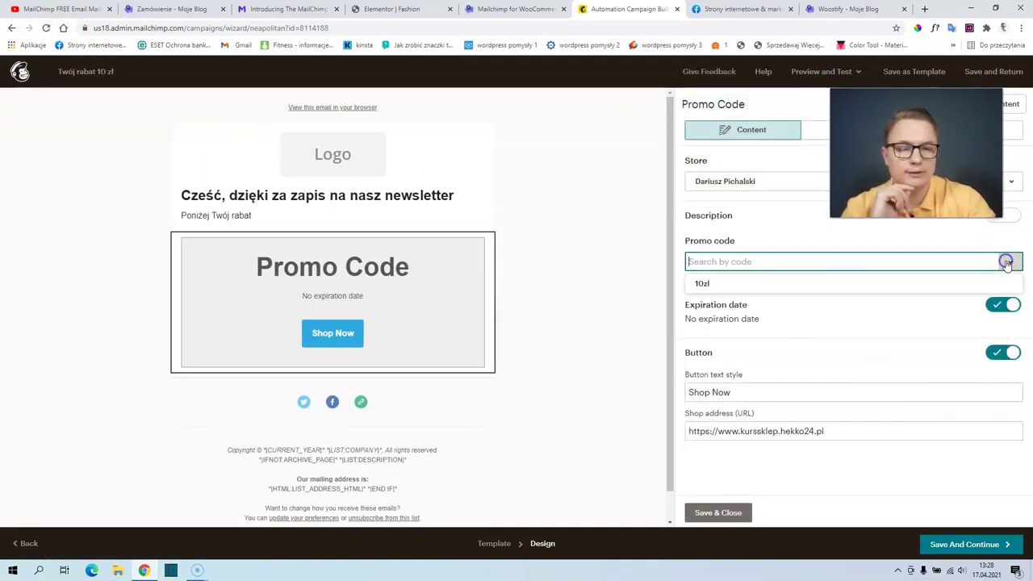
{"action": "left_click", "coordinate": [833, 284]}
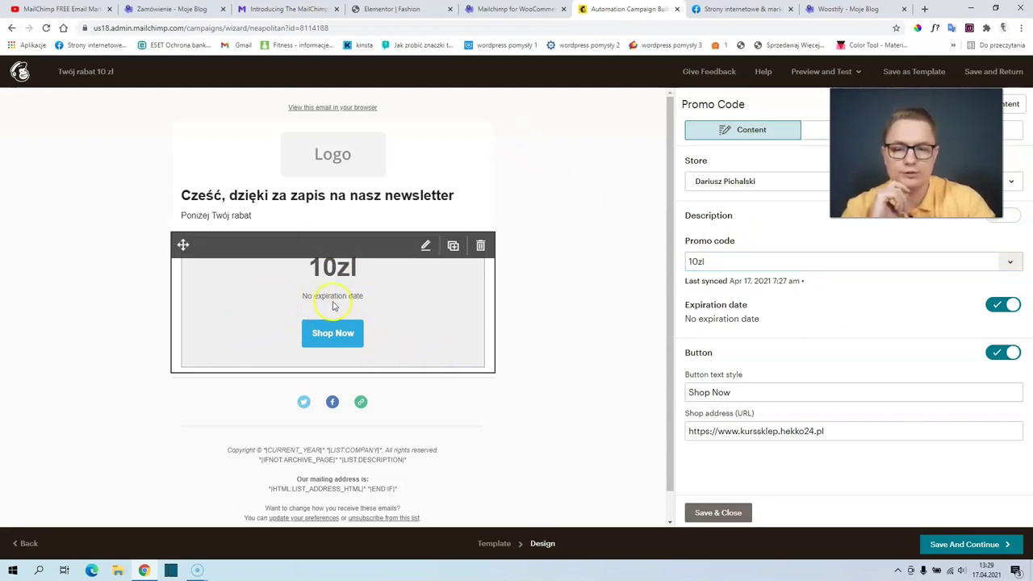
Turn off the promo code's expiration date, set its button text to "Skorzystaj" and save the block
{"action": "left_click", "coordinate": [995, 306]}
{"action": "left_click", "coordinate": [750, 373]}
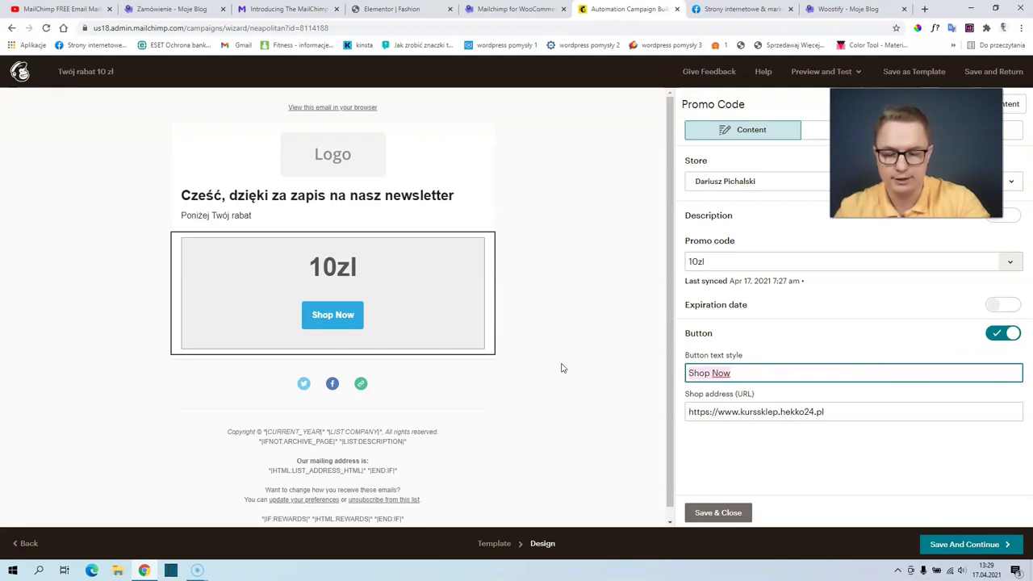
{"action": "key", "text": "ctrl+a"}
{"action": "type", "text": "Skorzyst"}
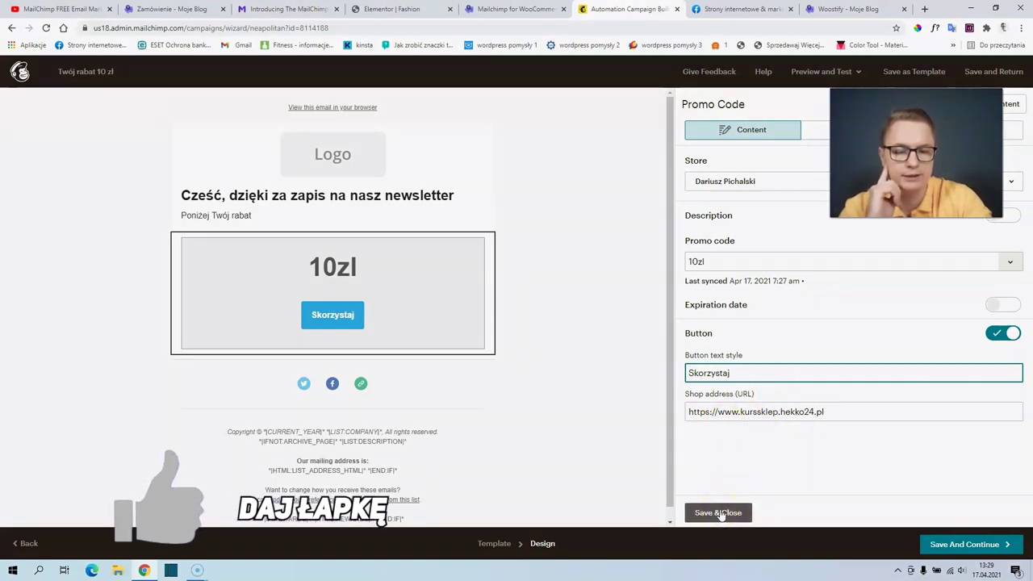
{"action": "left_click", "coordinate": [719, 513]}
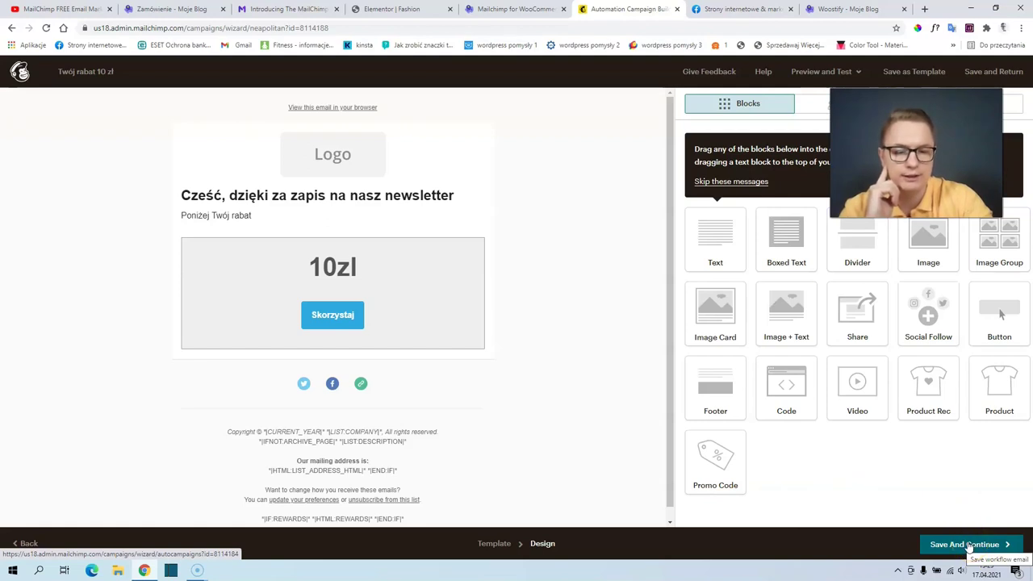
Save the email design and start sending the "Twój rabat 10 zł" automation
{"action": "left_click", "coordinate": [969, 546]}
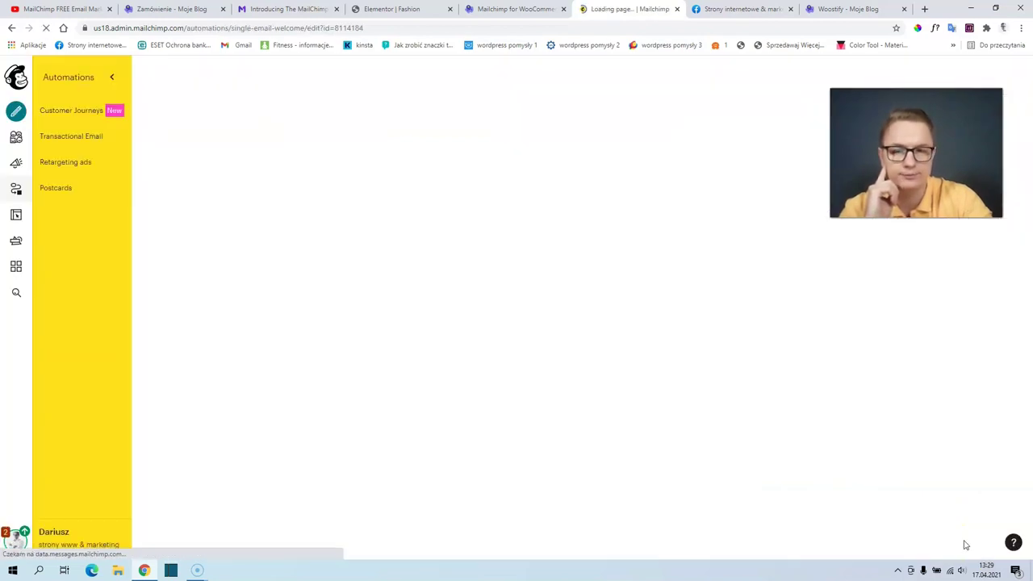
{"action": "left_click", "coordinate": [879, 78]}
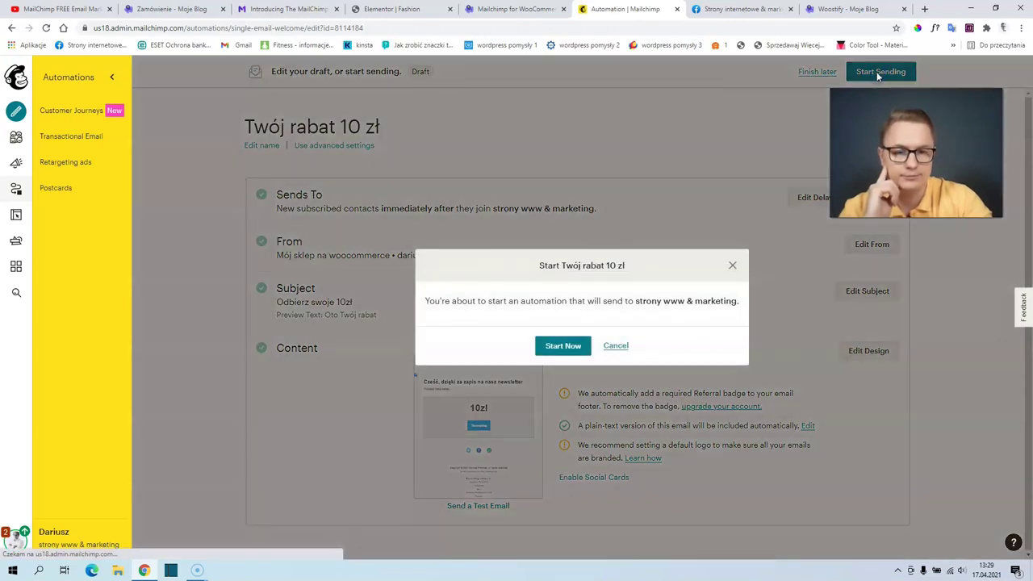
{"action": "left_click", "coordinate": [565, 344]}
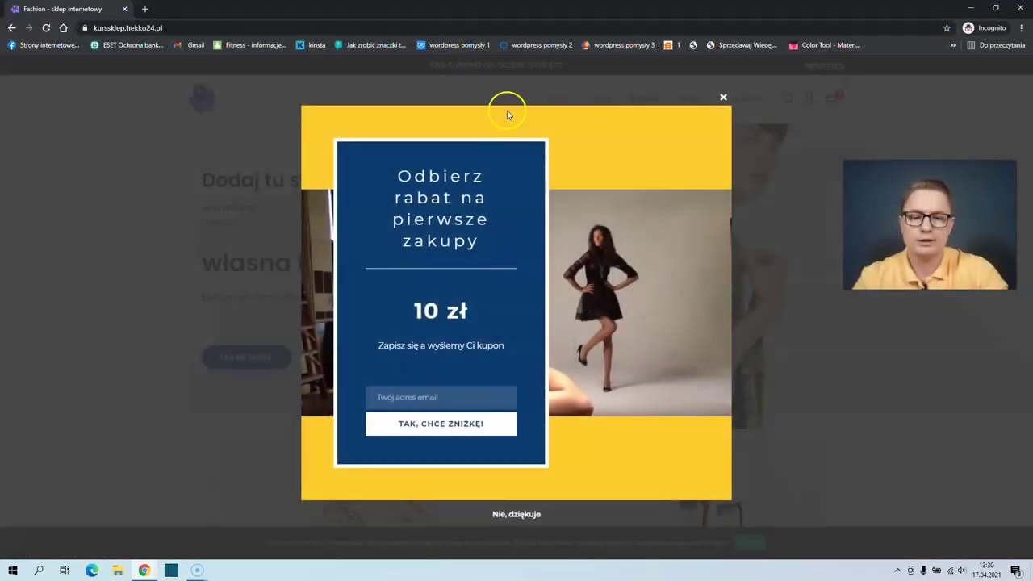
Test the discount popup on the shop's home page by submitting an e-mail address, check the thank-you message and minimize the incognito window
{"action": "left_click", "coordinate": [438, 397]}
{"action": "key", "text": "ctrl+v"}
{"action": "left_click", "coordinate": [447, 431]}
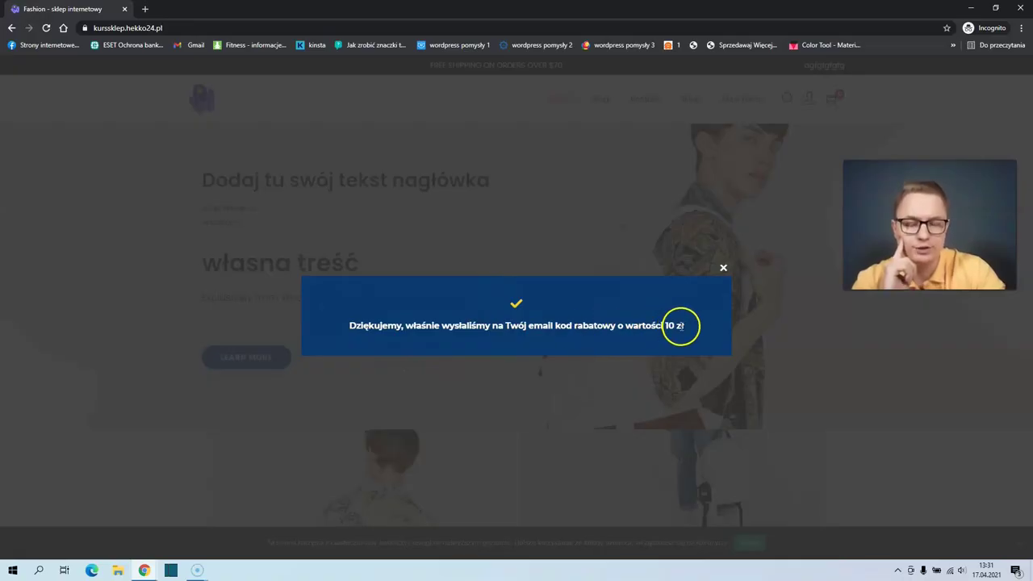
{"action": "left_click_drag", "start_coordinate": [683, 325], "coordinate": [349, 326]}
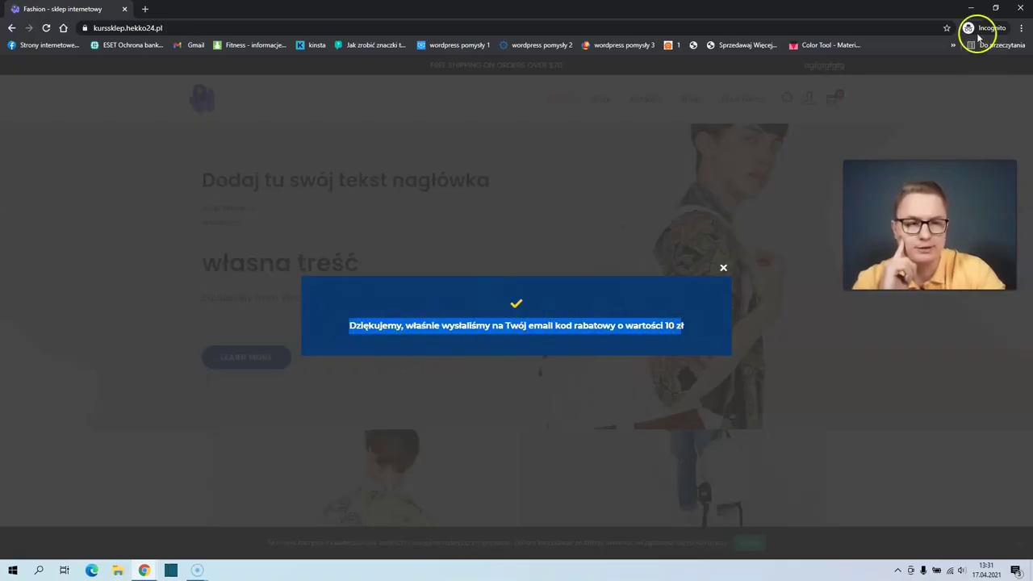
{"action": "left_click", "coordinate": [971, 8]}
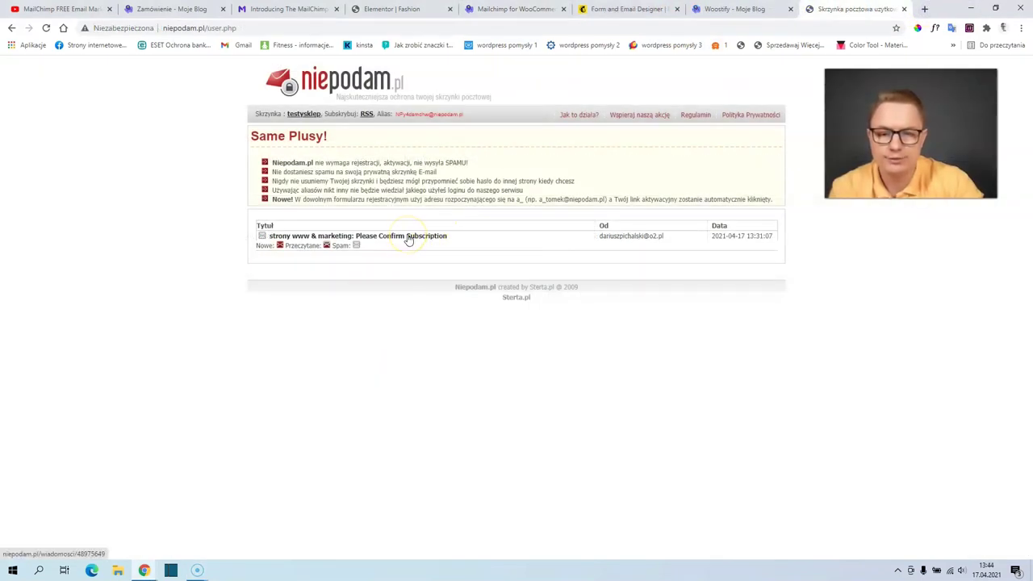
Check the "Please Confirm Subscription" email, return to Mailchimp and open the audience name and campaign defaults
{"action": "scroll", "coordinate": [416, 278], "scroll_direction": "down", "scroll_amount": 2}
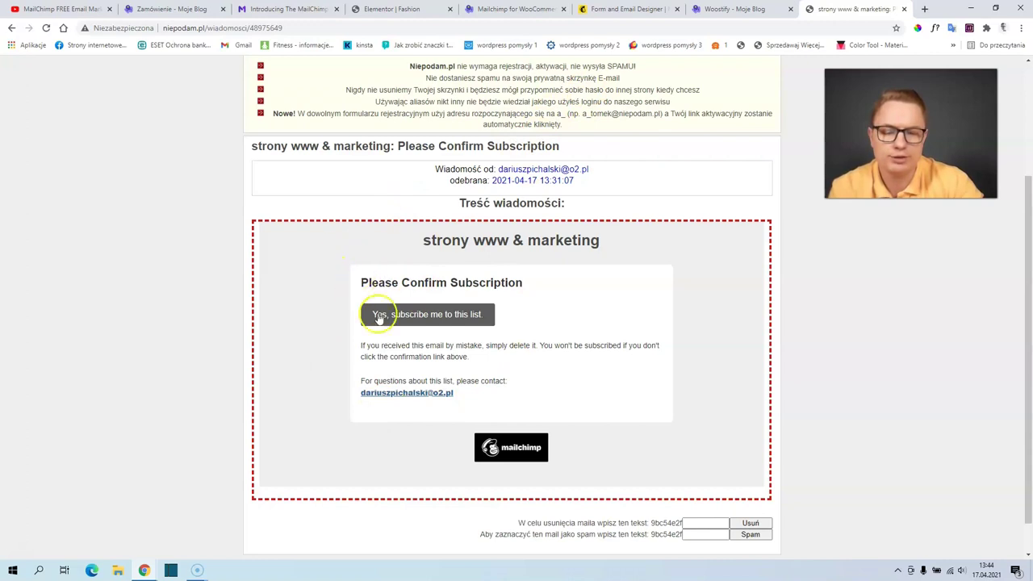
{"action": "left_click", "coordinate": [629, 7]}
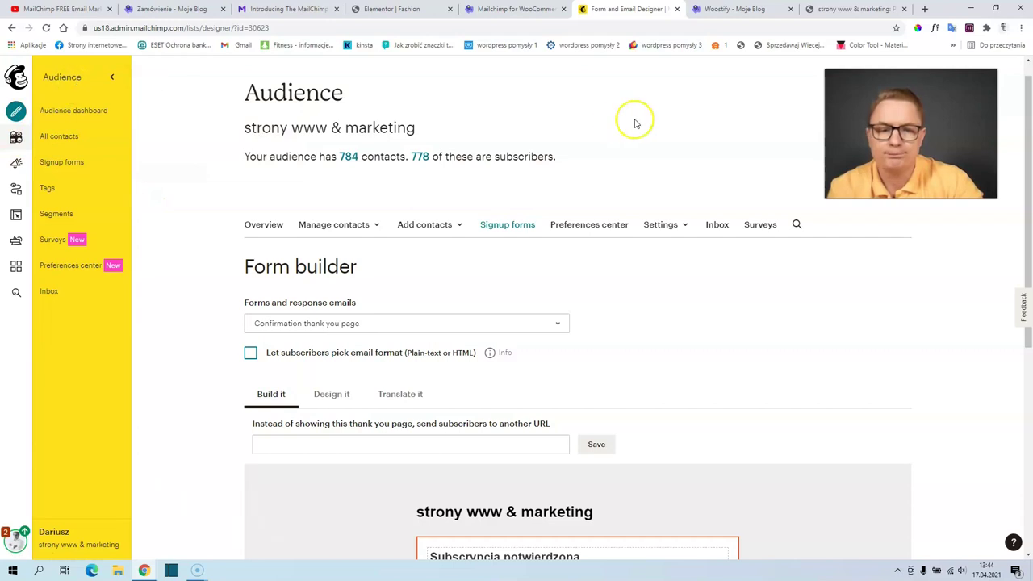
{"action": "left_click", "coordinate": [16, 137]}
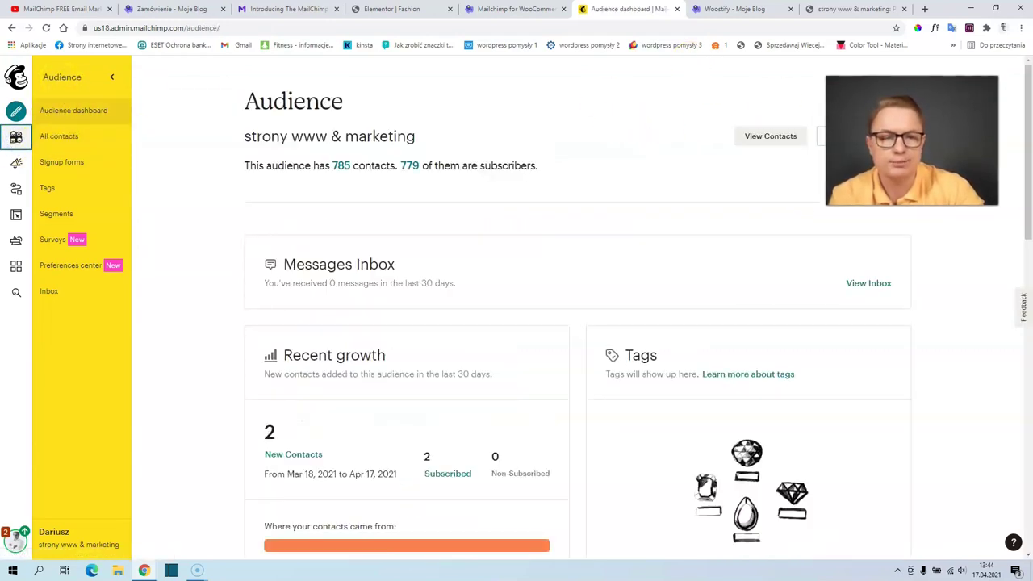
{"action": "left_click", "coordinate": [880, 137]}
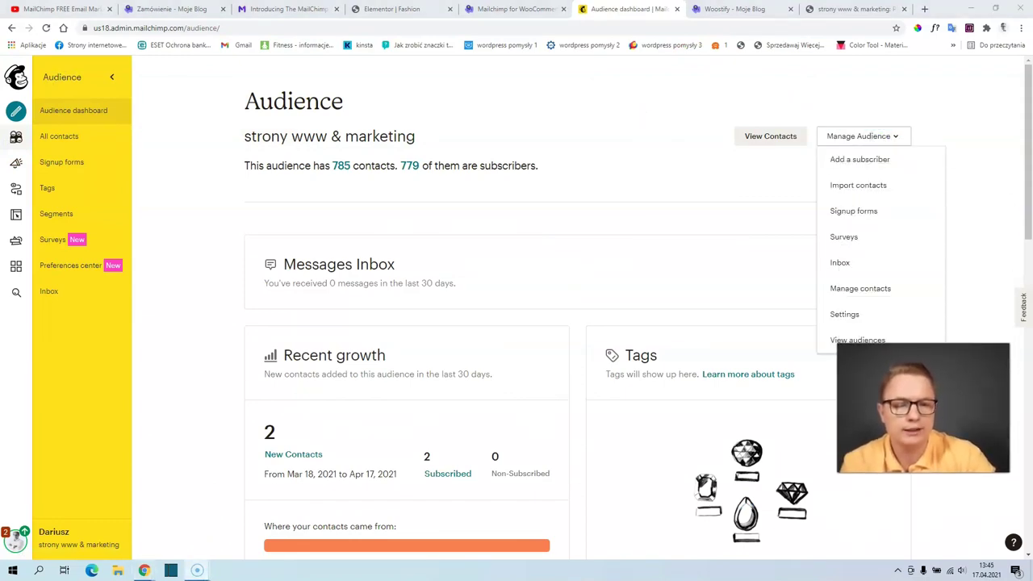
{"action": "left_click", "coordinate": [845, 314]}
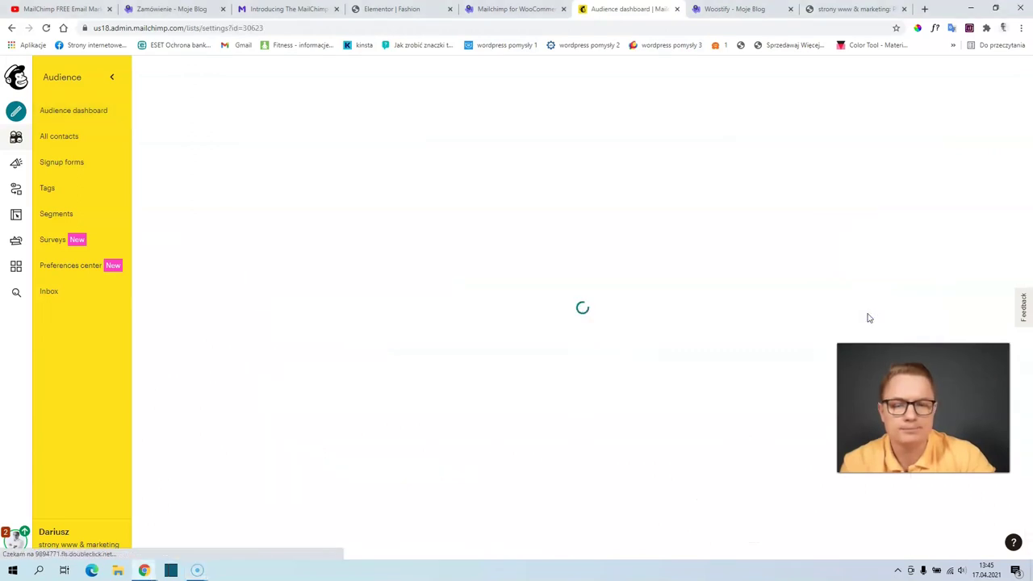
{"action": "left_click", "coordinate": [666, 244]}
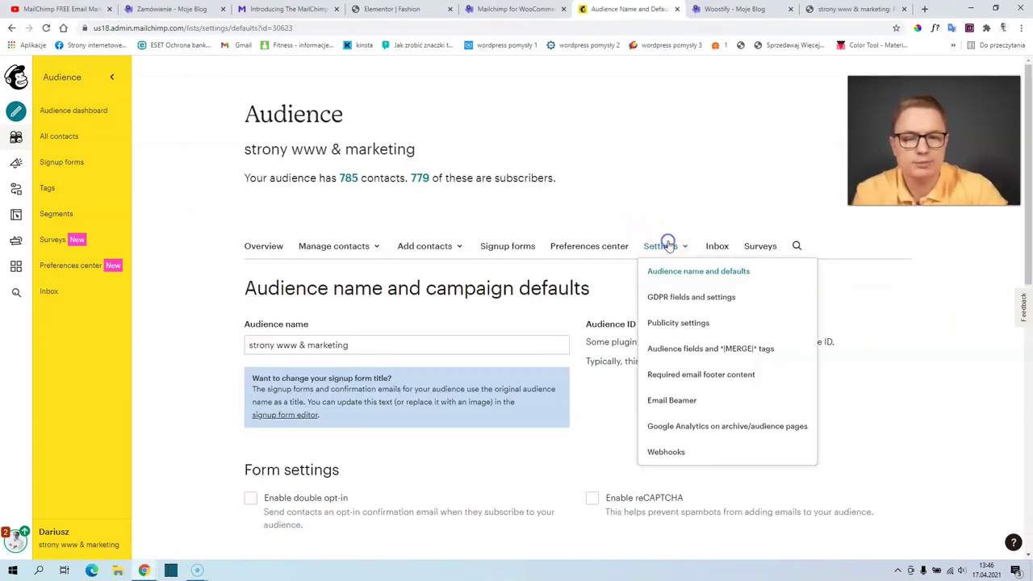
{"action": "left_click", "coordinate": [682, 274]}
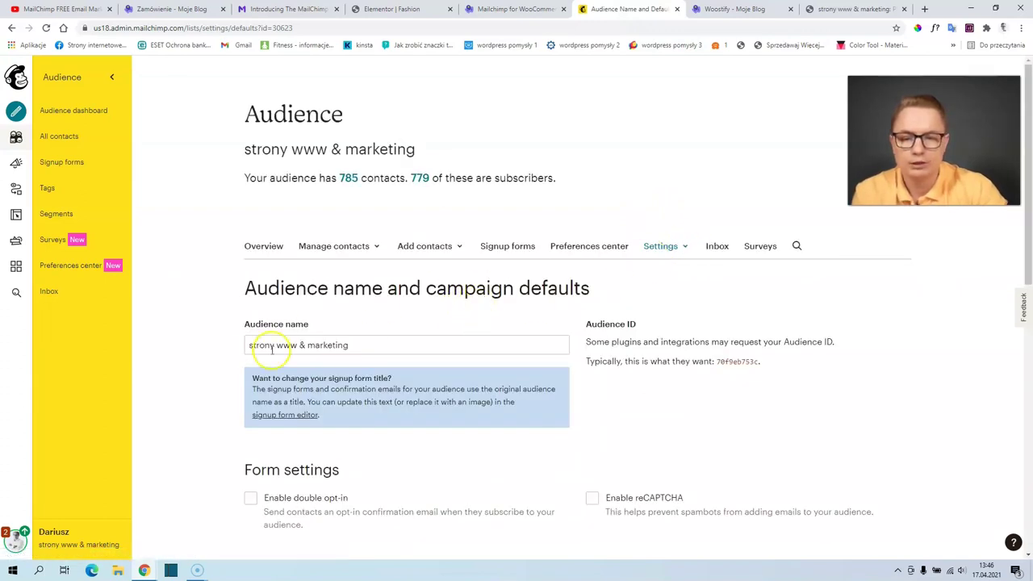
Open the signup form editor from the audience defaults and select the "Confirmation thank you page" for editing
{"action": "scroll", "coordinate": [272, 349], "scroll_direction": "down", "scroll_amount": 1}
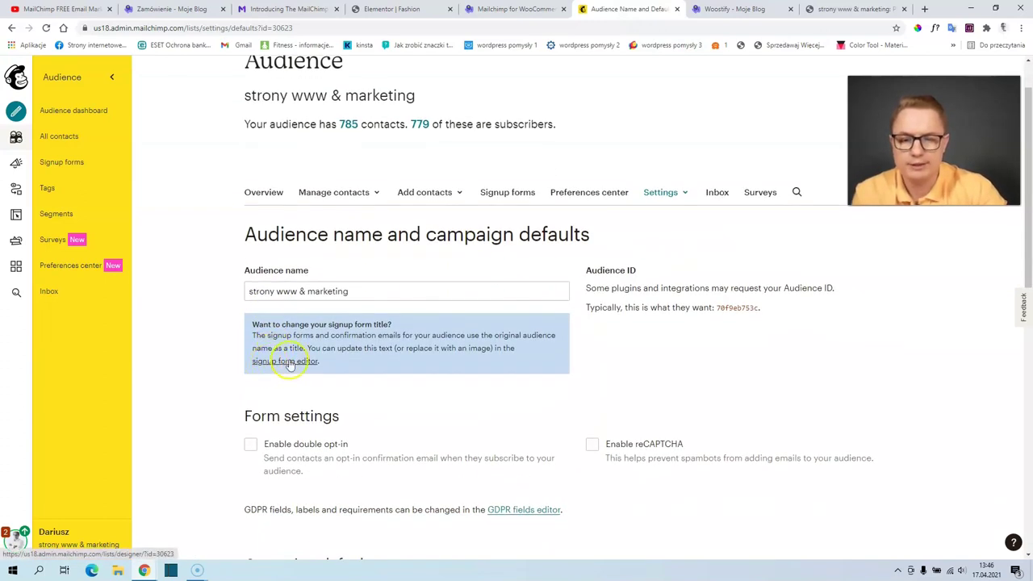
{"action": "left_click", "coordinate": [292, 362]}
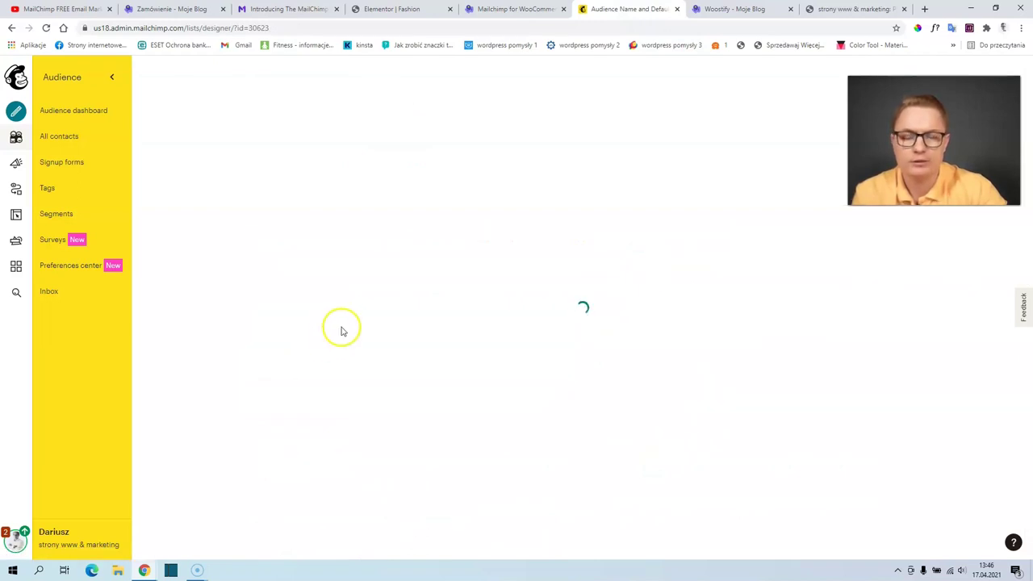
{"action": "scroll", "coordinate": [361, 323], "scroll_direction": "down", "scroll_amount": 2}
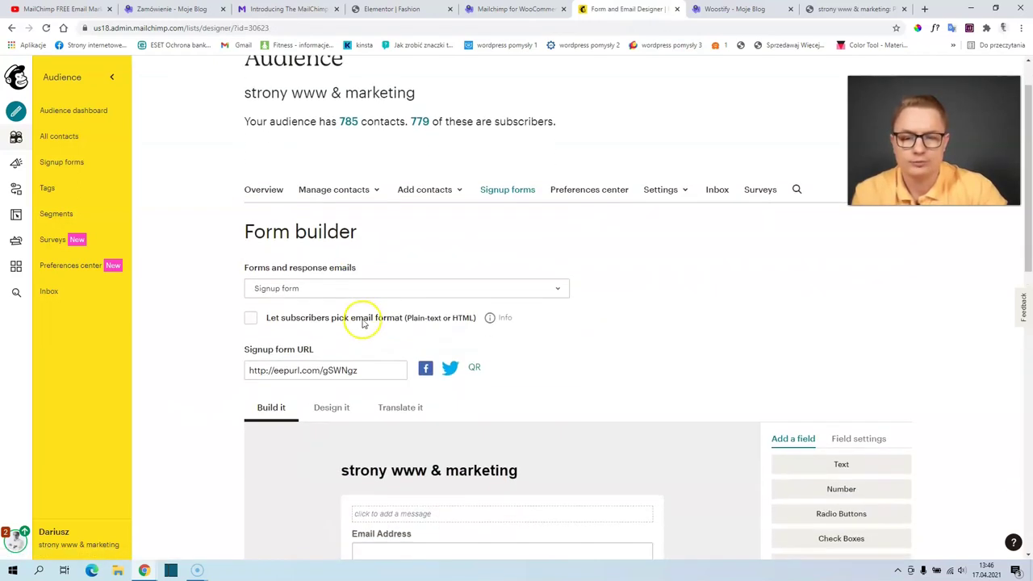
{"action": "left_click", "coordinate": [326, 239]}
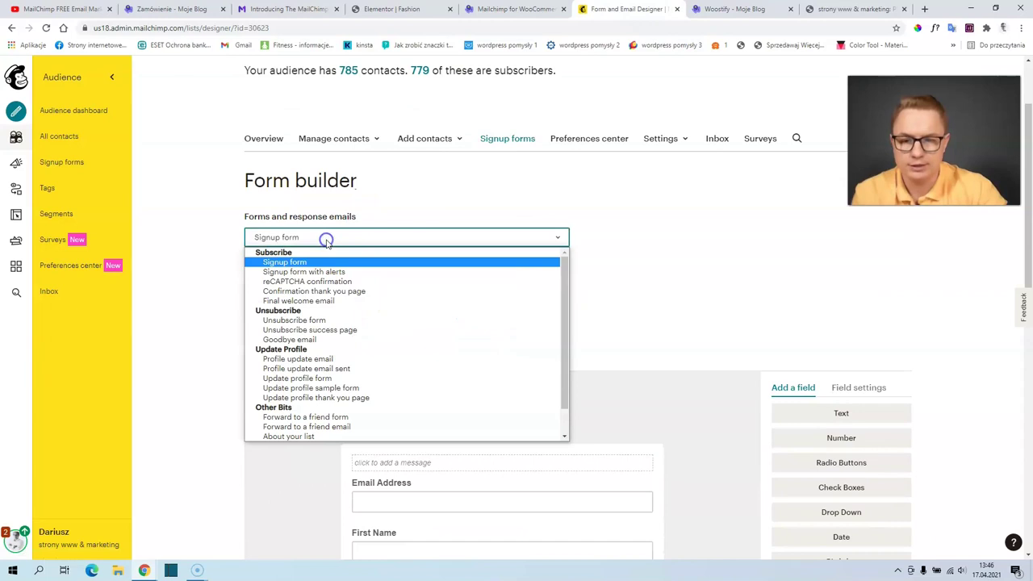
{"action": "left_click", "coordinate": [326, 292]}
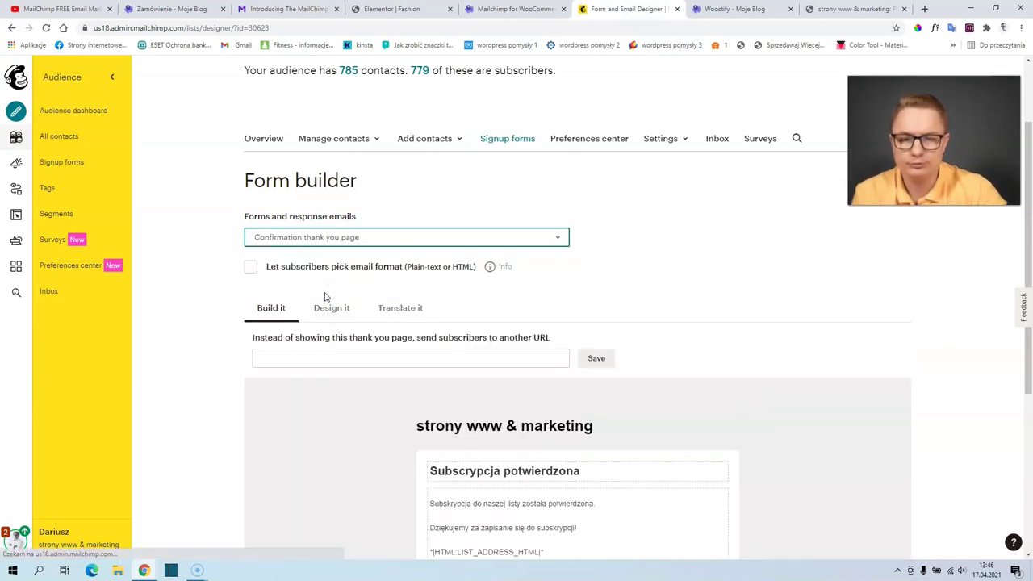
Open the translation settings of the confirmation thank you page and examine its Polish phrases
{"action": "scroll", "coordinate": [327, 296], "scroll_direction": "down", "scroll_amount": 2}
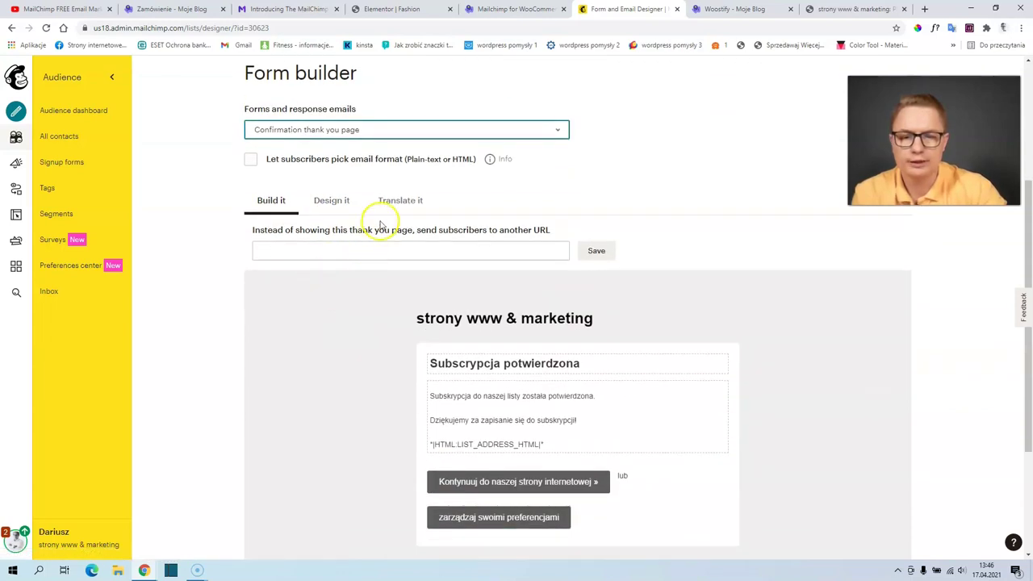
{"action": "left_click", "coordinate": [398, 203]}
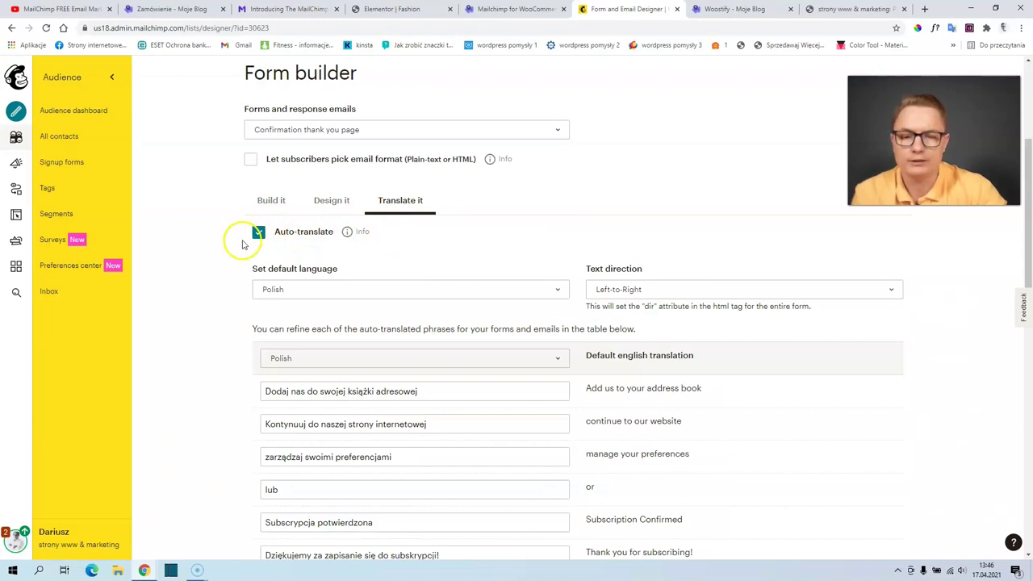
{"action": "scroll", "coordinate": [287, 269], "scroll_direction": "down", "scroll_amount": 3}
{"action": "scroll", "coordinate": [287, 269], "scroll_direction": "down", "scroll_amount": 2}
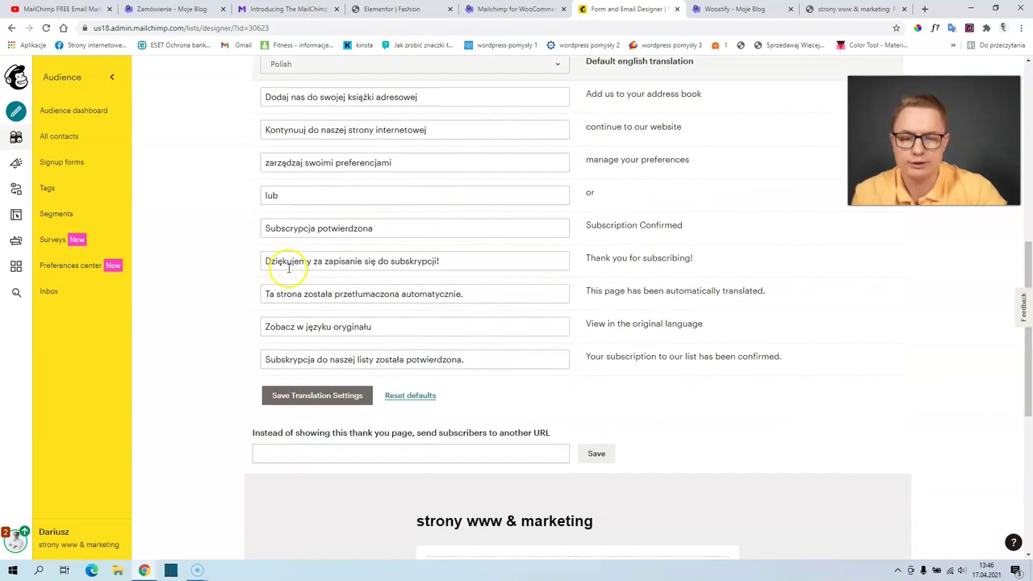
Save the Polish translation settings of the confirmation thank you page and switch to the test mailbox in the incognito window
{"action": "left_click", "coordinate": [318, 368]}
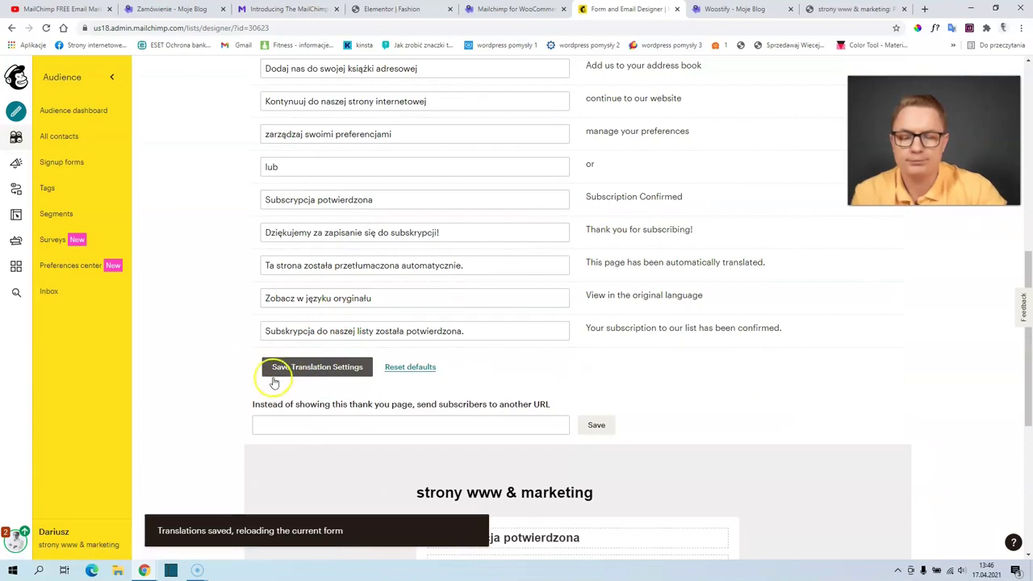
{"action": "key", "text": "alt+Tab"}
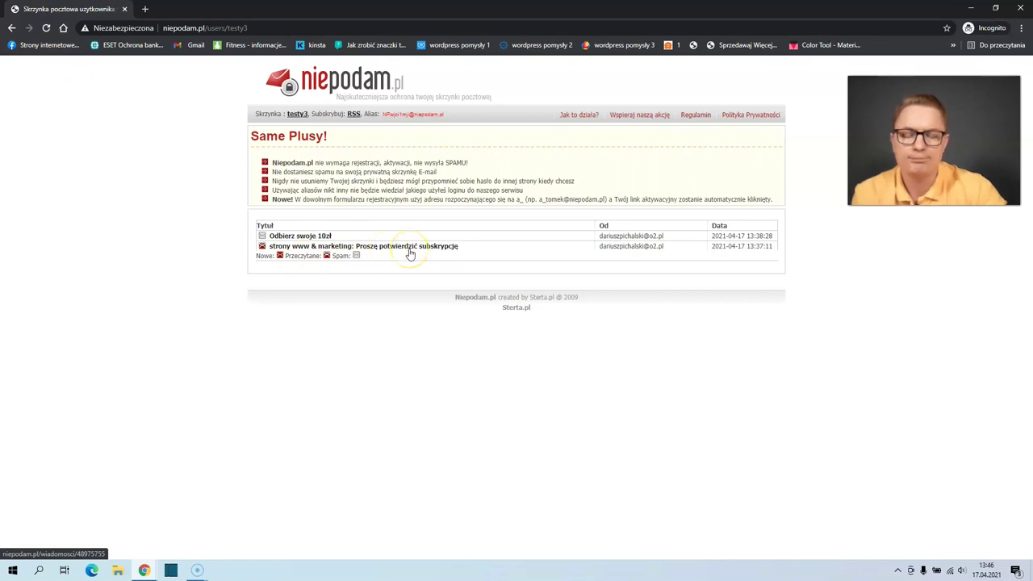
Open the "Odbierz swoje 10zł" email, follow its "Skorzystaj" link to the shop, dismiss the discount popup and minimize the incognito window
{"action": "left_click", "coordinate": [311, 239]}
{"action": "scroll", "coordinate": [323, 242], "scroll_direction": "down", "scroll_amount": 3}
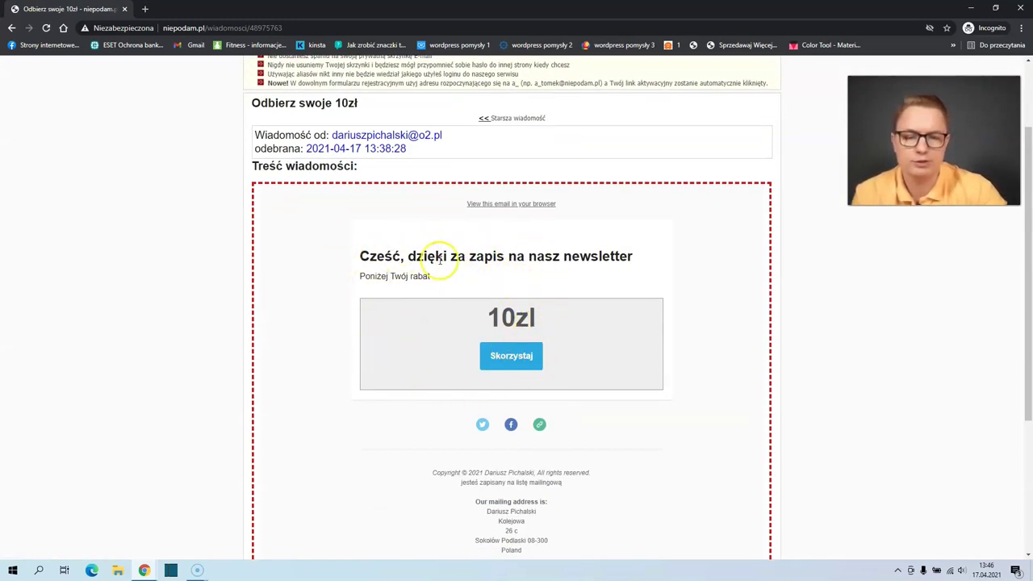
{"action": "left_click", "coordinate": [504, 360]}
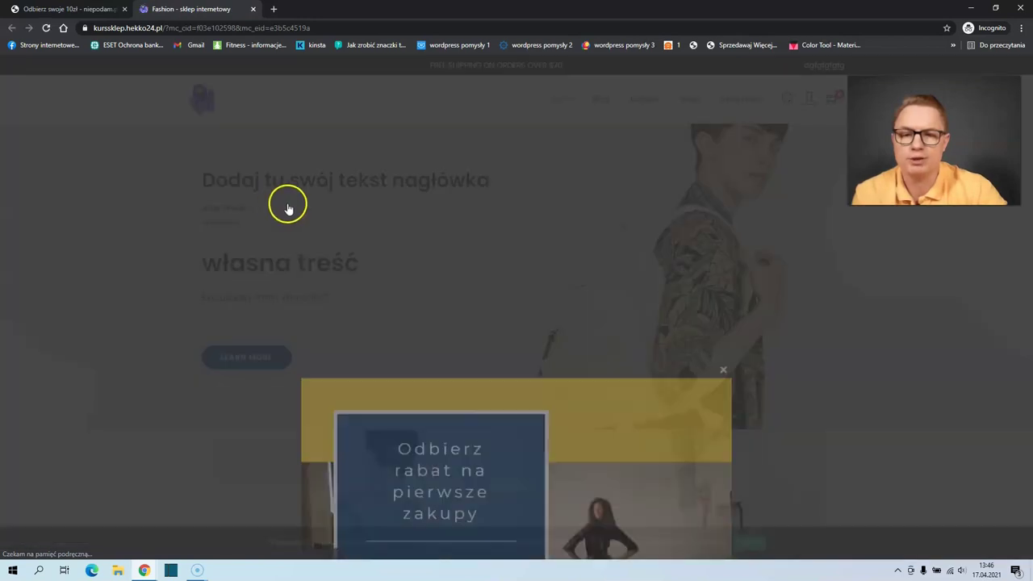
{"action": "left_click", "coordinate": [726, 97]}
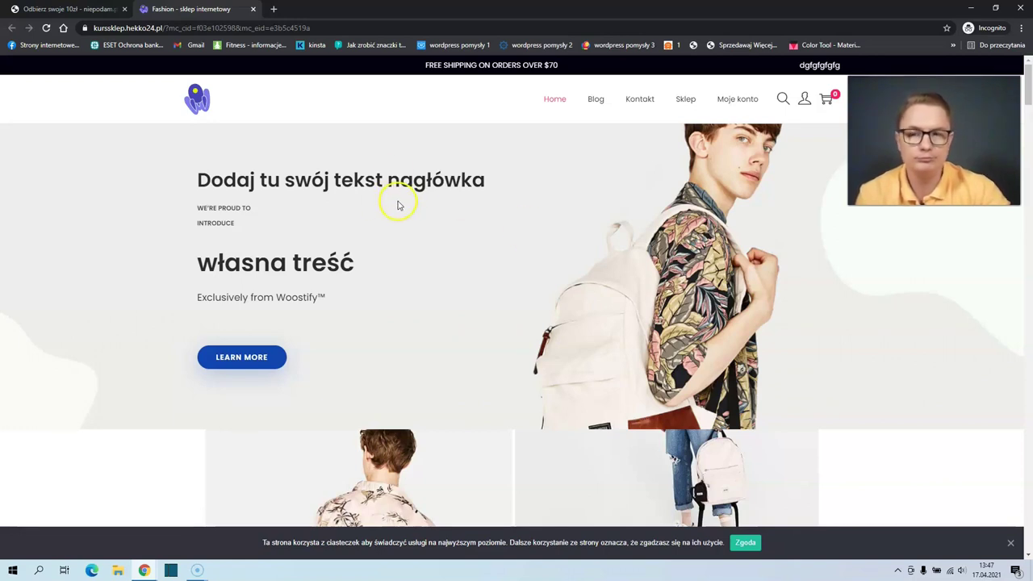
{"action": "left_click", "coordinate": [971, 9]}
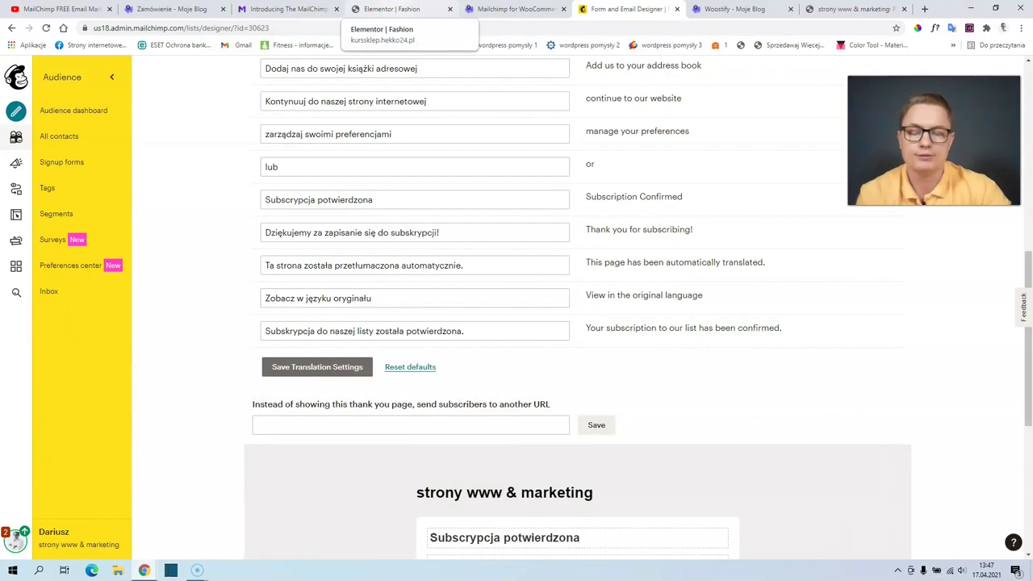
Go to the zakladaniestronwww.pl home page and open the course bundle's product page from its recent-purchase notification
{"action": "left_click", "coordinate": [501, 9]}
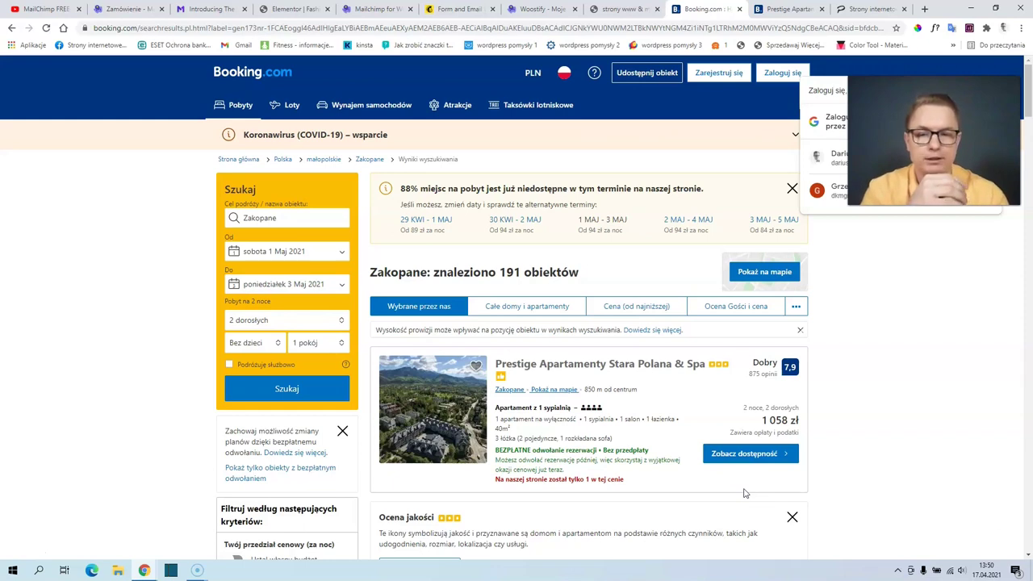
{"action": "left_click", "coordinate": [860, 9]}
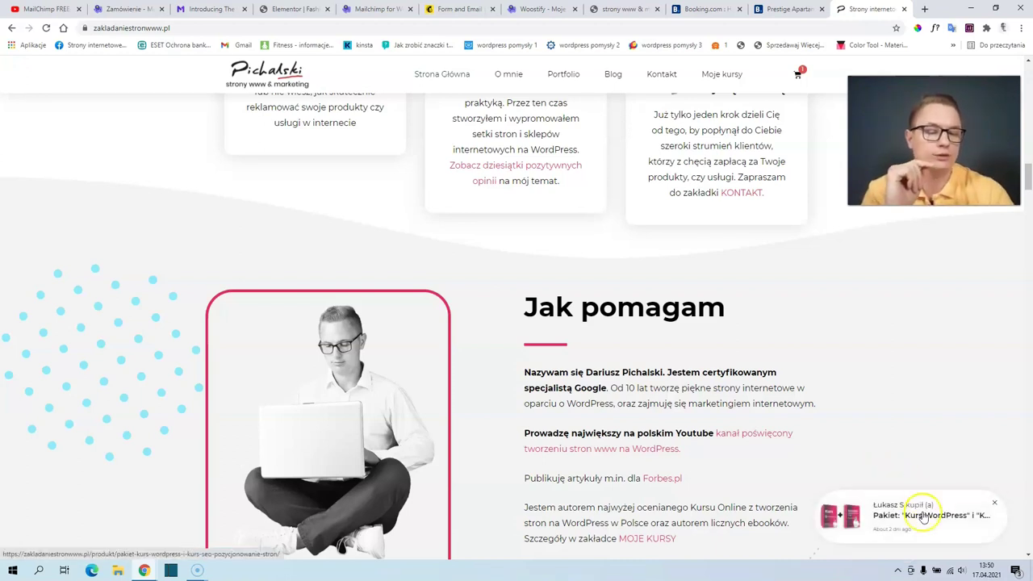
{"action": "left_click", "coordinate": [916, 523]}
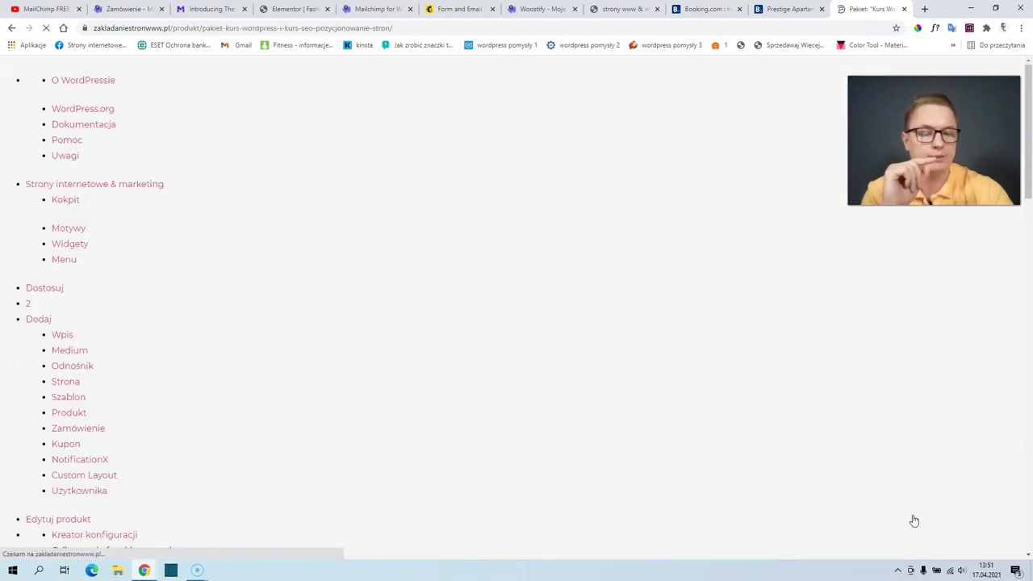
{"action": "scroll", "coordinate": [525, 413], "scroll_direction": "down", "scroll_amount": 10}
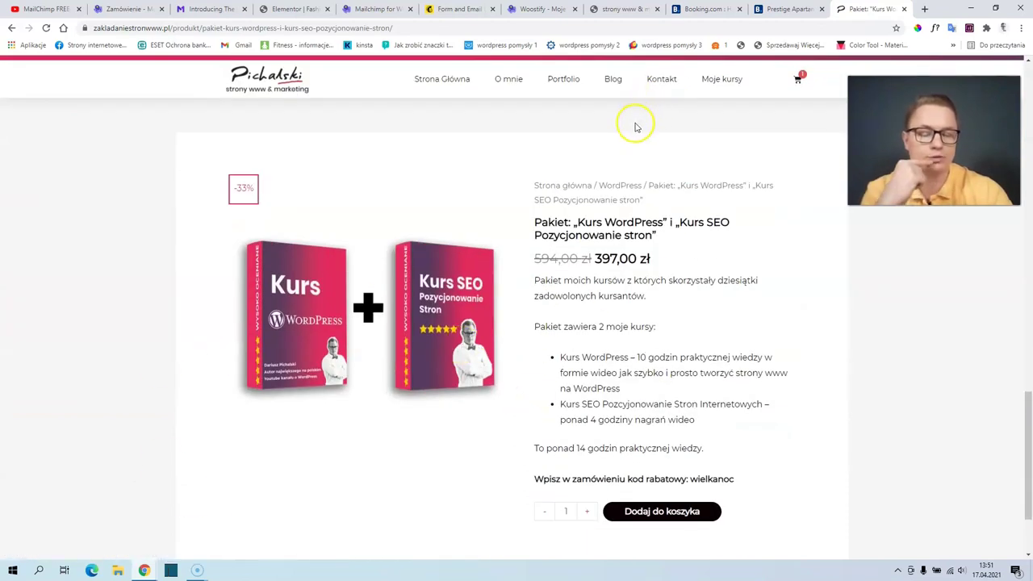
Examine the Prestige Apartamenty Stara Polana & Spa page on Booking.com for its scarcity and social proof messages
{"action": "left_click", "coordinate": [787, 9]}
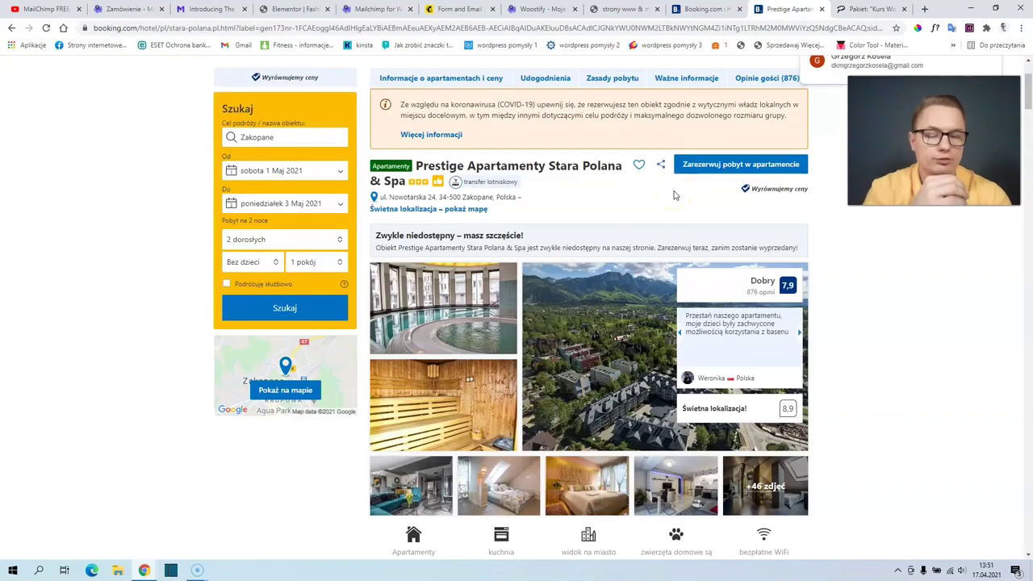
{"action": "mouse_move", "coordinate": [679, 298]}
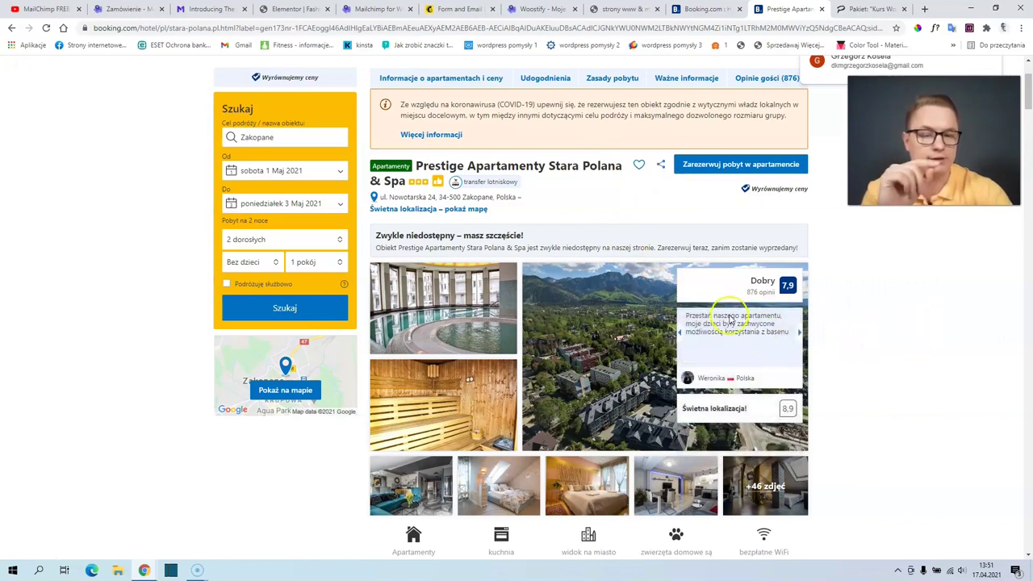
{"action": "scroll", "coordinate": [399, 290], "scroll_direction": "up", "scroll_amount": 2}
{"action": "scroll", "coordinate": [399, 291], "scroll_direction": "down", "scroll_amount": 1}
{"action": "scroll", "coordinate": [399, 291], "scroll_direction": "down", "scroll_amount": 1}
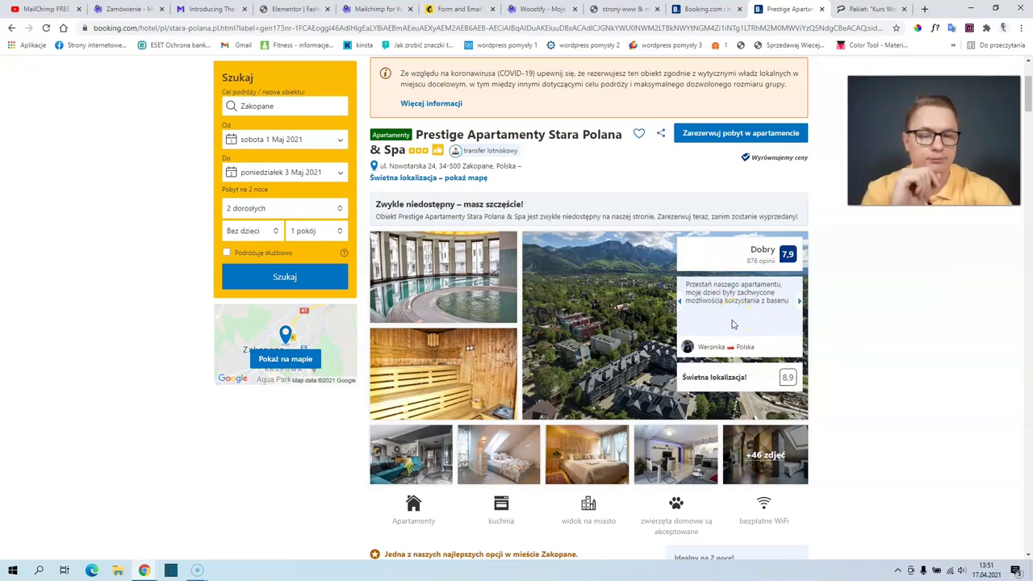
{"action": "scroll", "coordinate": [734, 322], "scroll_direction": "down", "scroll_amount": 8}
{"action": "scroll", "coordinate": [733, 324], "scroll_direction": "down", "scroll_amount": 3}
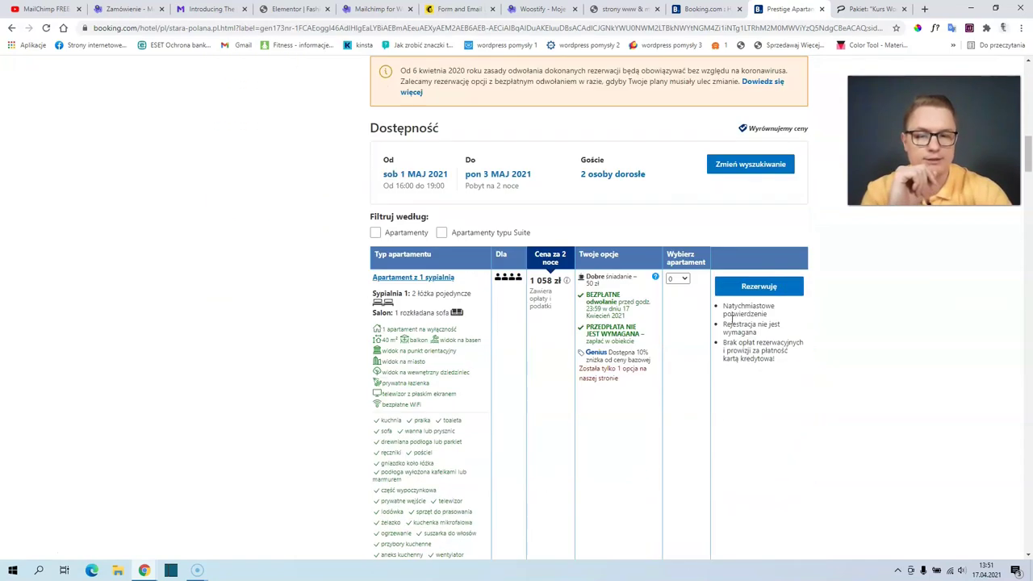
{"action": "scroll", "coordinate": [733, 324], "scroll_direction": "up", "scroll_amount": 1}
{"action": "scroll", "coordinate": [733, 323], "scroll_direction": "down", "scroll_amount": 4}
{"action": "scroll", "coordinate": [733, 324], "scroll_direction": "down", "scroll_amount": 12}
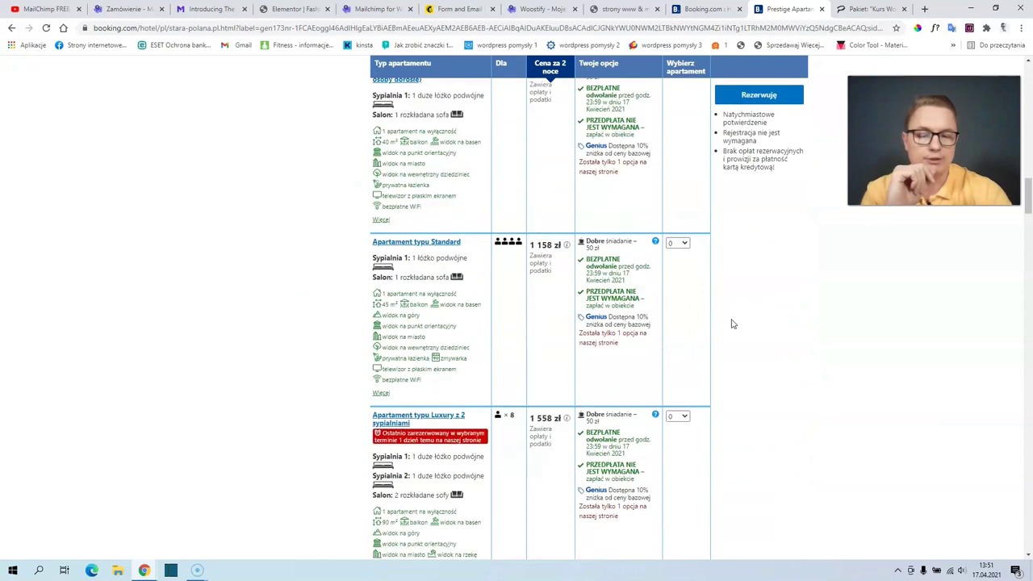
{"action": "scroll", "coordinate": [733, 324], "scroll_direction": "down", "scroll_amount": 15}
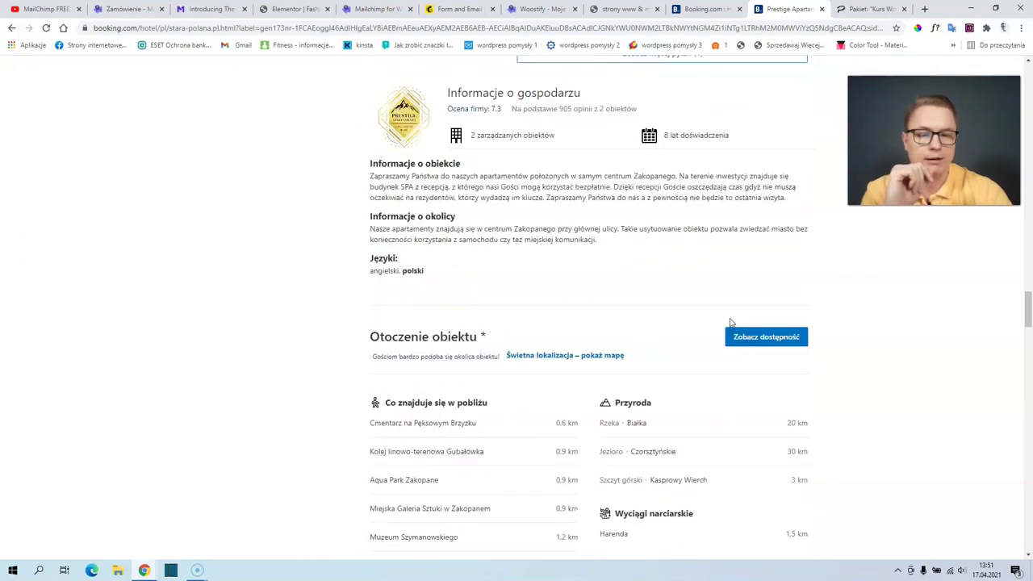
{"action": "scroll", "coordinate": [724, 319], "scroll_direction": "up", "scroll_amount": 20}
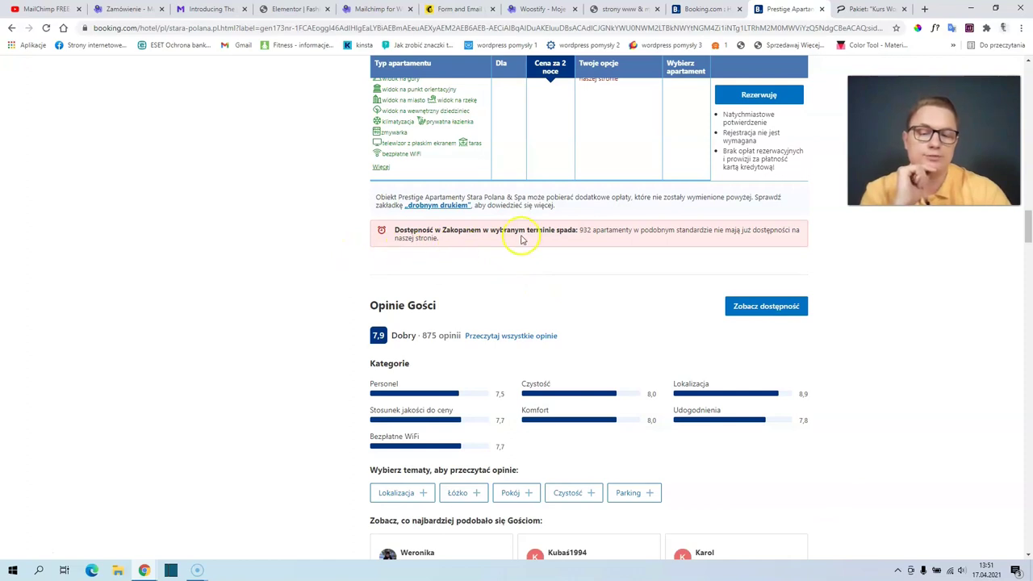
{"action": "left_click", "coordinate": [584, 233]}
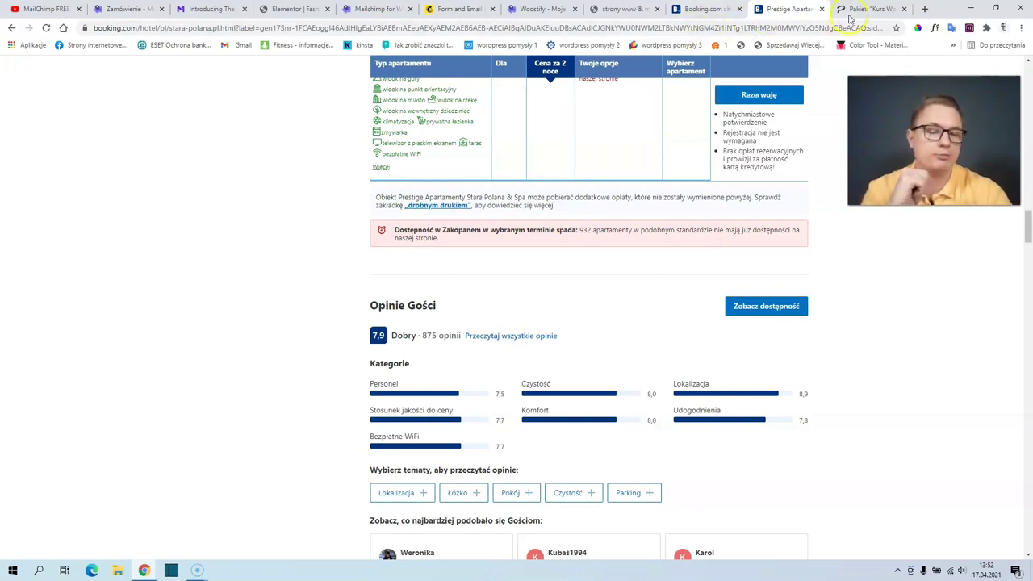
Check the purchase notification on the course bundle page and the product viewer notification on the Woostify demo shop
{"action": "left_click", "coordinate": [878, 8]}
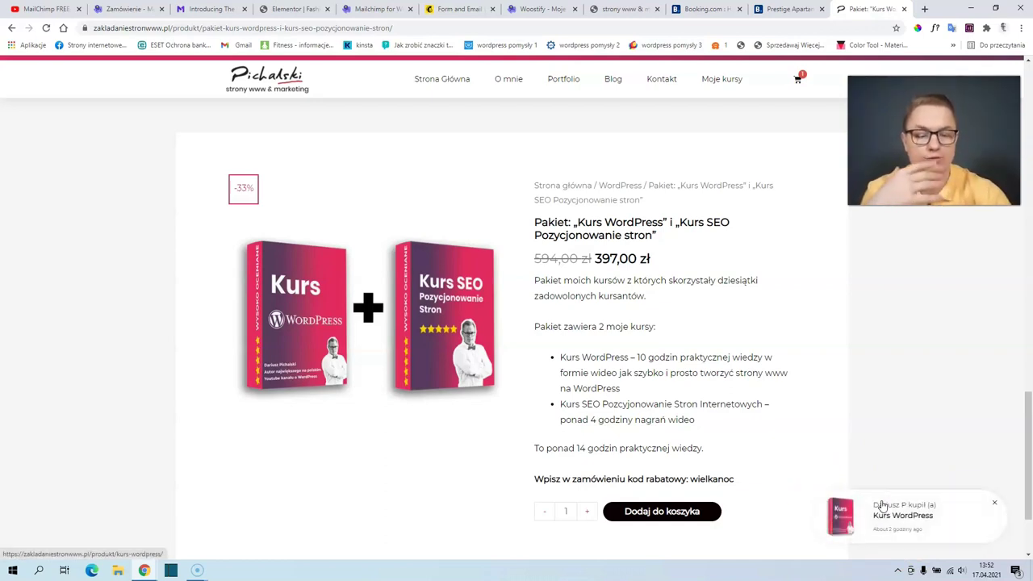
{"action": "left_click", "coordinate": [861, 511]}
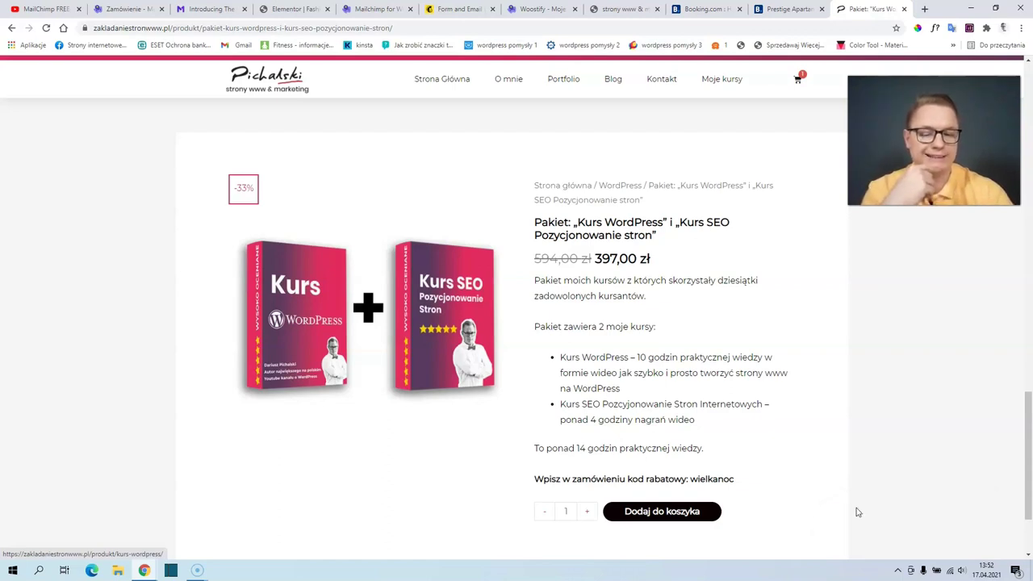
{"action": "left_click", "coordinate": [851, 512]}
{"action": "left_click", "coordinate": [622, 98]}
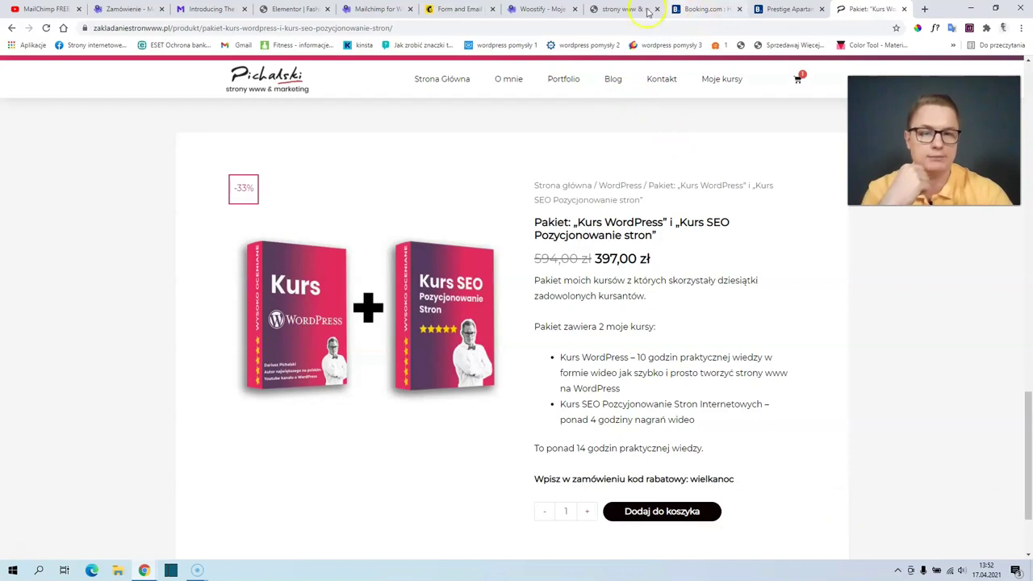
{"action": "left_click", "coordinate": [610, 13]}
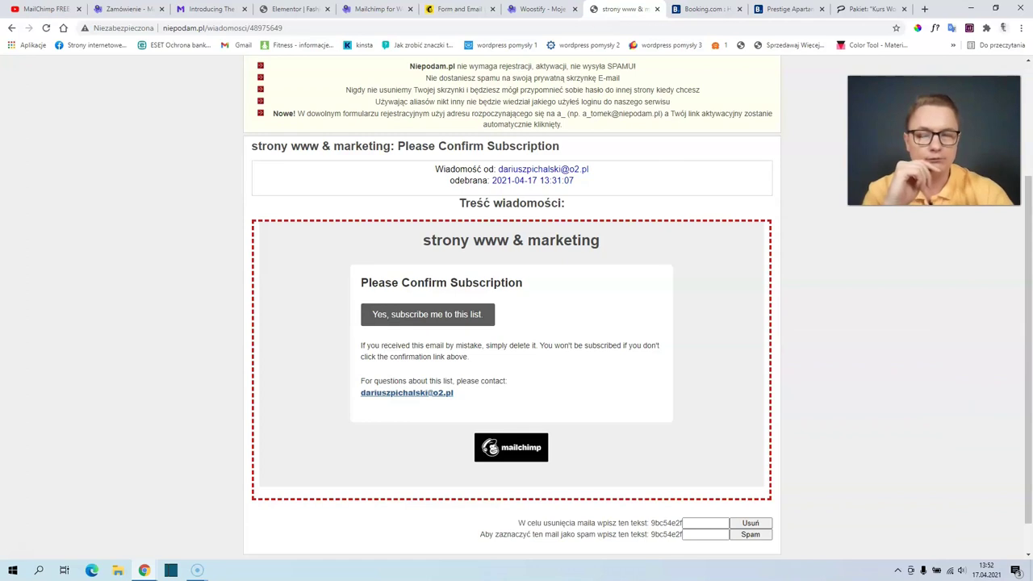
{"action": "left_click", "coordinate": [554, 14]}
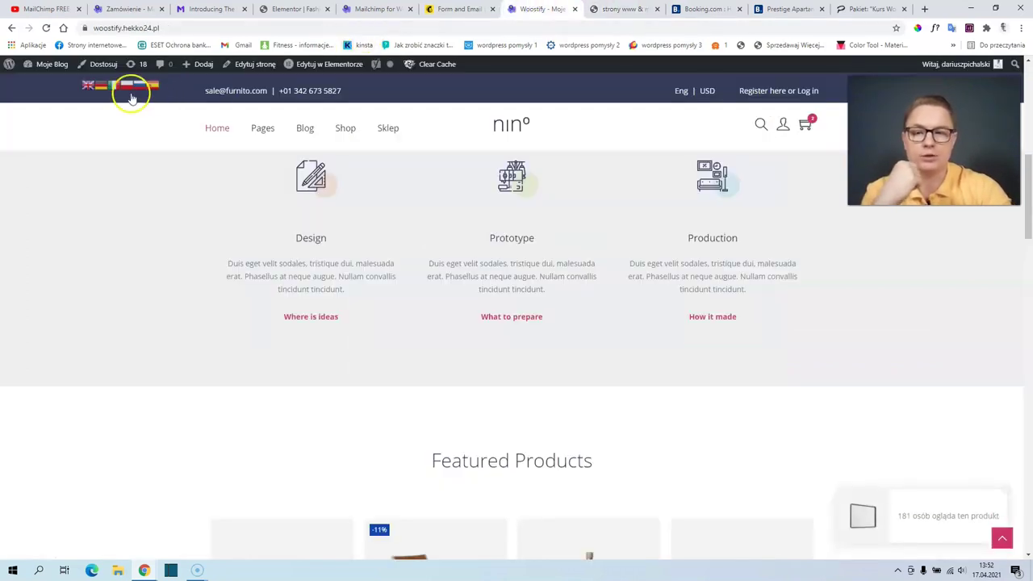
{"action": "left_click", "coordinate": [377, 11]}
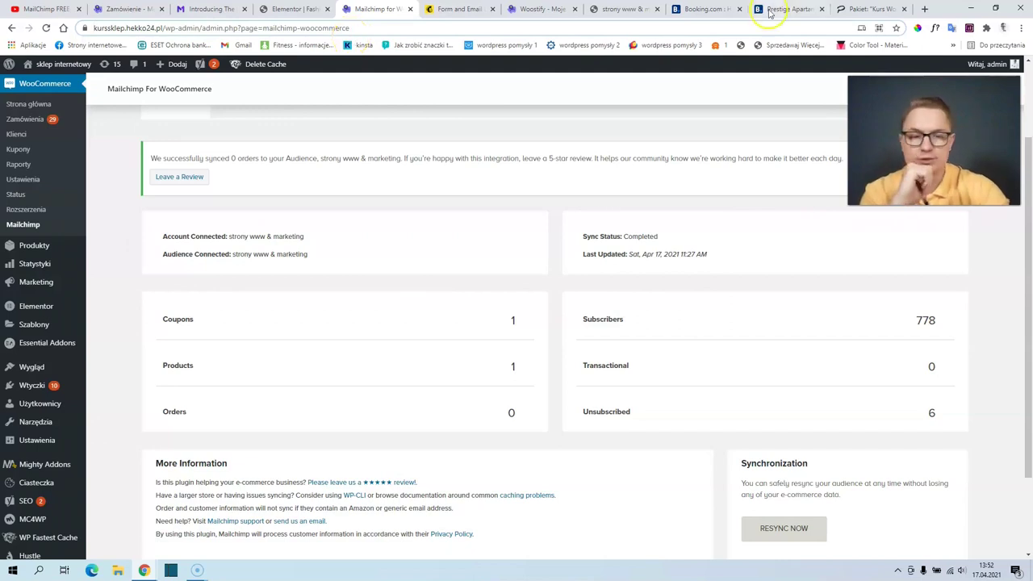
{"action": "left_click", "coordinate": [869, 9]}
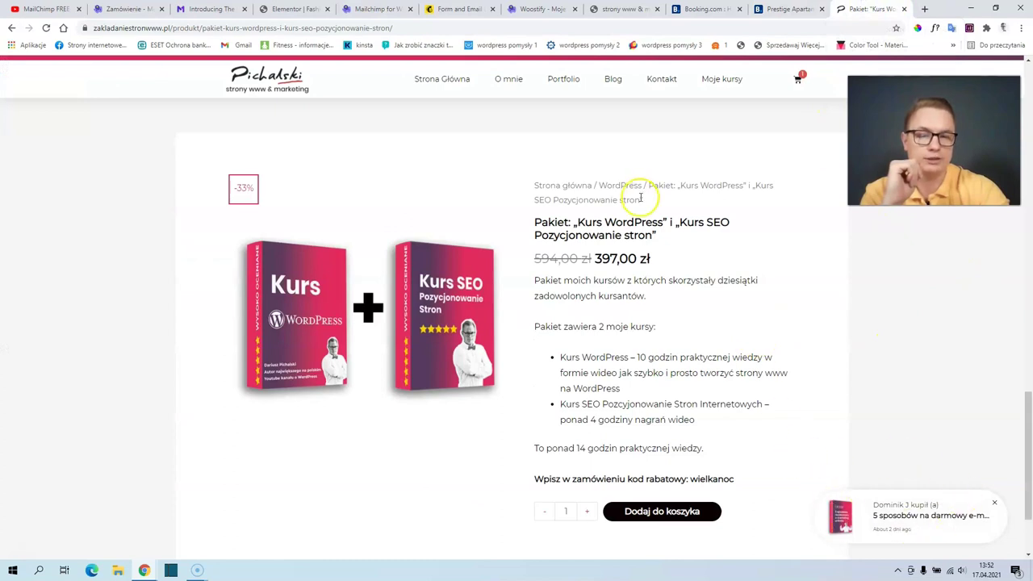
{"action": "left_click", "coordinate": [358, 8]}
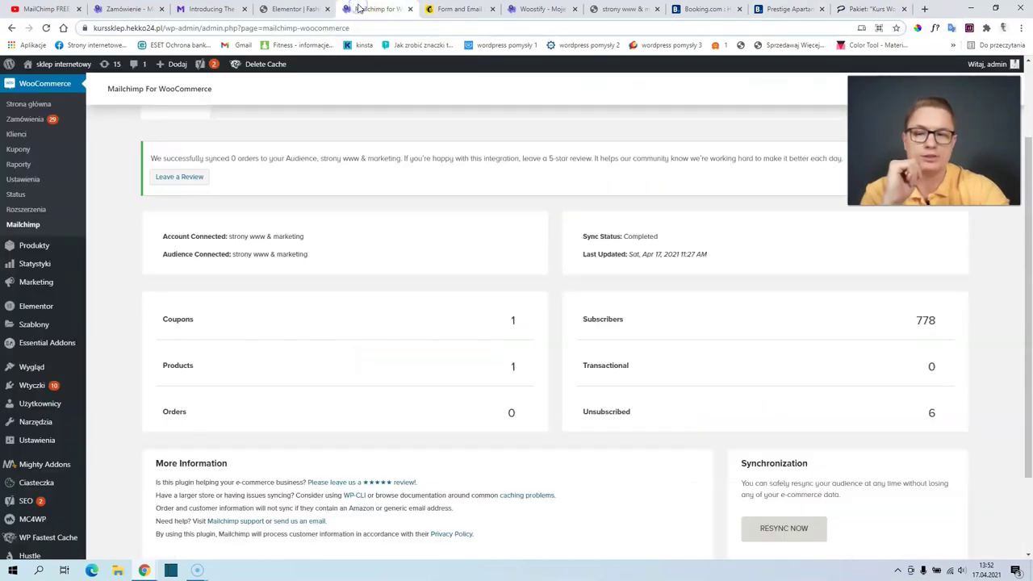
{"action": "left_click", "coordinate": [340, 11]}
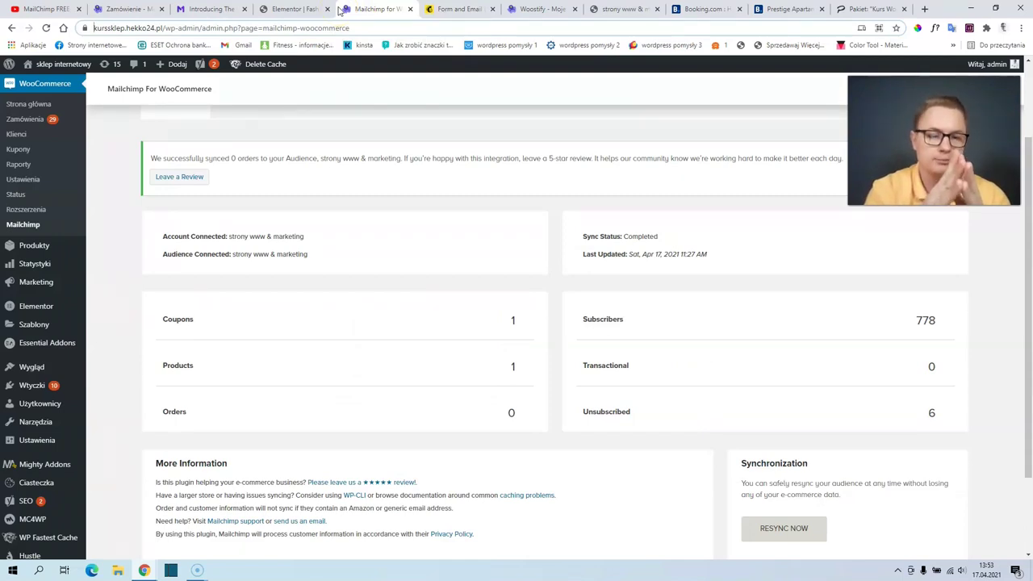
{"action": "left_click", "coordinate": [868, 9]}
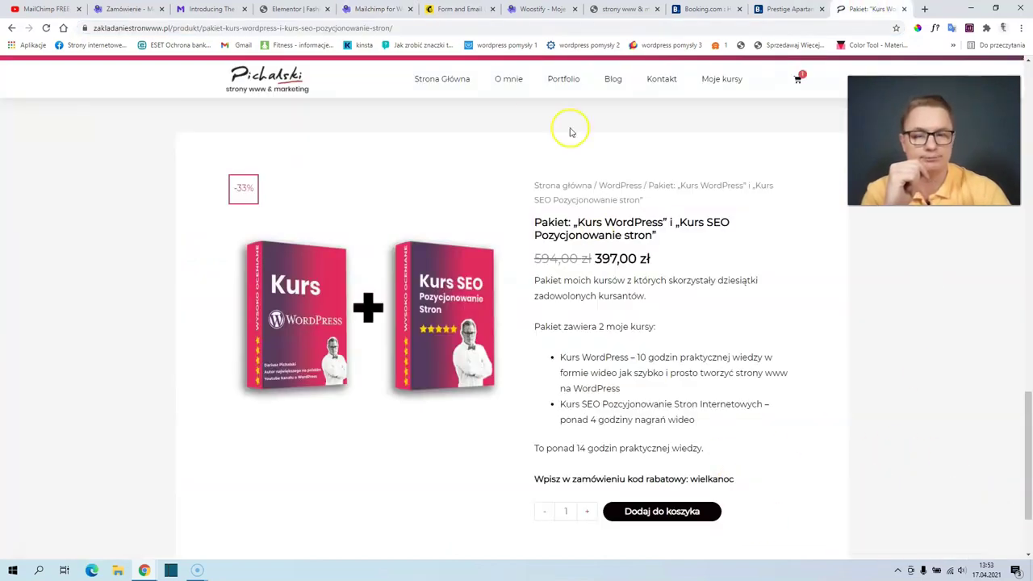
{"action": "left_click", "coordinate": [295, 9]}
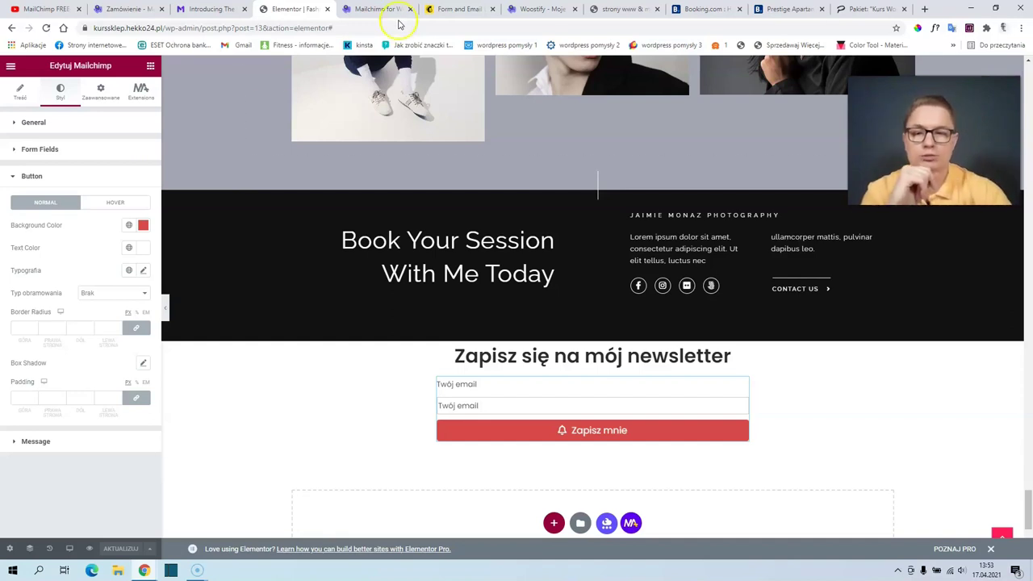
{"action": "left_click", "coordinate": [229, 9]}
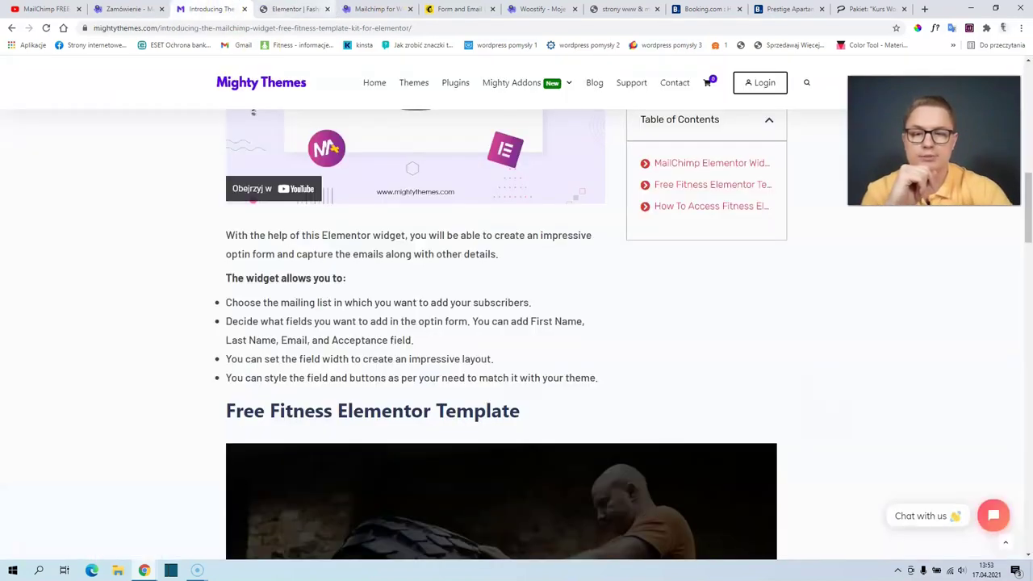
Open the add-plugins page in the shop's WordPress dashboard and search for "notificationx"
{"action": "left_click", "coordinate": [376, 9]}
{"action": "mouse_move", "coordinate": [50, 390]}
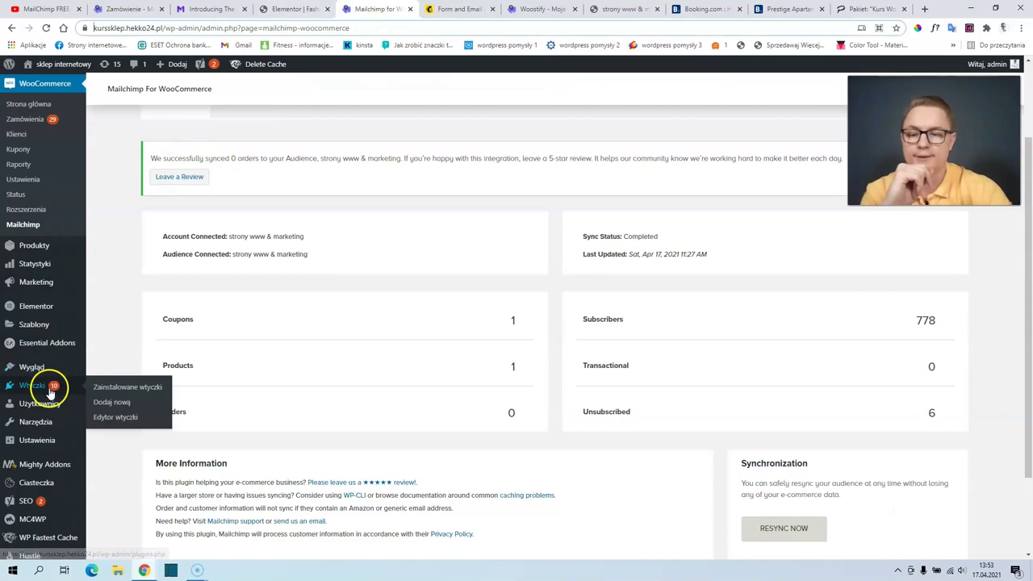
{"action": "left_click", "coordinate": [132, 406]}
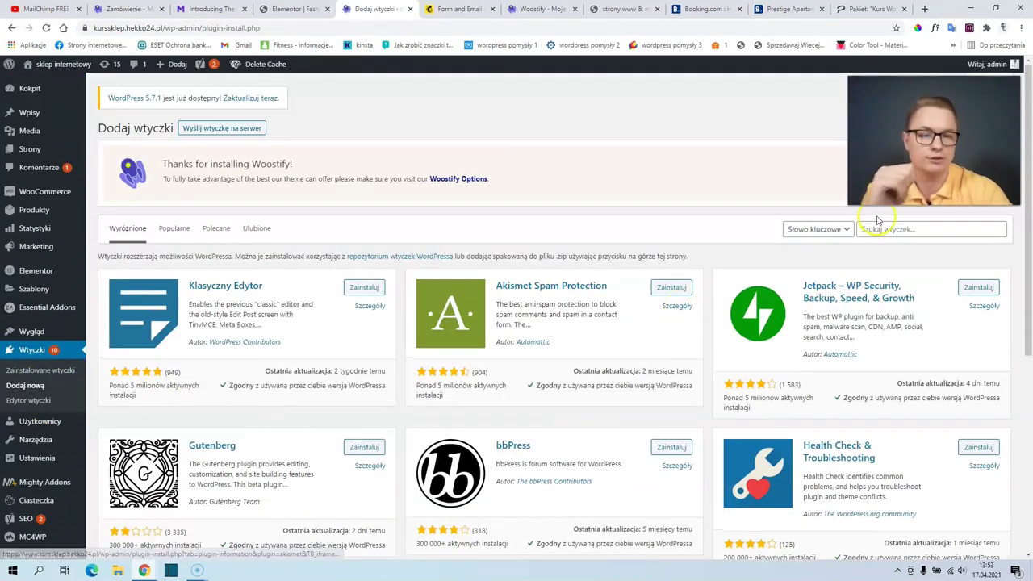
{"action": "left_click", "coordinate": [880, 230]}
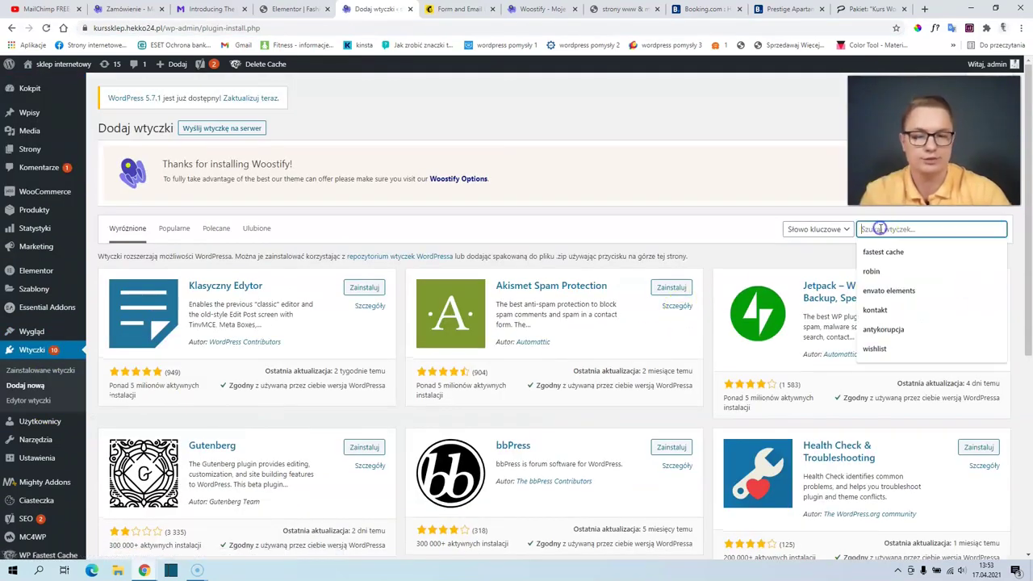
{"action": "type", "text": "notif"}
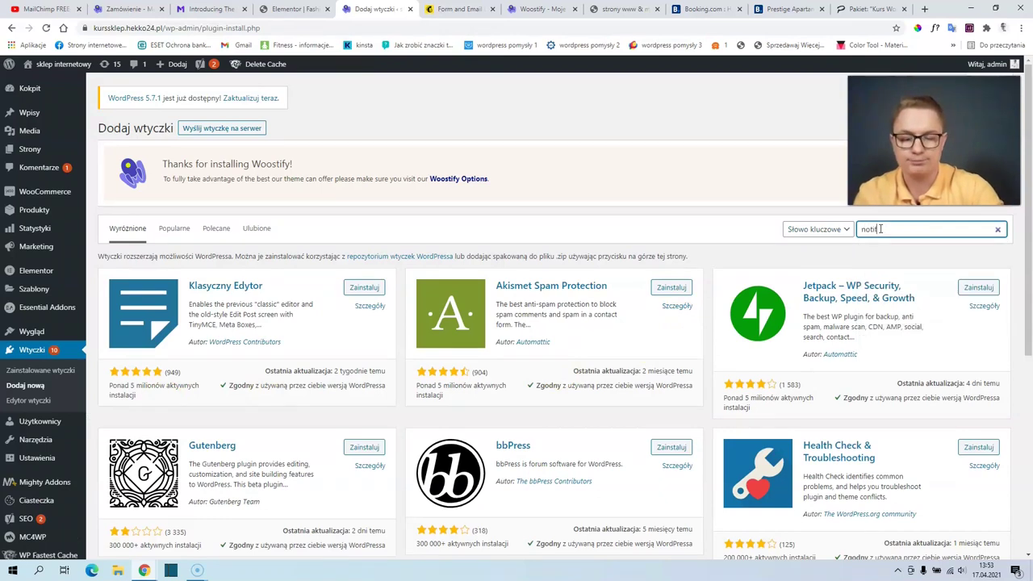
{"action": "type", "text": "icationx"}
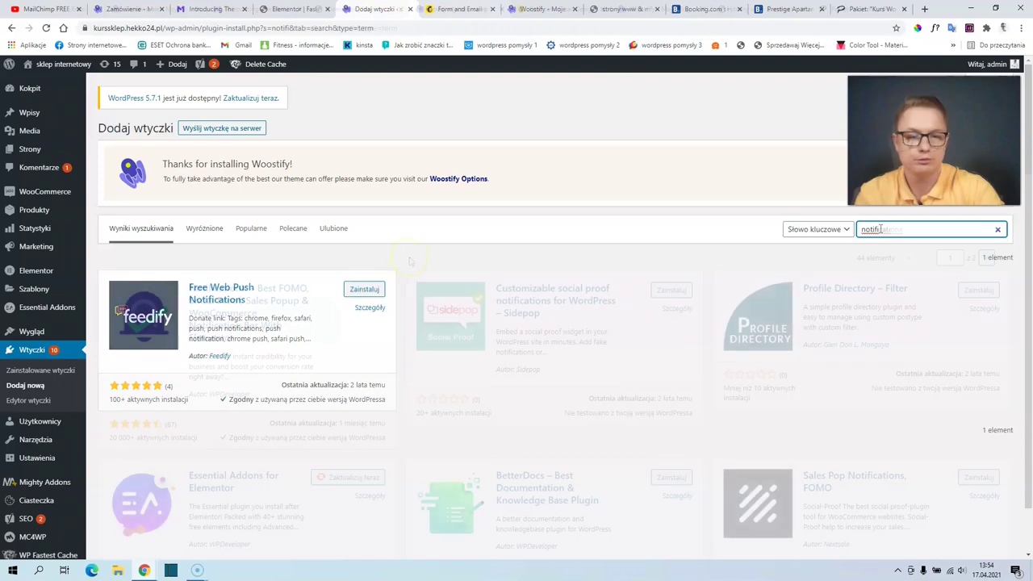
Install and activate the NotificationX plugin from the plugin search results
{"action": "left_click", "coordinate": [363, 292]}
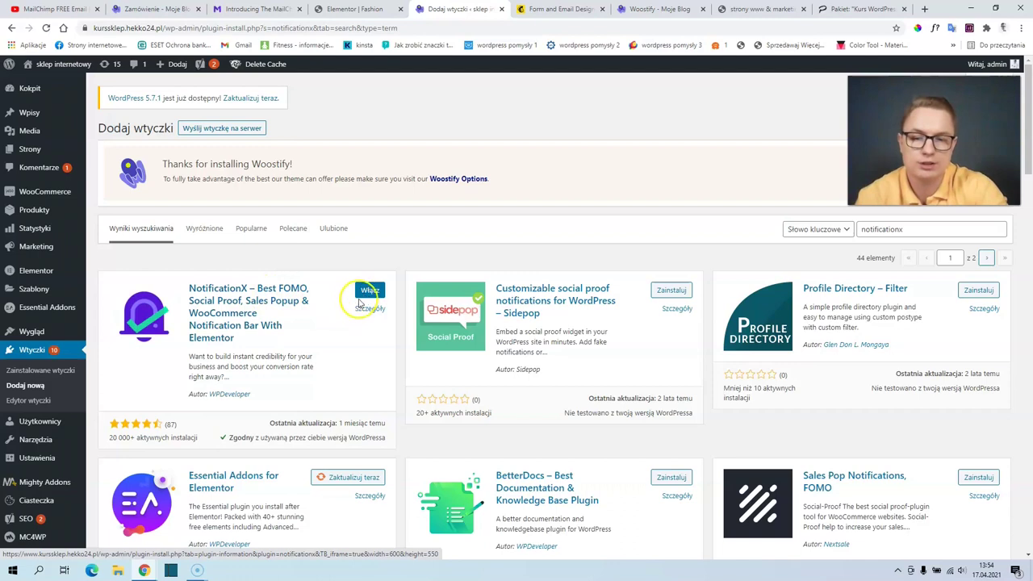
{"action": "left_click", "coordinate": [367, 292]}
{"action": "left_click", "coordinate": [364, 296]}
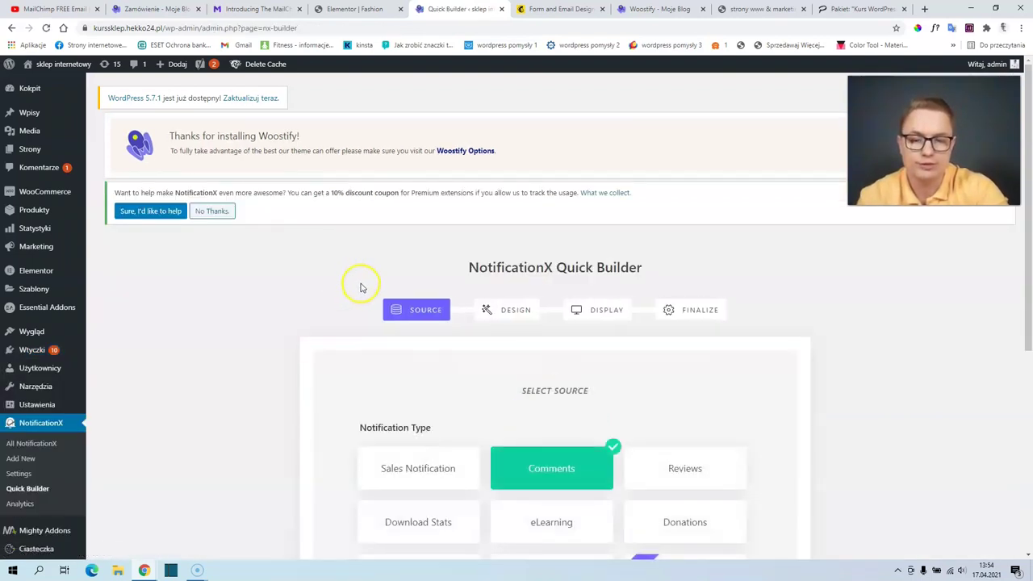
Choose Sales Notification as the notification type in the Quick Builder, with WooCommerce as its source
{"action": "scroll", "coordinate": [362, 288], "scroll_direction": "down", "scroll_amount": 2}
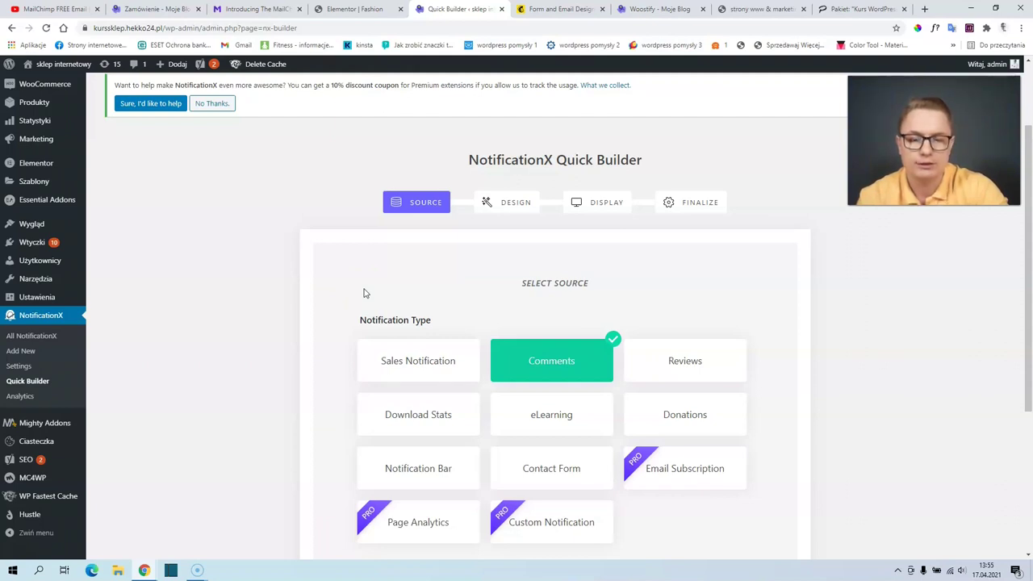
{"action": "scroll", "coordinate": [364, 293], "scroll_direction": "down", "scroll_amount": 1}
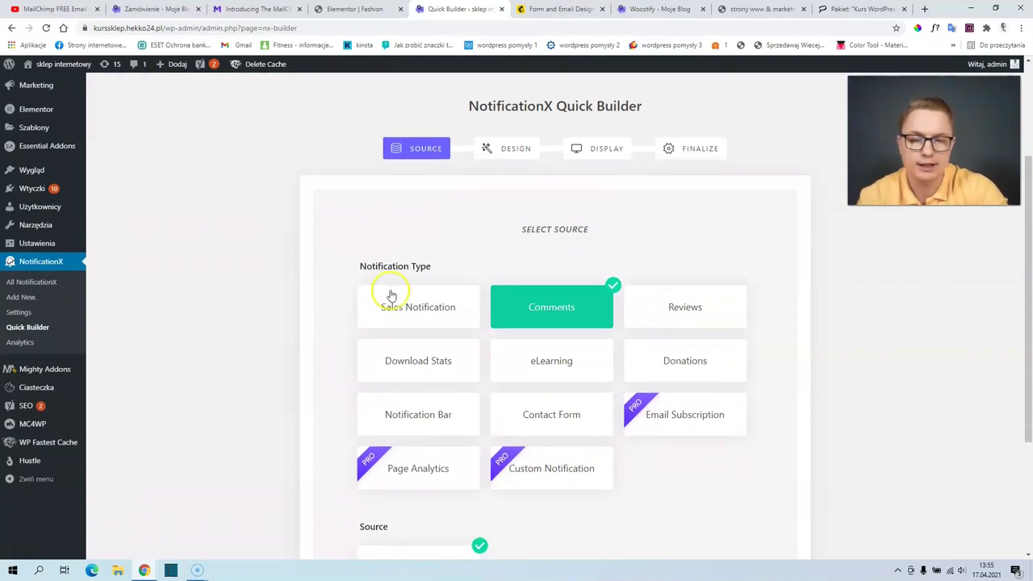
{"action": "left_click", "coordinate": [425, 307]}
{"action": "scroll", "coordinate": [478, 339], "scroll_direction": "down", "scroll_amount": 3}
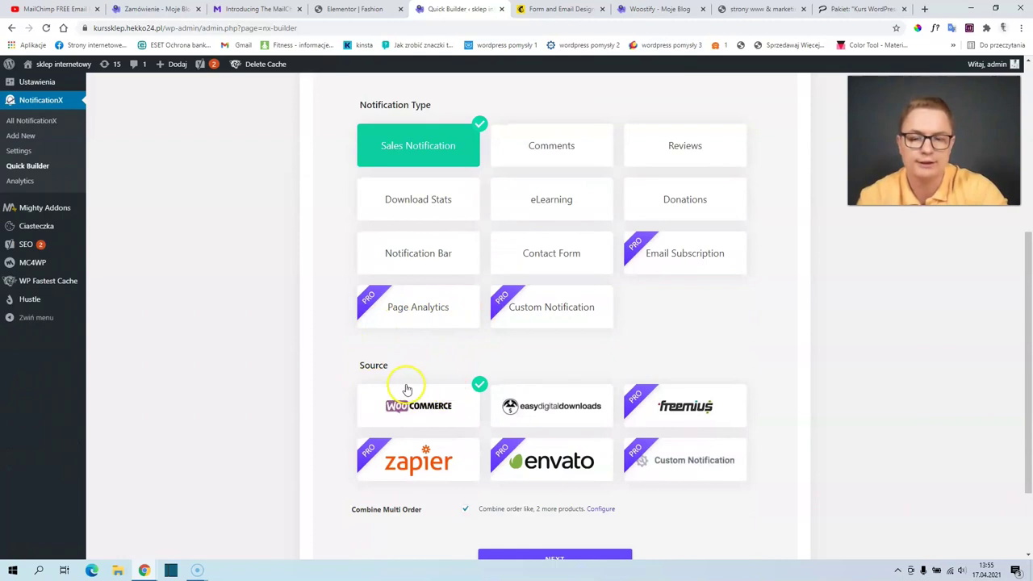
{"action": "scroll", "coordinate": [408, 390], "scroll_direction": "down", "scroll_amount": 2}
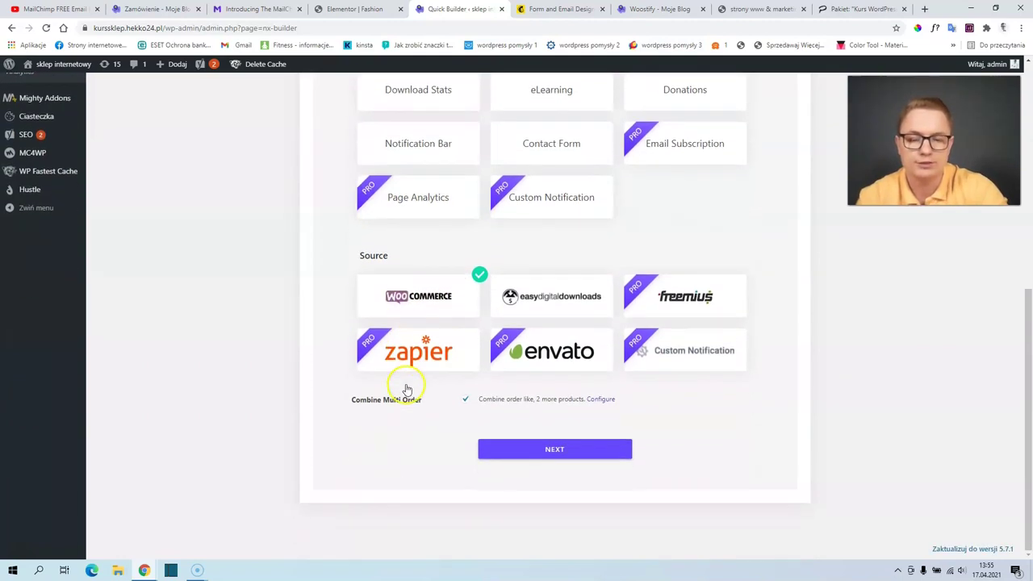
{"action": "left_click", "coordinate": [554, 454]}
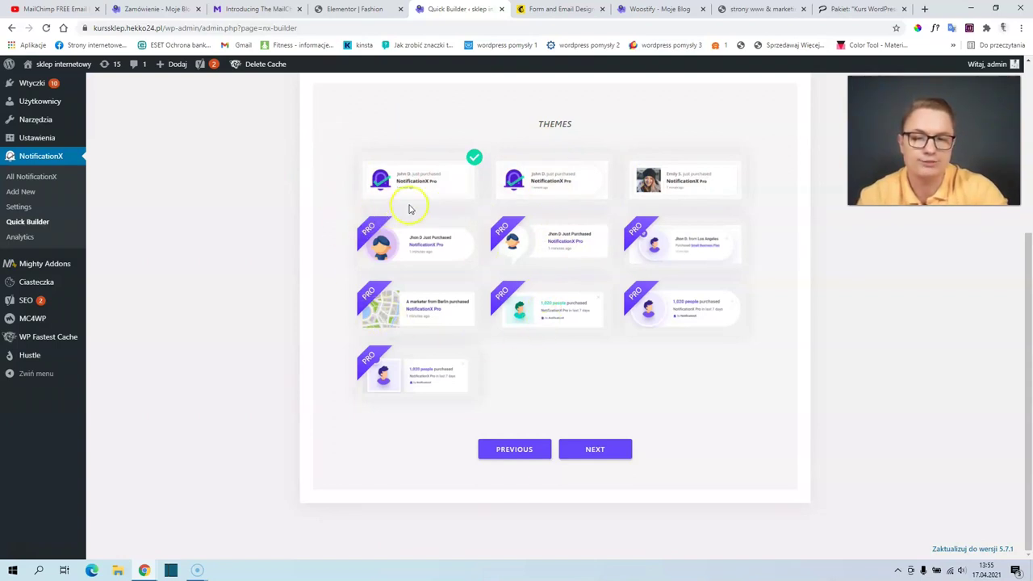
Accept the preselected first theme and set the notification position to Bottom Right
{"action": "left_click", "coordinate": [602, 452]}
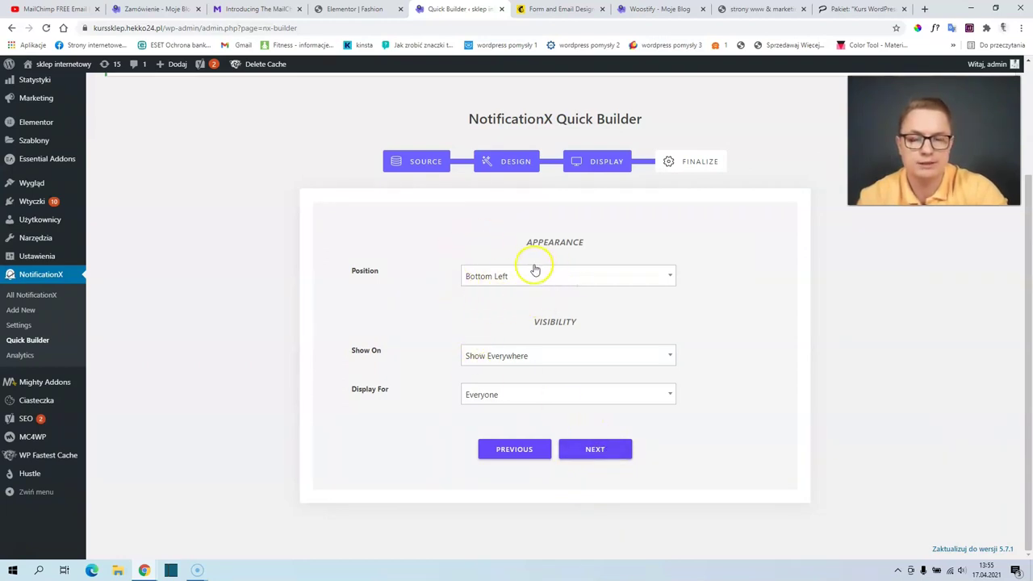
{"action": "left_click", "coordinate": [468, 283]}
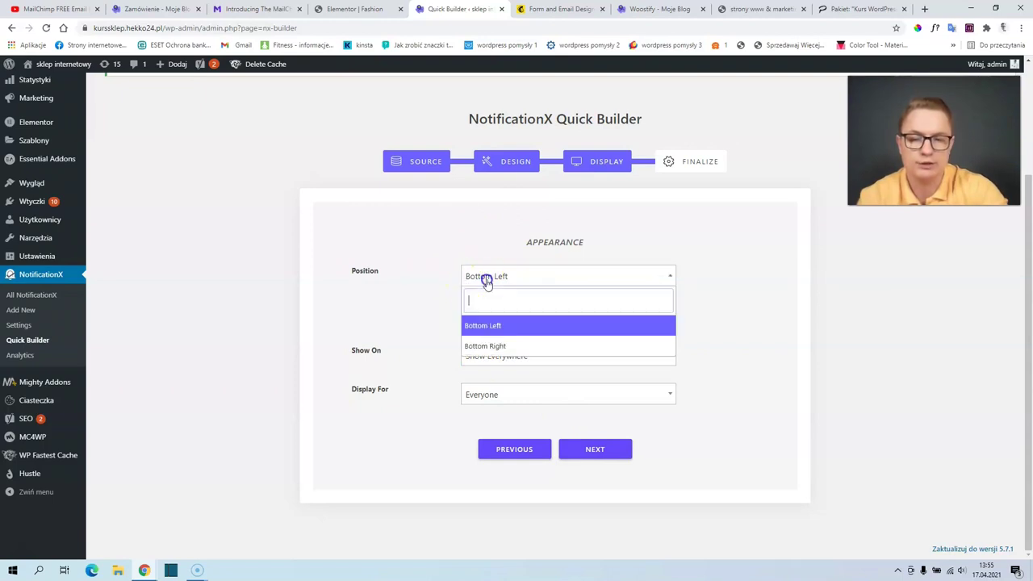
{"action": "left_click", "coordinate": [516, 345]}
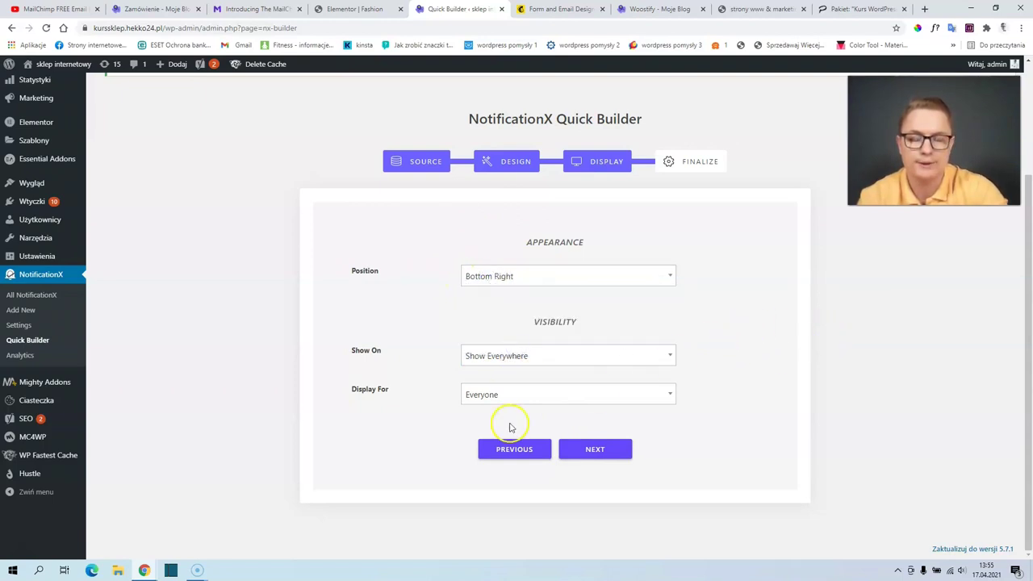
{"action": "left_click", "coordinate": [488, 362]}
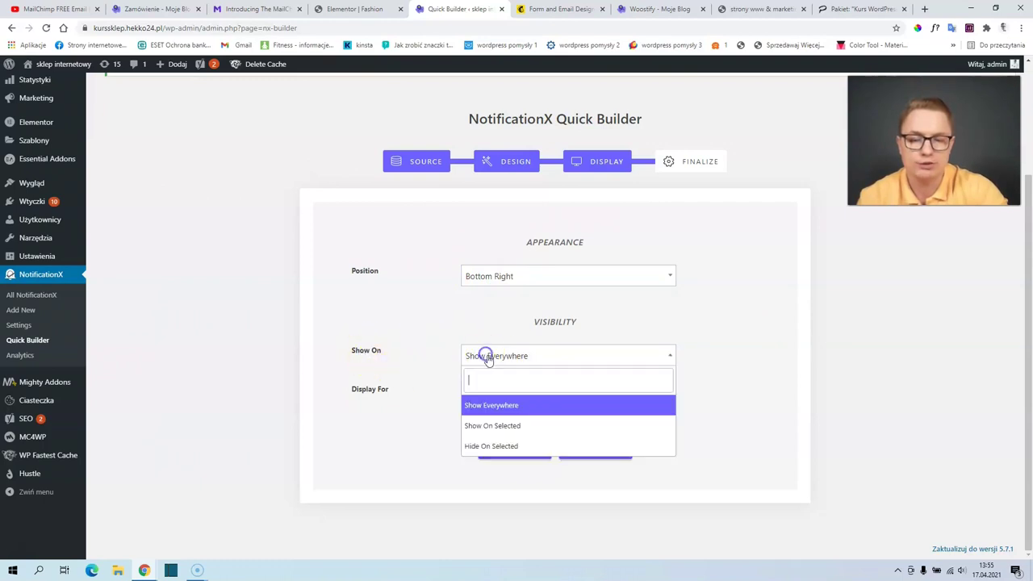
{"action": "left_click", "coordinate": [507, 425]}
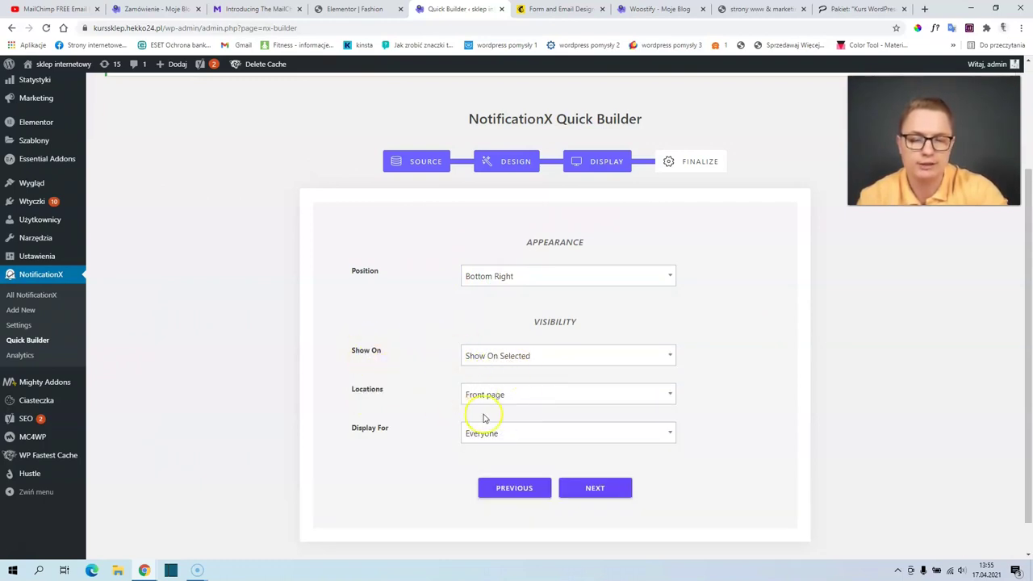
{"action": "left_click", "coordinate": [517, 357]}
{"action": "left_click", "coordinate": [527, 407]}
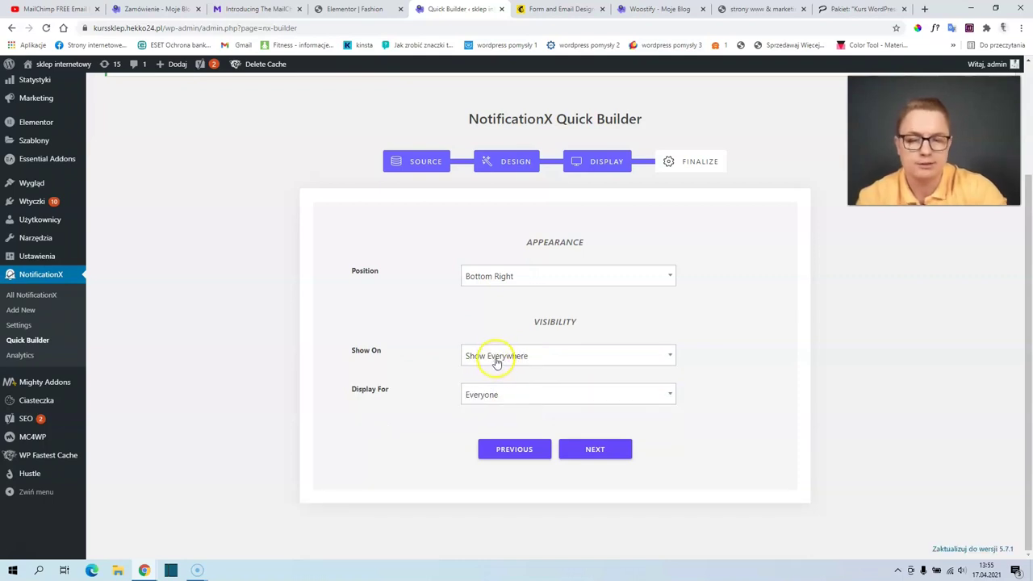
{"action": "left_click", "coordinate": [497, 396]}
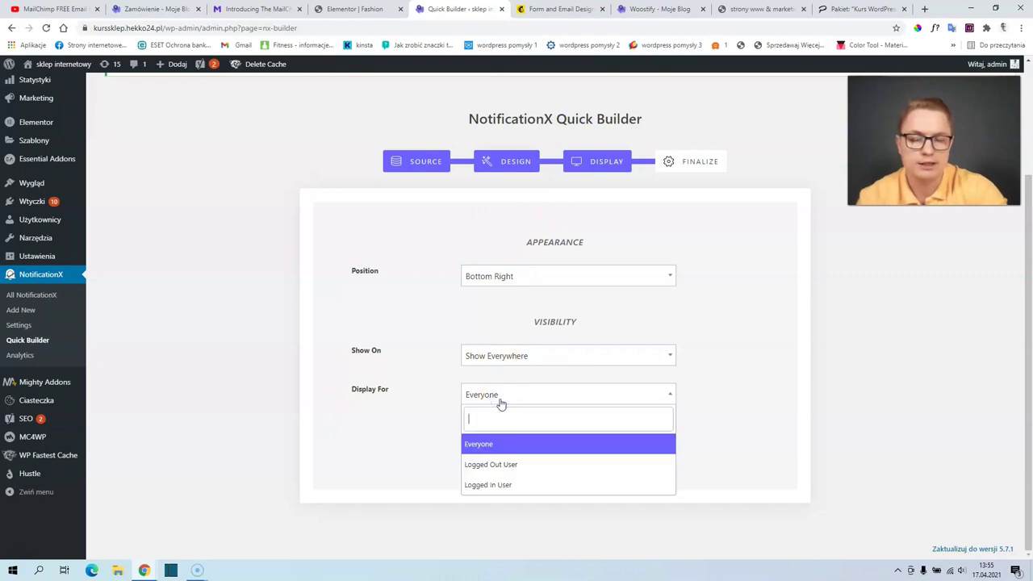
{"action": "left_click", "coordinate": [432, 379]}
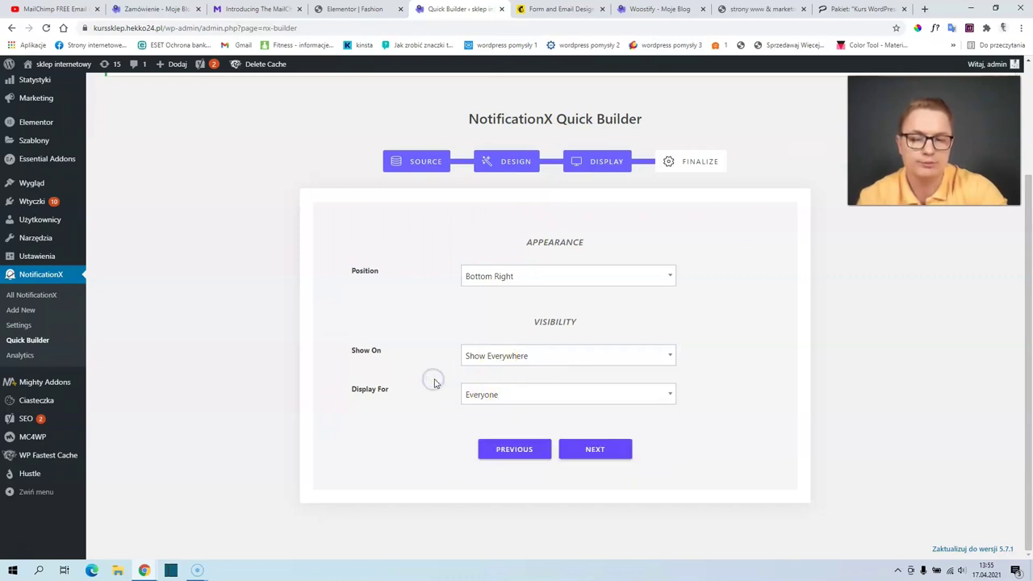
Finalize the Quick Builder setup and launch the sales notification
{"action": "left_click", "coordinate": [595, 448]}
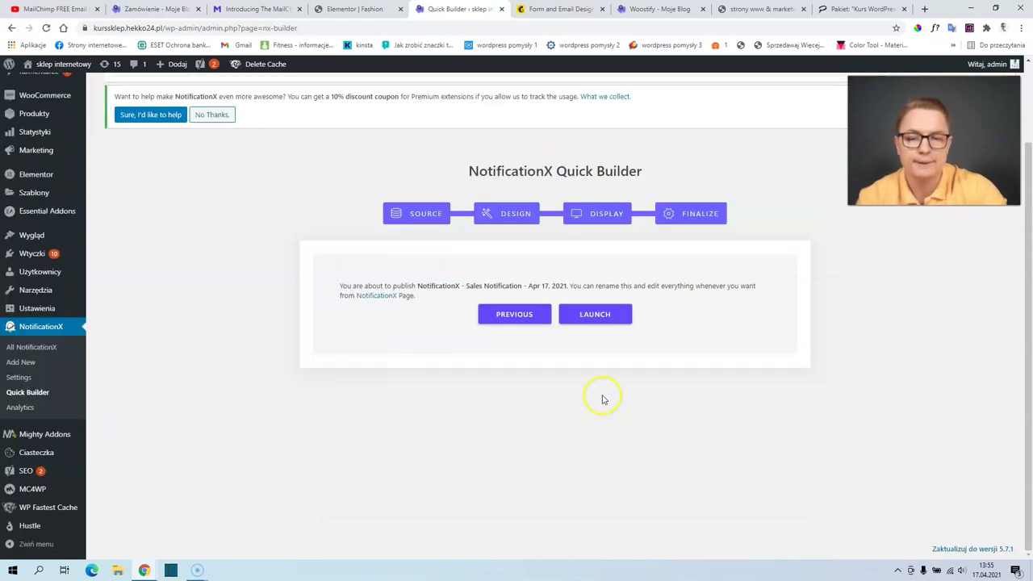
{"action": "left_click", "coordinate": [605, 319]}
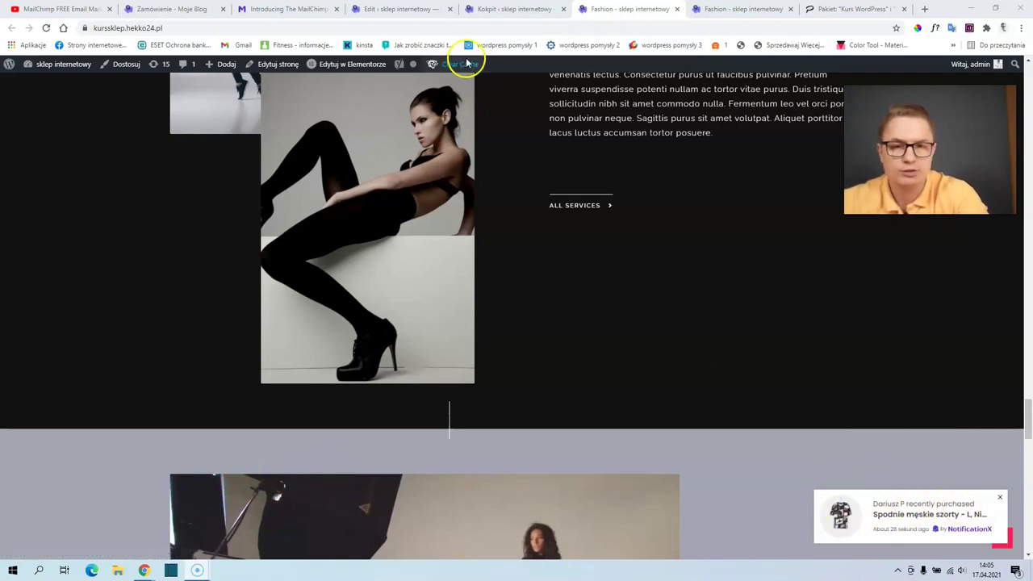
Go back to the WordPress dashboard and open the WooCommerce notification for editing from the list of all NotificationX entries
{"action": "left_click", "coordinate": [533, 9]}
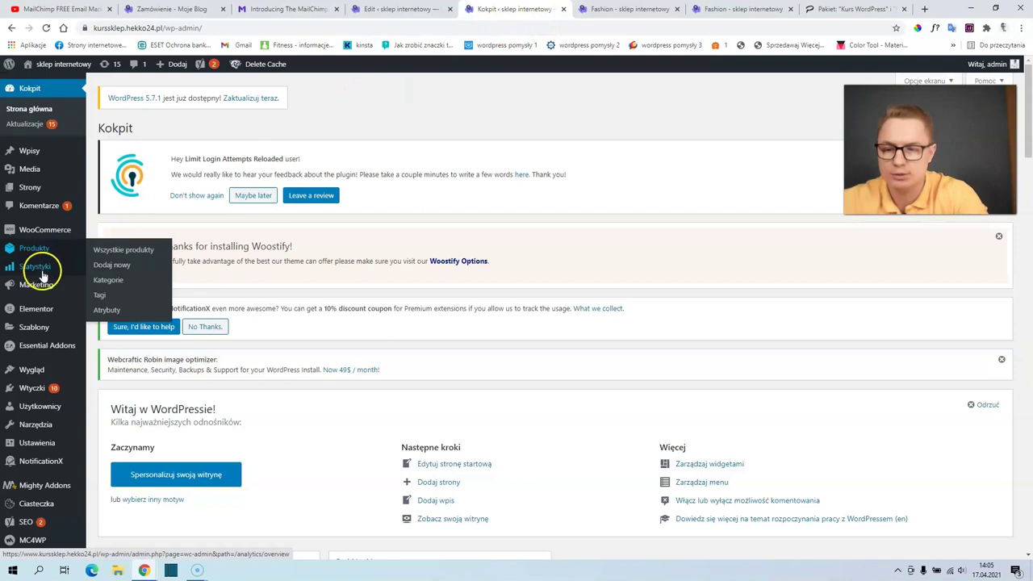
{"action": "scroll", "coordinate": [42, 275], "scroll_direction": "down", "scroll_amount": 1}
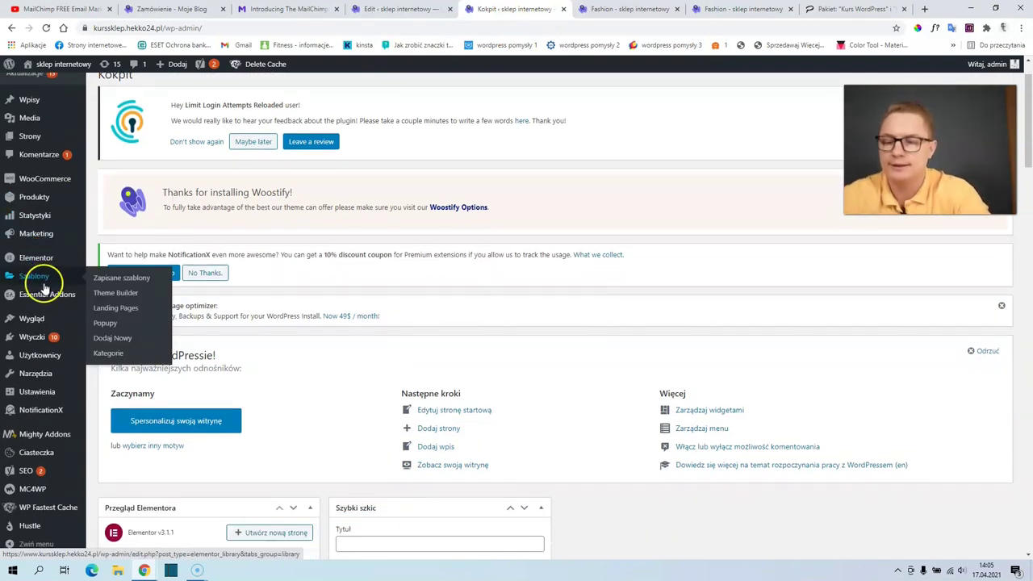
{"action": "scroll", "coordinate": [44, 283], "scroll_direction": "down", "scroll_amount": 2}
{"action": "scroll", "coordinate": [51, 302], "scroll_direction": "up", "scroll_amount": 3}
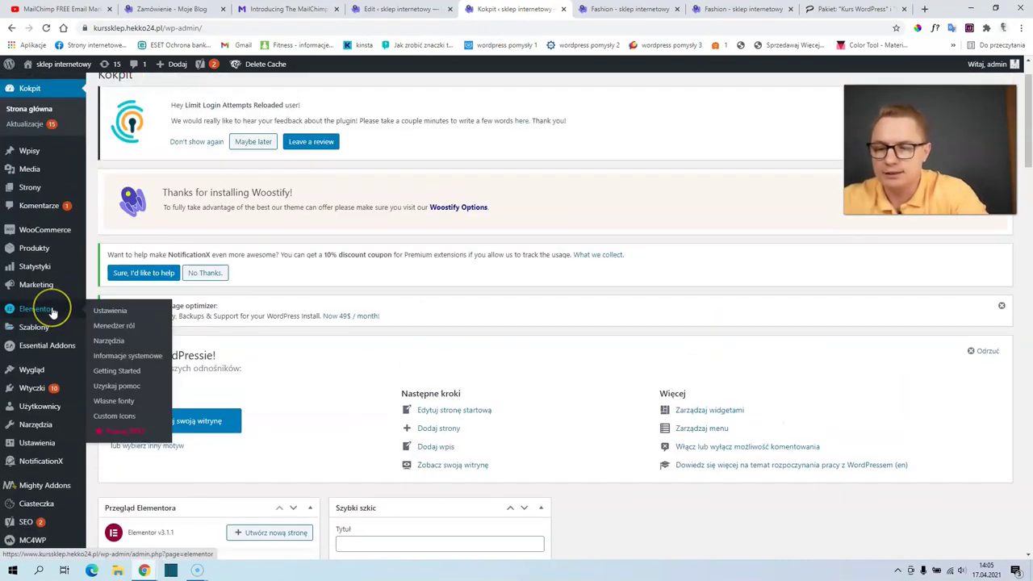
{"action": "mouse_move", "coordinate": [65, 461]}
{"action": "left_click", "coordinate": [119, 478]}
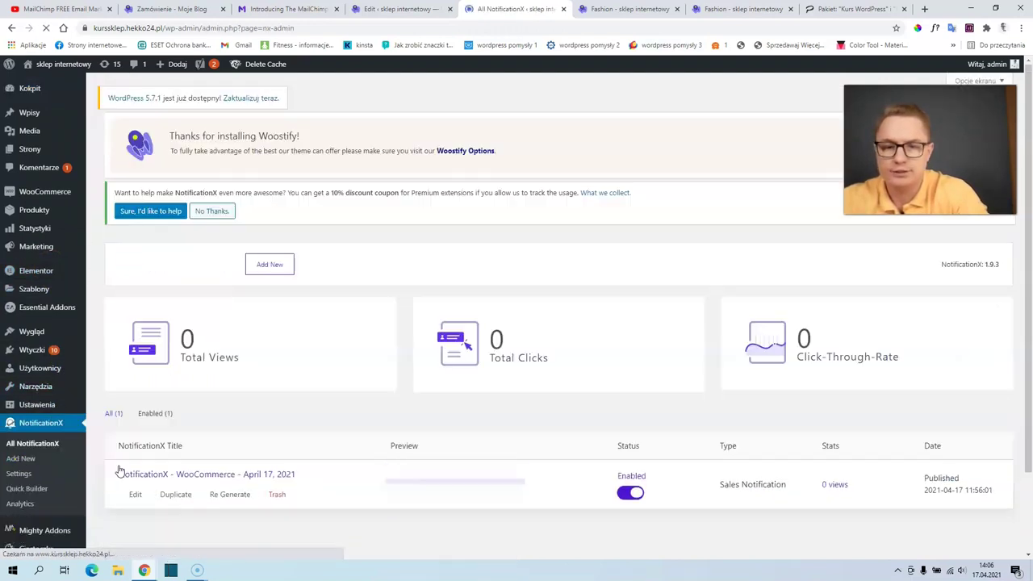
{"action": "scroll", "coordinate": [219, 399], "scroll_direction": "down", "scroll_amount": 2}
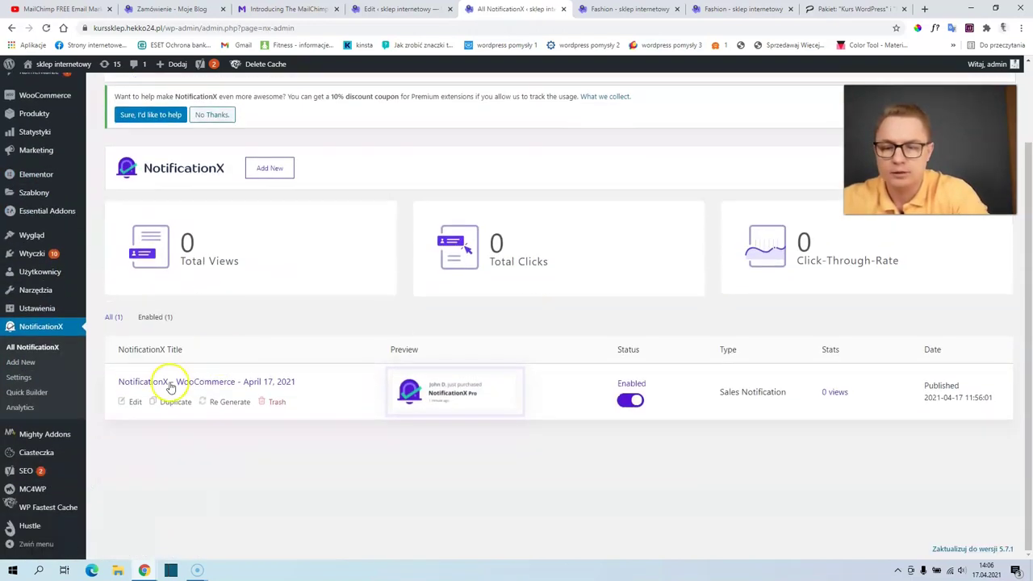
{"action": "left_click", "coordinate": [134, 403]}
{"action": "scroll", "coordinate": [248, 324], "scroll_direction": "down", "scroll_amount": 2}
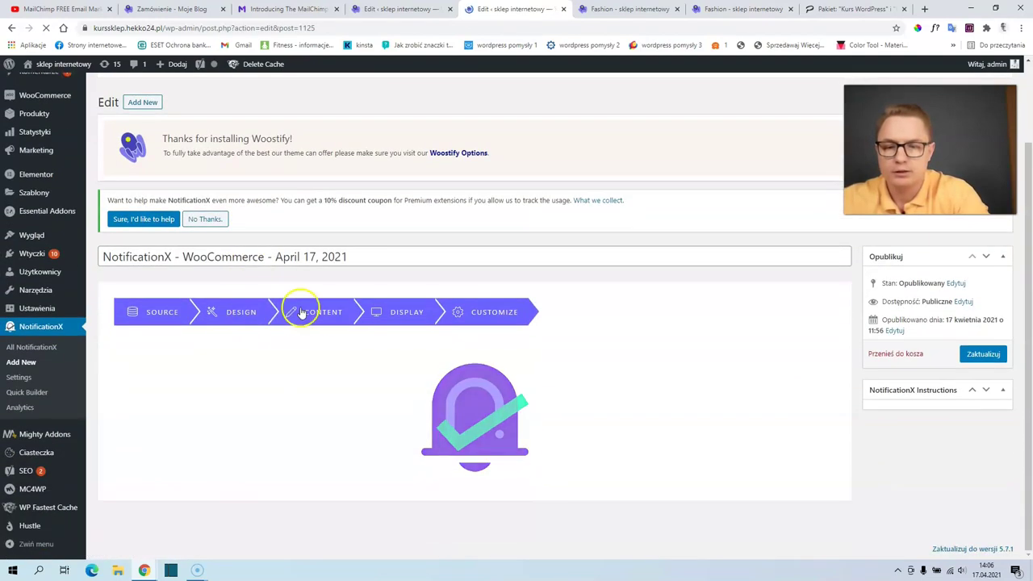
Set the purchase text in the notification template to "kupił (a)" and update the notification
{"action": "left_click", "coordinate": [319, 313]}
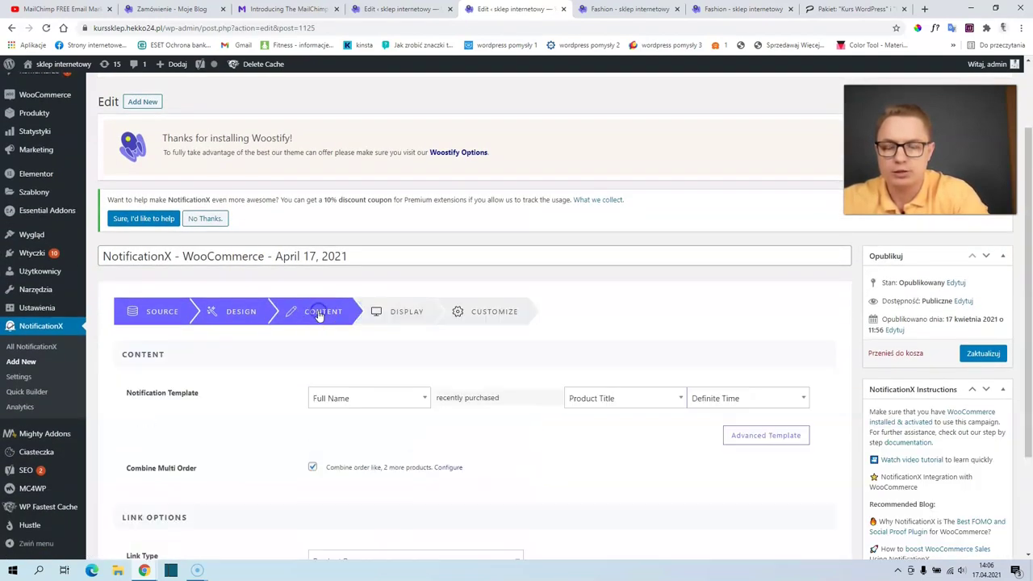
{"action": "scroll", "coordinate": [319, 316], "scroll_direction": "down", "scroll_amount": 1}
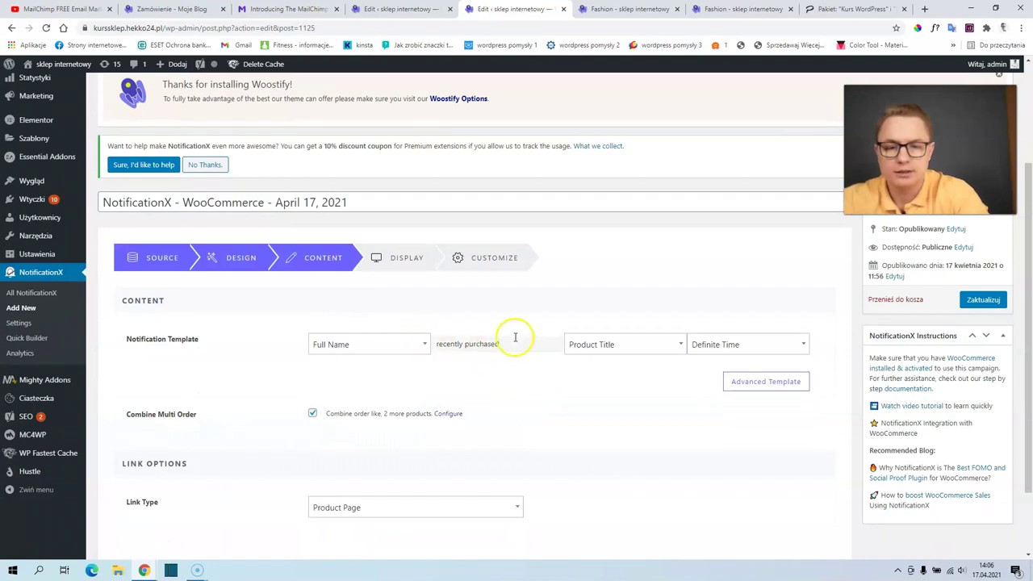
{"action": "left_click_drag", "start_coordinate": [514, 337], "coordinate": [259, 331]}
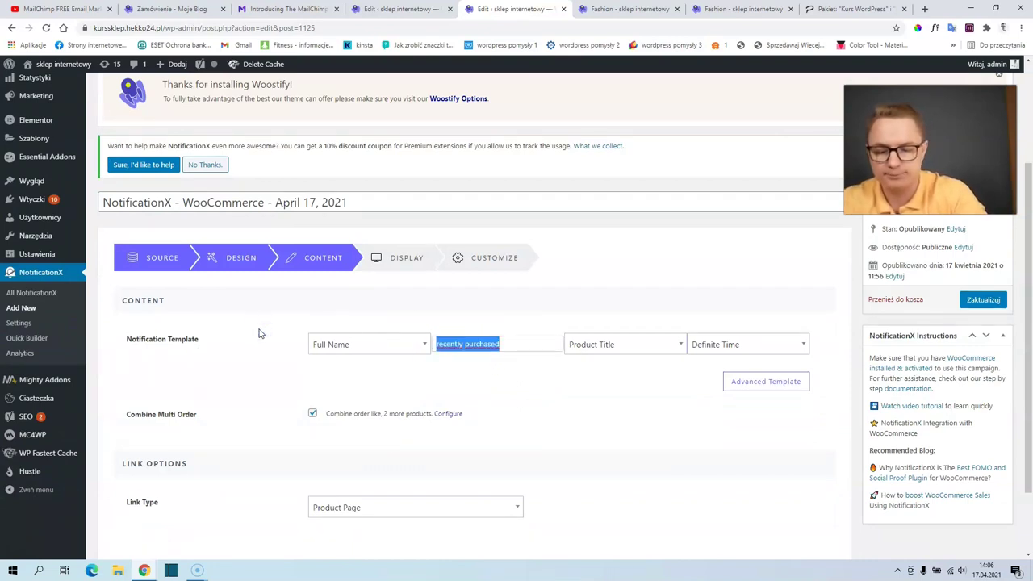
{"action": "type", "text": "kupił (a"}
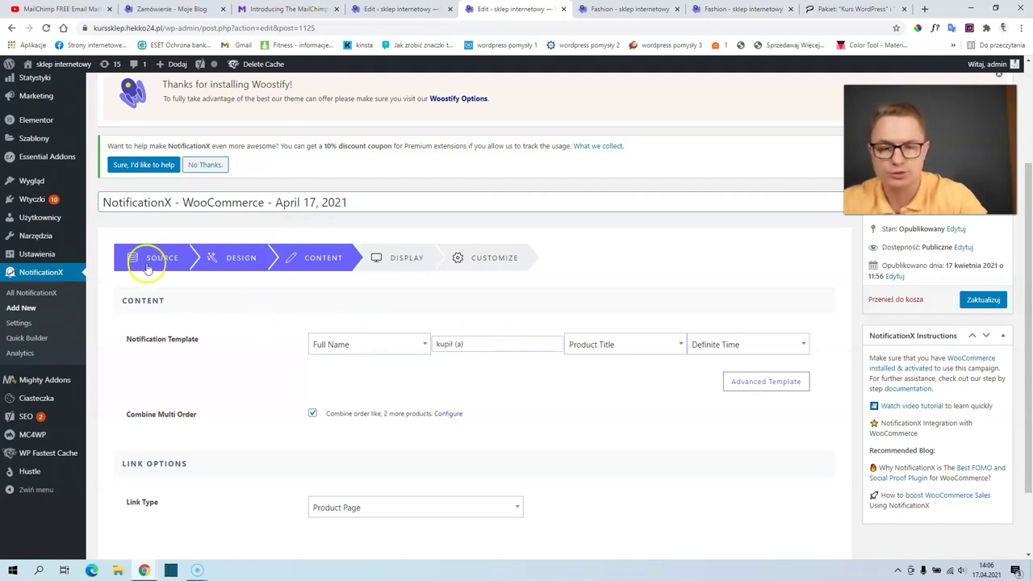
{"action": "left_click", "coordinate": [980, 300]}
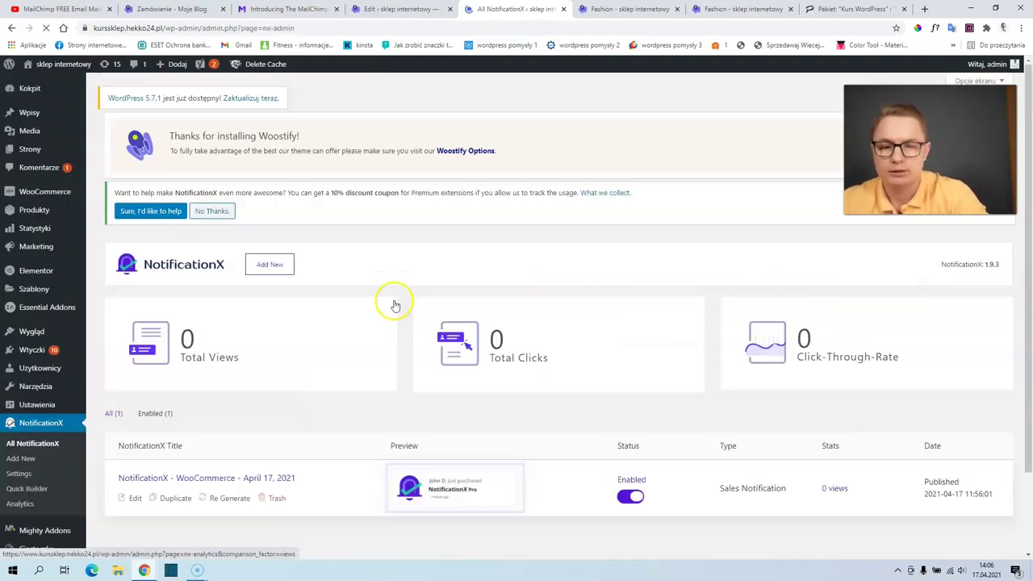
Reopen the WooCommerce notification for editing and set Delay Between to 2 seconds in its timing settings
{"action": "scroll", "coordinate": [395, 305], "scroll_direction": "down", "scroll_amount": 2}
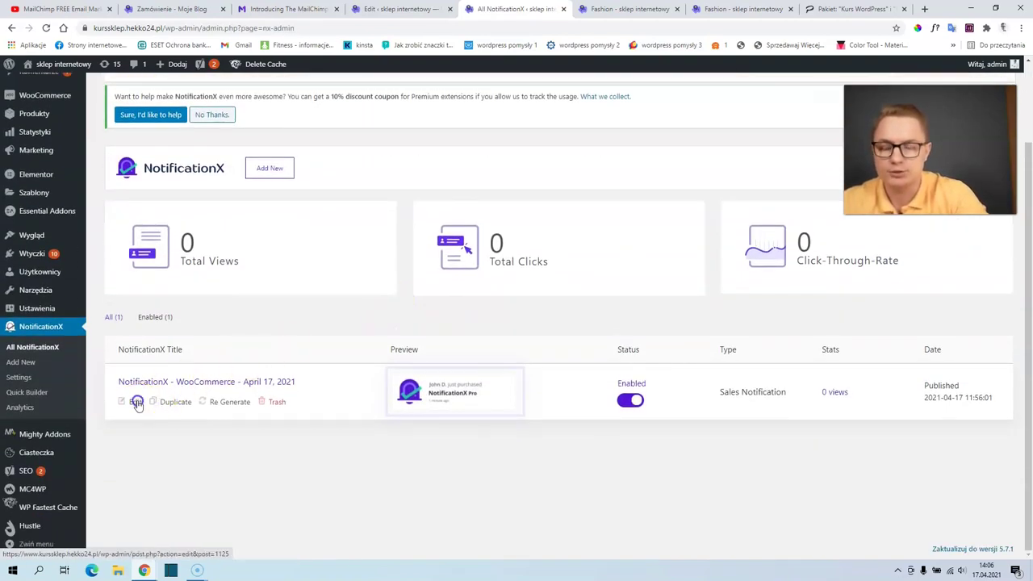
{"action": "left_click", "coordinate": [136, 403]}
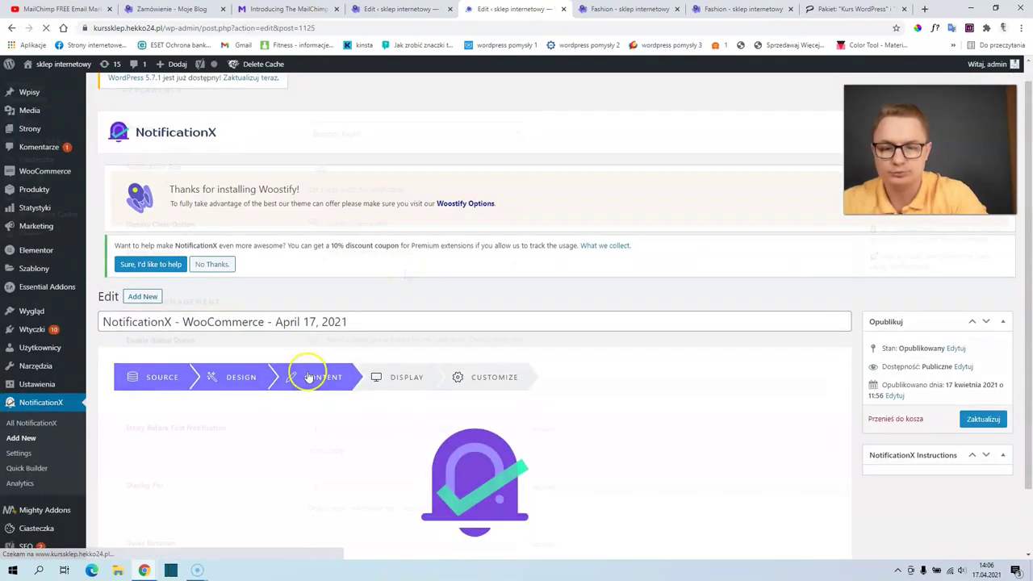
{"action": "left_click", "coordinate": [309, 376]}
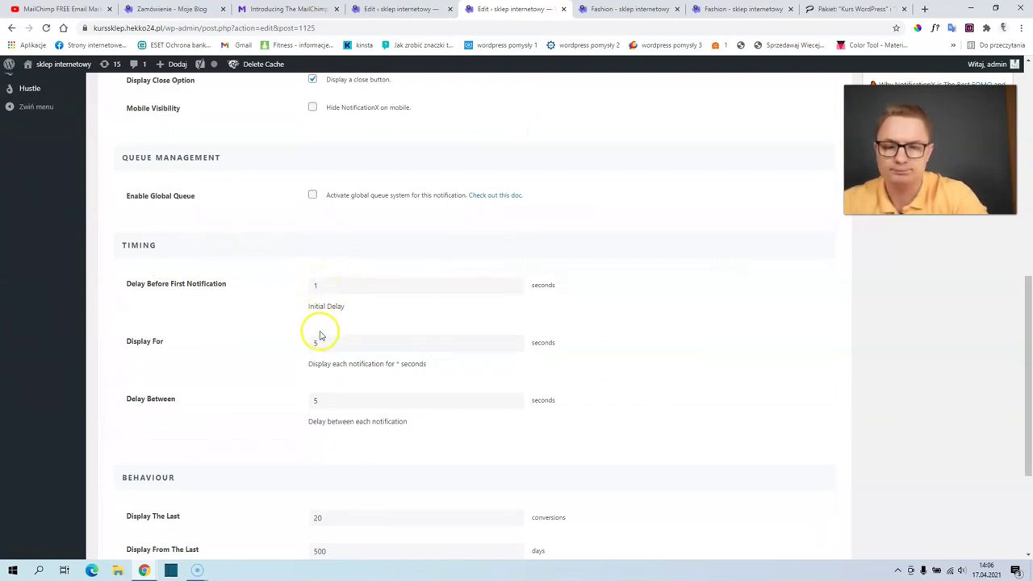
{"action": "scroll", "coordinate": [319, 333], "scroll_direction": "down", "scroll_amount": 1}
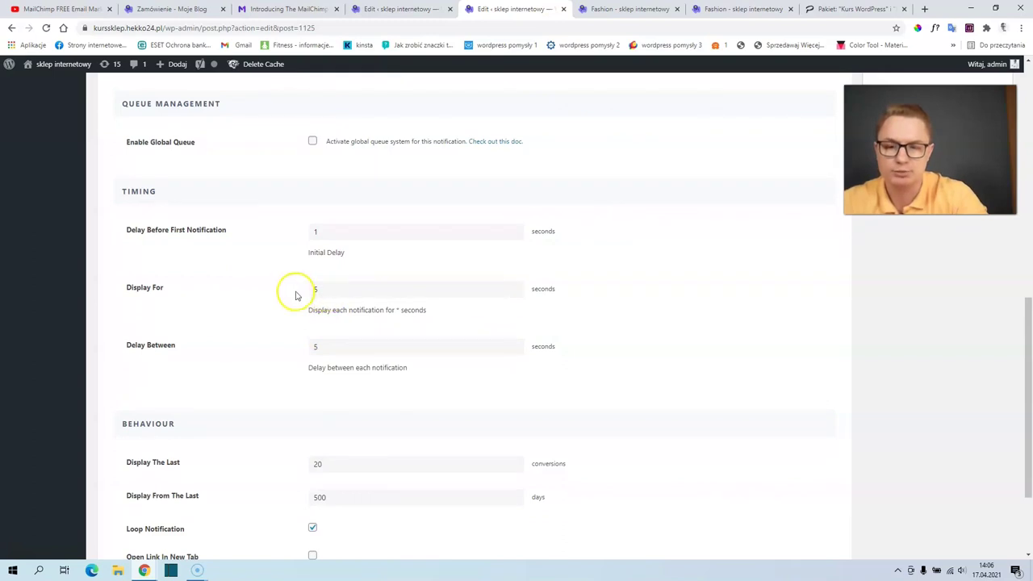
{"action": "scroll", "coordinate": [327, 339], "scroll_direction": "down", "scroll_amount": 2}
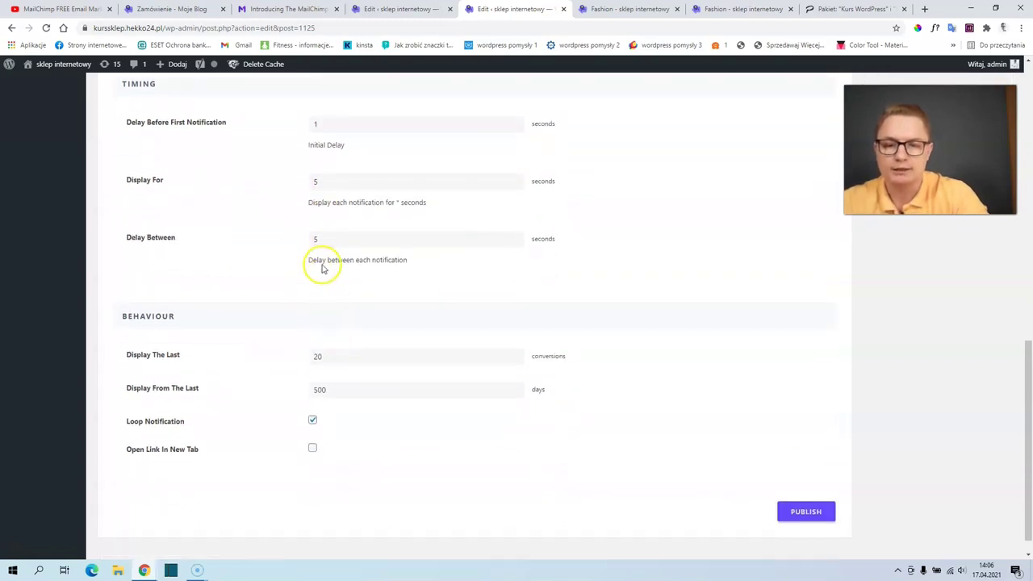
{"action": "left_click", "coordinate": [311, 241]}
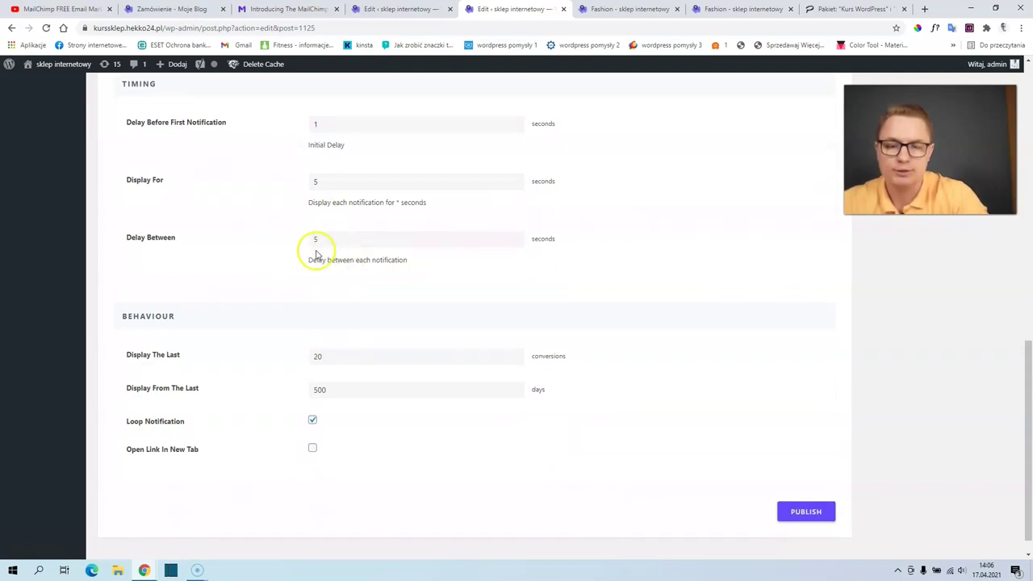
{"action": "double_click", "coordinate": [316, 240]}
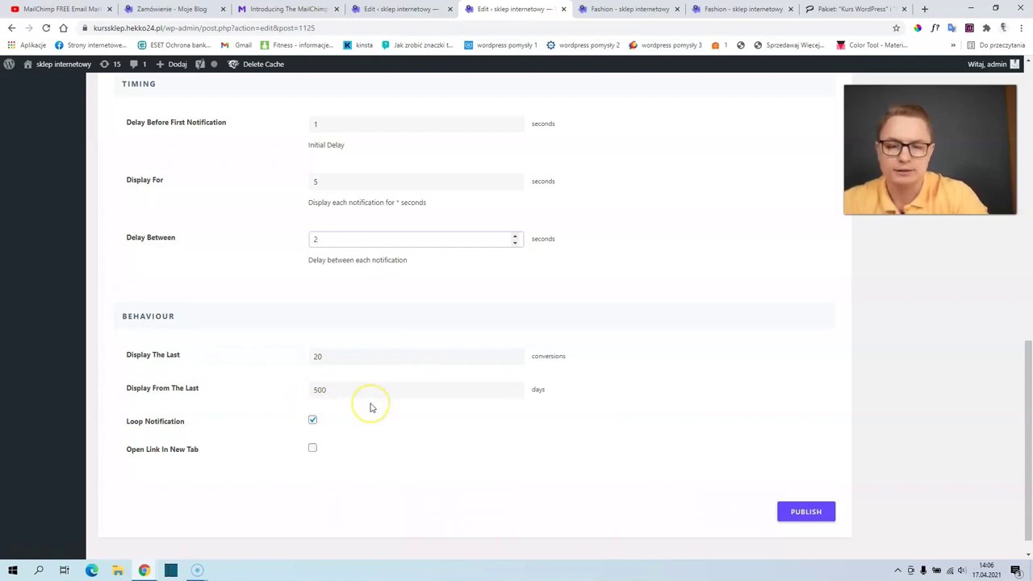
Set Display From The Last to 500 days in the notification's behaviour settings
{"action": "double_click", "coordinate": [340, 394]}
{"action": "type", "text": "2"}
{"action": "left_click", "coordinate": [316, 393]}
{"action": "key", "text": "BackSpace"}
{"action": "type", "text": "500"}
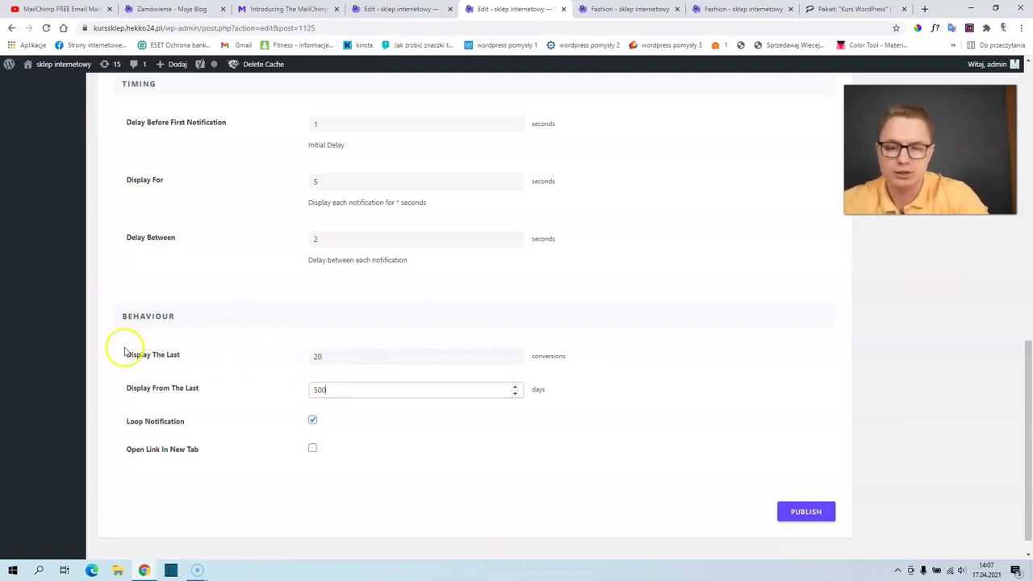
Publish the WooCommerce notification and reload the shop's home page to check the sales popup
{"action": "left_click", "coordinate": [810, 511]}
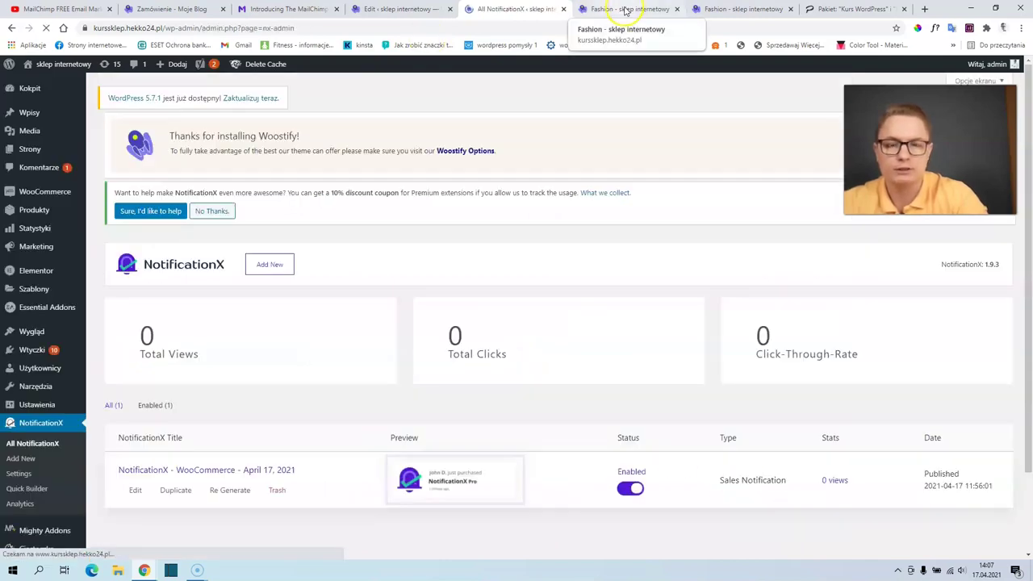
{"action": "left_click", "coordinate": [628, 8]}
{"action": "left_click", "coordinate": [46, 27]}
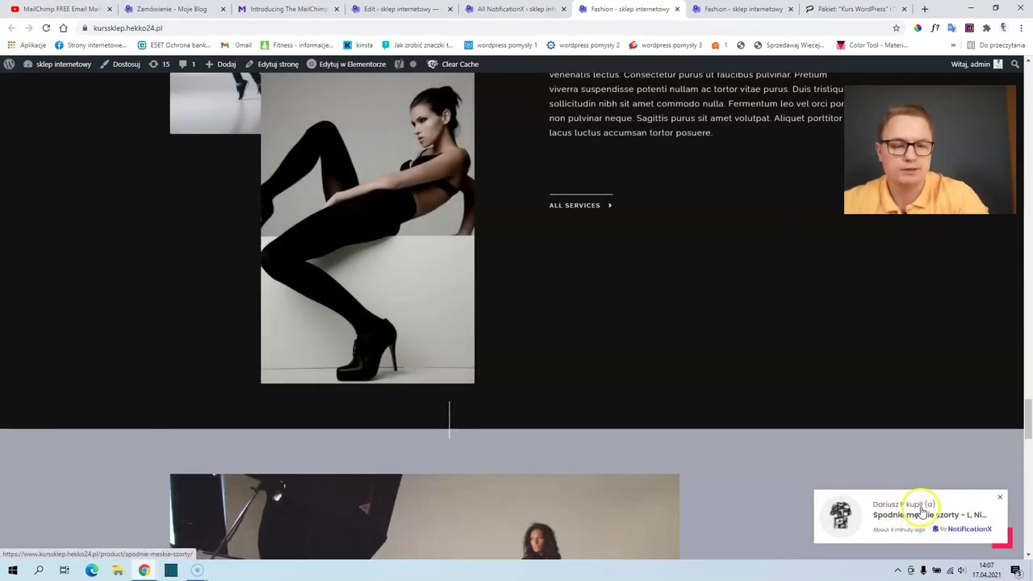
Return to the WordPress dashboard, search the plugin directory for "salert", and install and activate SALERT – Fake Sales Notification WooCommerce
{"action": "mouse_move", "coordinate": [56, 64]}
{"action": "left_click", "coordinate": [51, 82]}
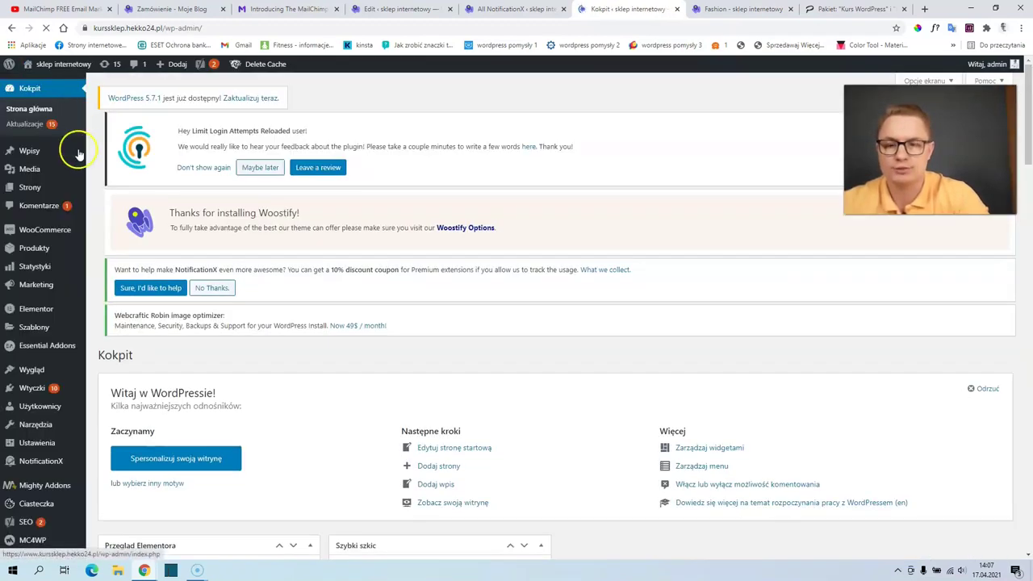
{"action": "mouse_move", "coordinate": [55, 389]}
{"action": "left_click", "coordinate": [110, 407]}
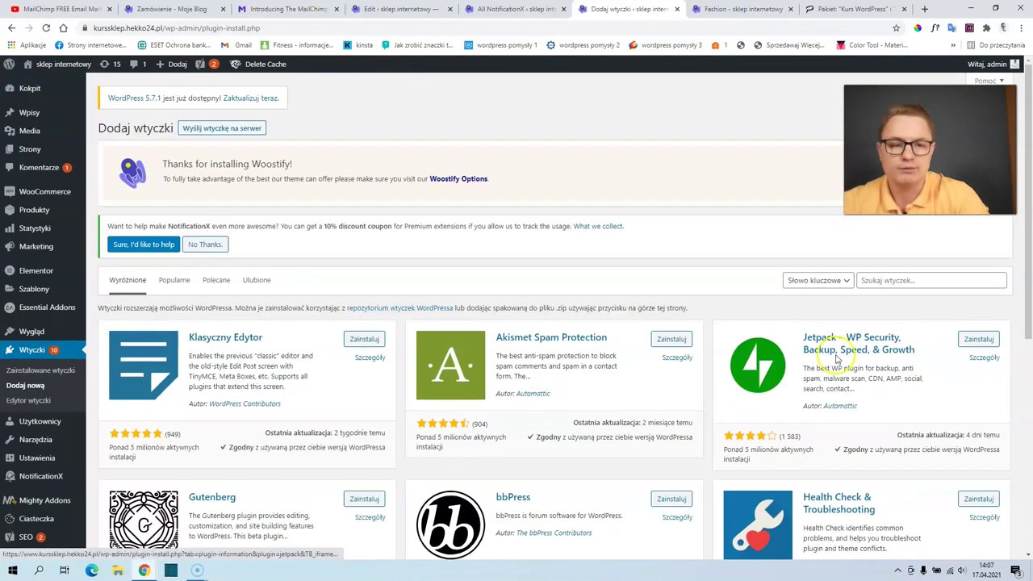
{"action": "left_click", "coordinate": [883, 280]}
{"action": "type", "text": "salert"}
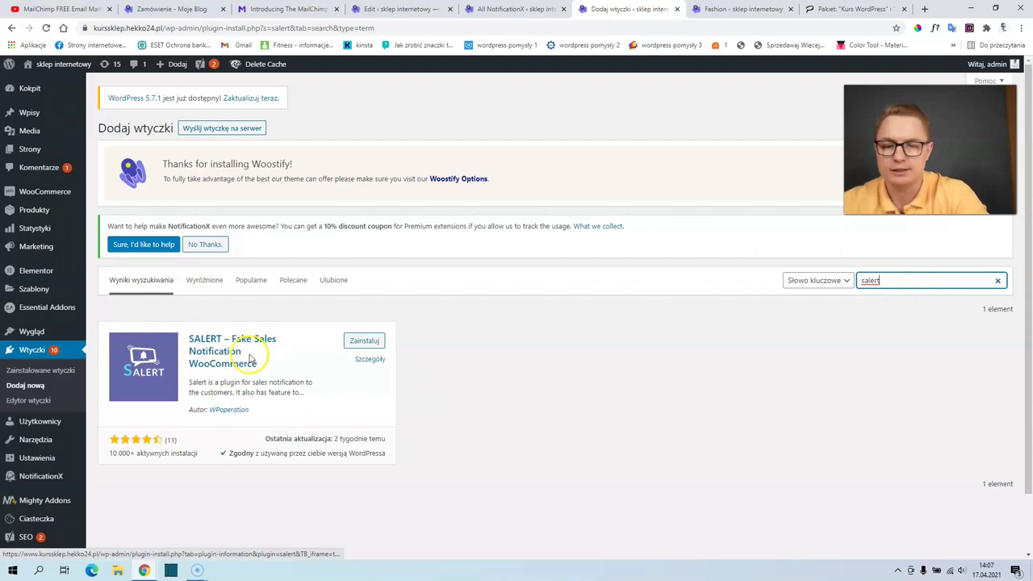
{"action": "left_click", "coordinate": [358, 342]}
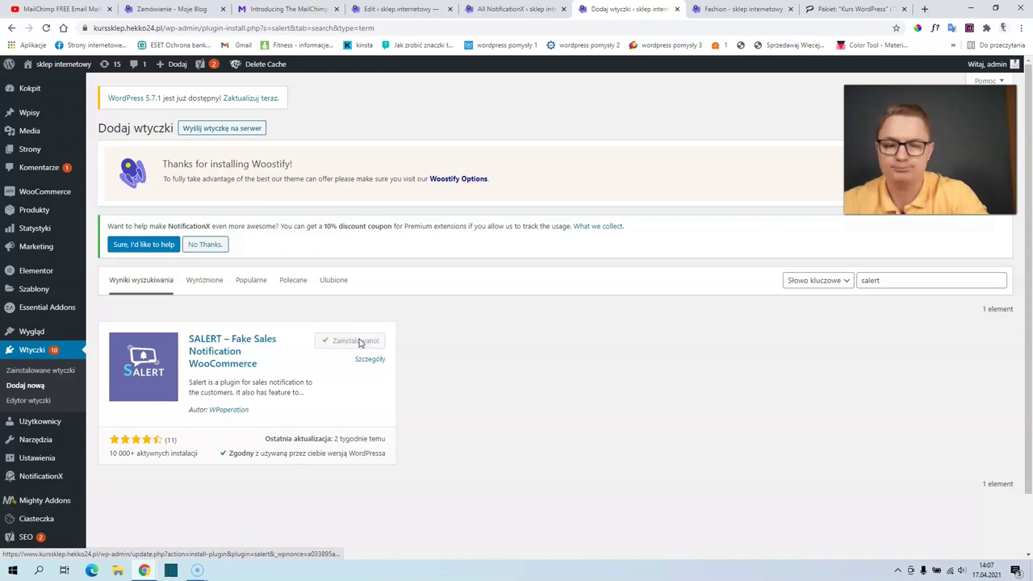
{"action": "left_click", "coordinate": [359, 342]}
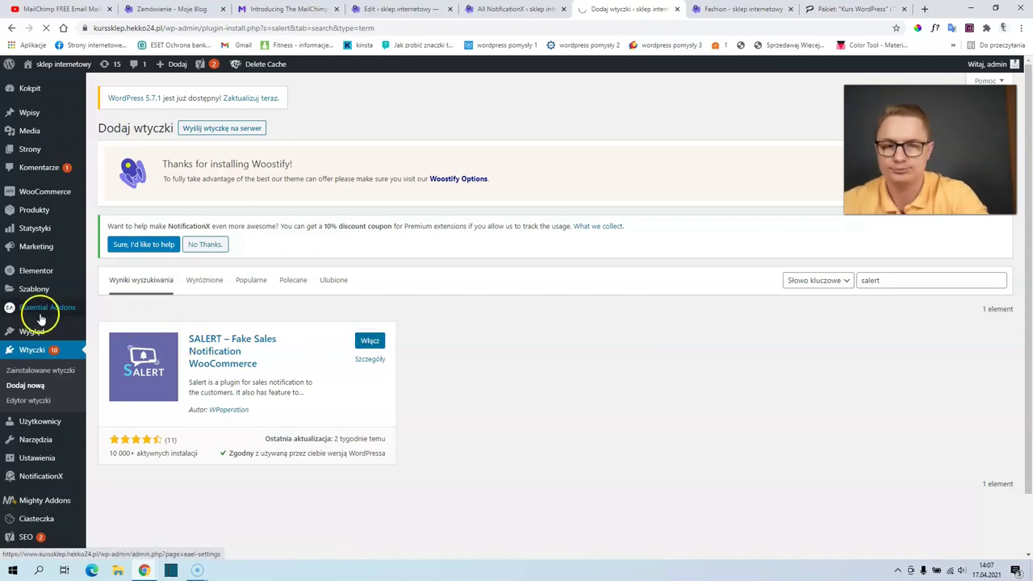
Deactivate the NotificationX plugin in the list of installed plugins
{"action": "scroll", "coordinate": [127, 334], "scroll_direction": "down", "scroll_amount": 5}
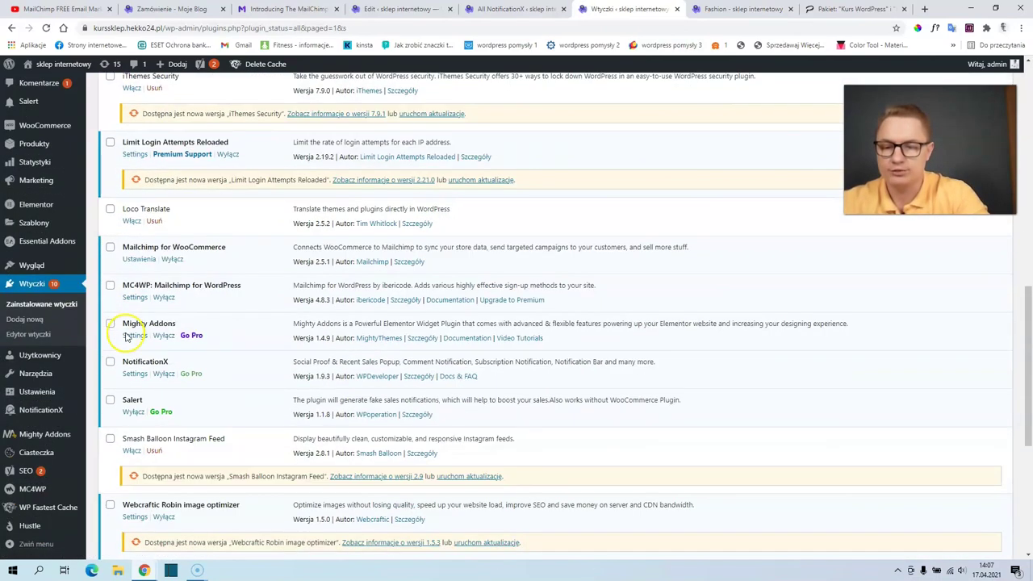
{"action": "scroll", "coordinate": [127, 338], "scroll_direction": "down", "scroll_amount": 1}
{"action": "left_click", "coordinate": [110, 307]}
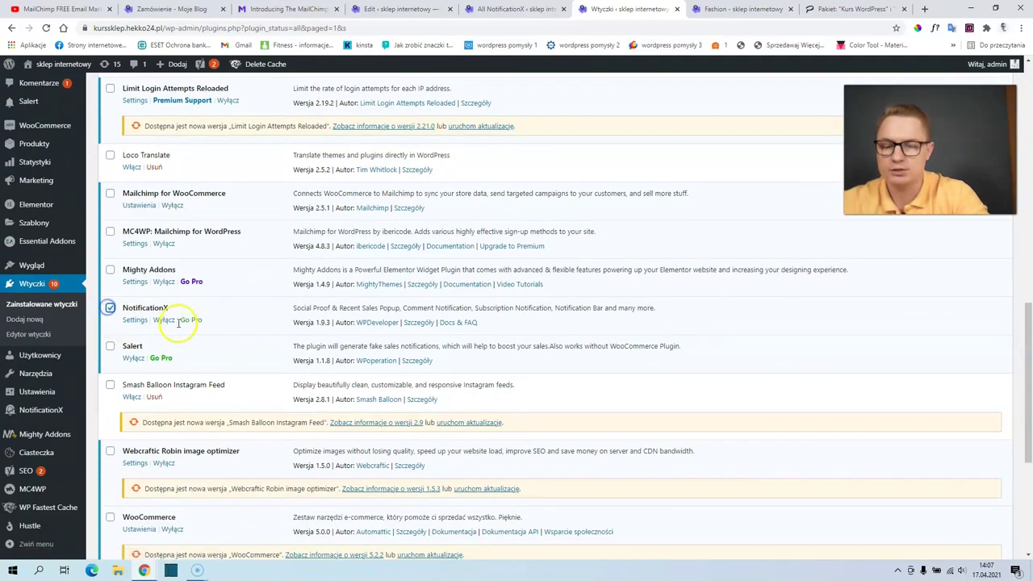
{"action": "left_click", "coordinate": [166, 321]}
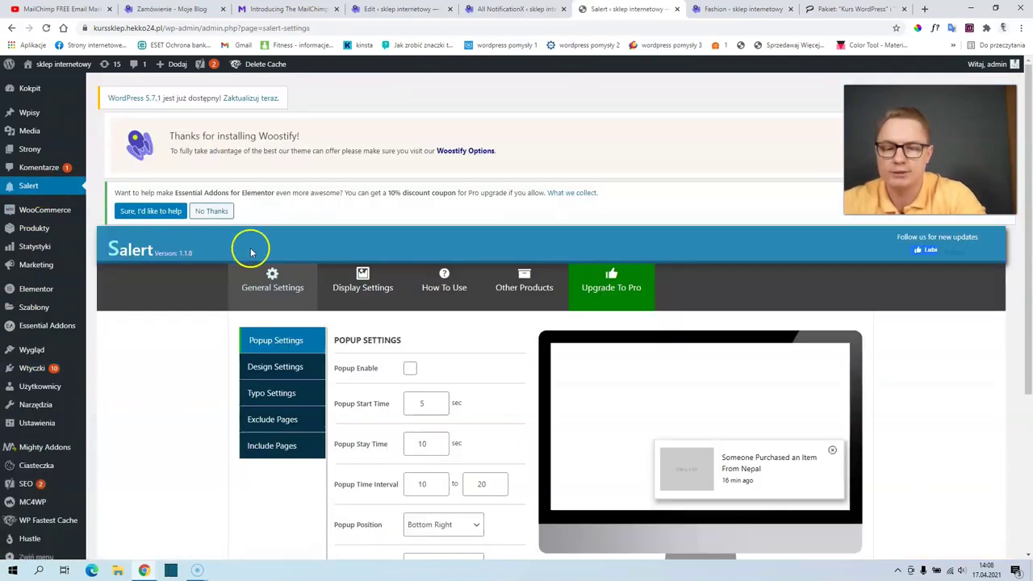
In Salert's popup settings, set Popup Start Time to 1 sec and Image Style to Circle, and save
{"action": "scroll", "coordinate": [278, 253], "scroll_direction": "down", "scroll_amount": 2}
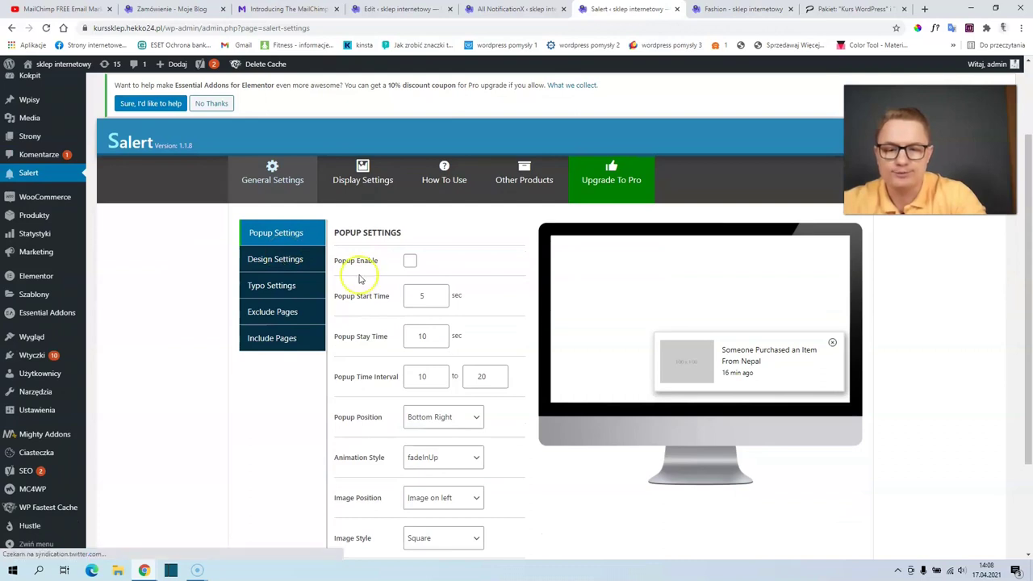
{"action": "left_click_drag", "start_coordinate": [432, 295], "coordinate": [385, 292]}
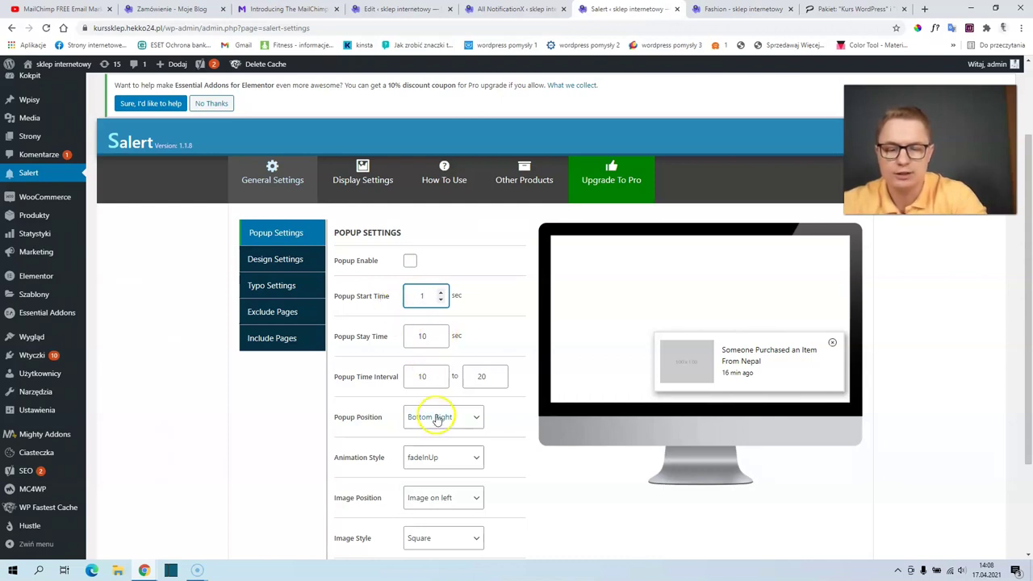
{"action": "scroll", "coordinate": [436, 417], "scroll_direction": "down", "scroll_amount": 1}
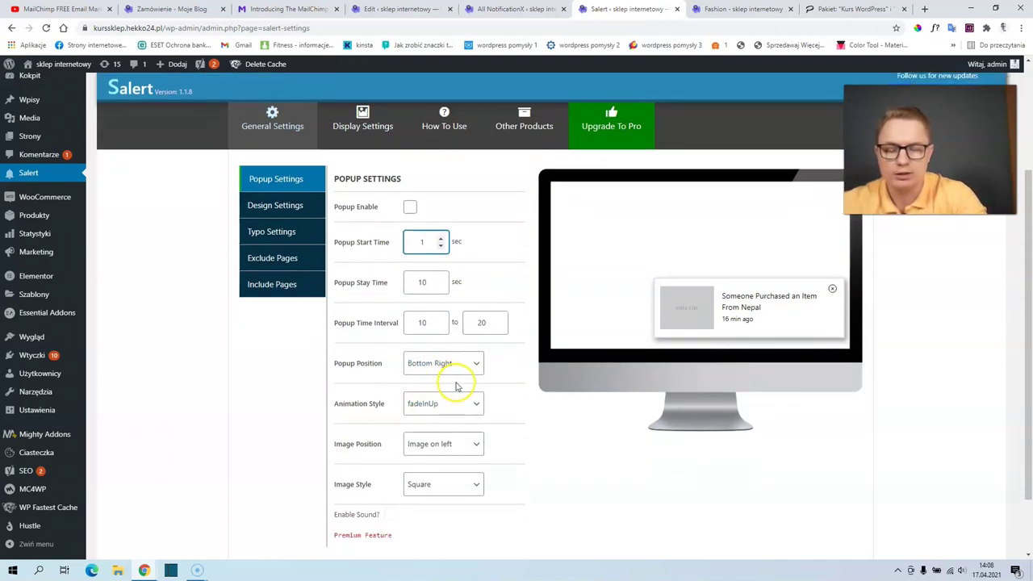
{"action": "scroll", "coordinate": [457, 386], "scroll_direction": "down", "scroll_amount": 2}
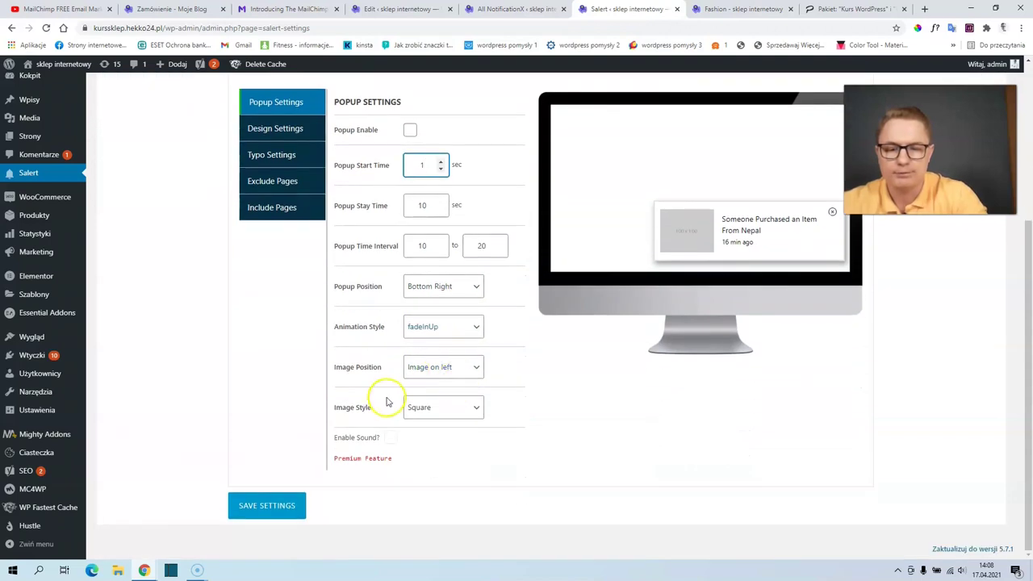
{"action": "left_click", "coordinate": [430, 407]}
{"action": "left_click", "coordinate": [435, 457]}
{"action": "scroll", "coordinate": [400, 416], "scroll_direction": "down", "scroll_amount": 1}
{"action": "left_click", "coordinate": [254, 515]}
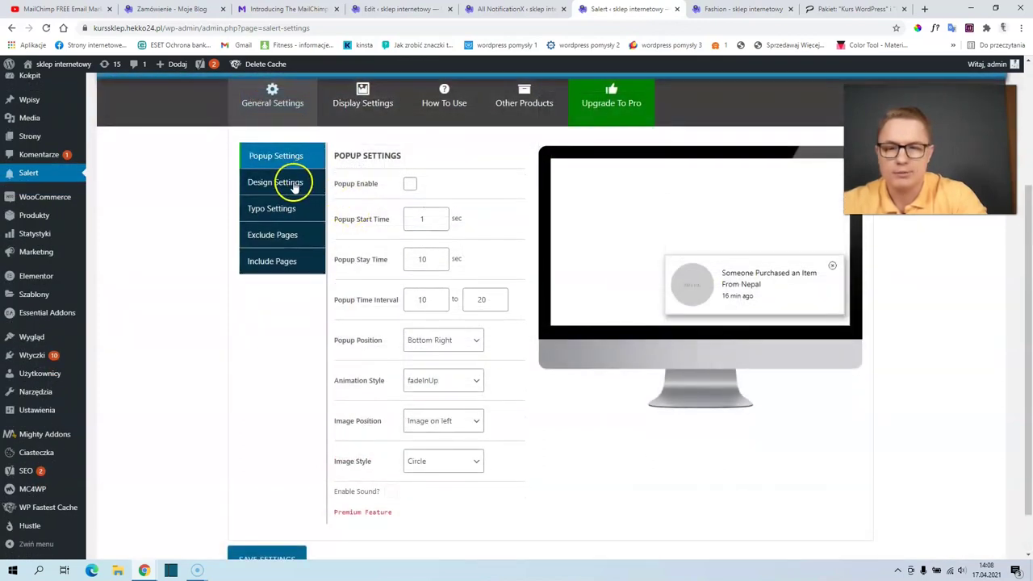
Review Salert's design, typography, exclude-page and include-page settings, and save the general settings
{"action": "left_click", "coordinate": [293, 184]}
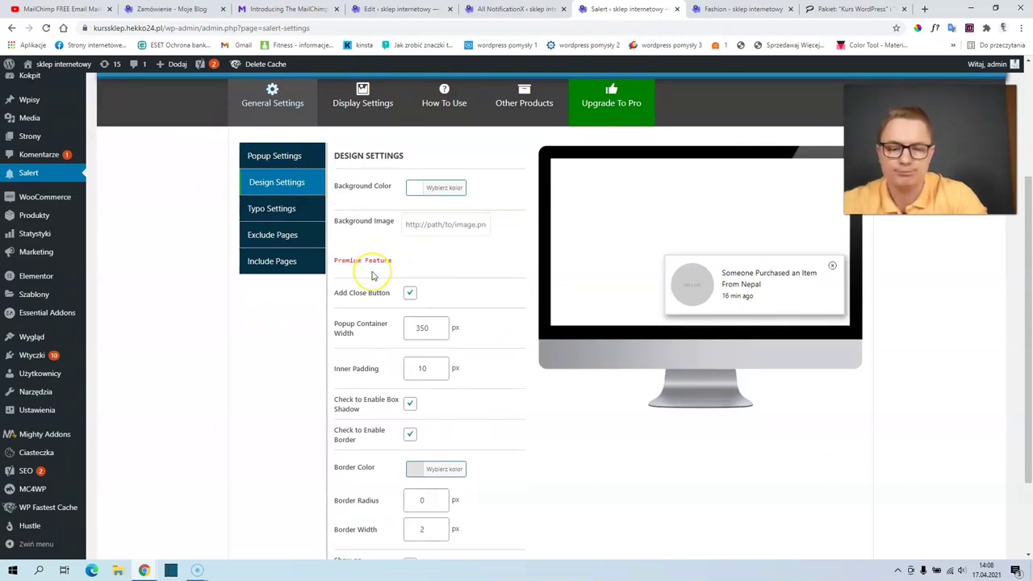
{"action": "scroll", "coordinate": [387, 282], "scroll_direction": "down", "scroll_amount": 2}
{"action": "scroll", "coordinate": [374, 282], "scroll_direction": "up", "scroll_amount": 2}
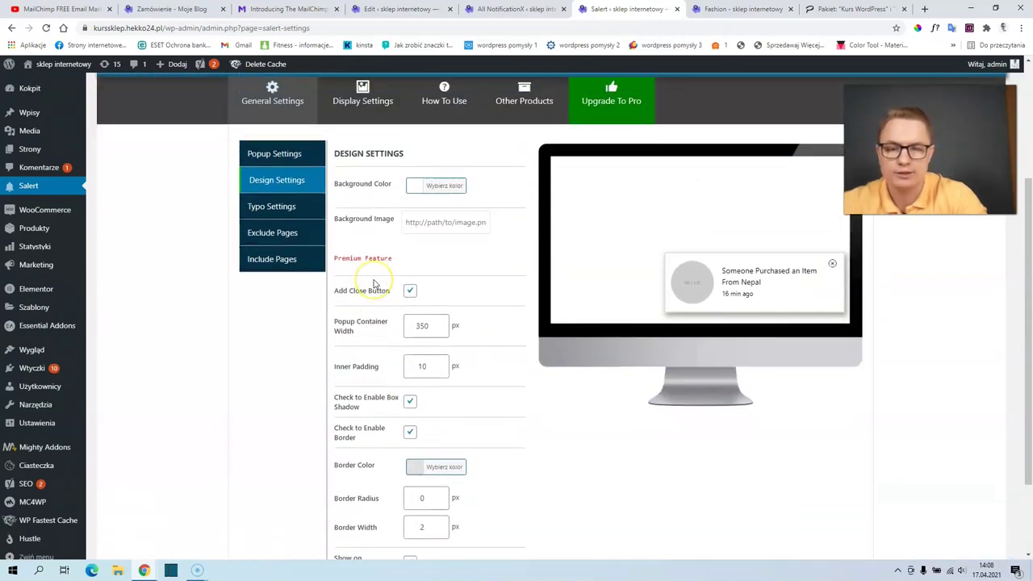
{"action": "left_click", "coordinate": [281, 220]}
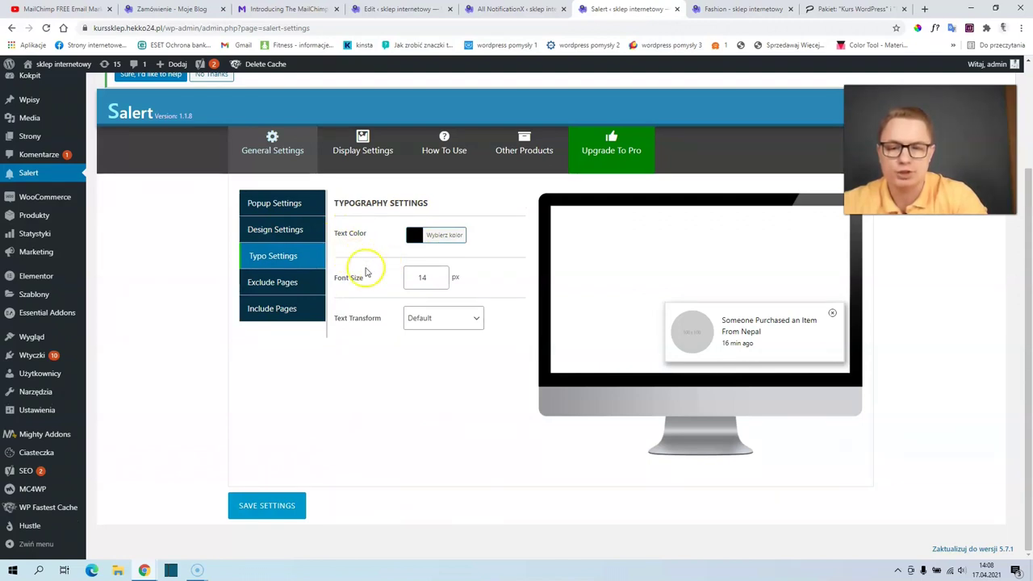
{"action": "left_click", "coordinate": [286, 282]}
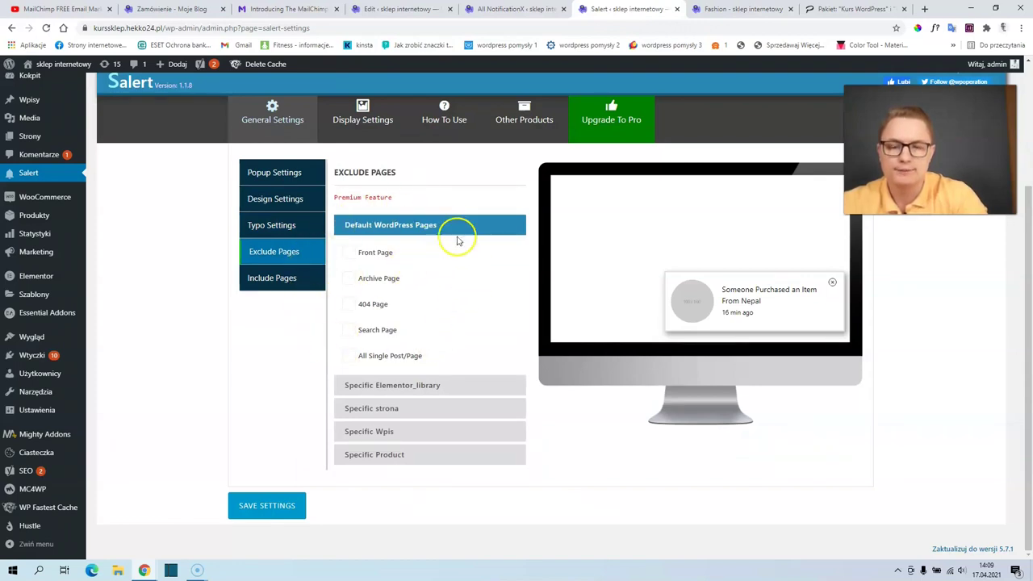
{"action": "left_click", "coordinate": [276, 282]}
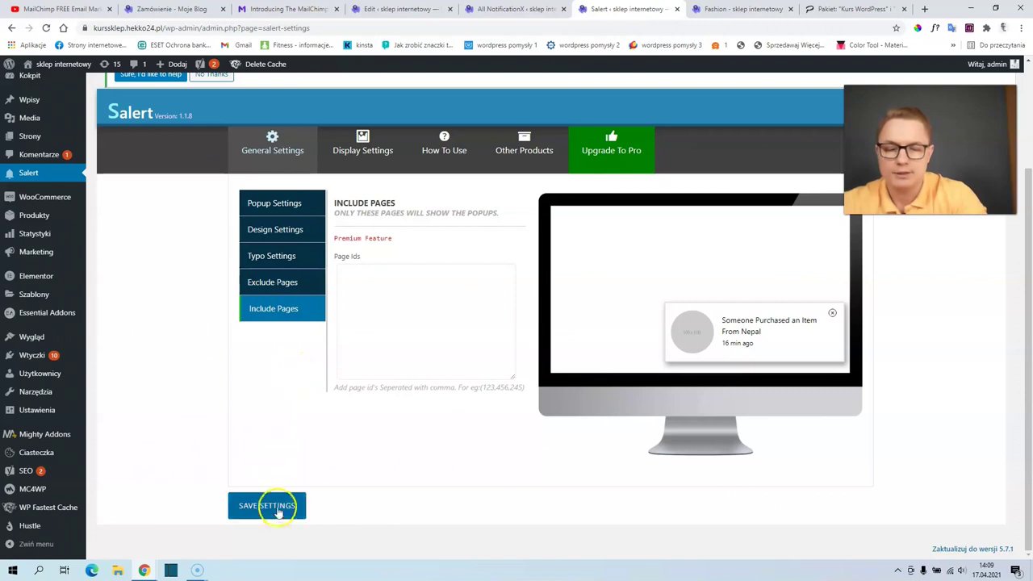
{"action": "left_click", "coordinate": [267, 505]}
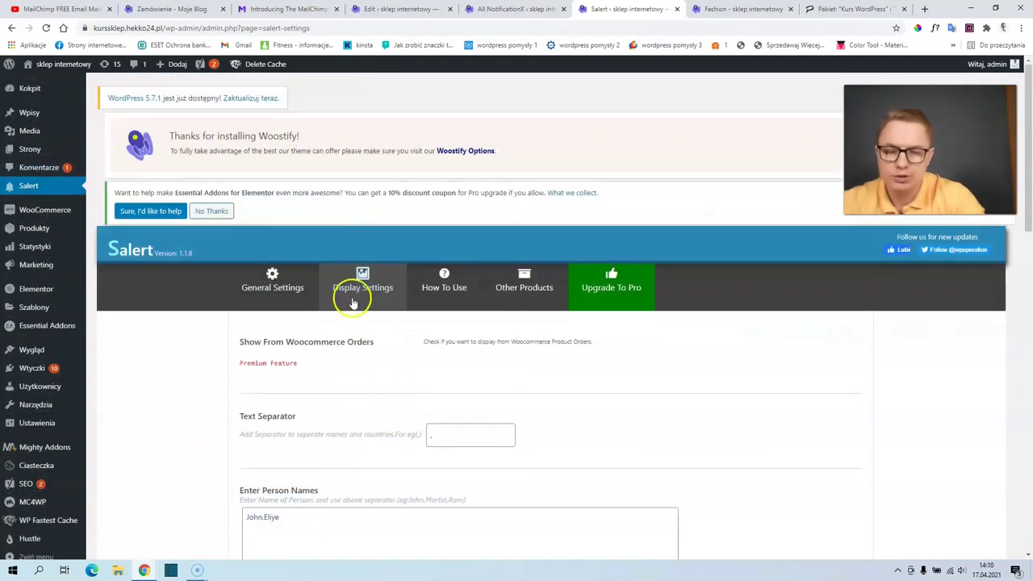
In Salert's display settings, replace the sample person names with three first names and the country names with Gorzów,Szczytno,Olsztyn
{"action": "scroll", "coordinate": [352, 321], "scroll_direction": "down", "scroll_amount": 2}
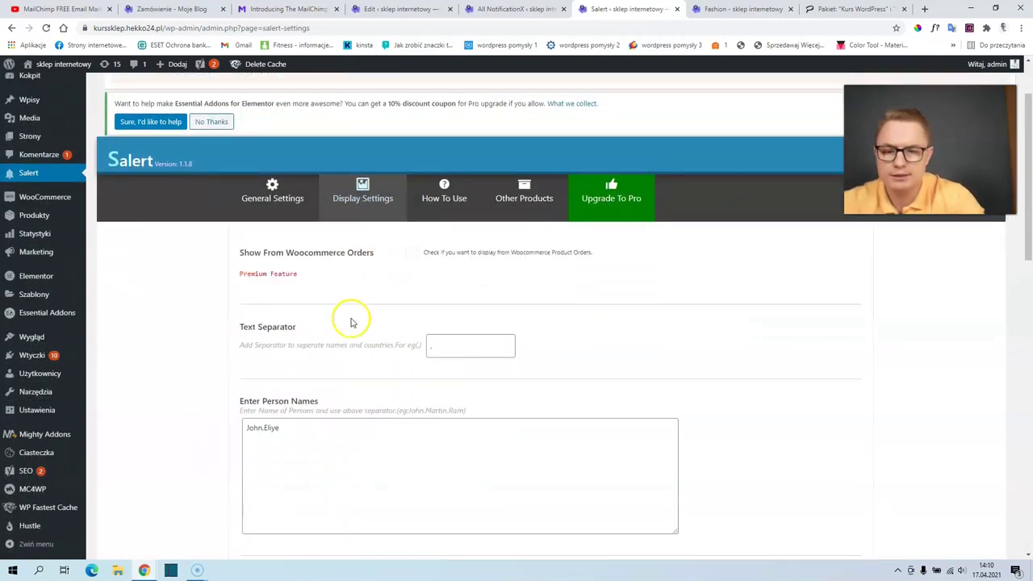
{"action": "left_click_drag", "start_coordinate": [310, 360], "coordinate": [131, 361]}
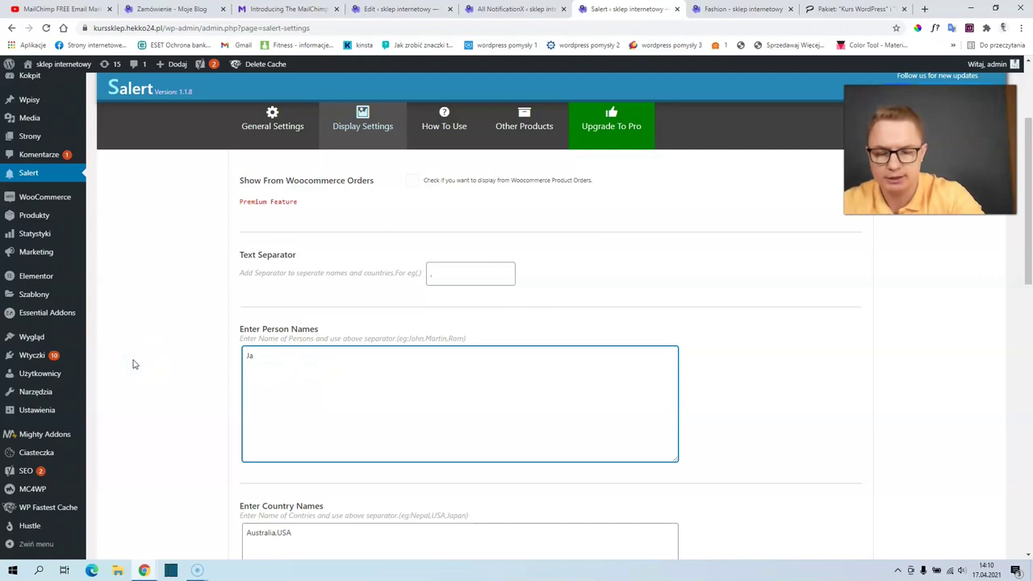
{"action": "scroll", "coordinate": [154, 388], "scroll_direction": "down", "scroll_amount": 2}
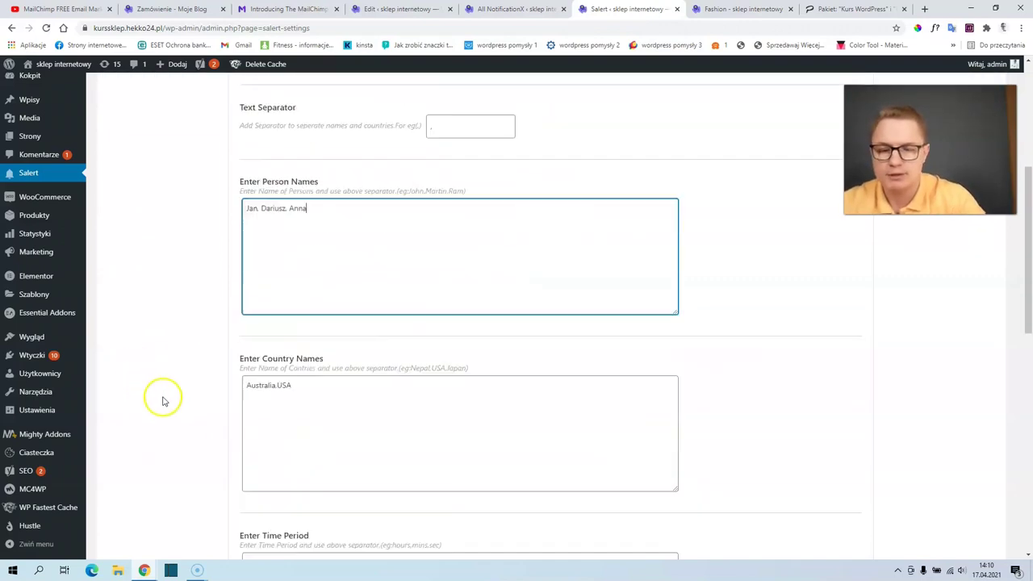
{"action": "left_click_drag", "start_coordinate": [339, 371], "coordinate": [88, 390]}
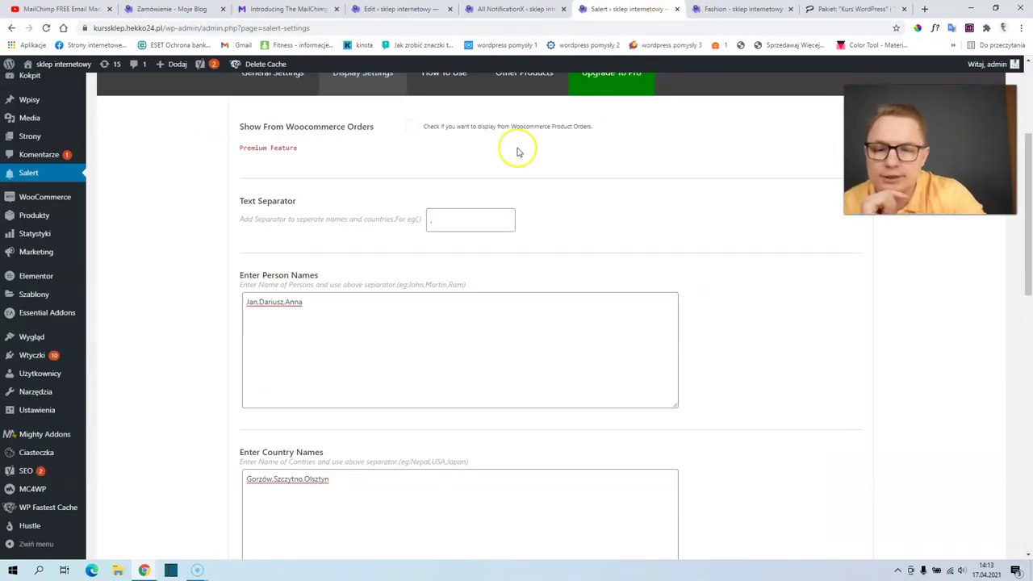
Review the time period, ago text and first custom product's fields, and view the image library for its picture without choosing one
{"action": "scroll", "coordinate": [307, 434], "scroll_direction": "down", "scroll_amount": 3}
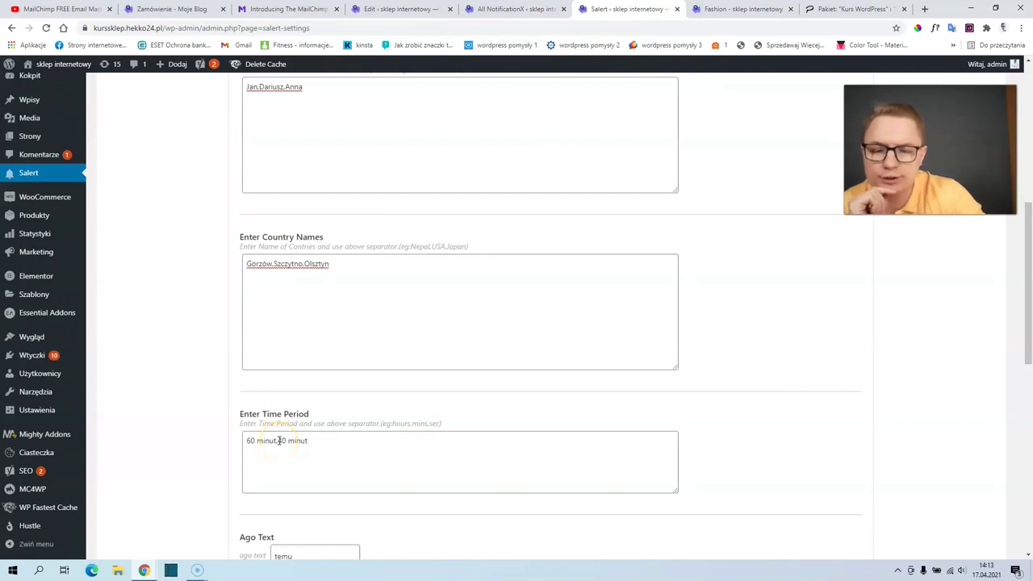
{"action": "scroll", "coordinate": [279, 441], "scroll_direction": "down", "scroll_amount": 2}
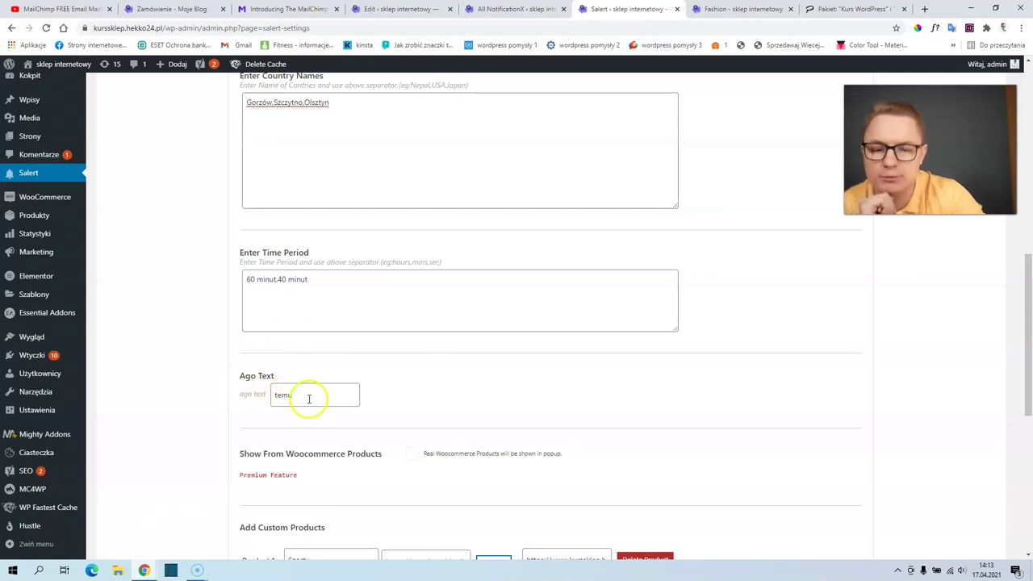
{"action": "scroll", "coordinate": [307, 397], "scroll_direction": "down", "scroll_amount": 3}
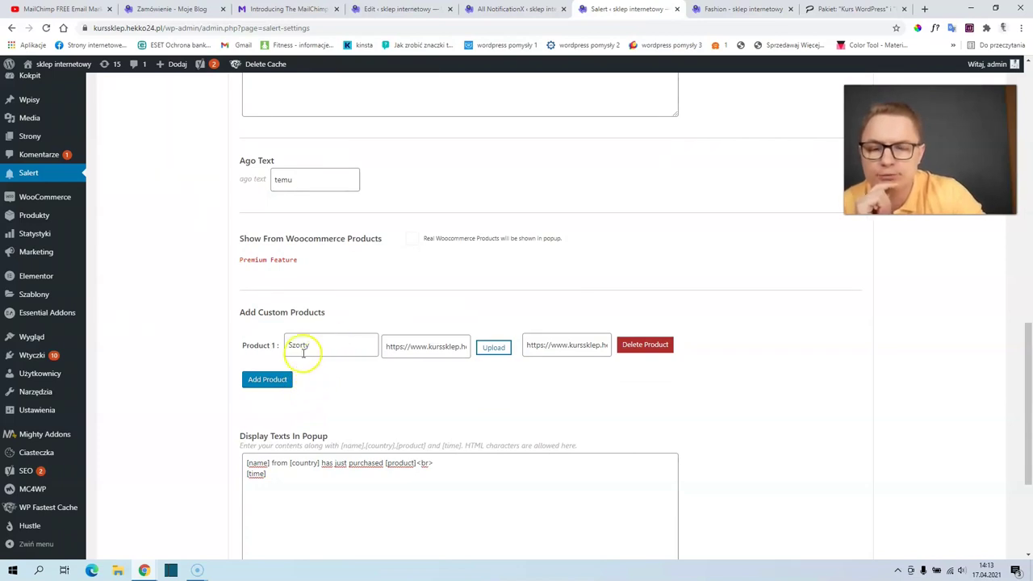
{"action": "left_click_drag", "start_coordinate": [328, 346], "coordinate": [249, 345]}
{"action": "left_click", "coordinate": [493, 348]}
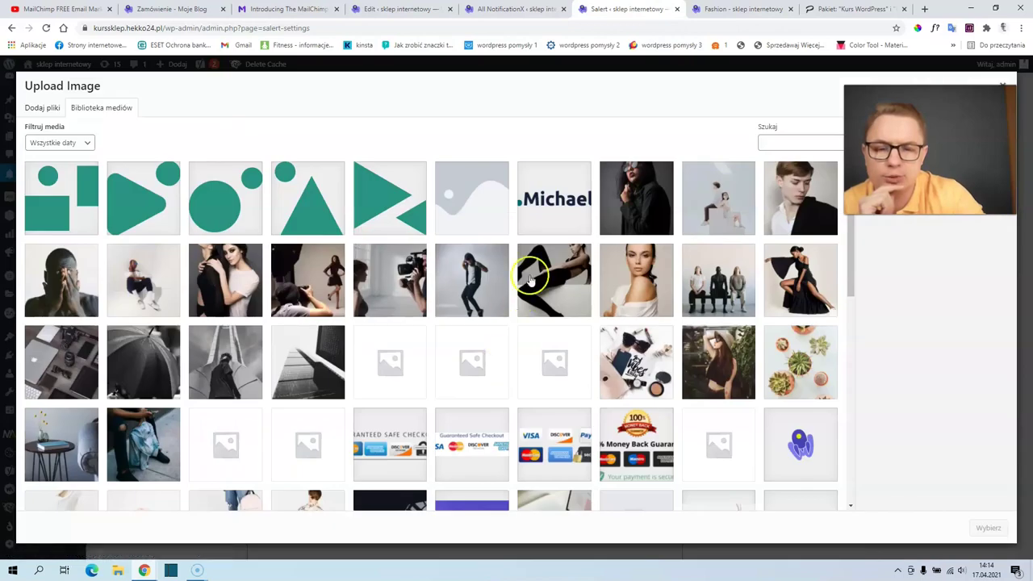
{"action": "left_click", "coordinate": [1004, 84]}
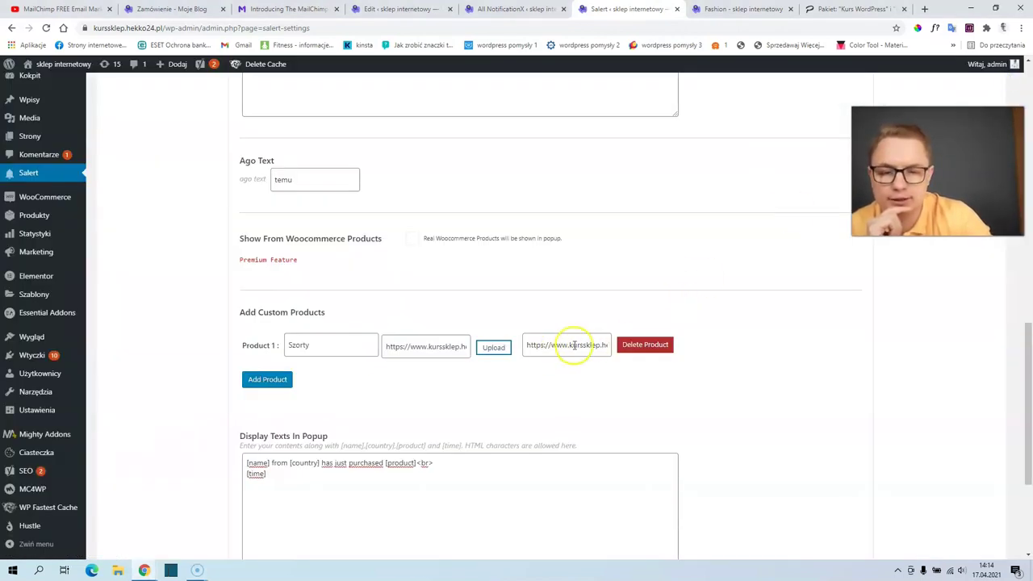
Change Salert's popup display text to "[name] z [country] kupił(a) [product]<br> [time]" and save the display settings
{"action": "scroll", "coordinate": [288, 415], "scroll_direction": "down", "scroll_amount": 1}
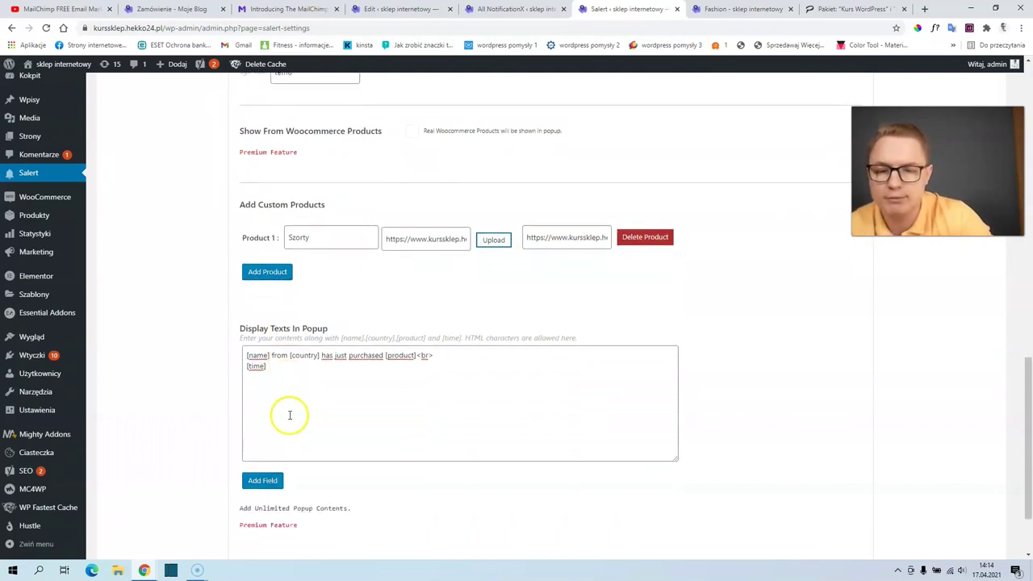
{"action": "left_click", "coordinate": [276, 355]}
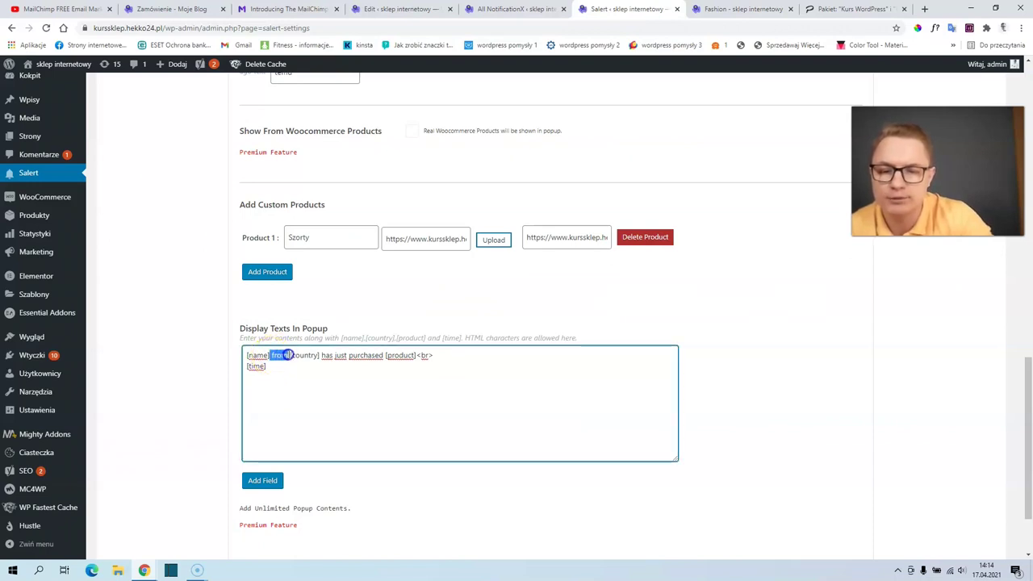
{"action": "type", "text": "z"}
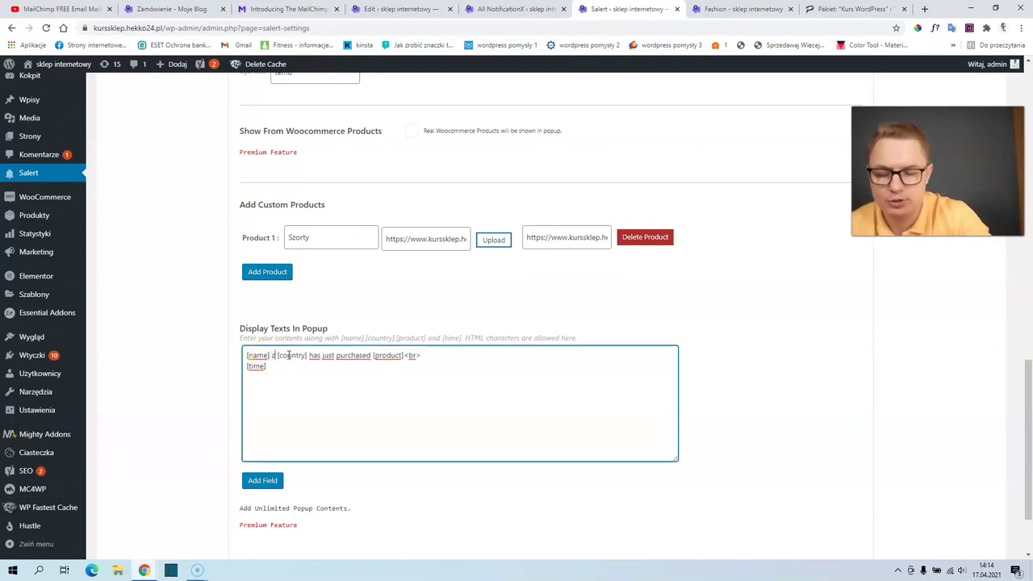
{"action": "left_click", "coordinate": [280, 356]}
{"action": "left_click", "coordinate": [300, 355]}
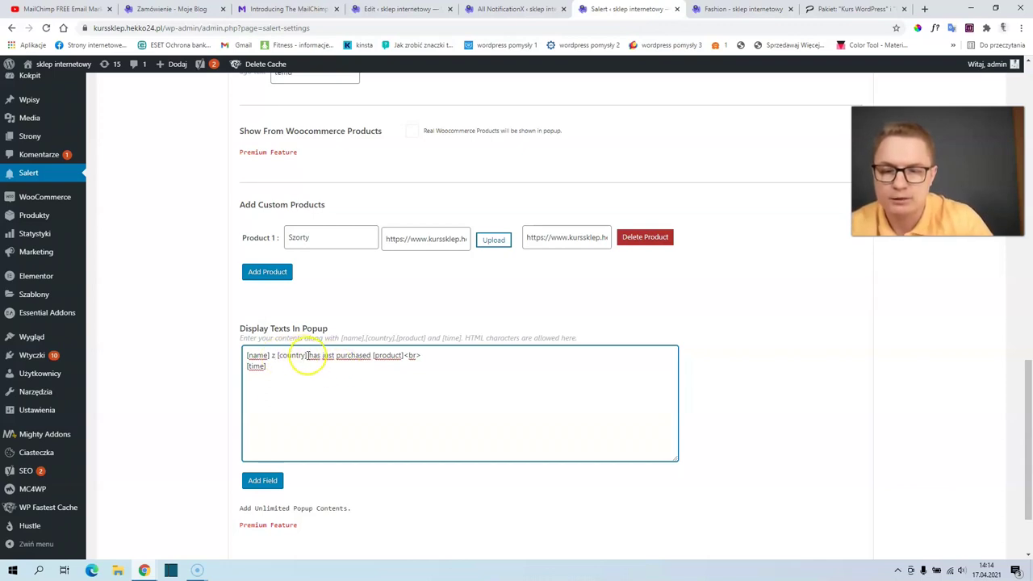
{"action": "left_click_drag", "start_coordinate": [309, 355], "coordinate": [362, 356]}
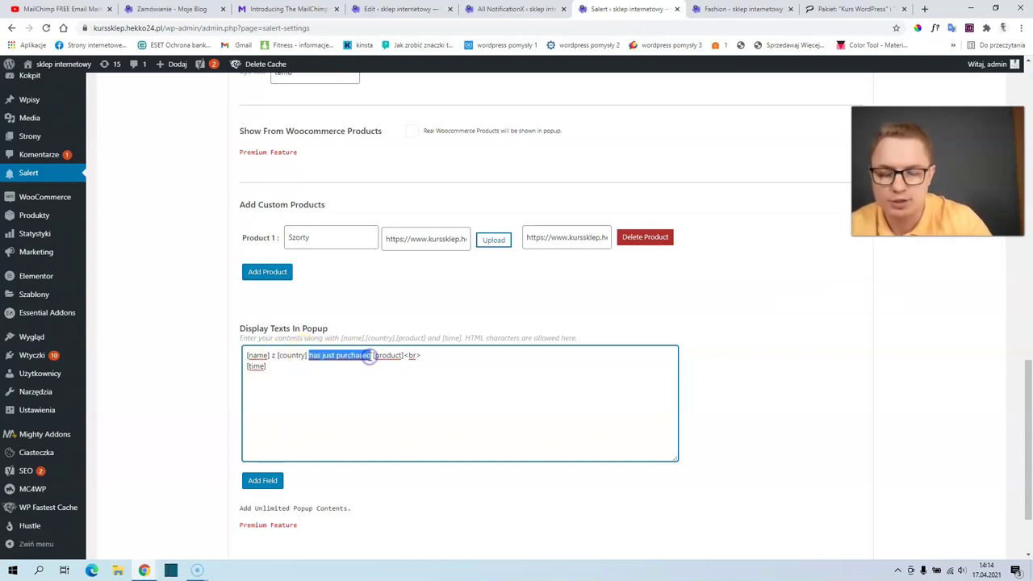
{"action": "type", "text": "kupił"}
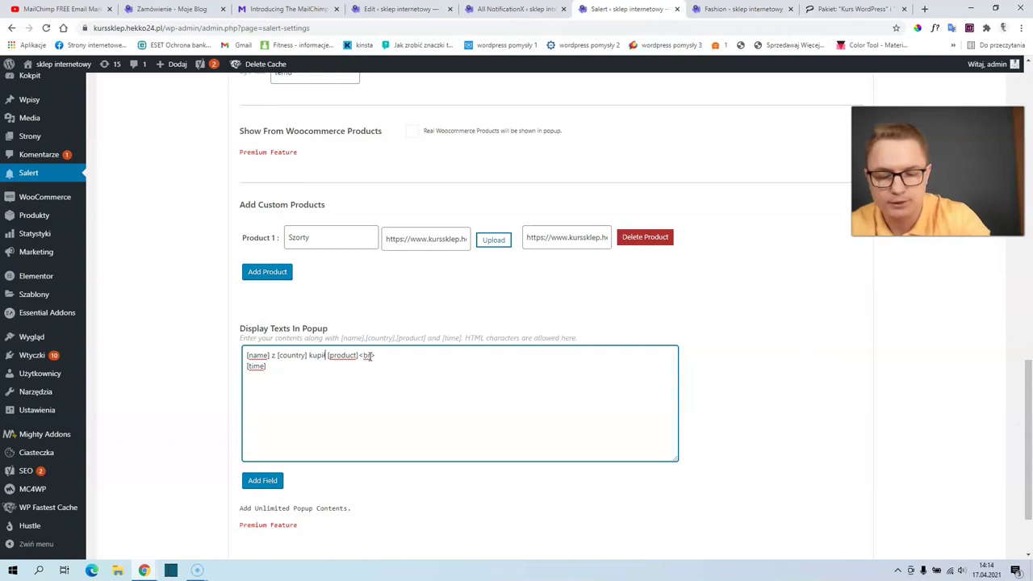
{"action": "type", "text": "(s"}
{"action": "key", "text": "BackSpace"}
{"action": "type", "text": "a)"}
{"action": "scroll", "coordinate": [370, 356], "scroll_direction": "down", "scroll_amount": 1}
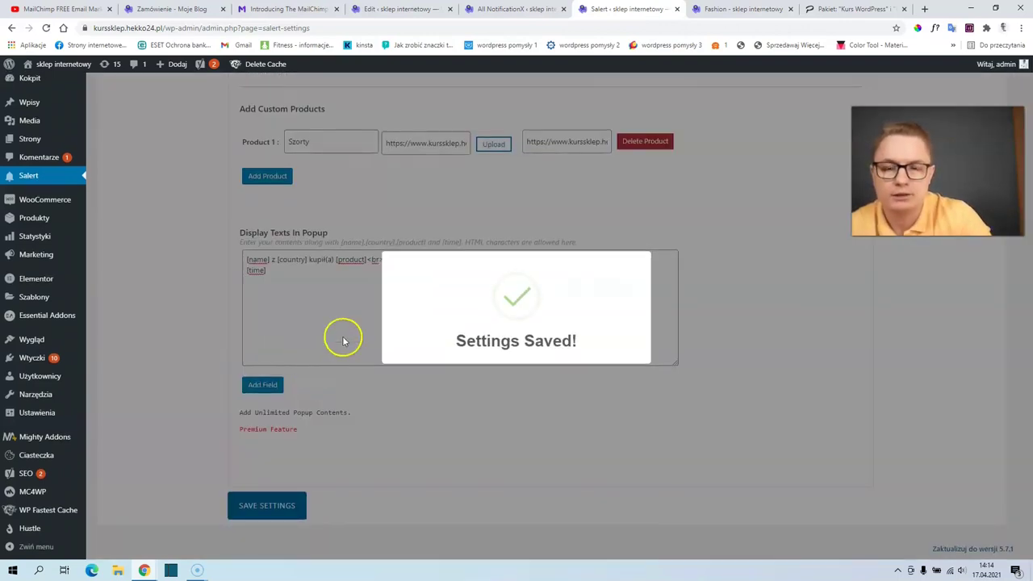
{"action": "left_click", "coordinate": [592, 410]}
Return to Salert's general popup settings, keep the popup enabled, and save the settings
{"action": "scroll", "coordinate": [581, 408], "scroll_direction": "up", "scroll_amount": 10}
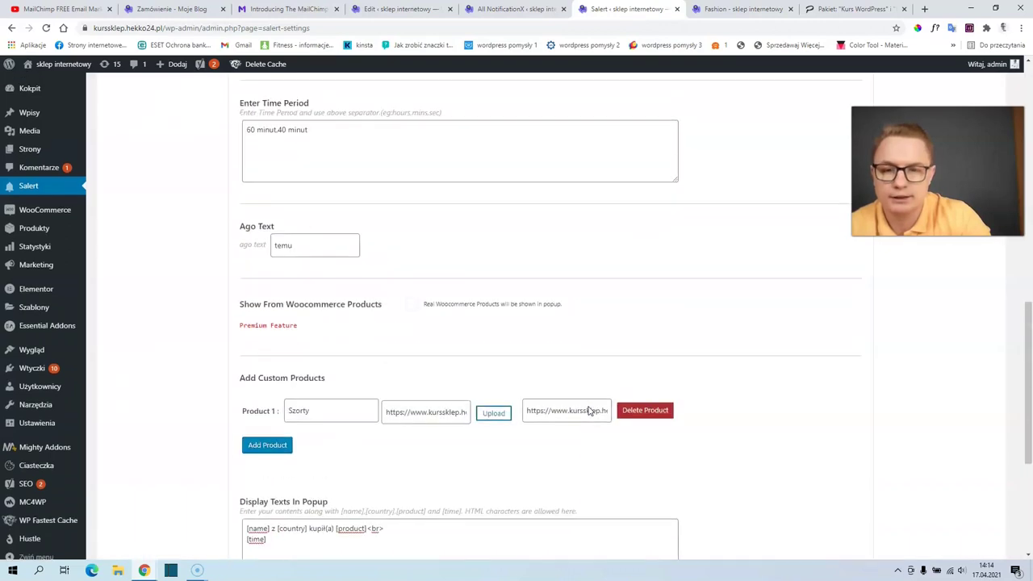
{"action": "scroll", "coordinate": [566, 404], "scroll_direction": "up", "scroll_amount": 3}
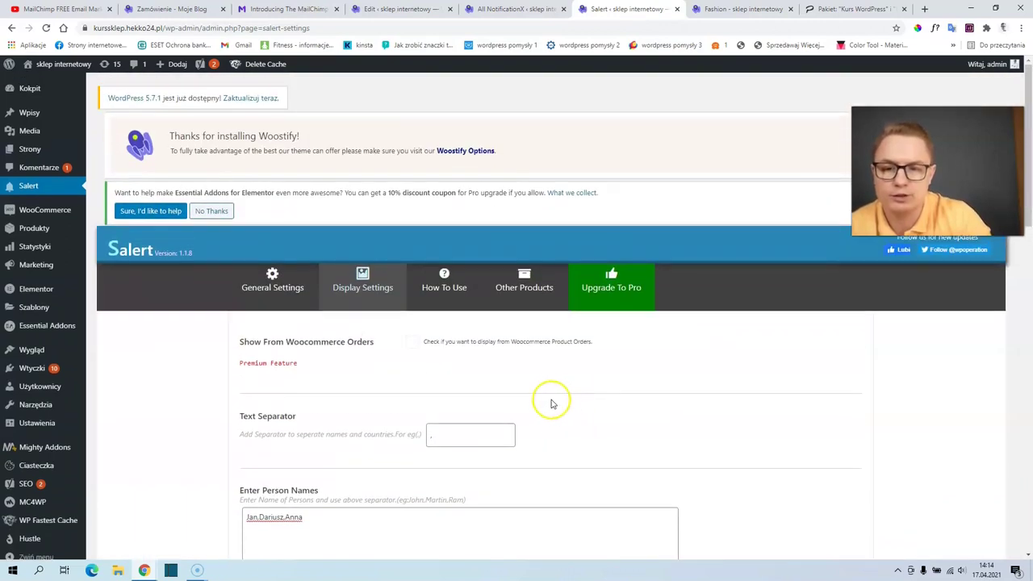
{"action": "left_click", "coordinate": [274, 281]}
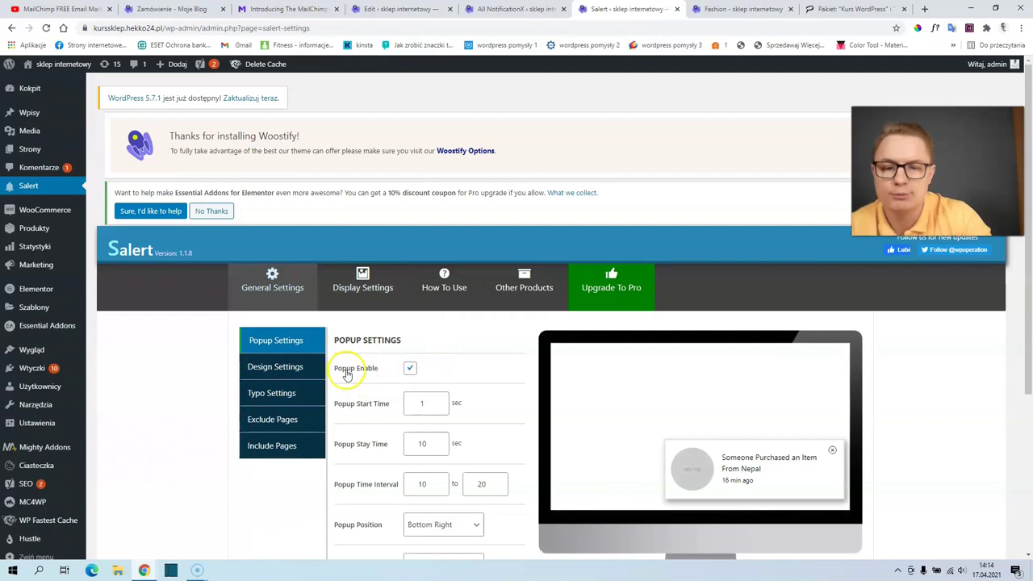
{"action": "scroll", "coordinate": [412, 370], "scroll_direction": "down", "scroll_amount": 3}
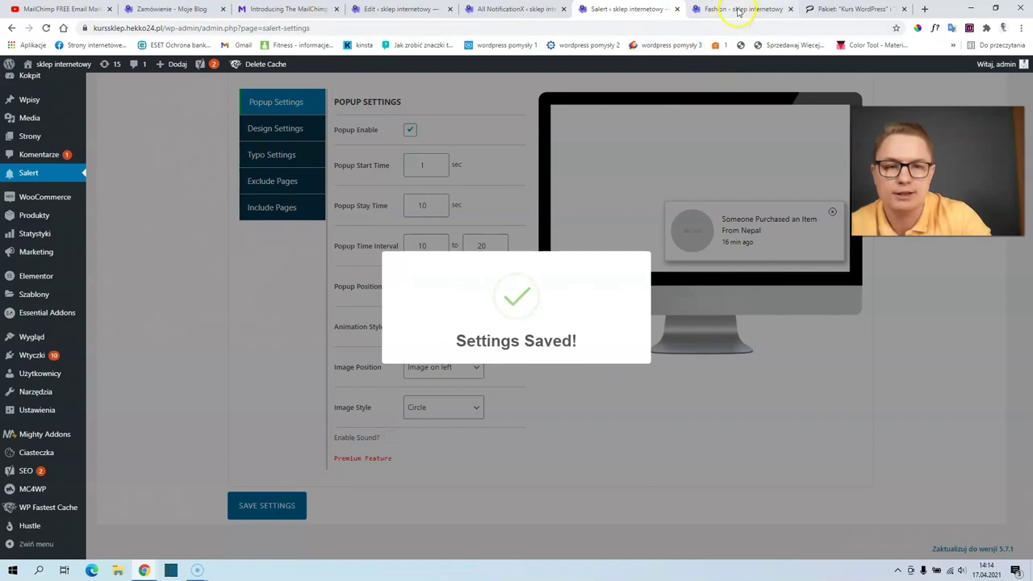
Reload the shop's front page, test the sales popup by following its product link, and return to the front page
{"action": "left_click", "coordinate": [738, 12]}
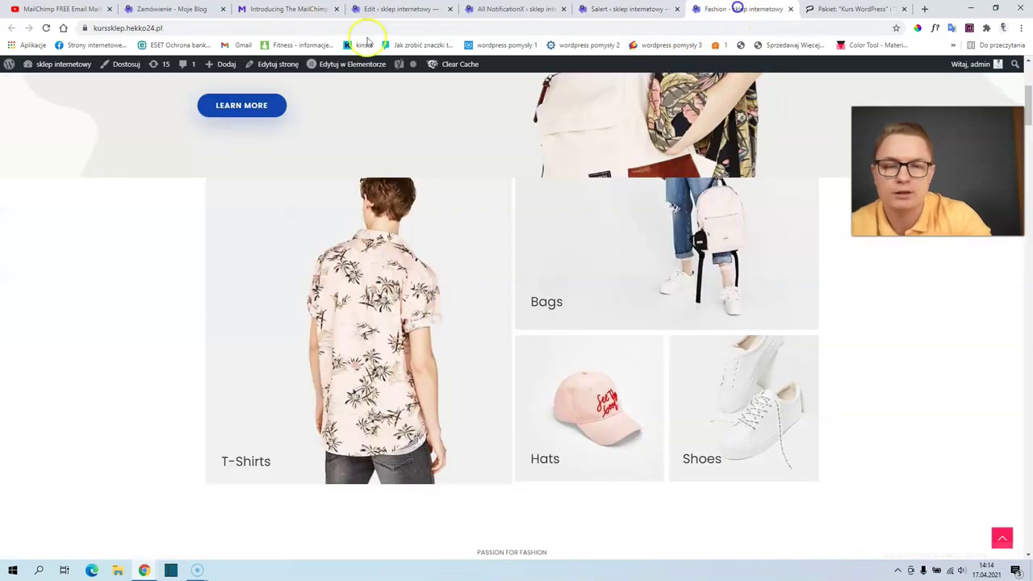
{"action": "left_click", "coordinate": [46, 28]}
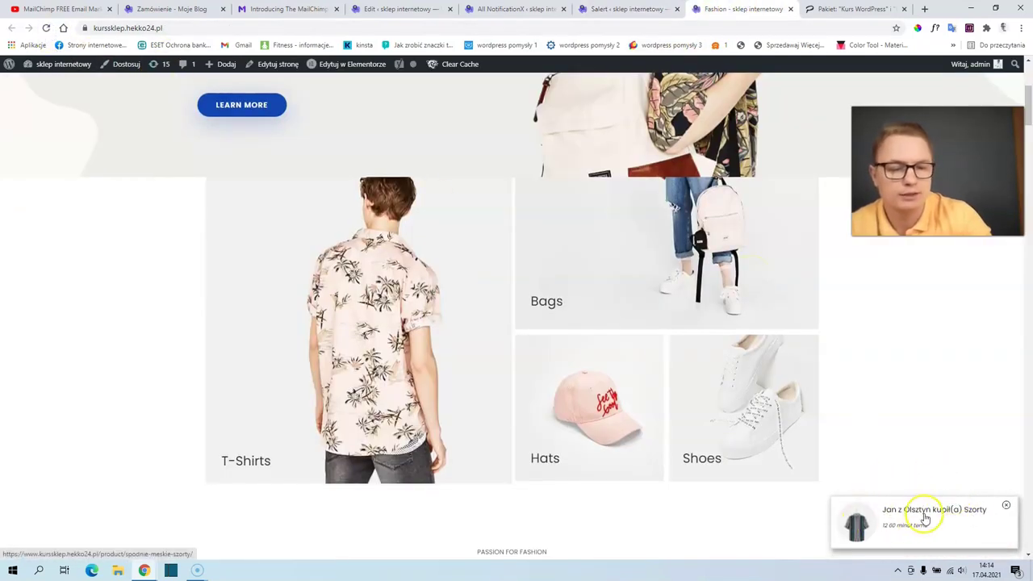
{"action": "left_click", "coordinate": [956, 517]}
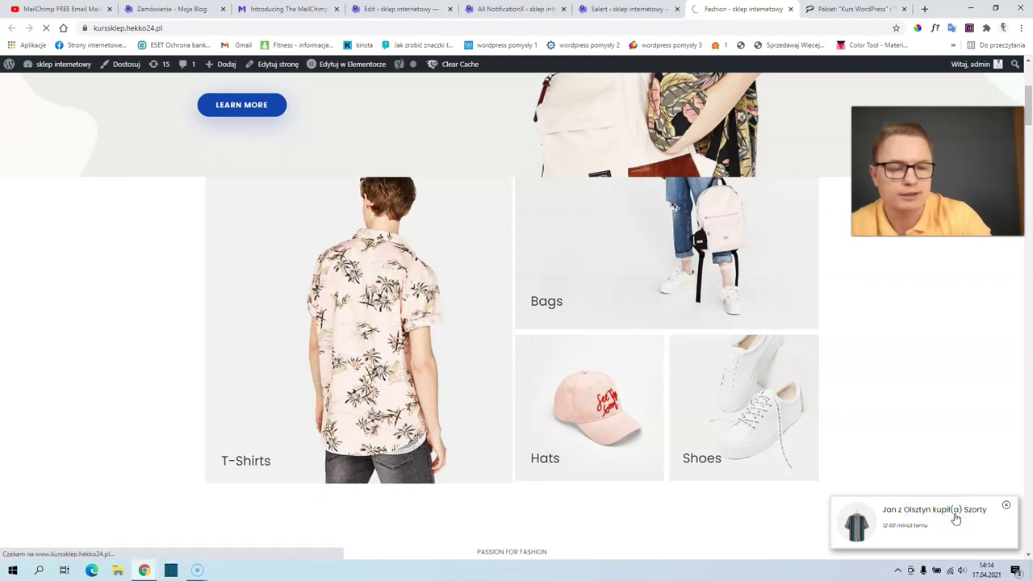
{"action": "left_click", "coordinate": [10, 30]}
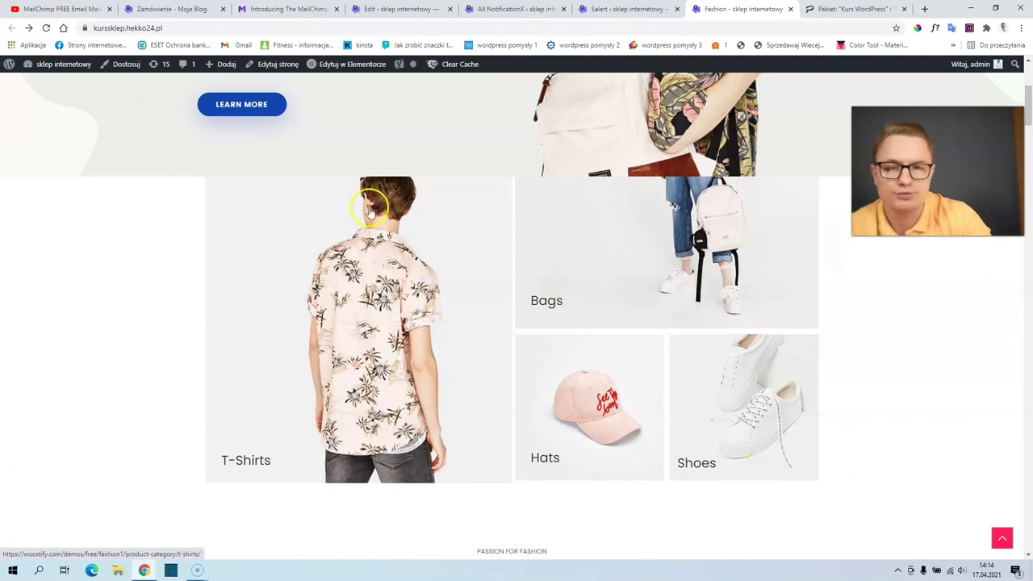
From the shop's dashboard, find WooCommerce Cart Abandonment Recovery among the plugins matching "recovery", and install and activate it
{"action": "mouse_move", "coordinate": [45, 66]}
{"action": "left_click", "coordinate": [50, 84]}
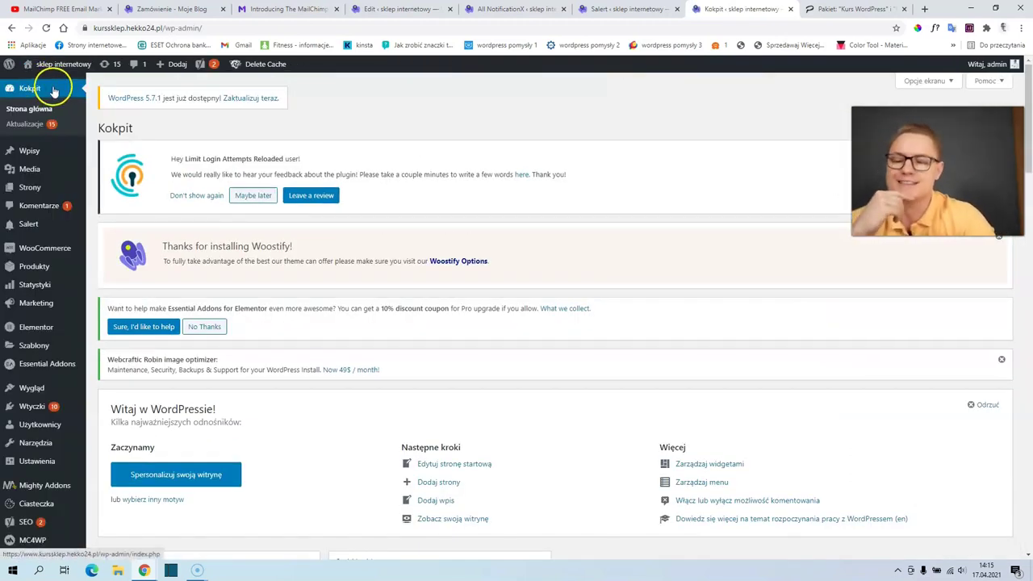
{"action": "left_click", "coordinate": [117, 424]}
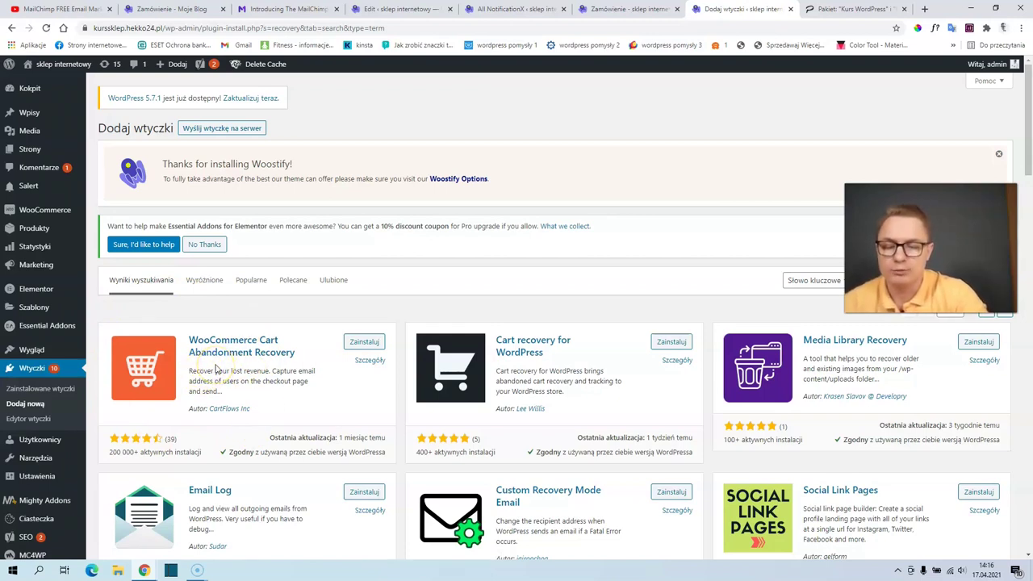
{"action": "left_click", "coordinate": [367, 343]}
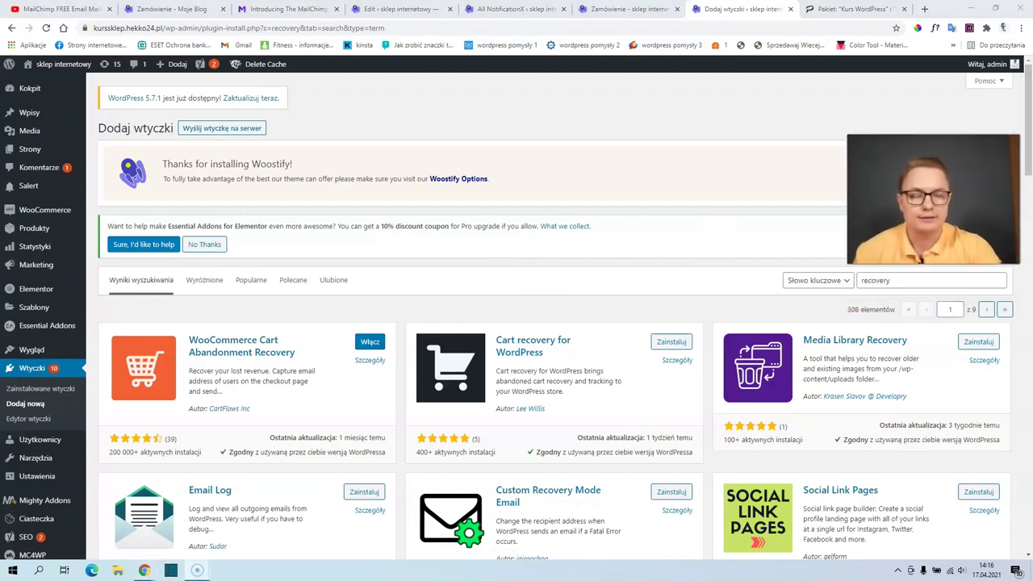
{"action": "left_click", "coordinate": [370, 343]}
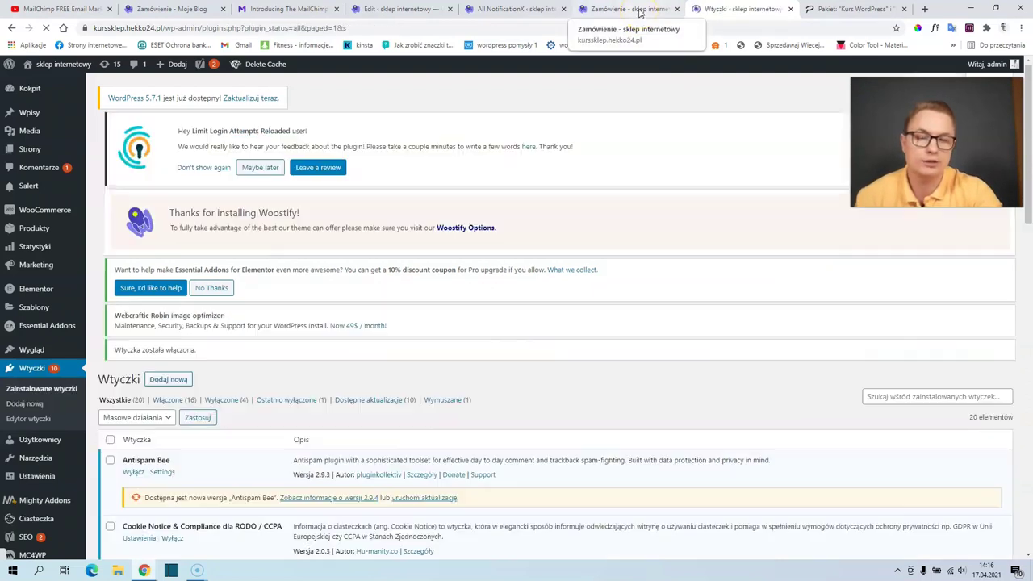
Examine the customer detail fields on the shop's checkout form and look through the other open shop and plugin pages
{"action": "left_click", "coordinate": [638, 9]}
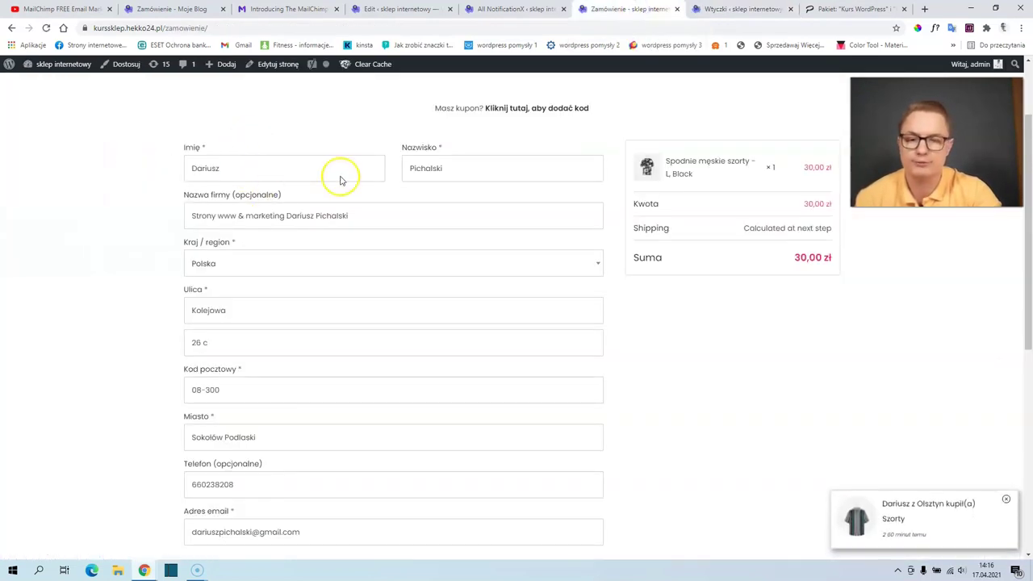
{"action": "scroll", "coordinate": [268, 419], "scroll_direction": "down", "scroll_amount": 2}
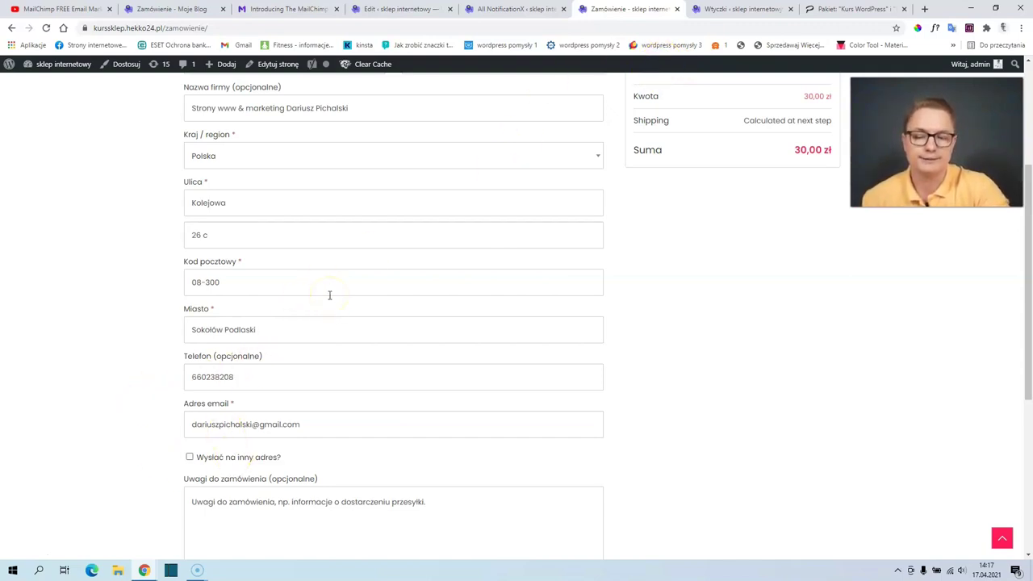
{"action": "left_click", "coordinate": [469, 10]}
{"action": "left_click", "coordinate": [393, 10]}
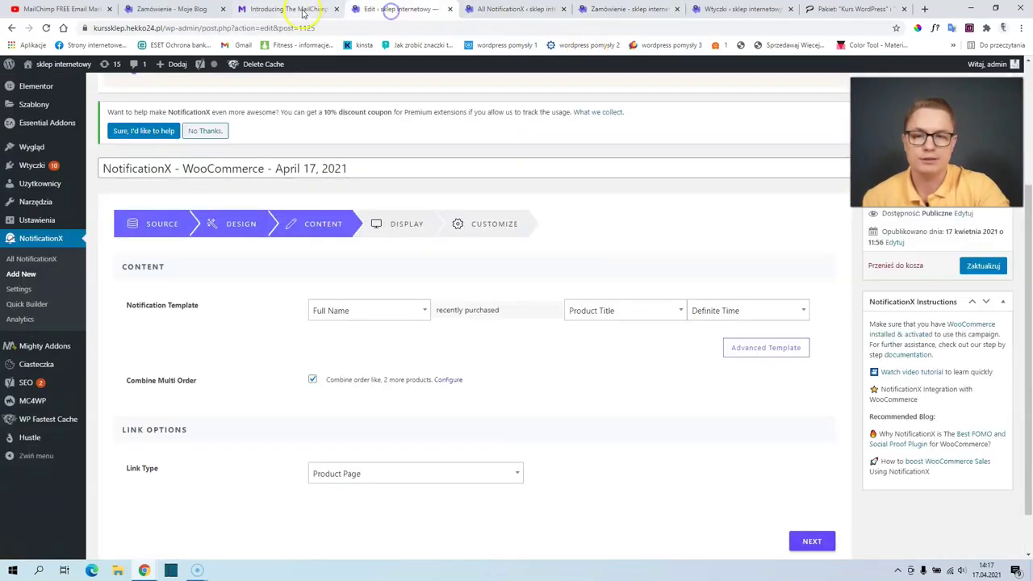
{"action": "left_click", "coordinate": [303, 8]}
{"action": "left_click", "coordinate": [204, 9]}
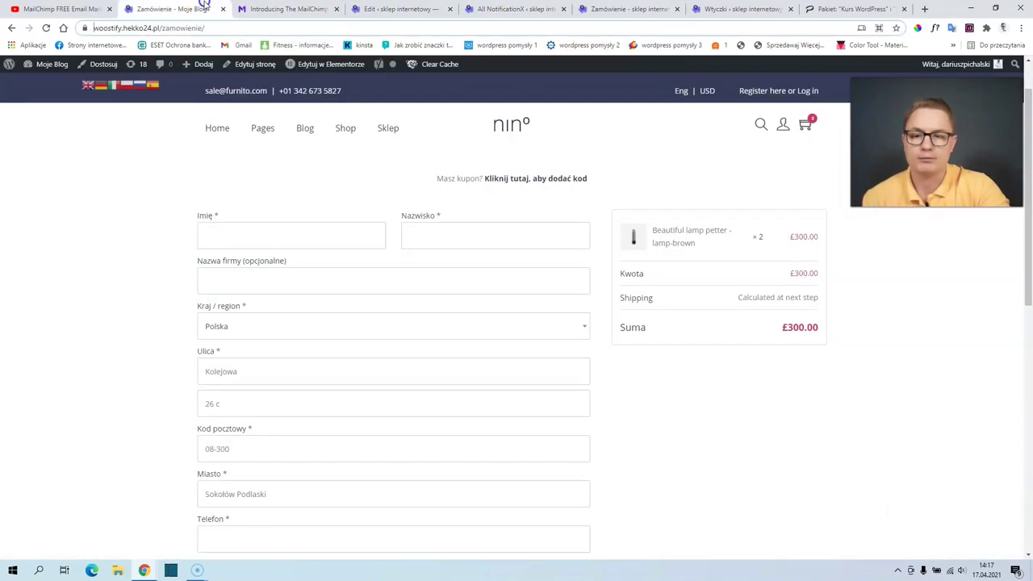
{"action": "left_click", "coordinate": [535, 10]}
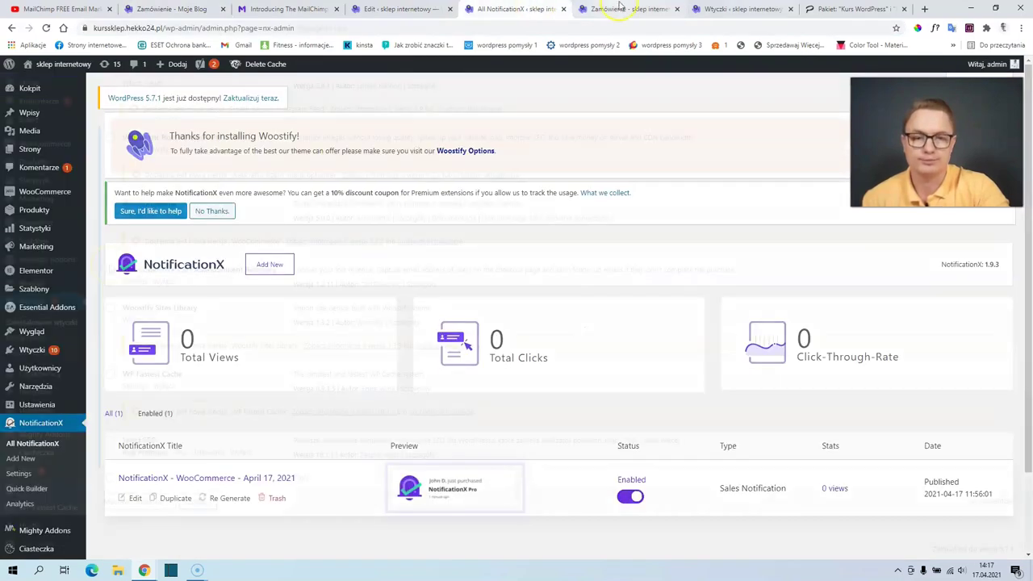
Open the settings of WooCommerce Cart Abandonment Recovery and activate all three sample follow-up email templates
{"action": "left_click", "coordinate": [739, 9]}
{"action": "left_click", "coordinate": [137, 282]}
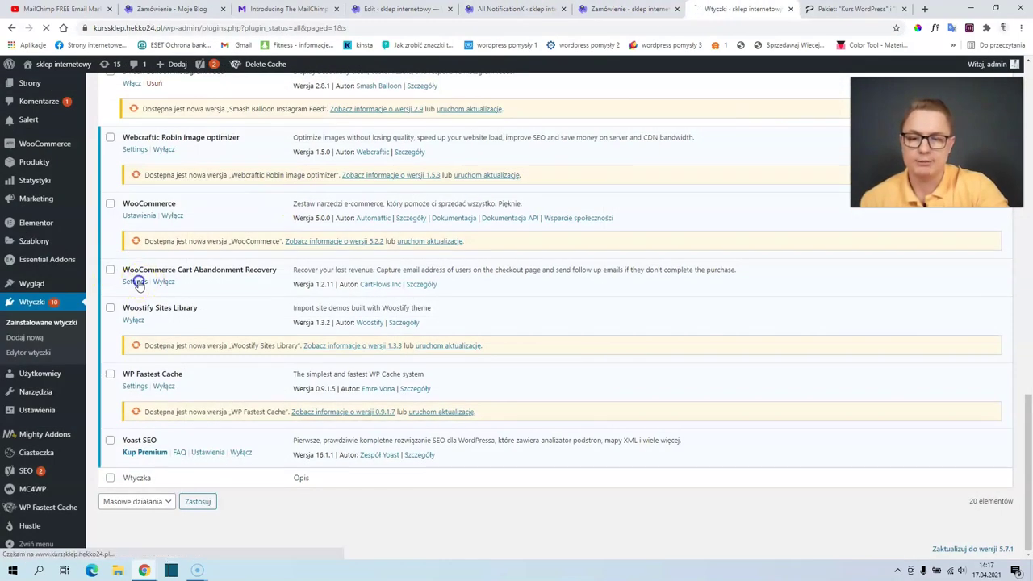
{"action": "scroll", "coordinate": [327, 267], "scroll_direction": "down", "scroll_amount": 1}
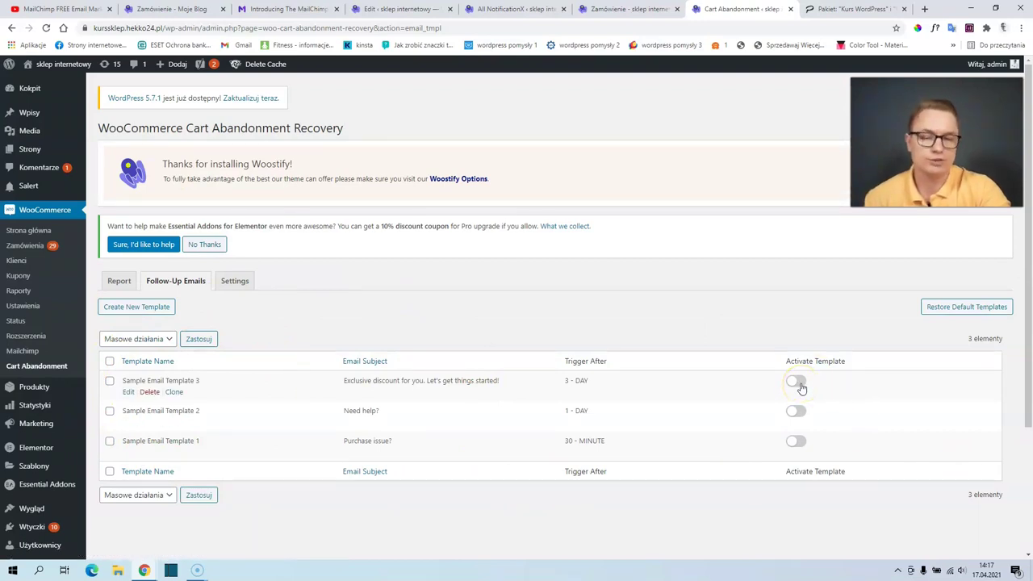
{"action": "left_click", "coordinate": [796, 412]}
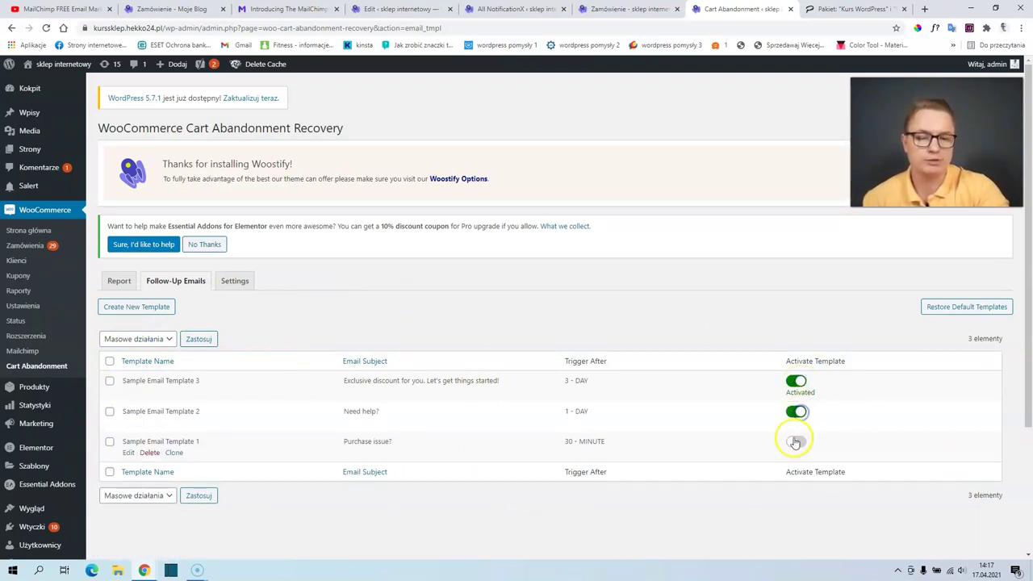
{"action": "left_click", "coordinate": [802, 443]}
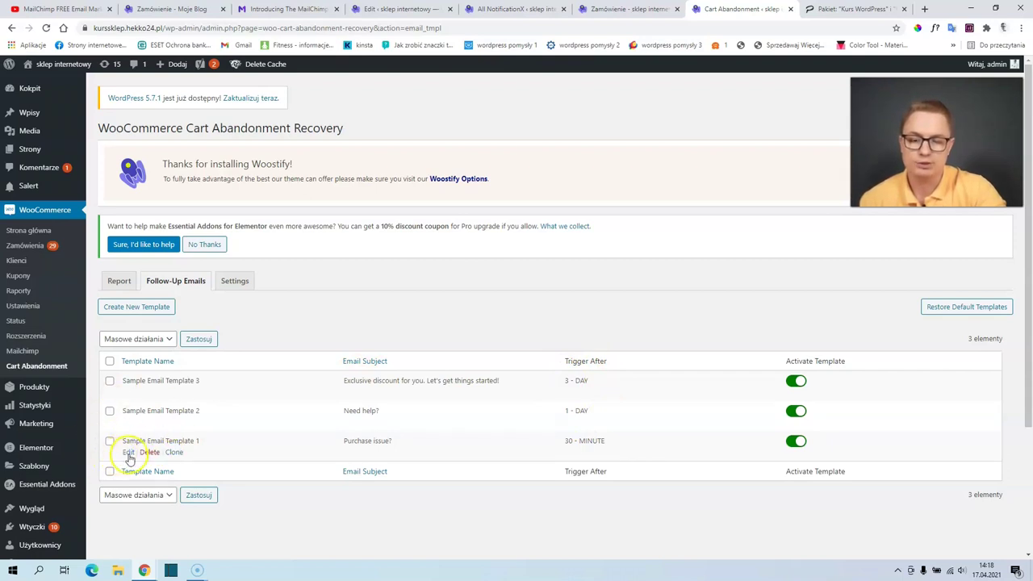
Open Sample Email Template 1 for editing and set its template name to "Prawie się popłakałem..."
{"action": "left_click", "coordinate": [130, 453]}
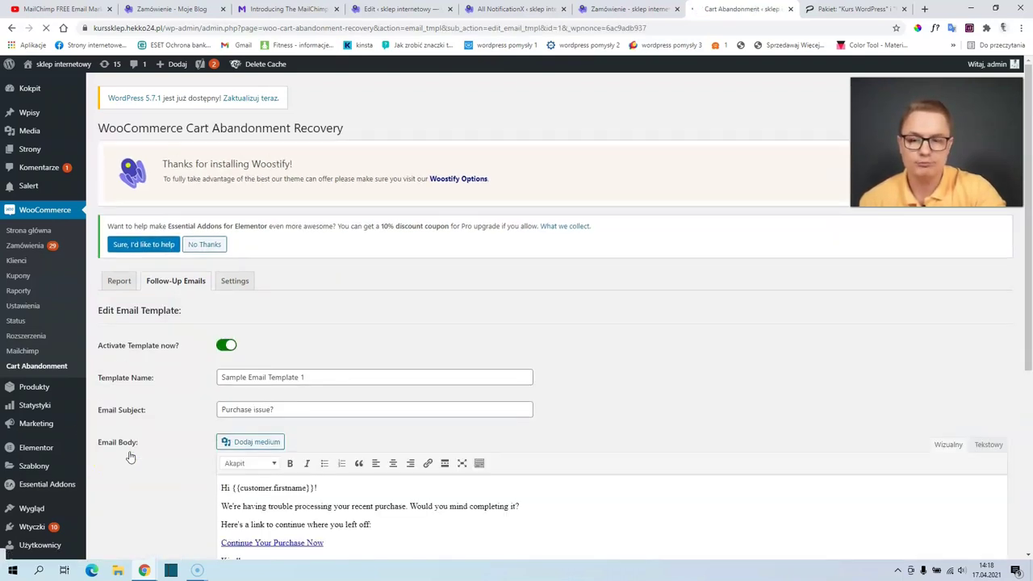
{"action": "left_click_drag", "start_coordinate": [305, 377], "coordinate": [148, 364]}
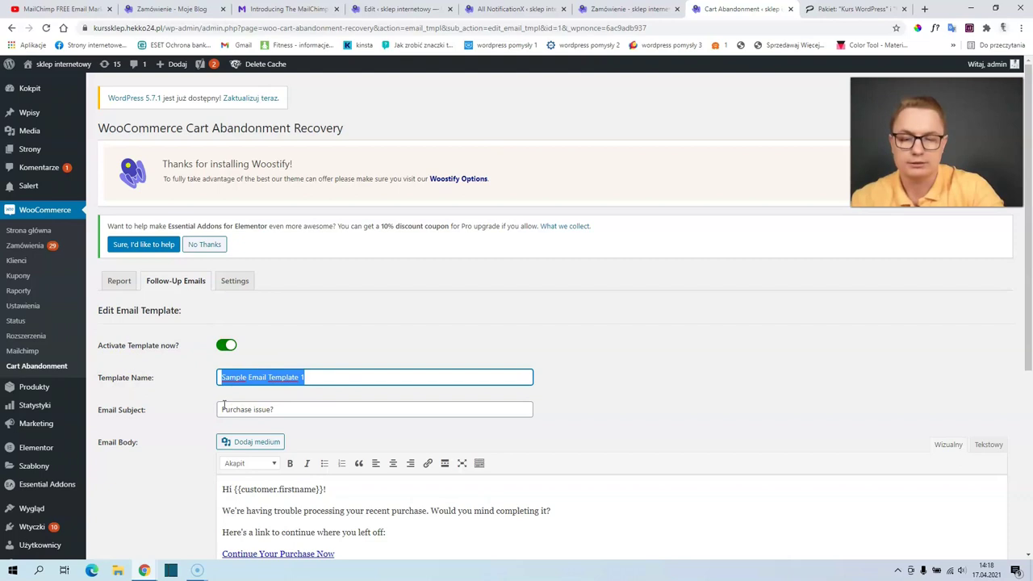
{"action": "type", "text": "Prawie sie popłakałem..."}
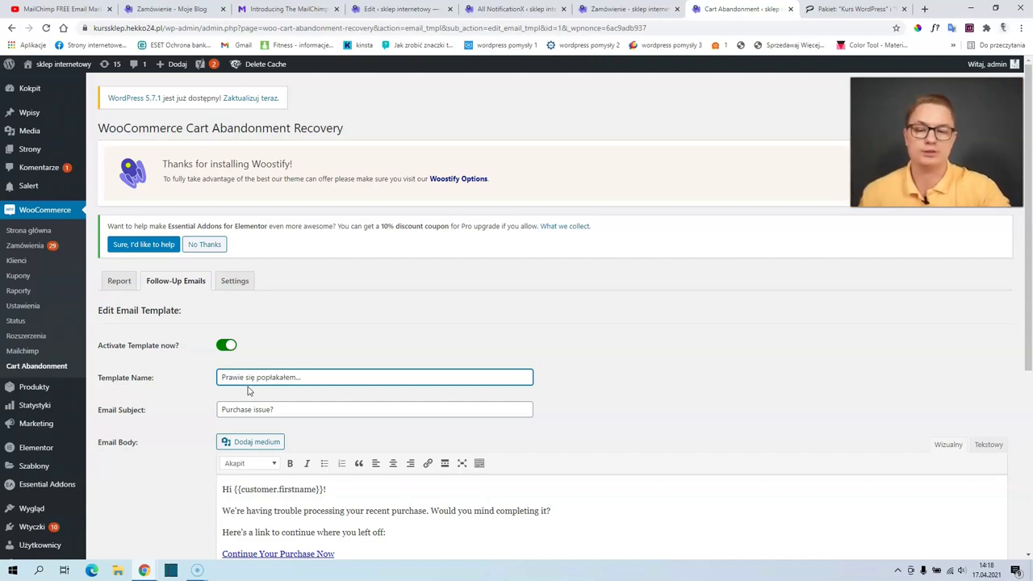
Replace the greeting word "Hi" in the email body with "Cześć", keeping the customer first name placeholder
{"action": "scroll", "coordinate": [248, 395], "scroll_direction": "down", "scroll_amount": 1}
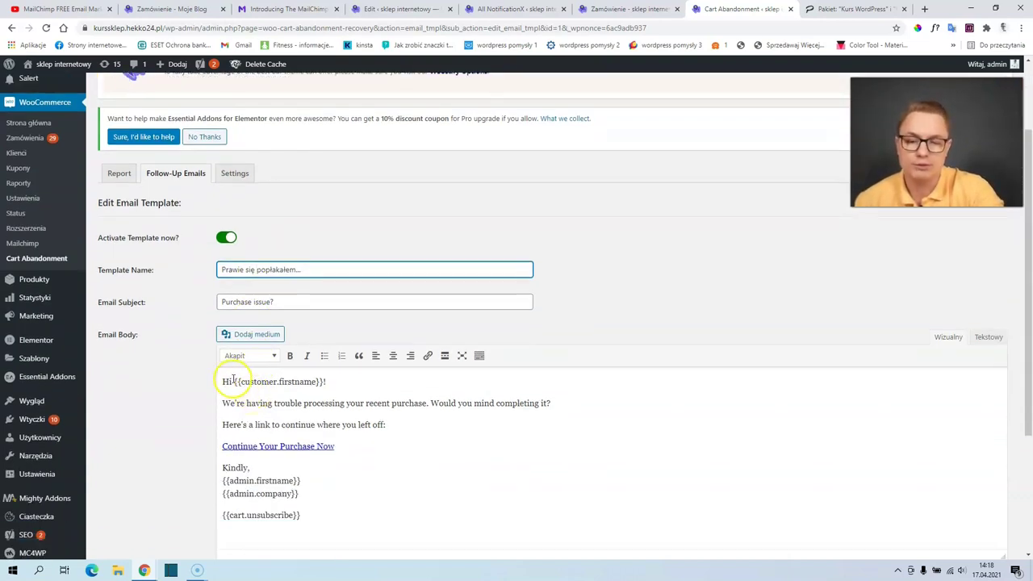
{"action": "left_click_drag", "start_coordinate": [232, 380], "coordinate": [218, 379]}
{"action": "type", "text": "Cześć"}
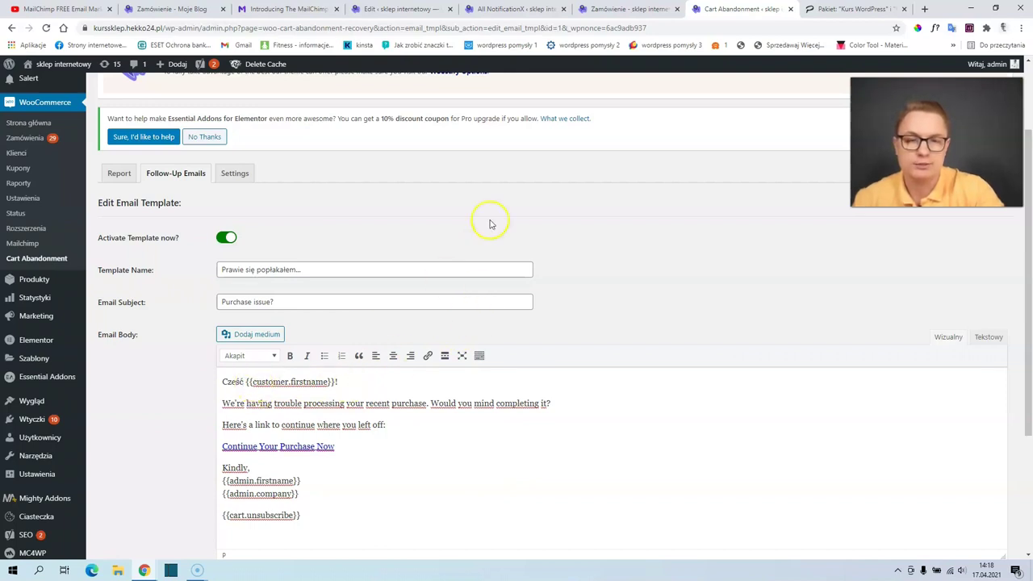
{"action": "type", "text": "ć"}
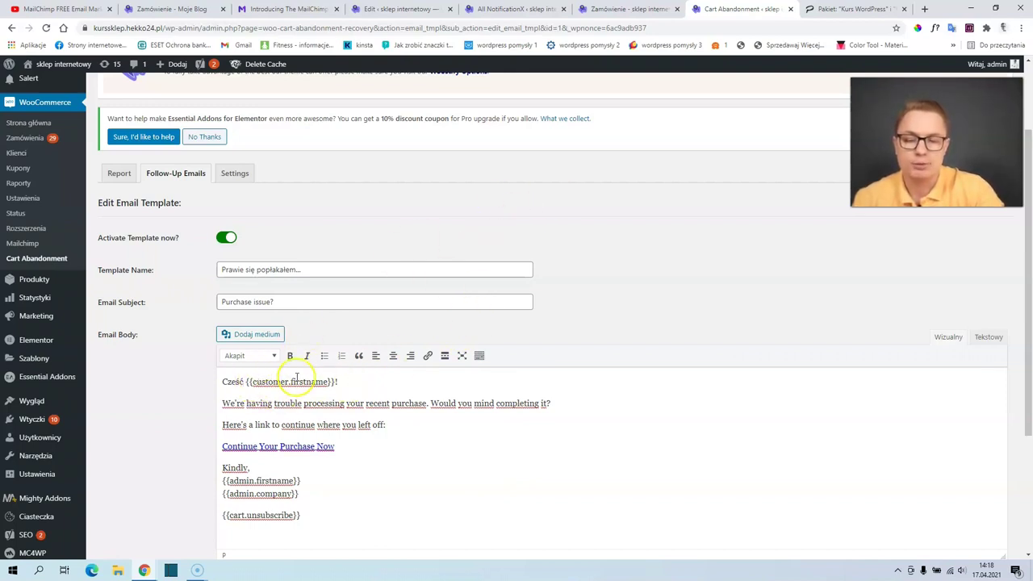
Replace the two English sentences with "Możesz powrócić do niezrealizowanego zakupu w naszym sklepie" and start overwriting the "Continue Your Purchase Now" link text
{"action": "left_click_drag", "start_coordinate": [218, 400], "coordinate": [399, 424]}
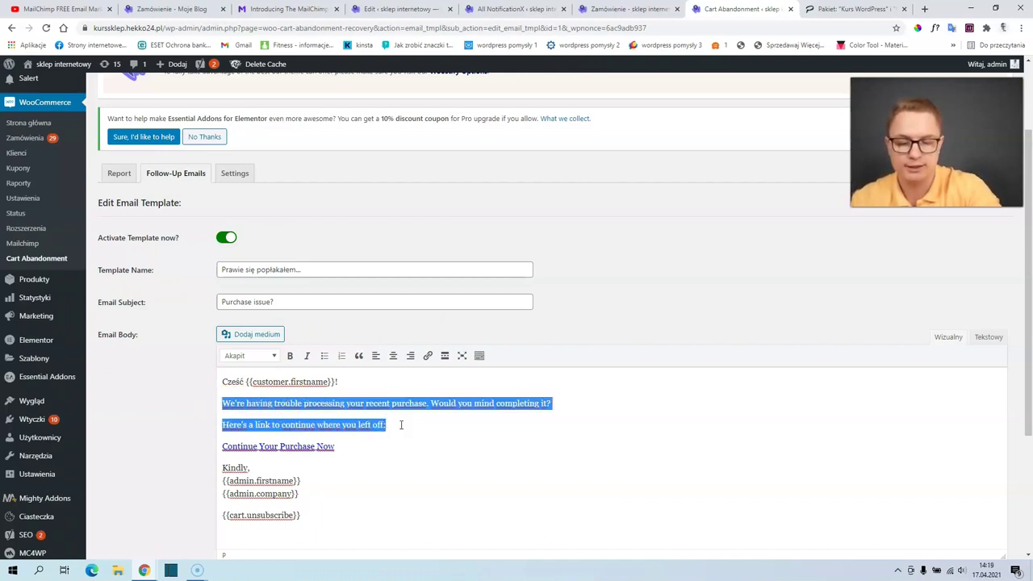
{"action": "type", "text": "M"}
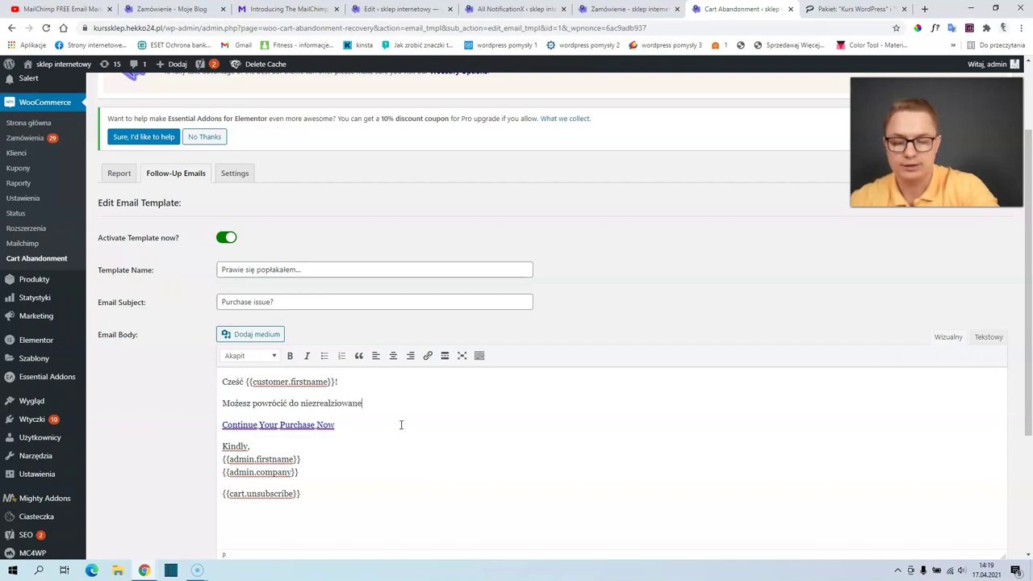
{"action": "type", "text": "w naszym sklepie"}
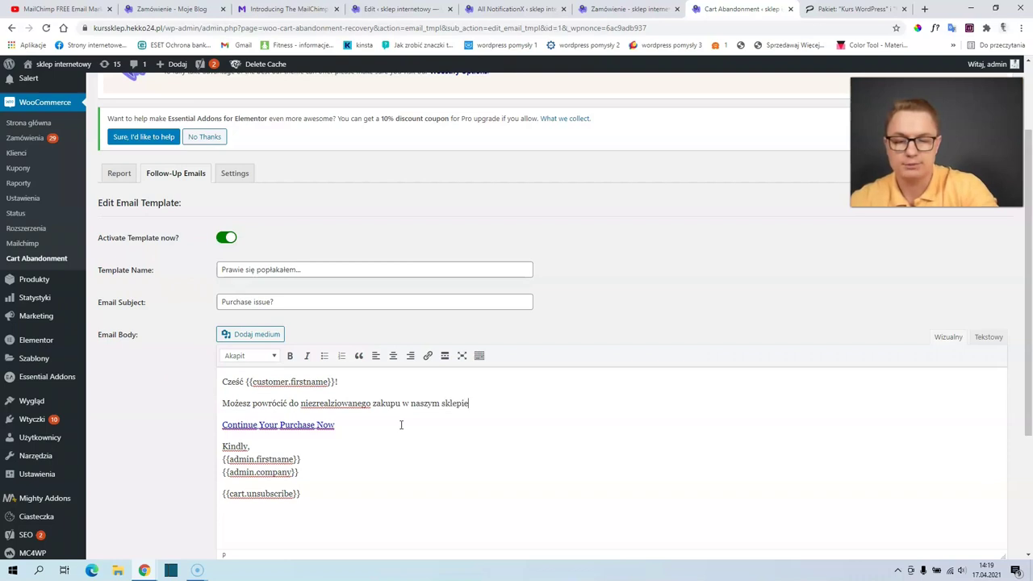
{"action": "left_click_drag", "start_coordinate": [400, 424], "coordinate": [208, 424]}
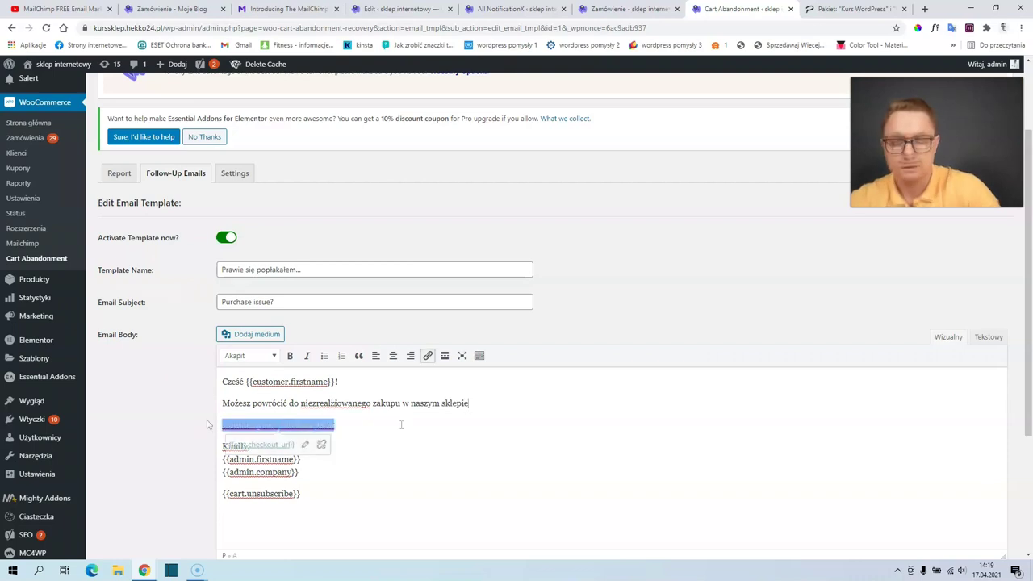
{"action": "key", "text": "BackSpace"}
{"action": "type", "text": "Dk"}
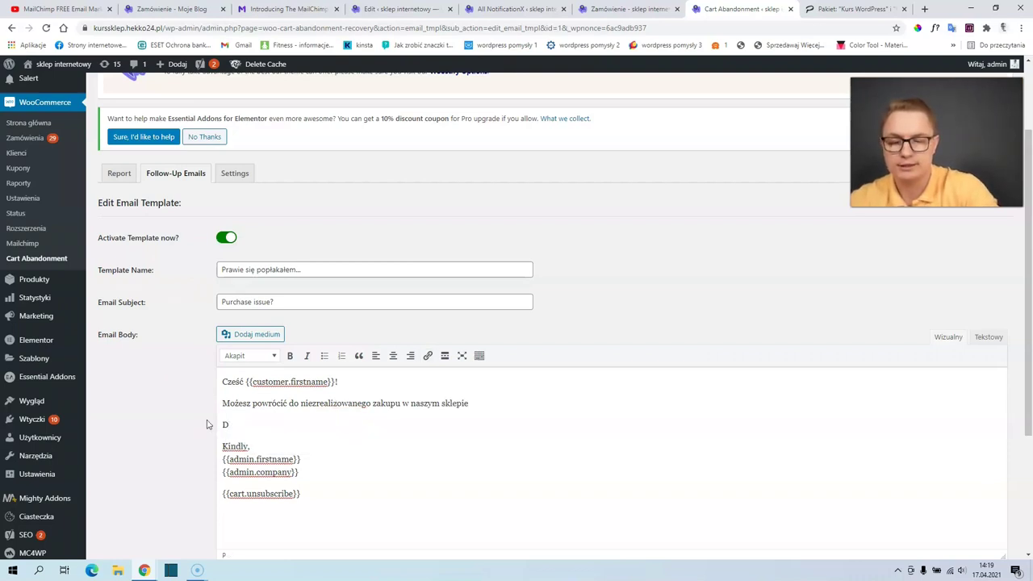
Check the address behind the "Continue Your Purchase Now" link and replace the link text with "Dokończ zamówienia"
{"action": "left_click_drag", "start_coordinate": [334, 263], "coordinate": [226, 263]}
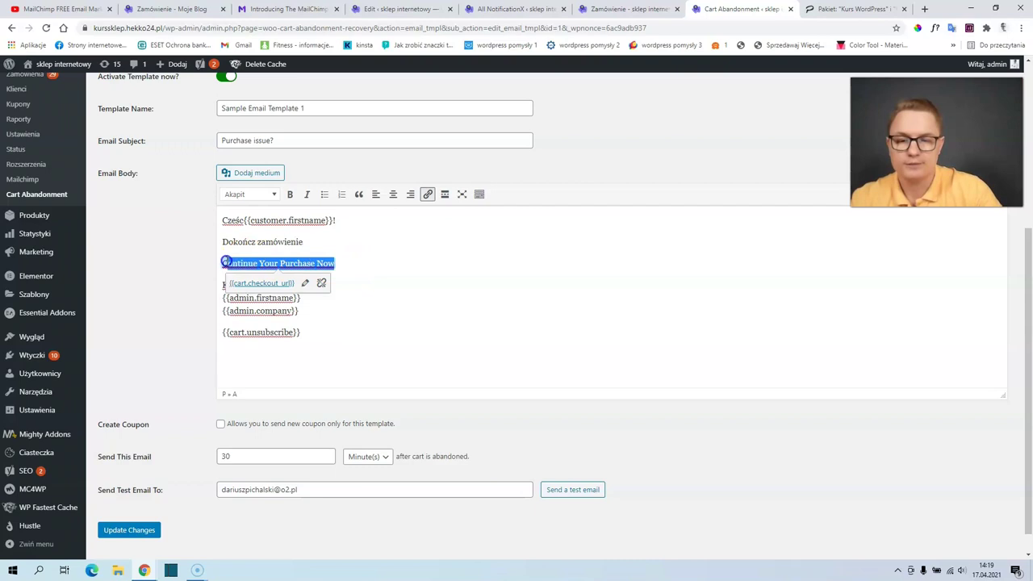
{"action": "left_click", "coordinate": [305, 283]}
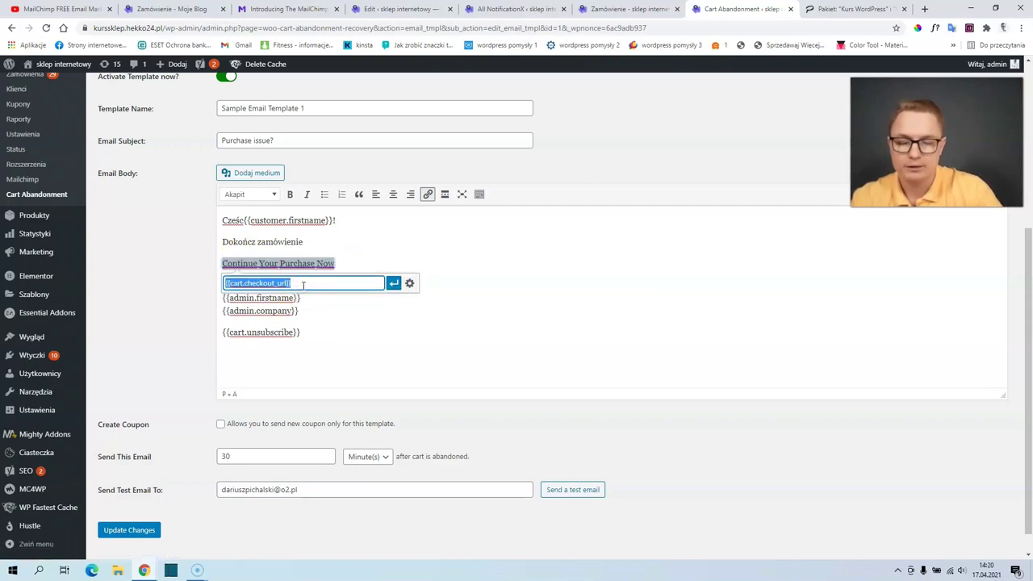
{"action": "left_click", "coordinate": [393, 284]}
{"action": "left_click", "coordinate": [369, 298]}
{"action": "left_click_drag", "start_coordinate": [347, 272], "coordinate": [231, 257]}
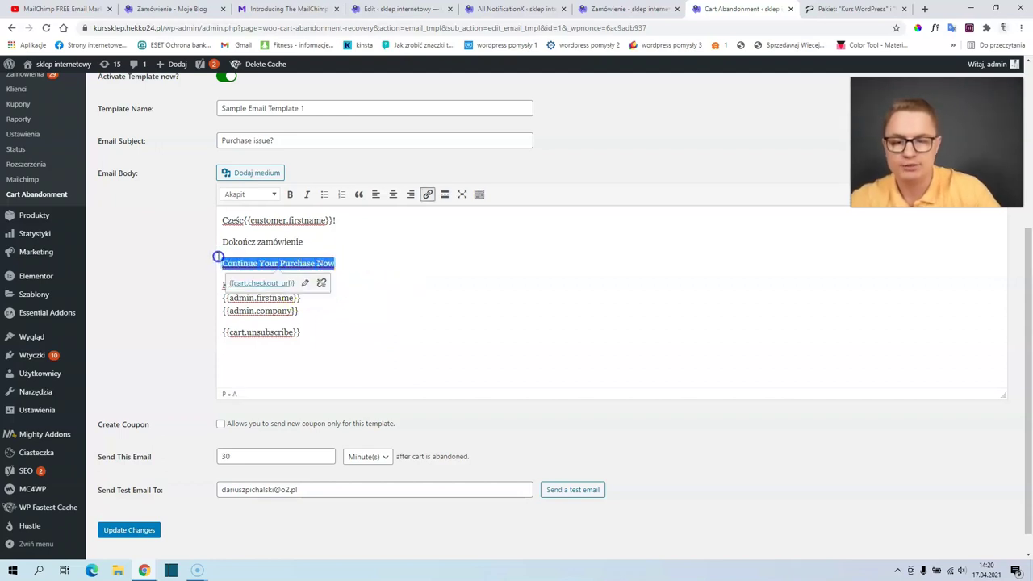
{"action": "key", "text": "BackSpace"}
{"action": "type", "text": "Doko"}
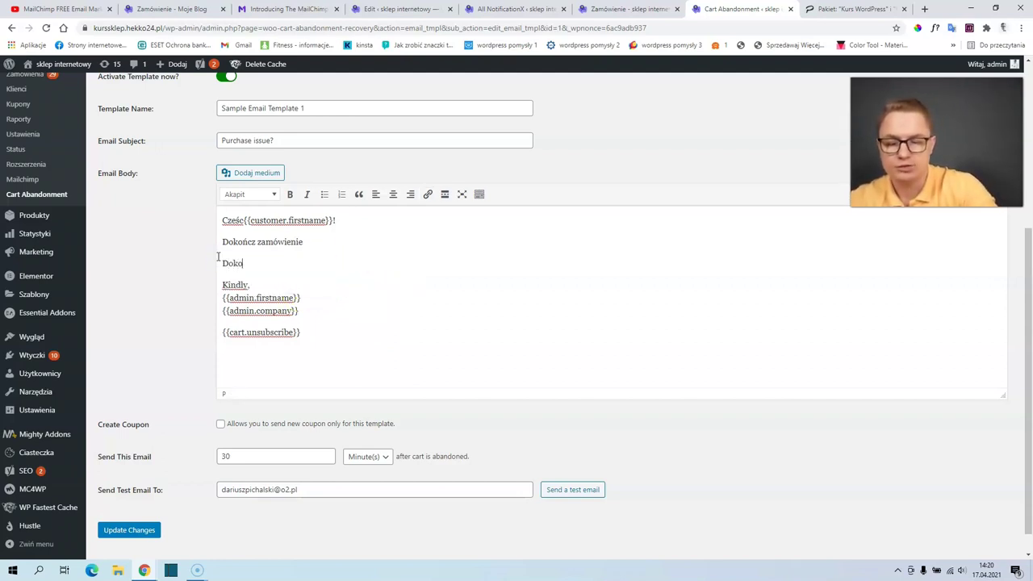
{"action": "type", "text": "ńcz zam"}
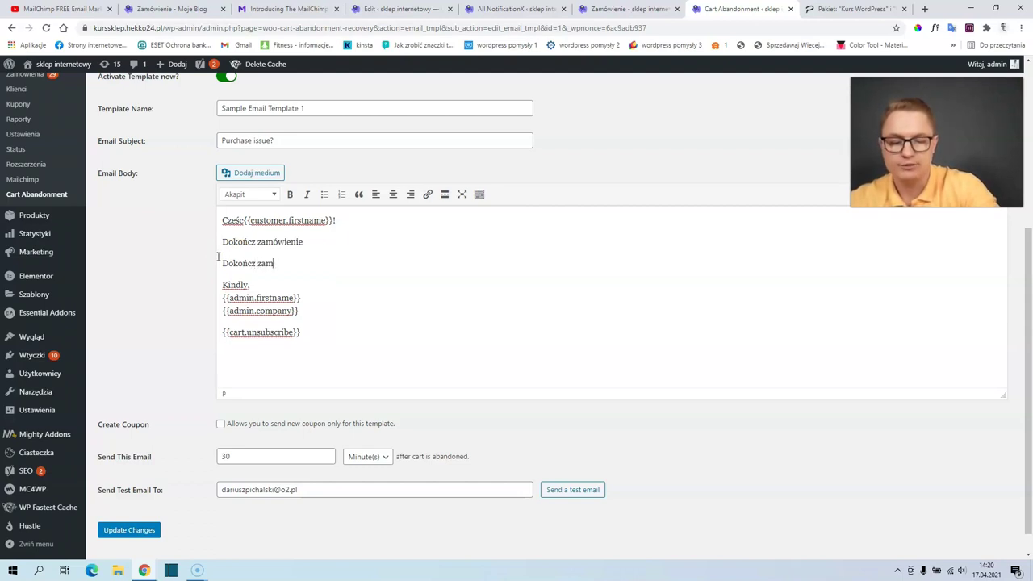
{"action": "type", "text": "ówienia"}
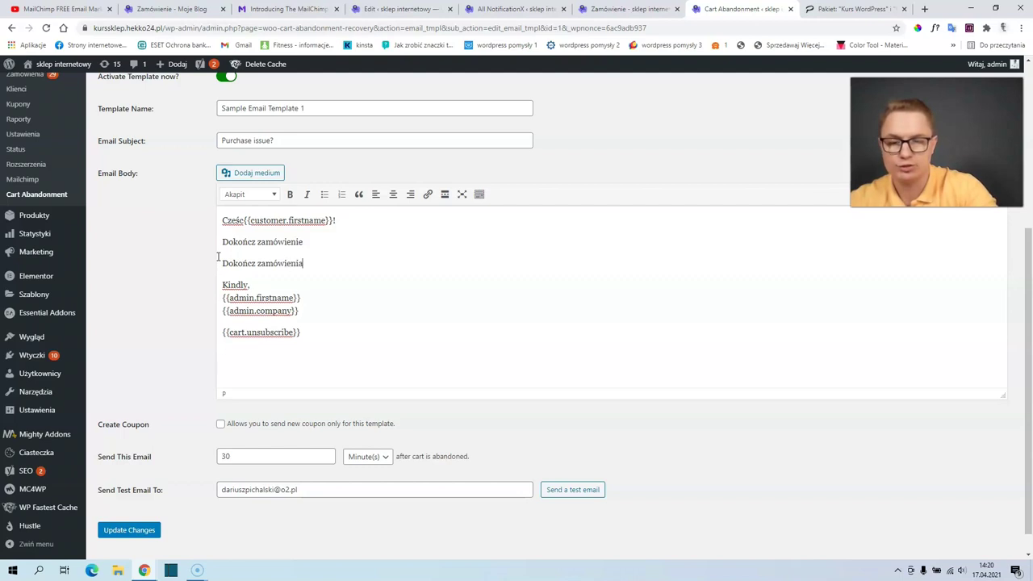
Try to add a link to the "Dokończ zamówienia" line in the email body
{"action": "left_click_drag", "start_coordinate": [303, 263], "coordinate": [219, 263]}
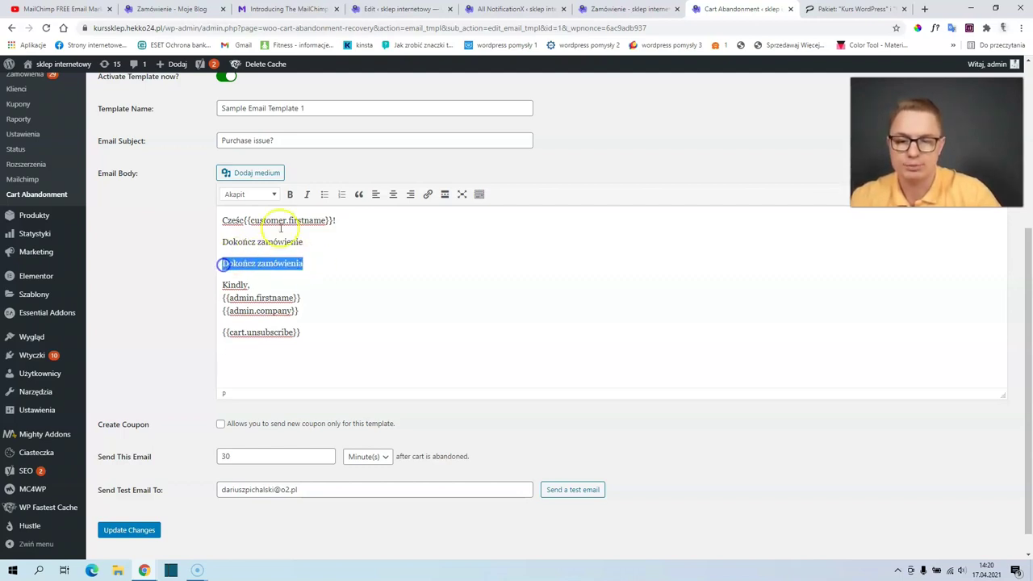
{"action": "left_click", "coordinate": [427, 193]}
{"action": "type", "text": "{{cart.recovery_url}}"}
{"action": "key", "text": "Return"}
Replace the closing word "Kindly," in the email body with "z wyrazami szacunku:"
{"action": "left_click_drag", "start_coordinate": [251, 285], "coordinate": [211, 275]}
{"action": "type", "text": "z"}
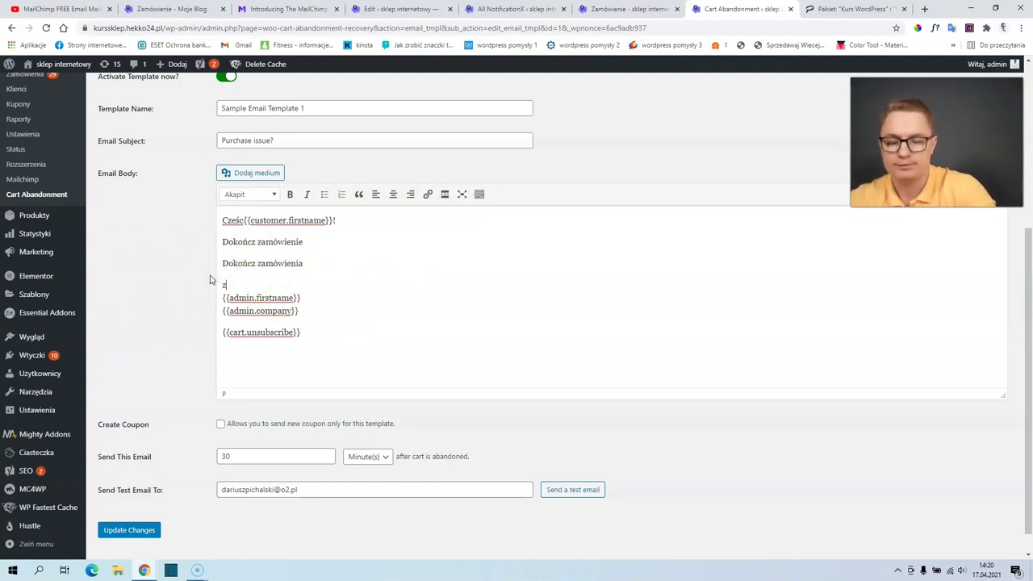
{"action": "type", "text": " wyrazami s"}
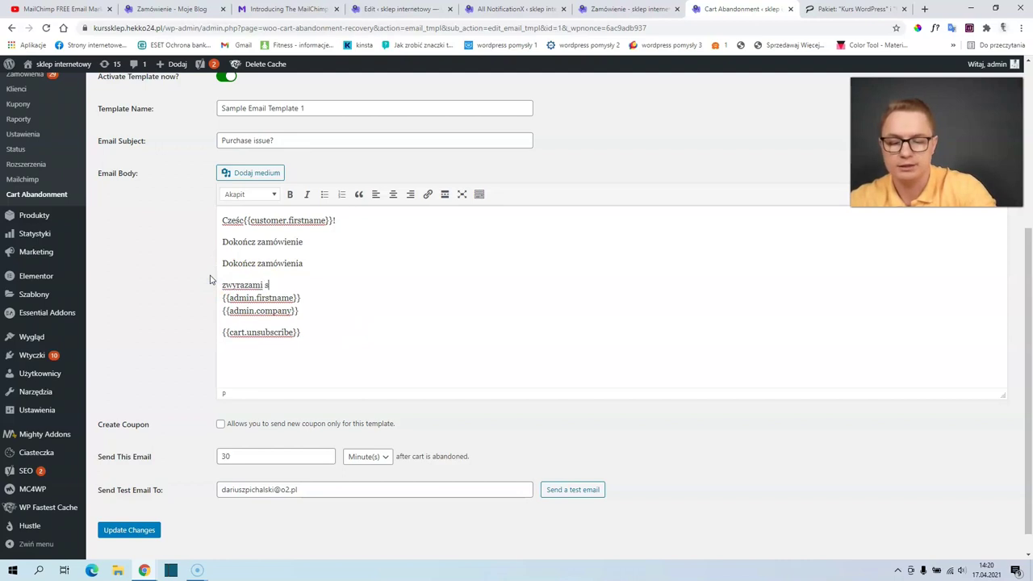
{"action": "type", "text": "zacunku:"}
{"action": "key", "text": "Home"}
{"action": "key", "text": "Right"}
Replace the admin first name and company placeholders with "obsługa sklepu" and save the email template
{"action": "left_click_drag", "start_coordinate": [301, 311], "coordinate": [215, 297]}
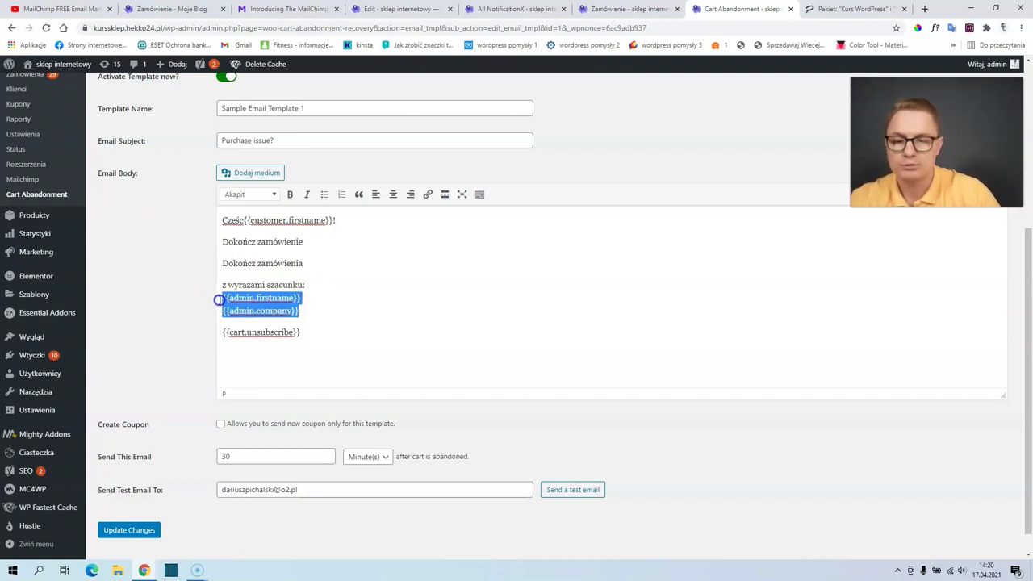
{"action": "type", "text": "obsługa"}
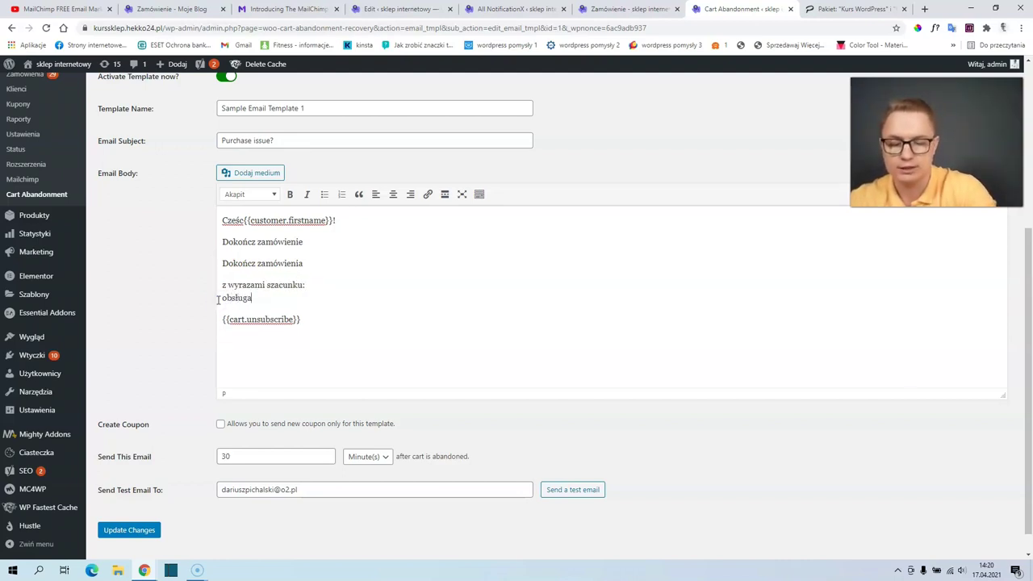
{"action": "type", "text": " sklepu"}
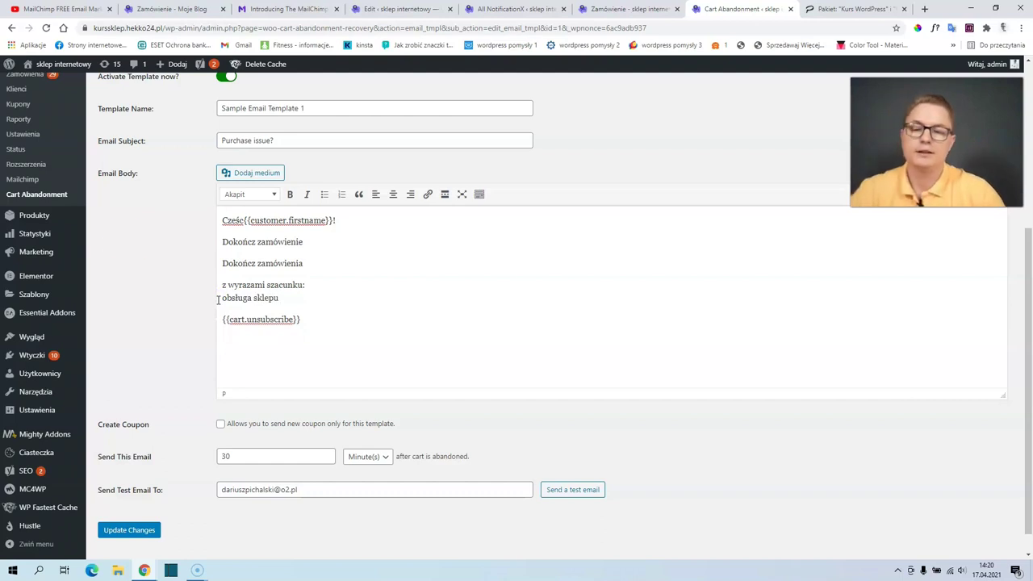
{"action": "left_click", "coordinate": [137, 530]}
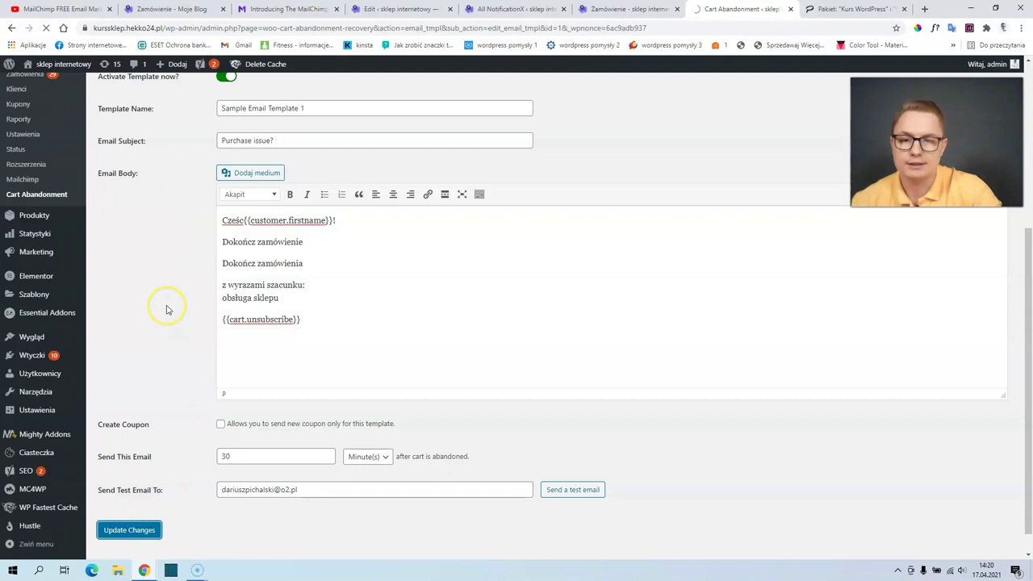
Review the list of follow-up email templates and the cart abandonment report for the last month
{"action": "left_click", "coordinate": [179, 258]}
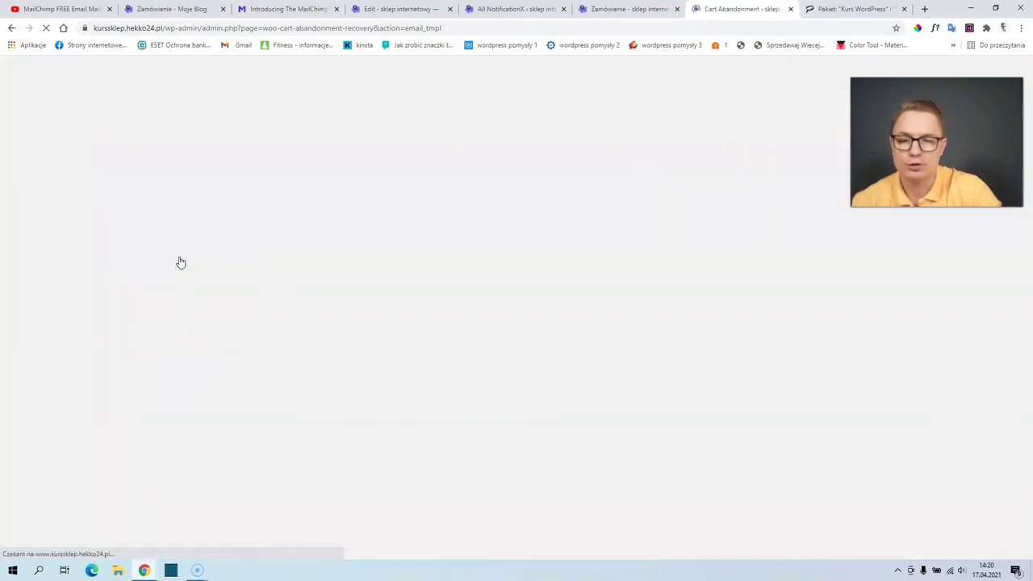
{"action": "scroll", "coordinate": [194, 284], "scroll_direction": "down", "scroll_amount": 2}
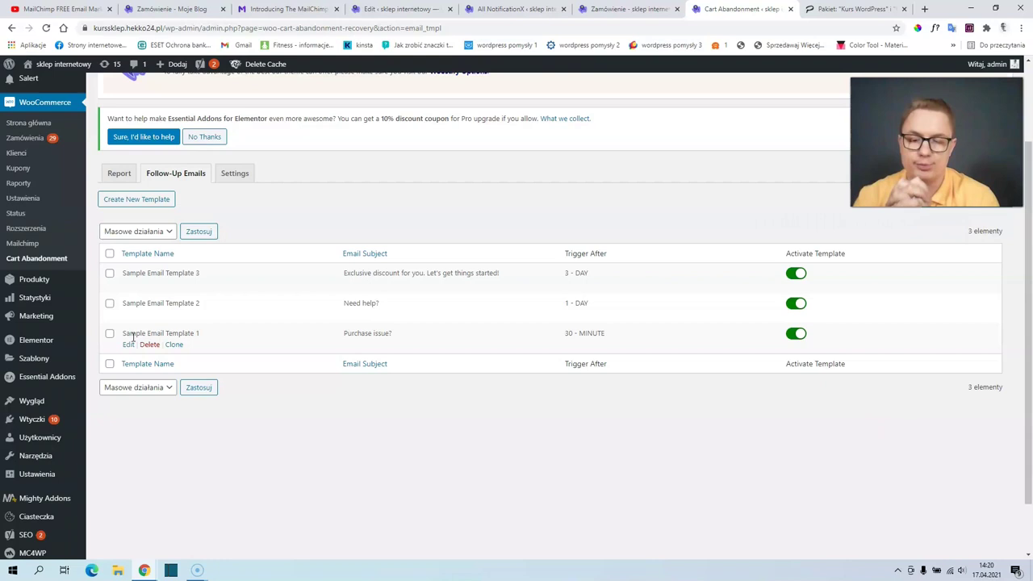
{"action": "left_click", "coordinate": [243, 173]}
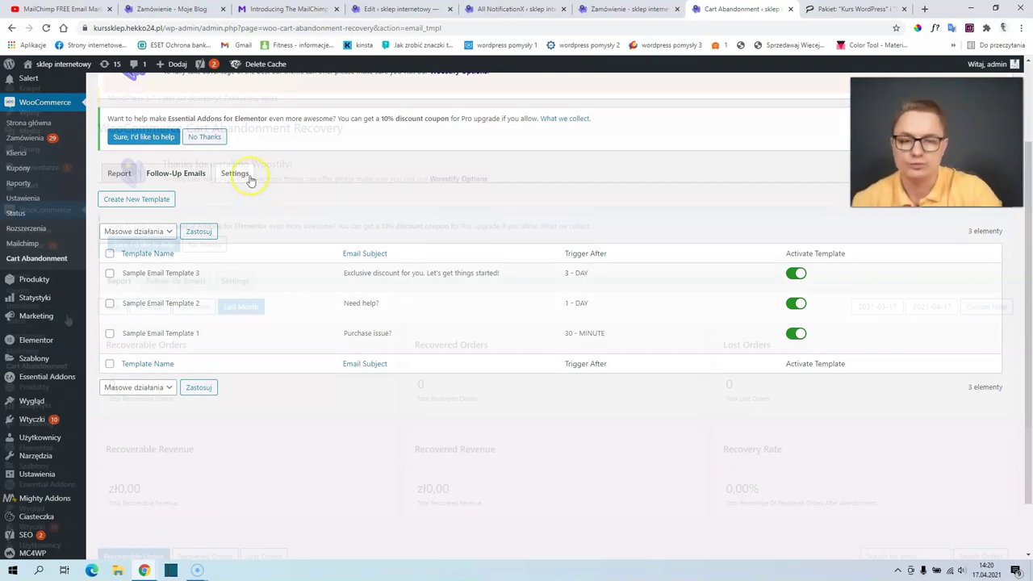
{"action": "scroll", "coordinate": [227, 318], "scroll_direction": "down", "scroll_amount": 1}
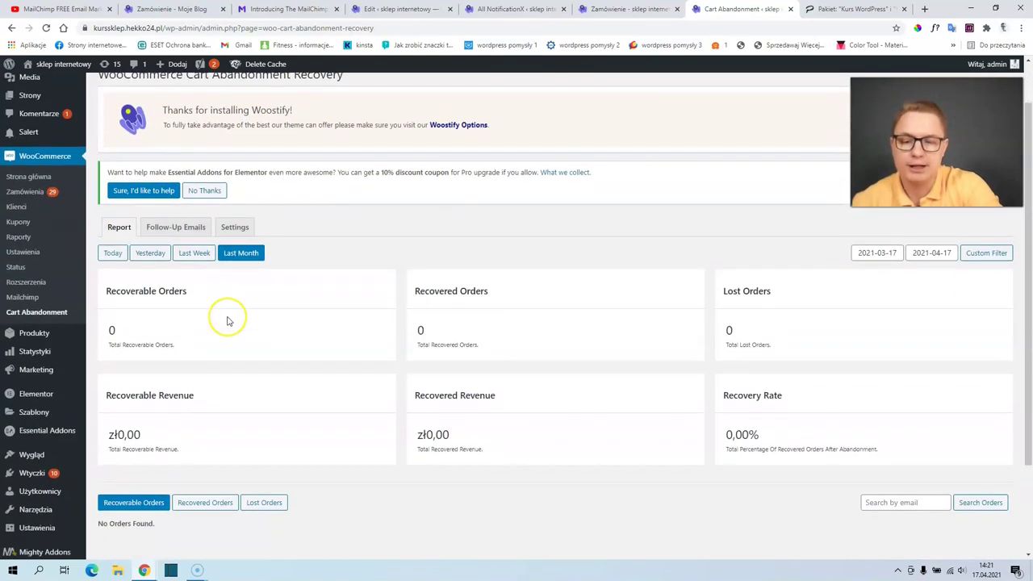